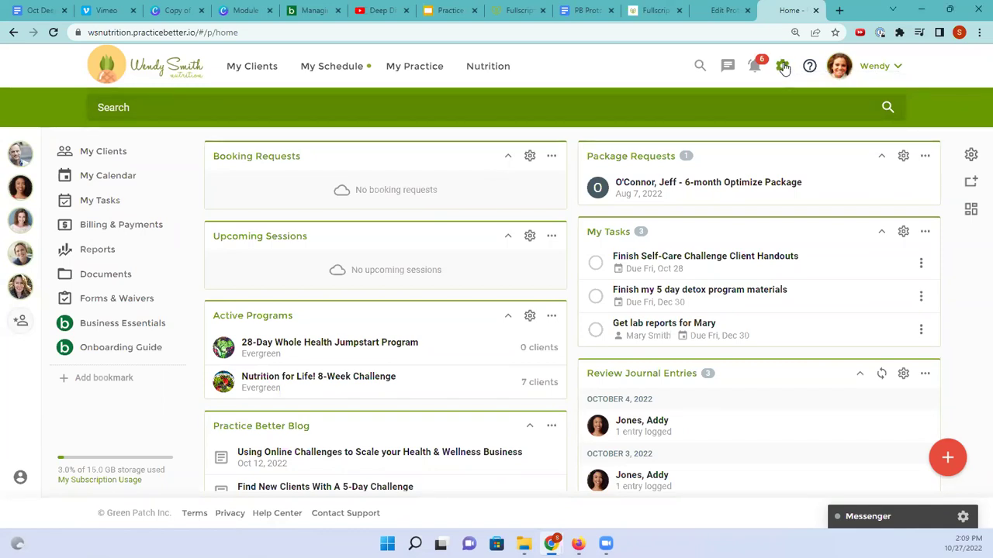
Step: Open the Fullscript settings from the third-party integrations page and save them with all three options enabled
click(785, 69)
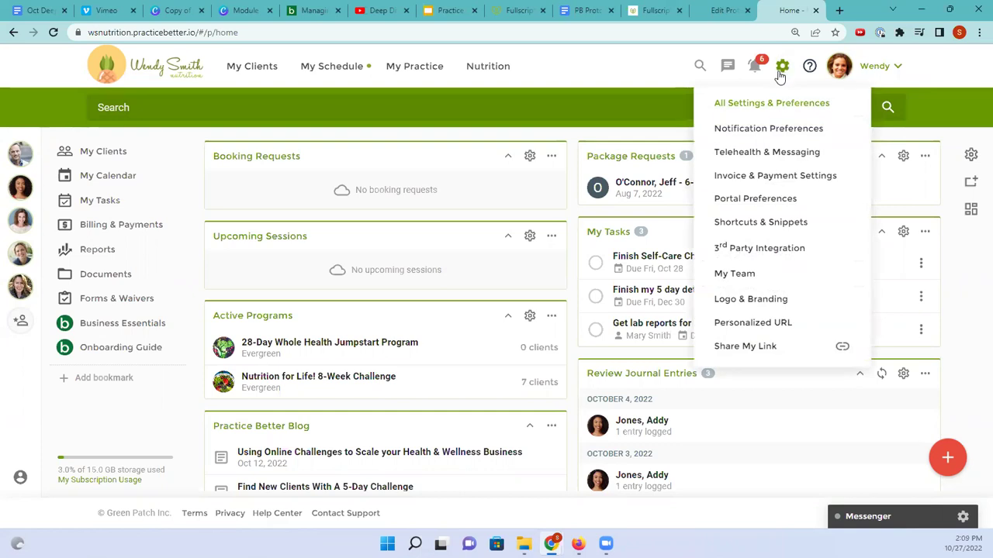
click(729, 251)
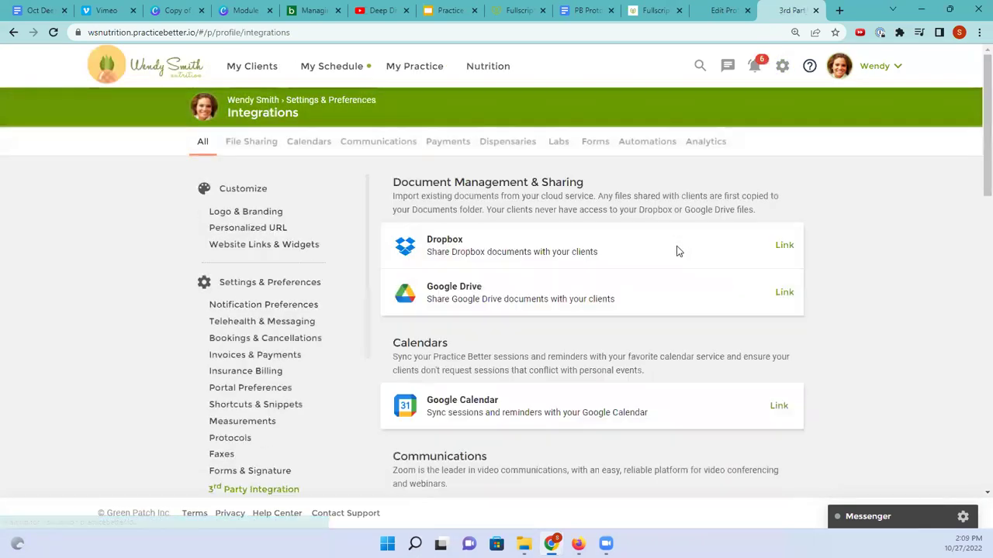
scroll(676, 245, down, 5)
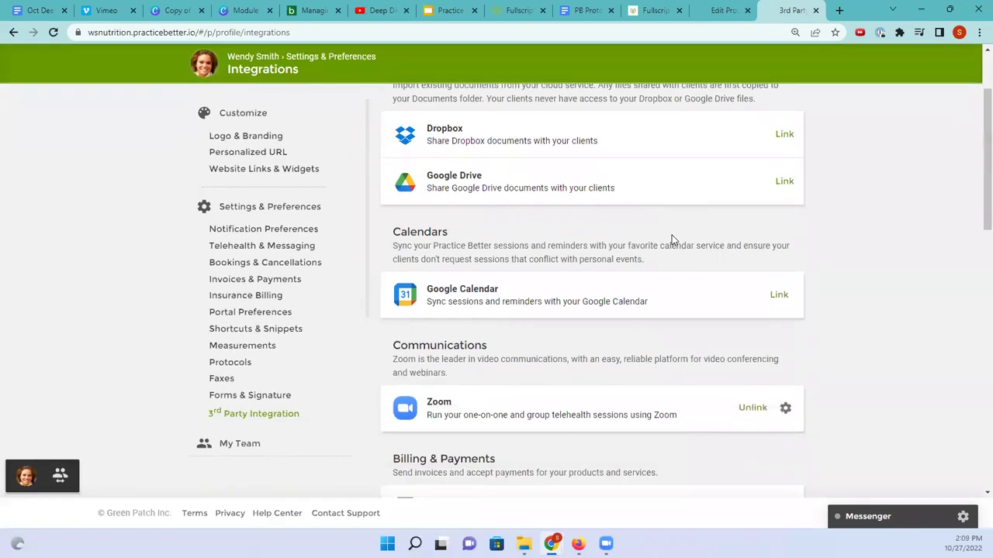
scroll(672, 239, down, 1)
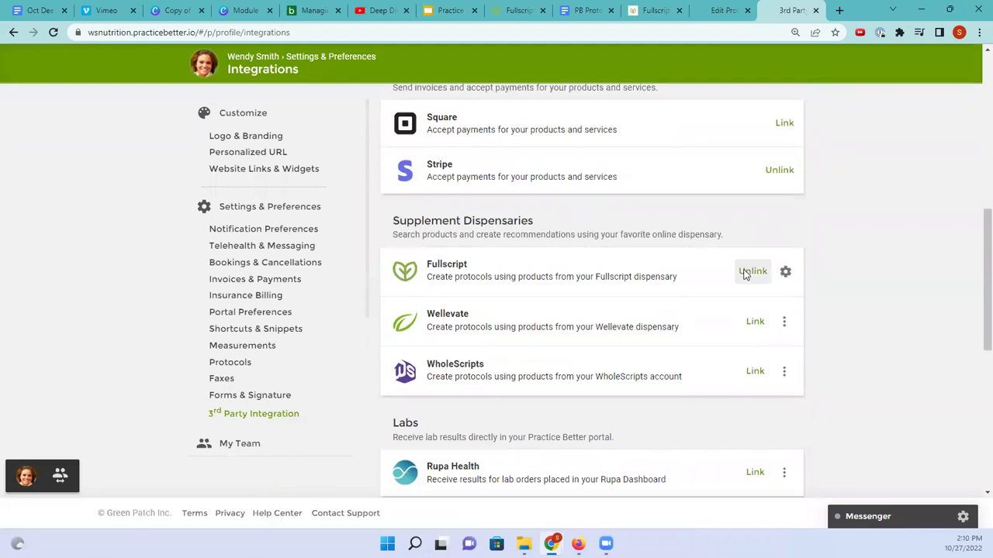
click(783, 272)
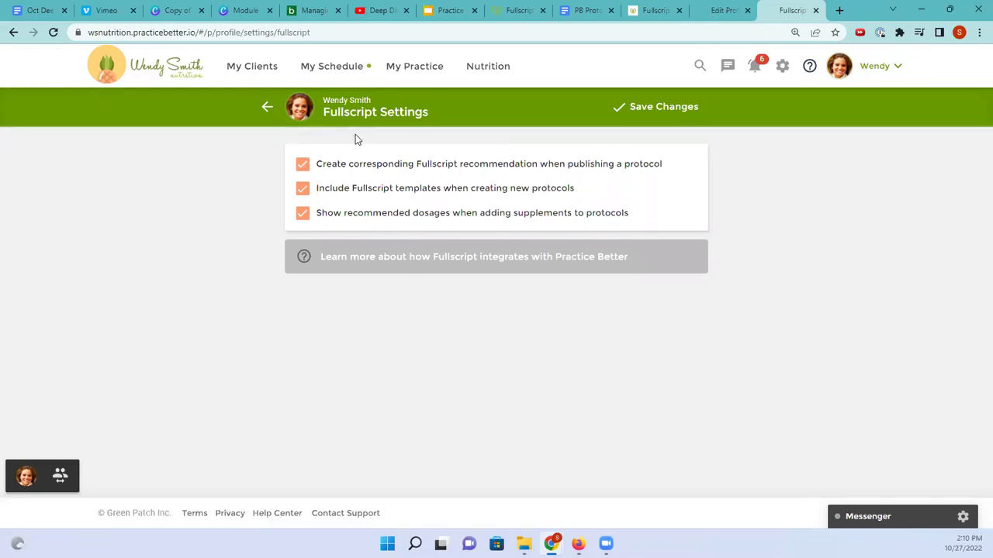
click(676, 118)
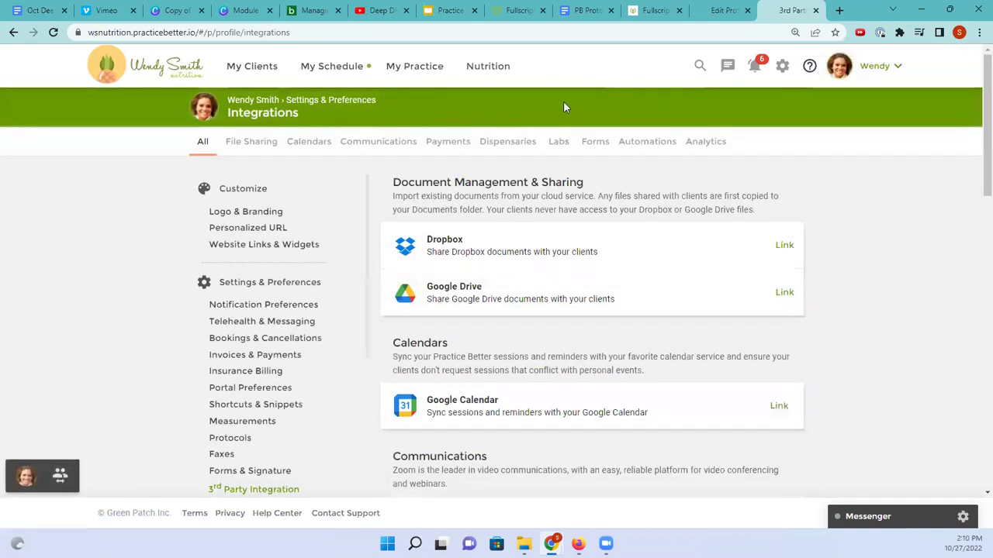
Step: Leave the protocol template being edited and examine the list of protocol templates, including the Optimal Sleep Support phases
click(726, 12)
scroll(602, 230, up, 2)
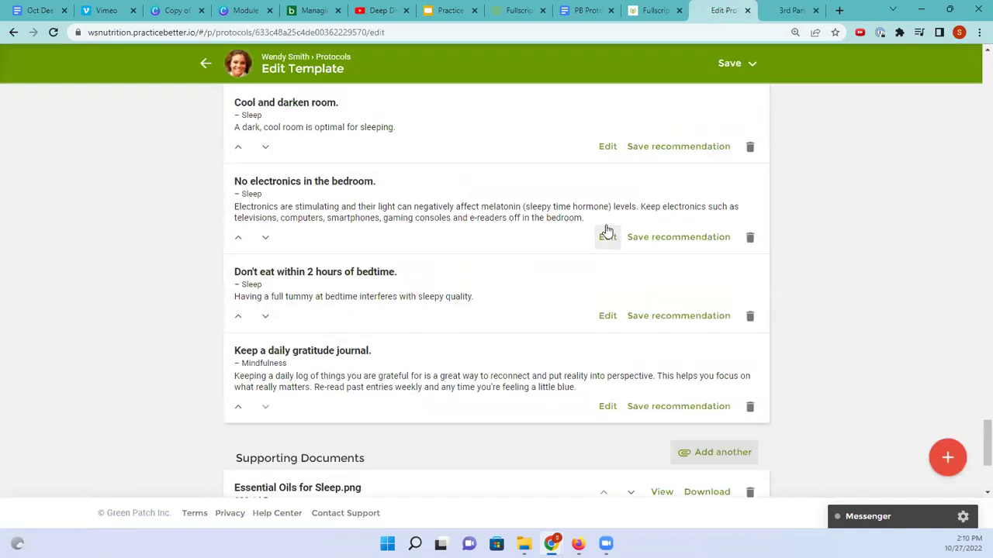
scroll(577, 222, up, 1)
click(206, 63)
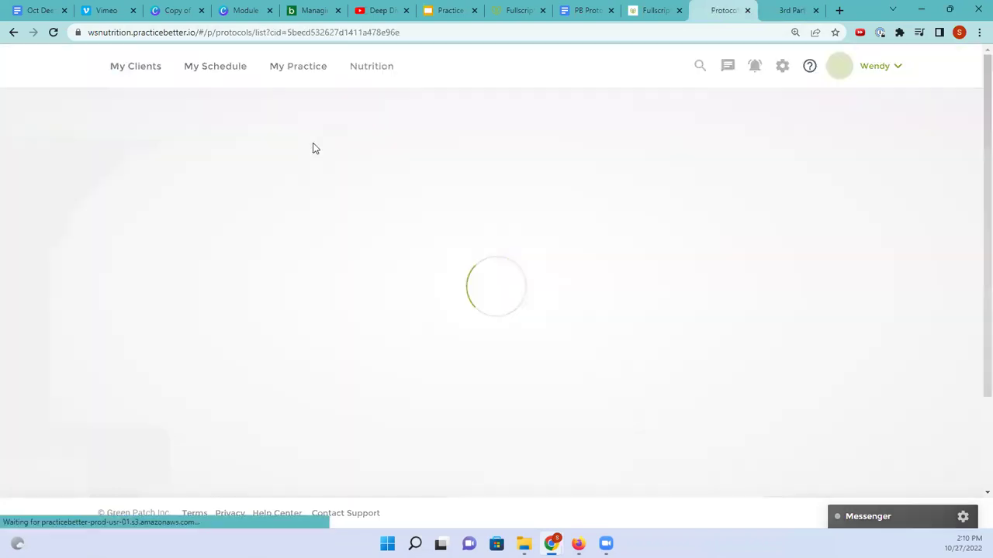
scroll(972, 236, down, 2)
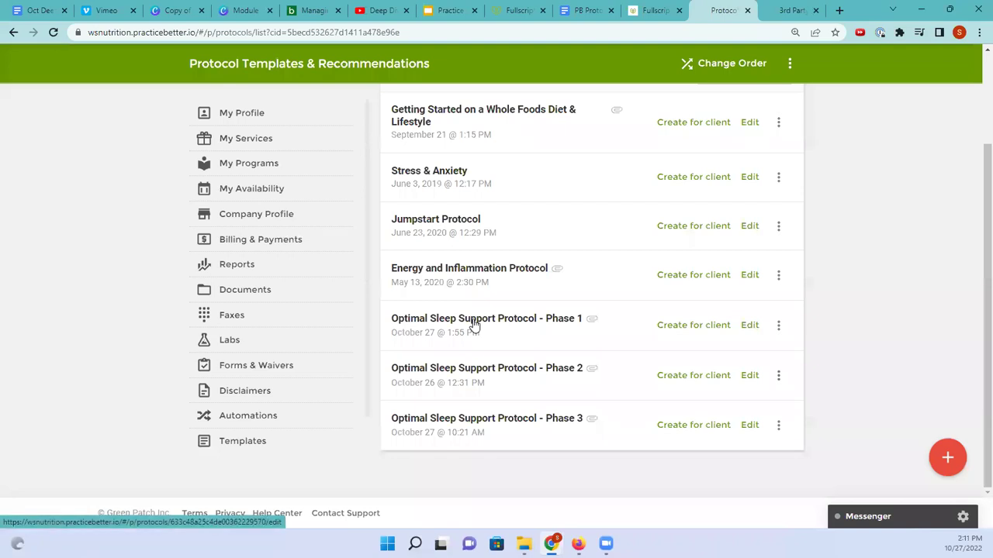
Step: Switch to Fullscript and open the Protocols page, bringing the list of own protocols into view
click(654, 12)
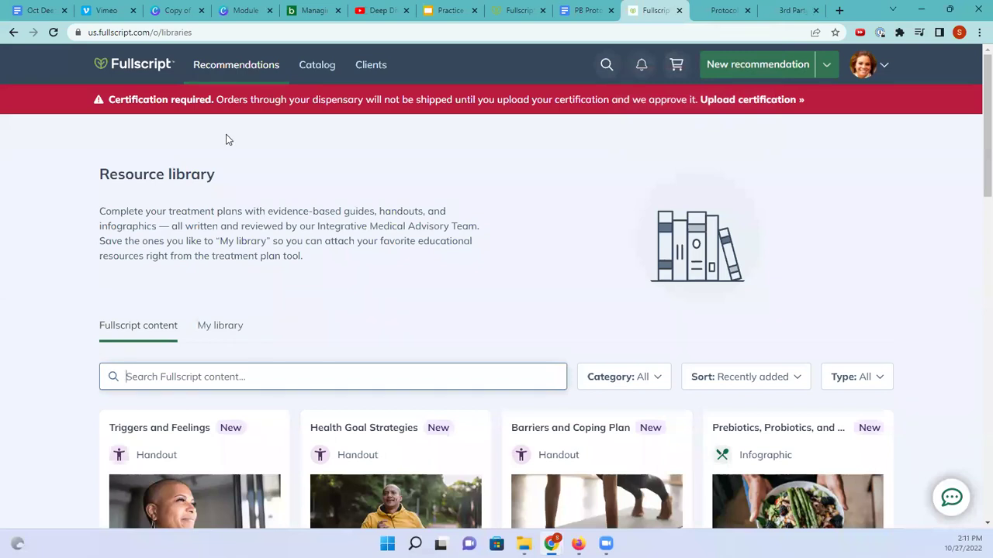
mouse_move(236, 66)
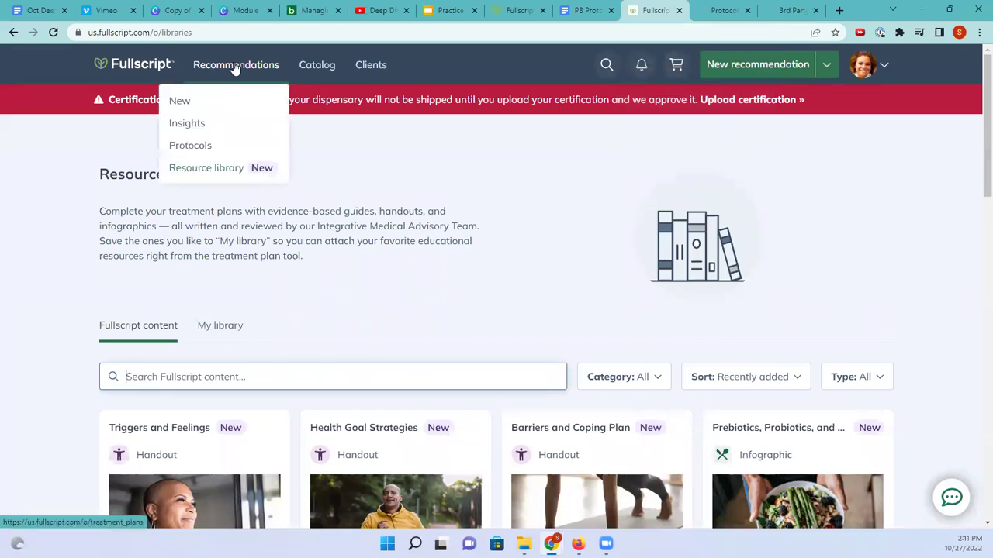
click(191, 148)
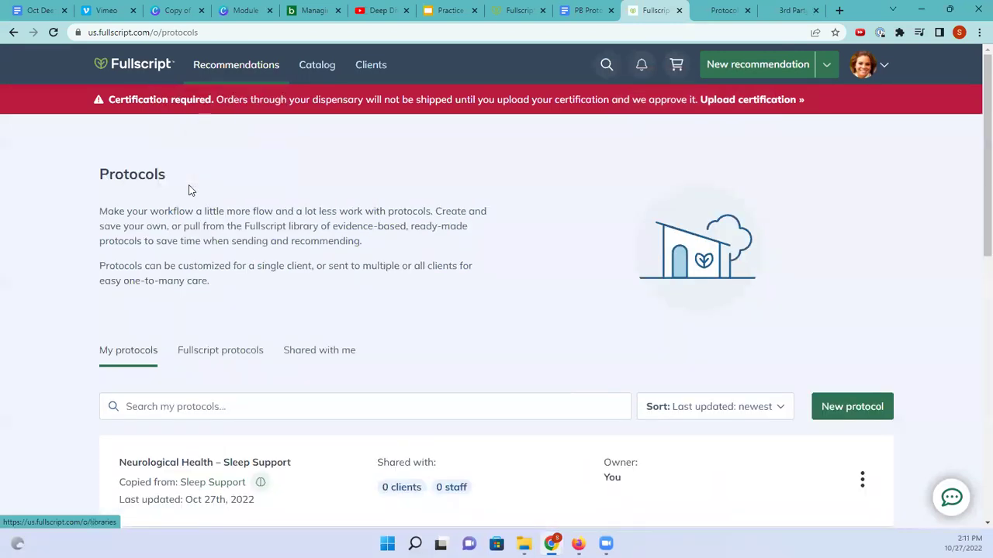
scroll(265, 241, down, 2)
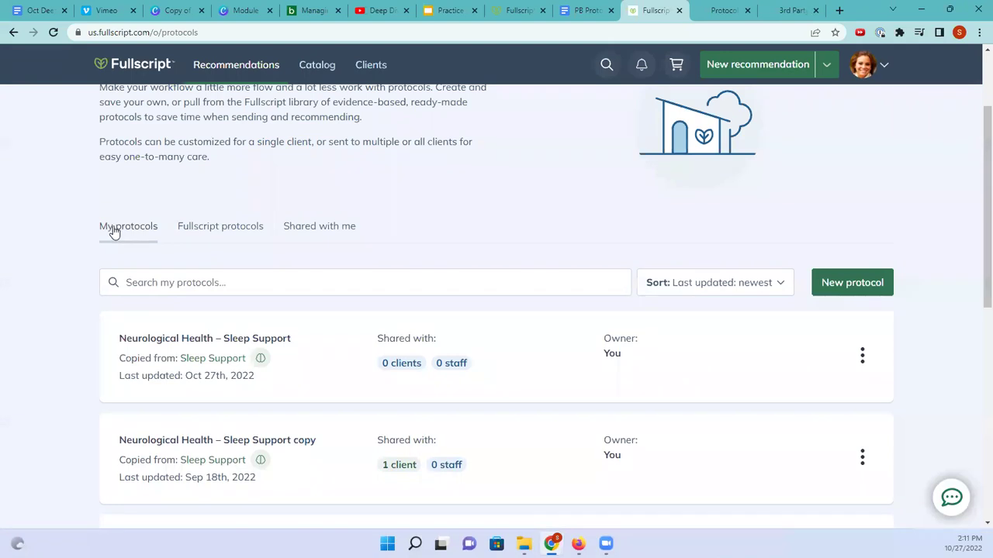
Step: Copy the Summer Health protocol from the Fullscript protocols into My protocols and show the My protocols list
click(221, 229)
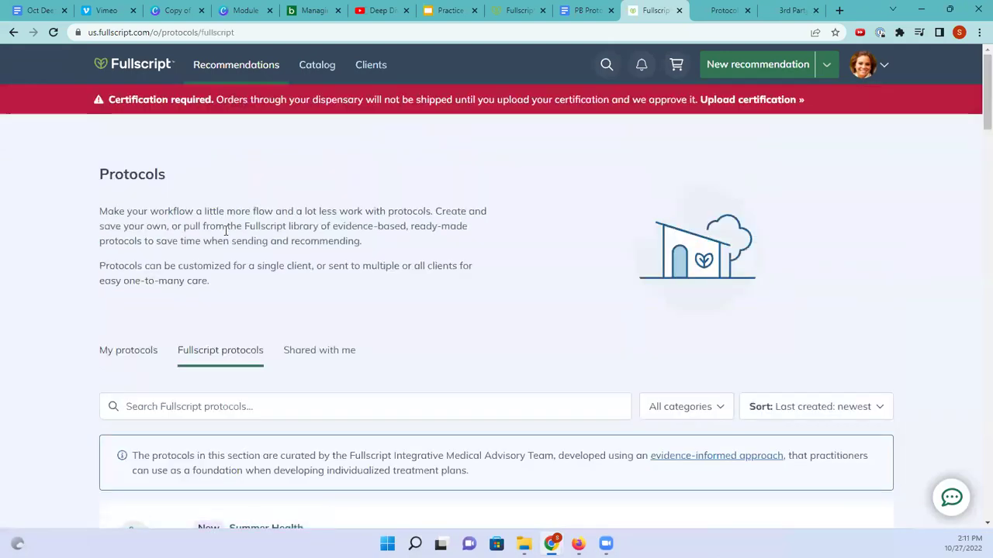
scroll(223, 228, down, 3)
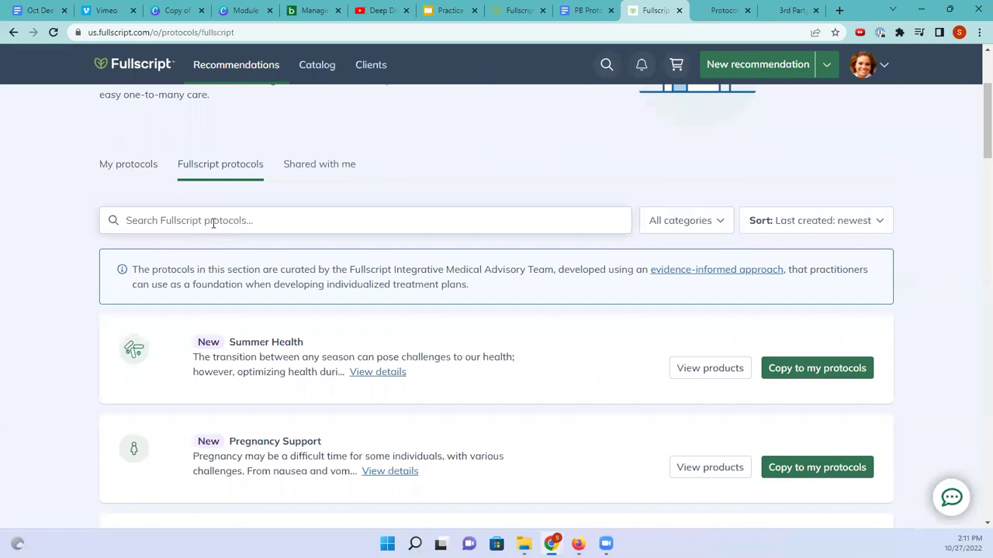
scroll(260, 279, down, 5)
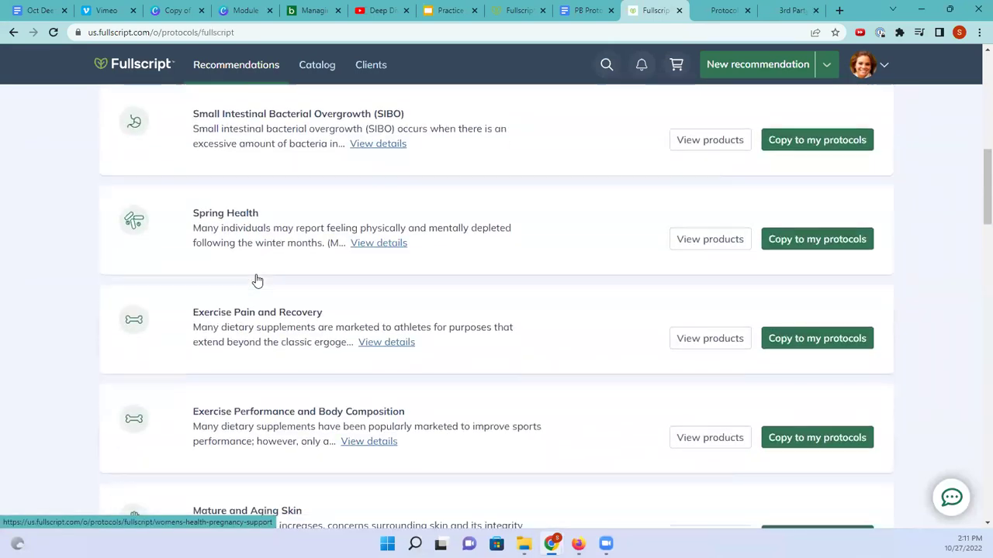
scroll(258, 279, up, 4)
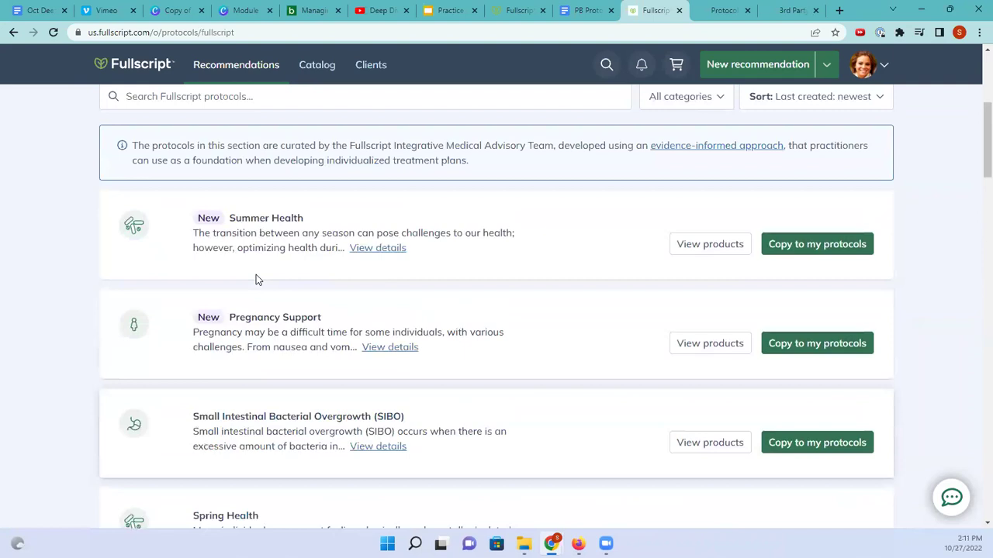
scroll(256, 277, up, 1)
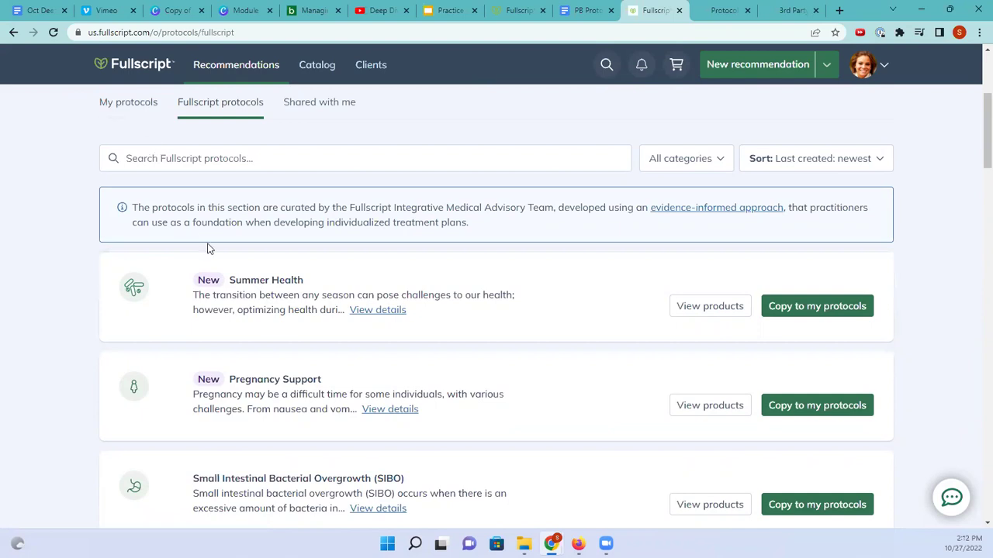
click(820, 307)
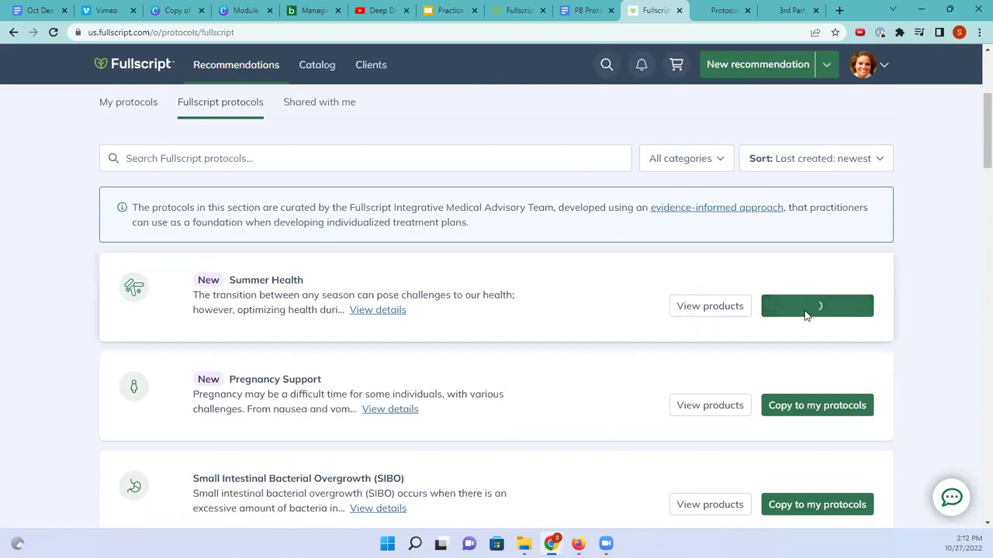
click(128, 102)
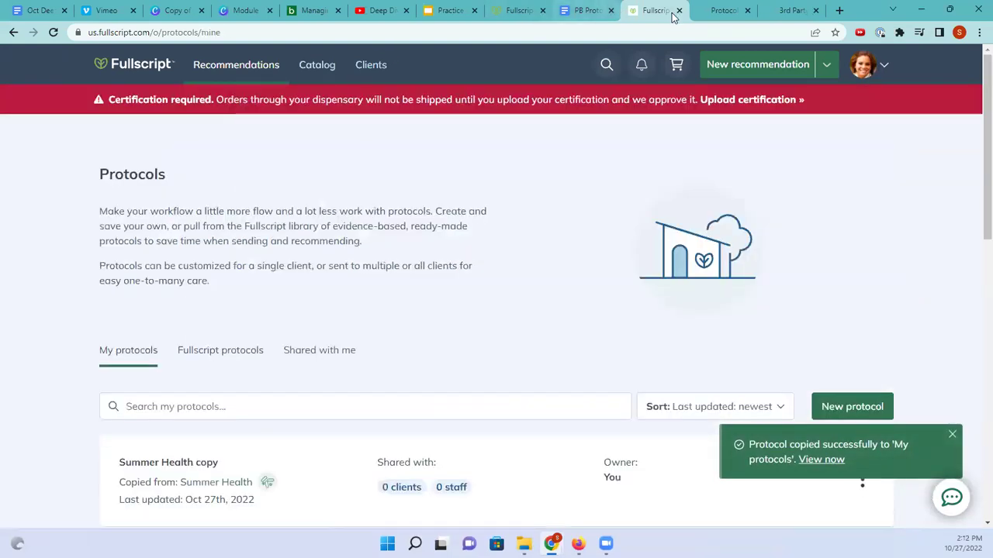
Step: Switch to Practice Better, open the Optimal Sleep Support Protocol - Phase 1 template for editing, and display the protocol templates list in the integrations tab
click(708, 12)
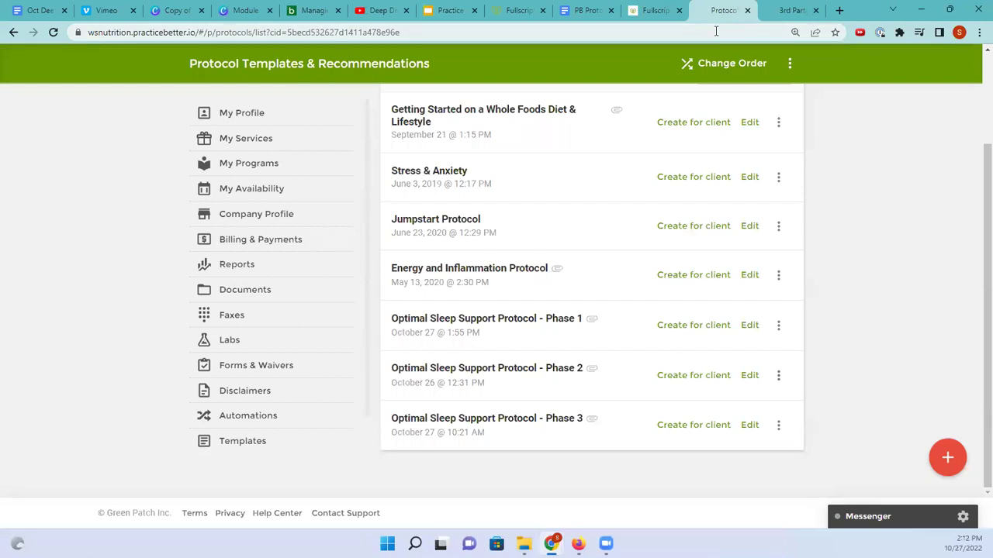
click(750, 326)
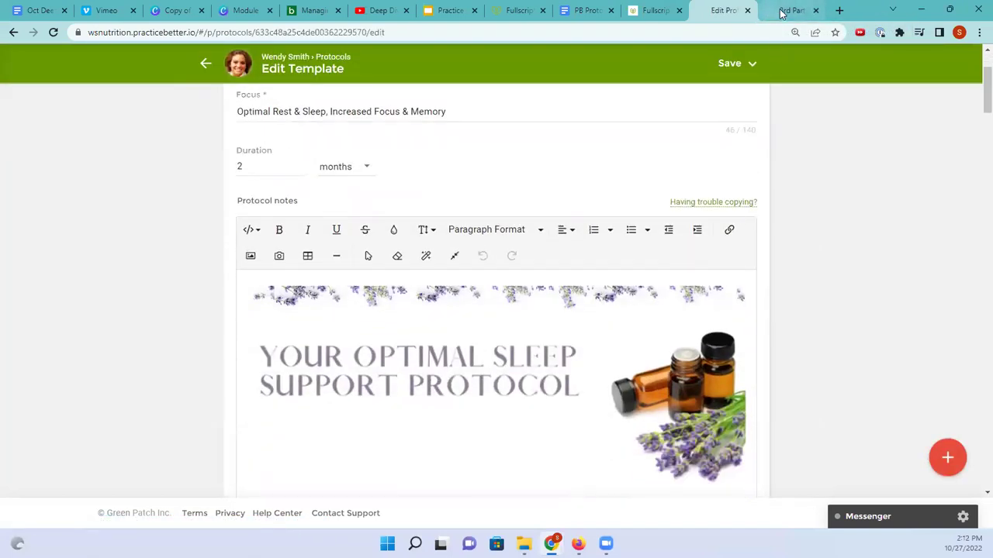
click(783, 10)
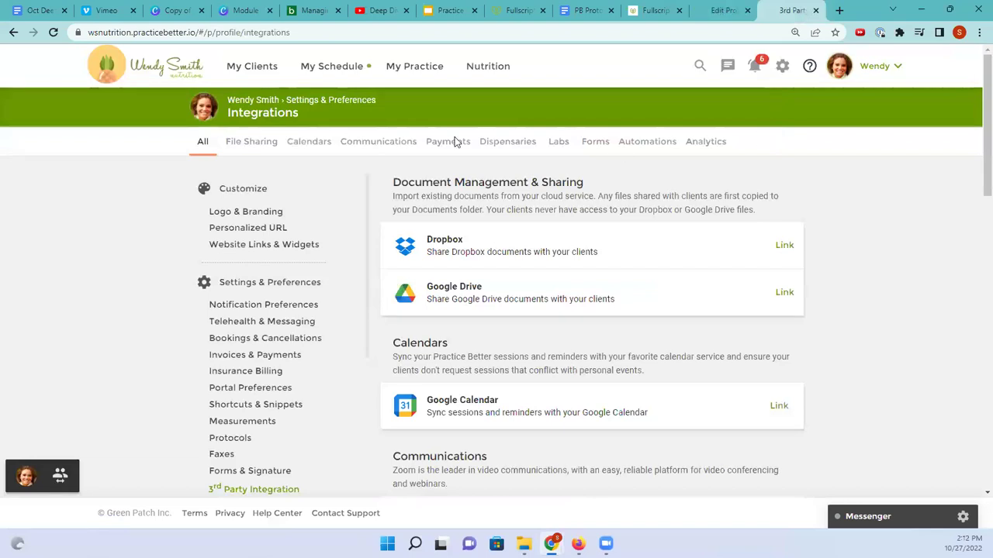
mouse_move(412, 66)
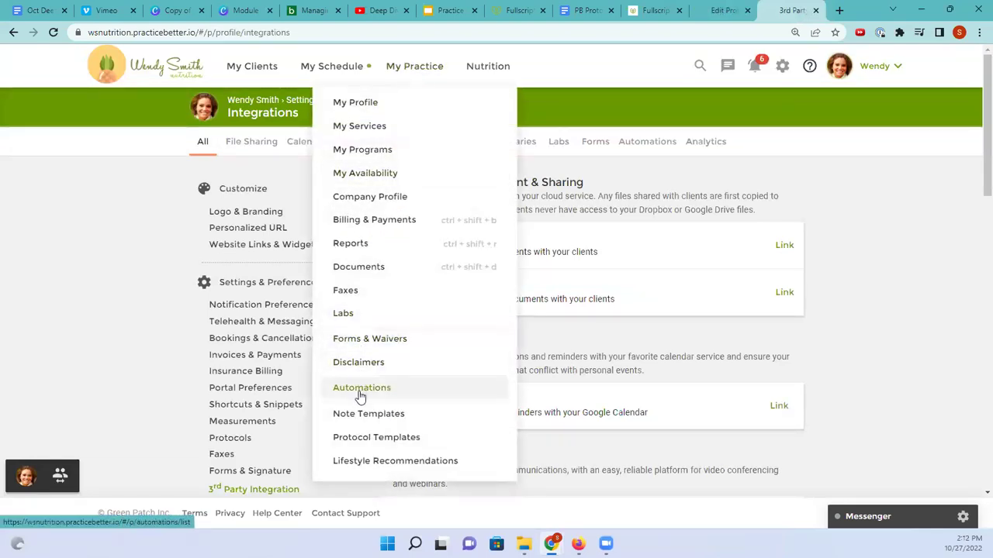
click(359, 439)
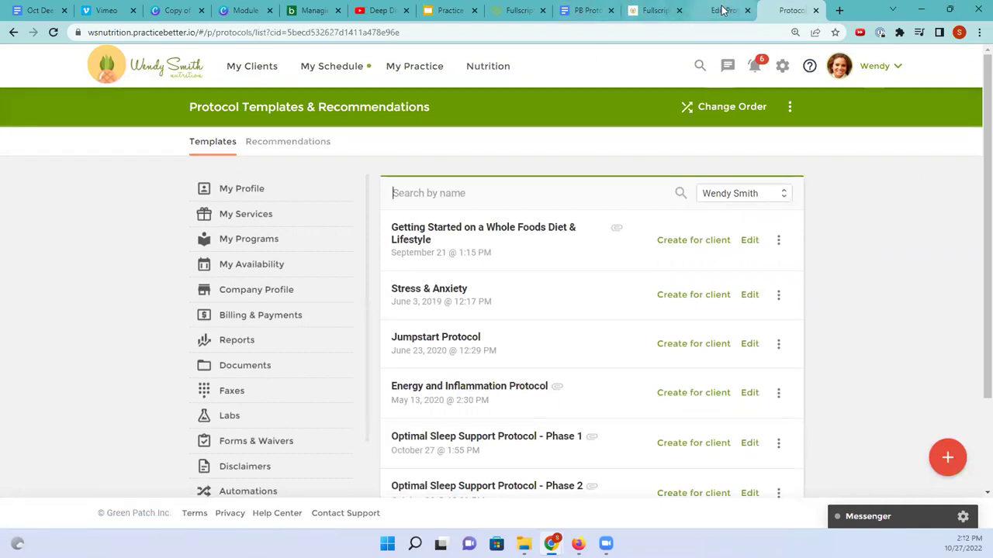
Step: Switch back to Fullscript and review the entries under My protocols
click(691, 10)
click(657, 11)
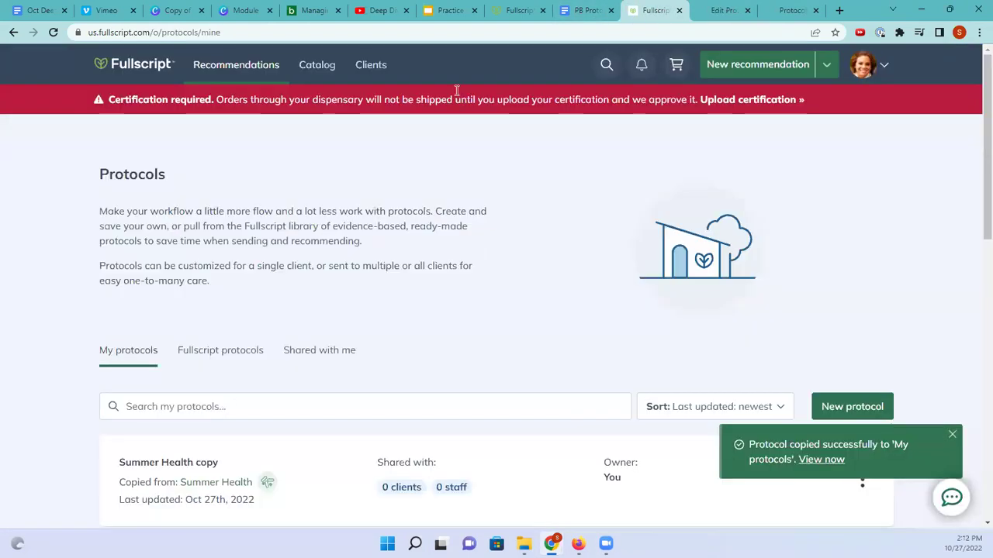
scroll(333, 262, down, 2)
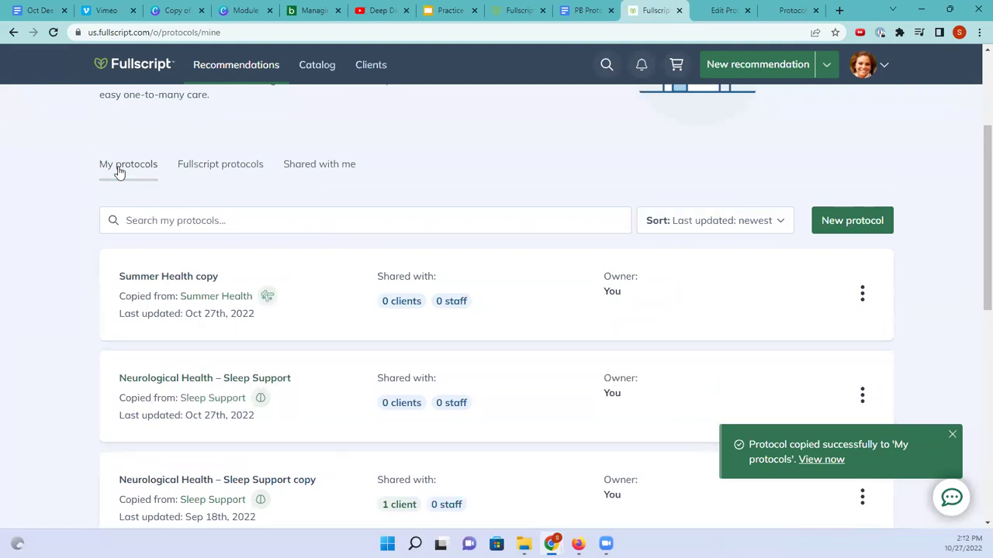
Step: Browse the ready-made Fullscript protocols from start to end and back, dismissing the copy notification
click(211, 170)
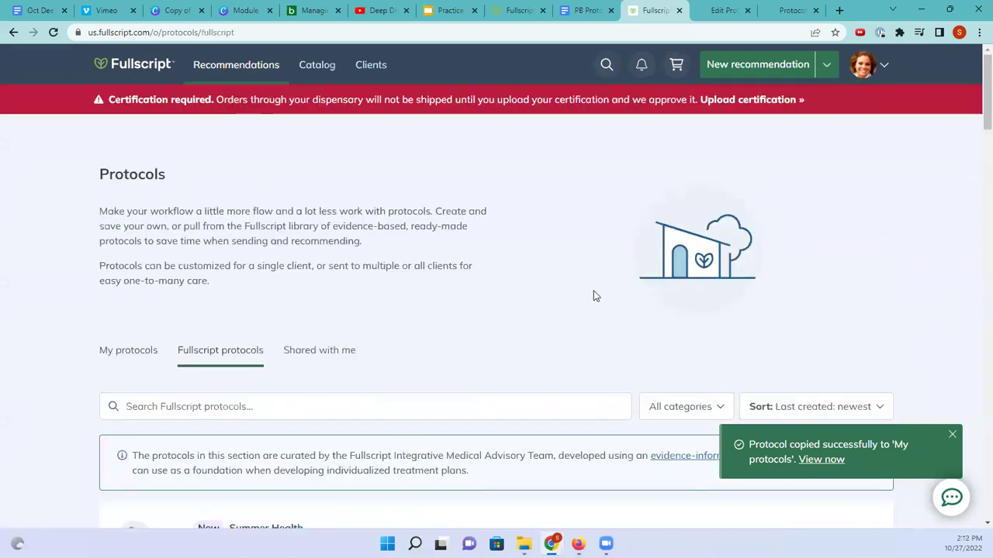
scroll(593, 287, down, 5)
scroll(590, 268, down, 4)
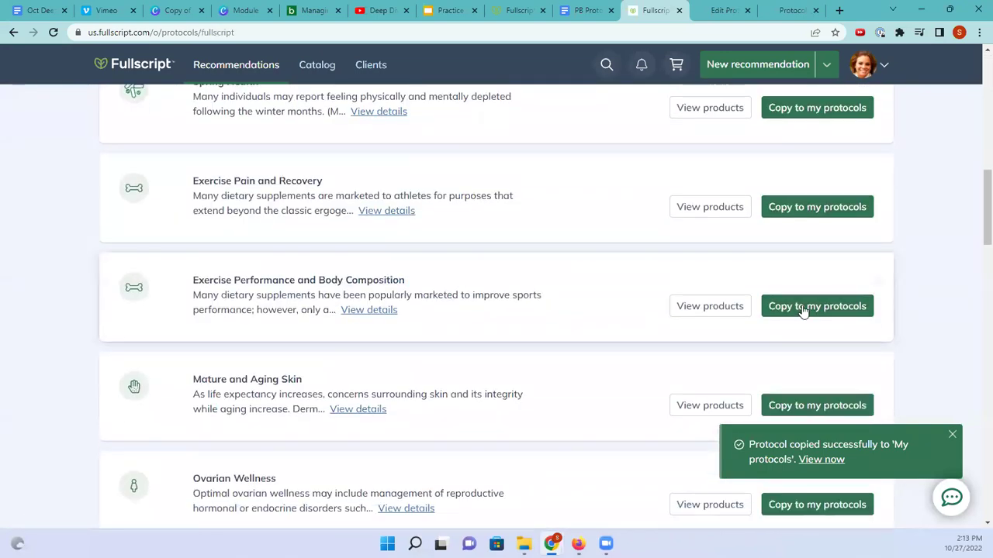
scroll(713, 308, down, 1)
scroll(672, 308, down, 3)
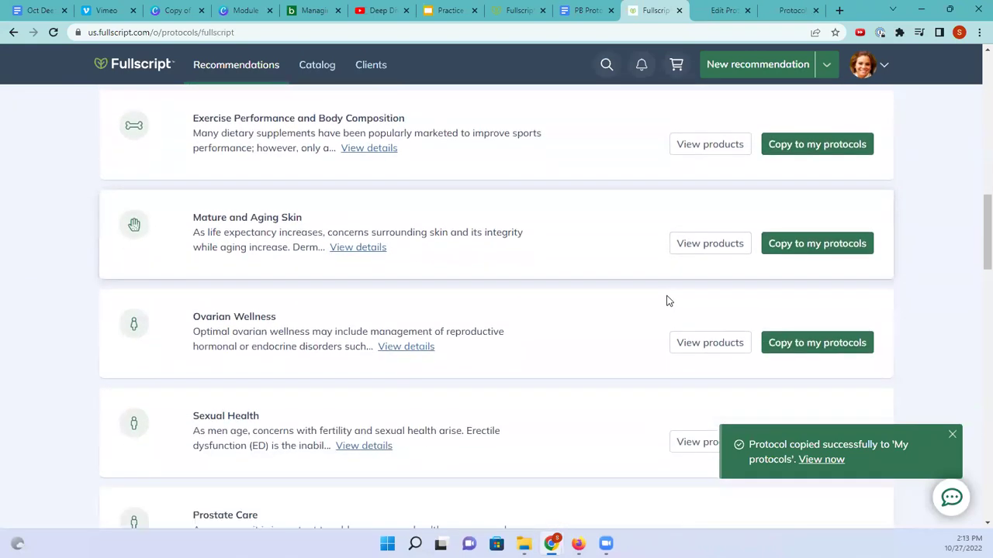
click(953, 434)
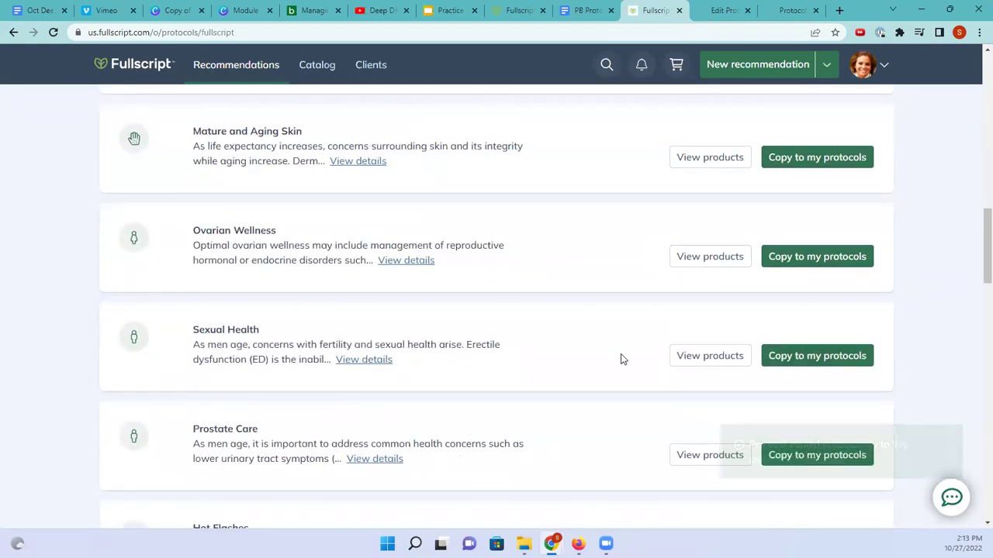
scroll(613, 341, down, 3)
scroll(604, 326, down, 12)
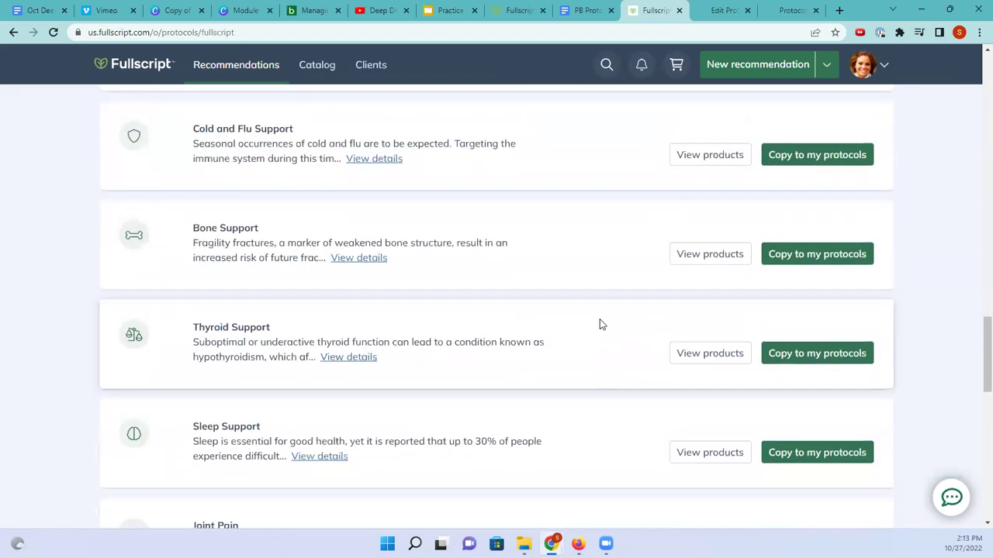
scroll(599, 319, down, 4)
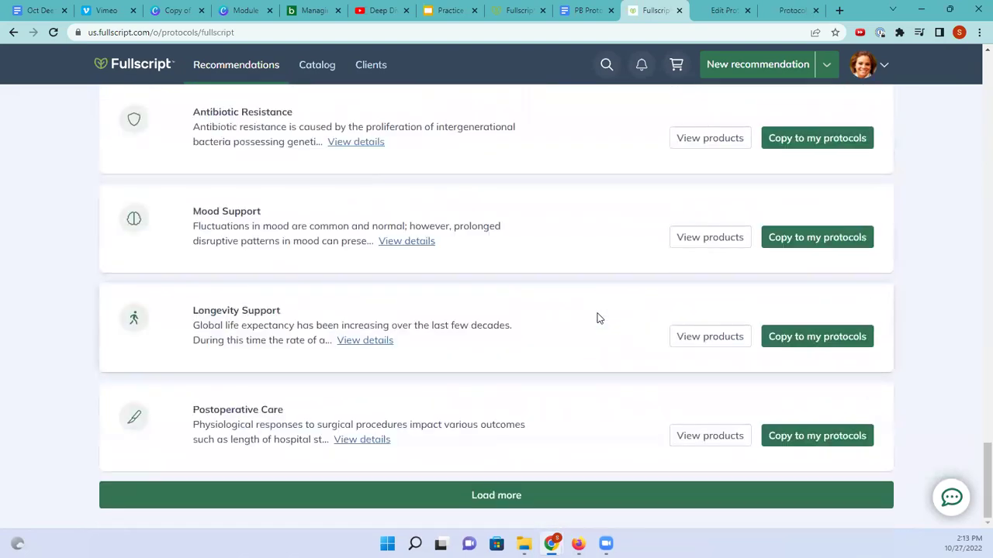
scroll(600, 316, up, 3)
scroll(599, 316, up, 15)
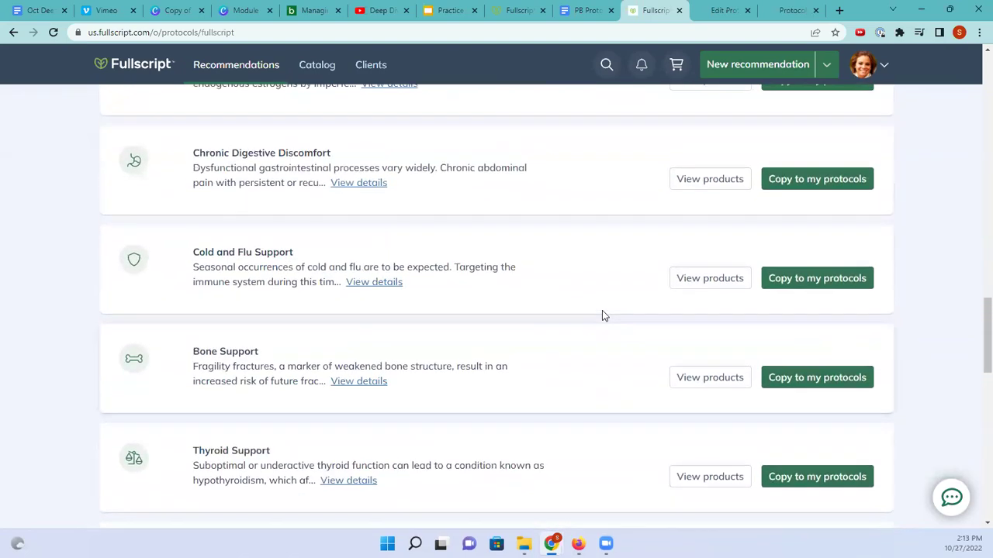
scroll(247, 221, up, 15)
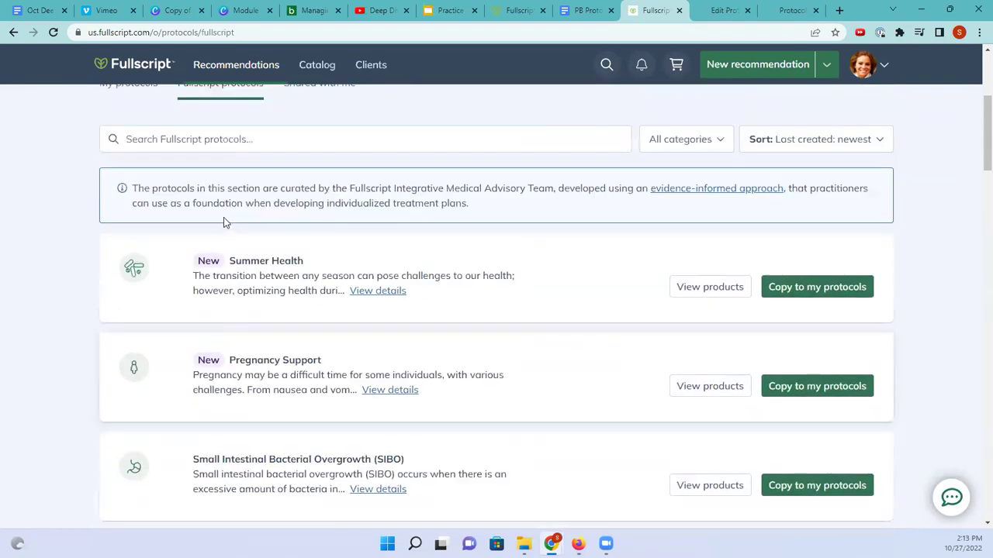
Step: Show the My protocols list in Fullscript and switch to the protocol templates list in Practice Better
click(113, 350)
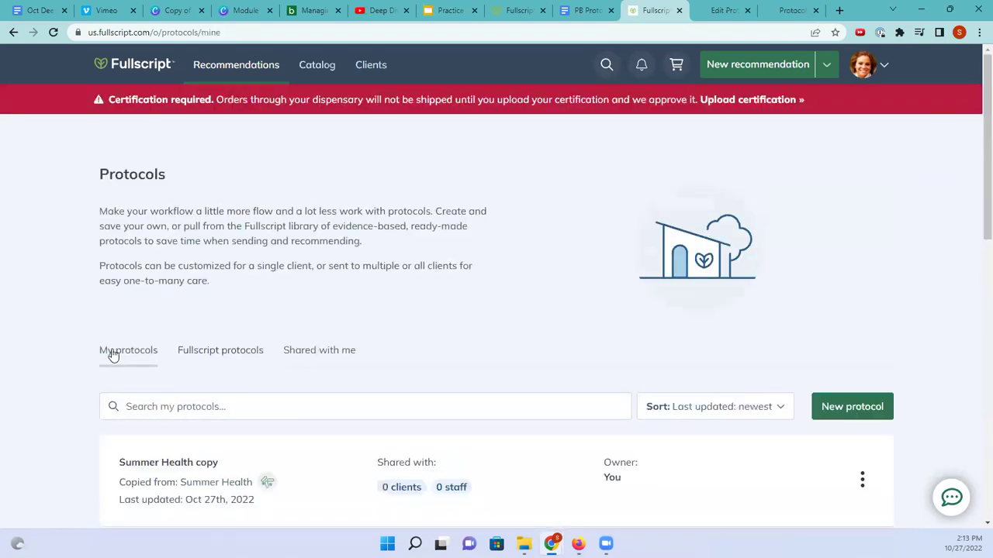
click(723, 10)
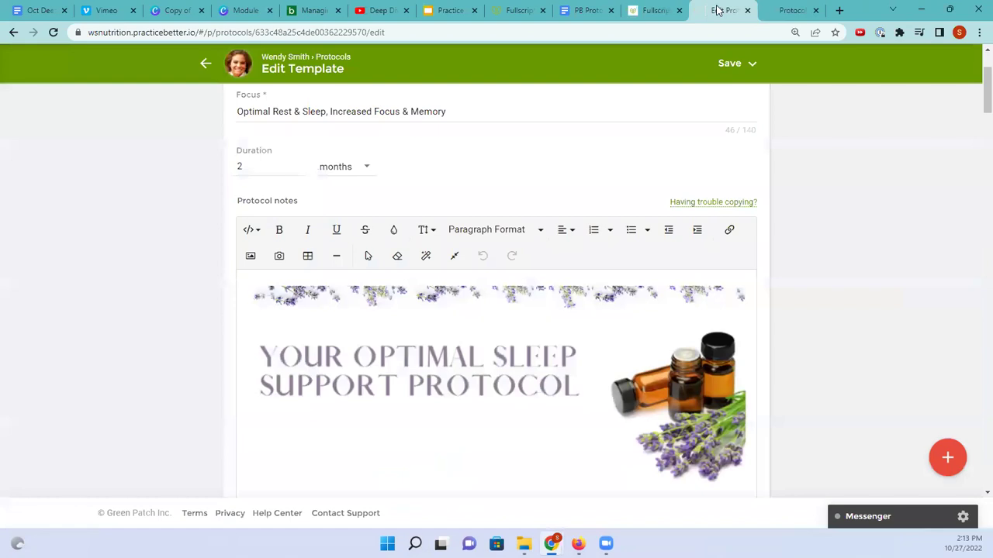
click(789, 10)
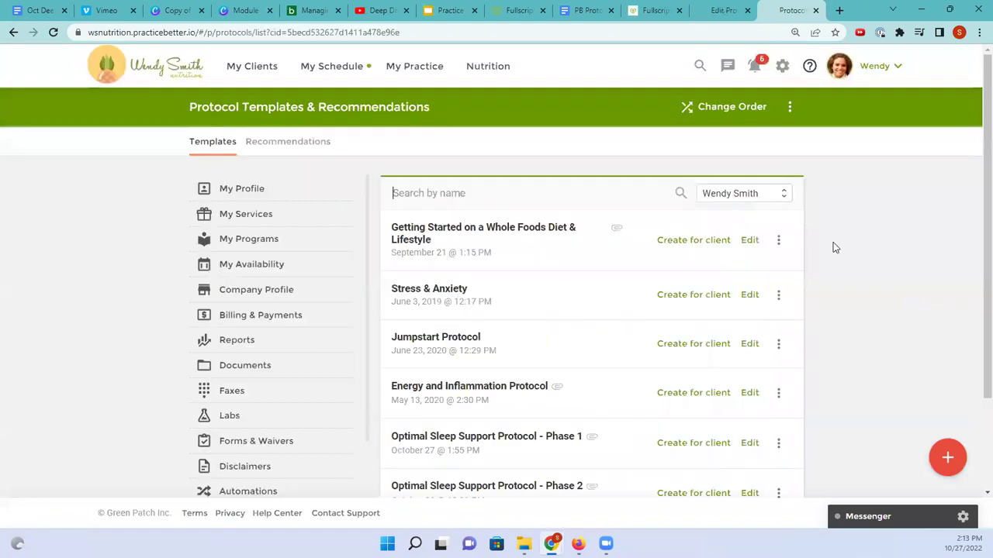
Step: Create a new protocol template from the Fullscript template "Neurological Health – Sleep Support copy"
click(948, 459)
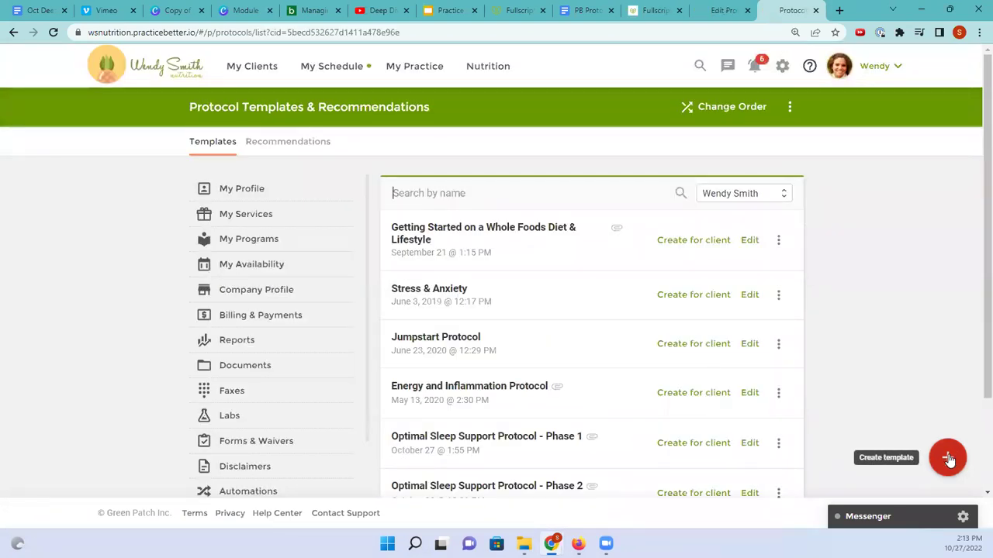
click(948, 458)
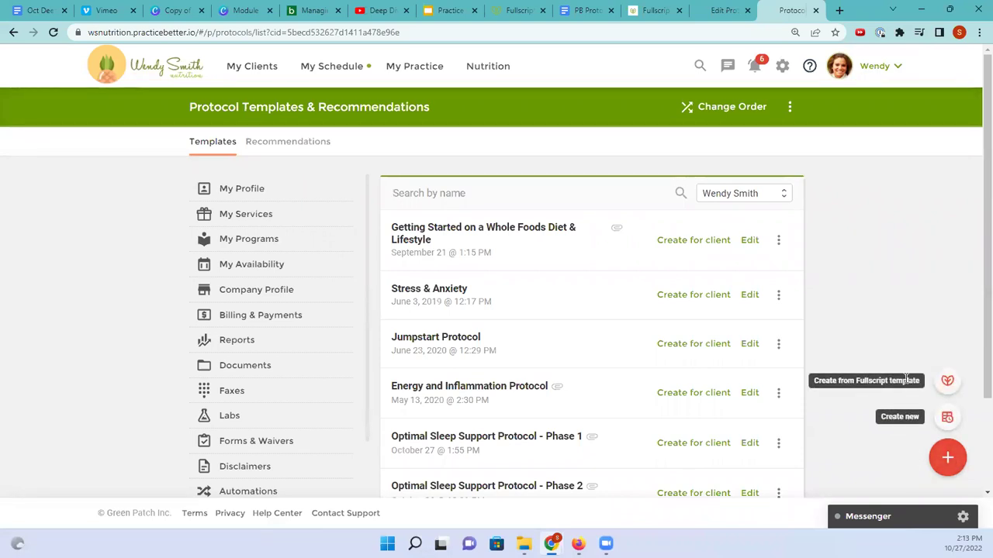
click(947, 381)
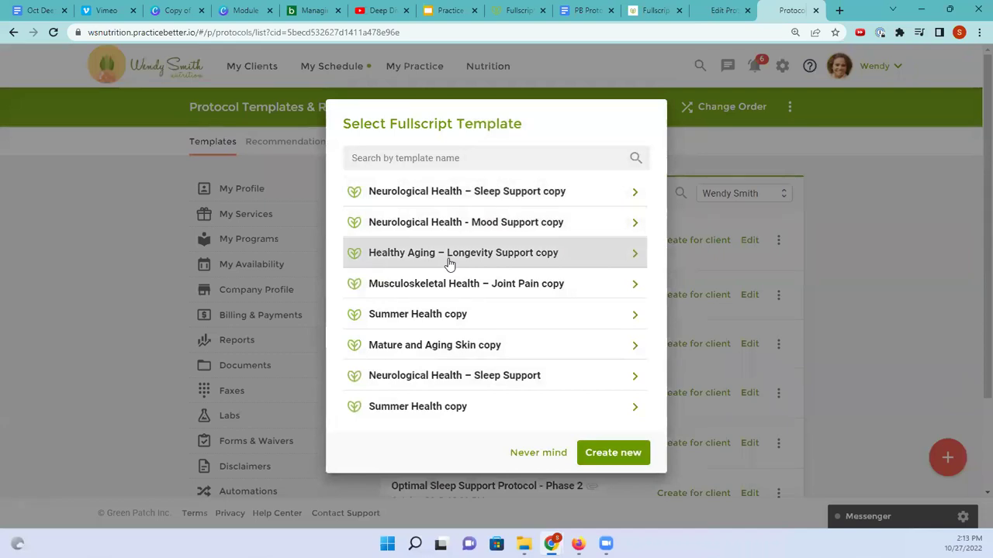
click(405, 194)
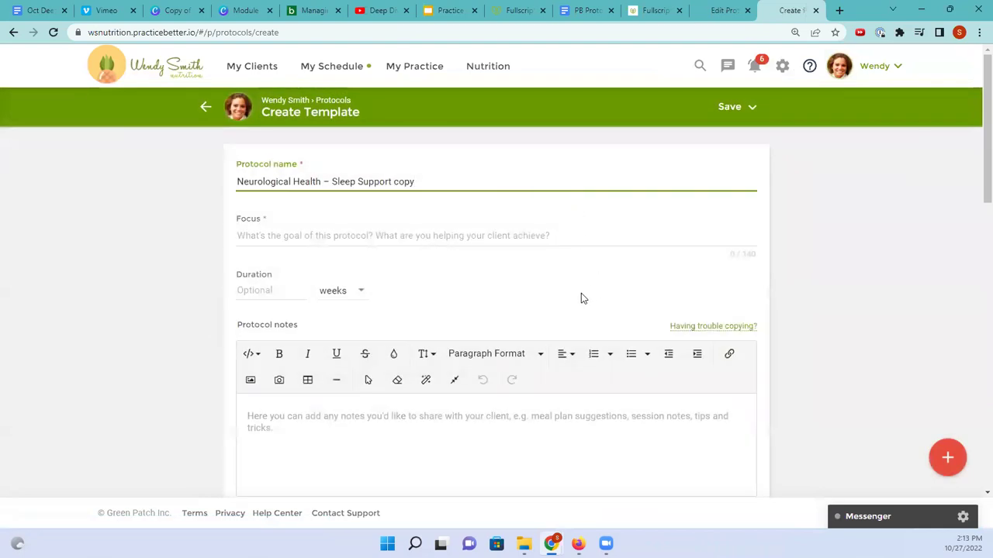
Step: Review the imported supplement recommendations and the protocol notes area of the new template
scroll(532, 283, down, 1)
scroll(532, 279, down, 5)
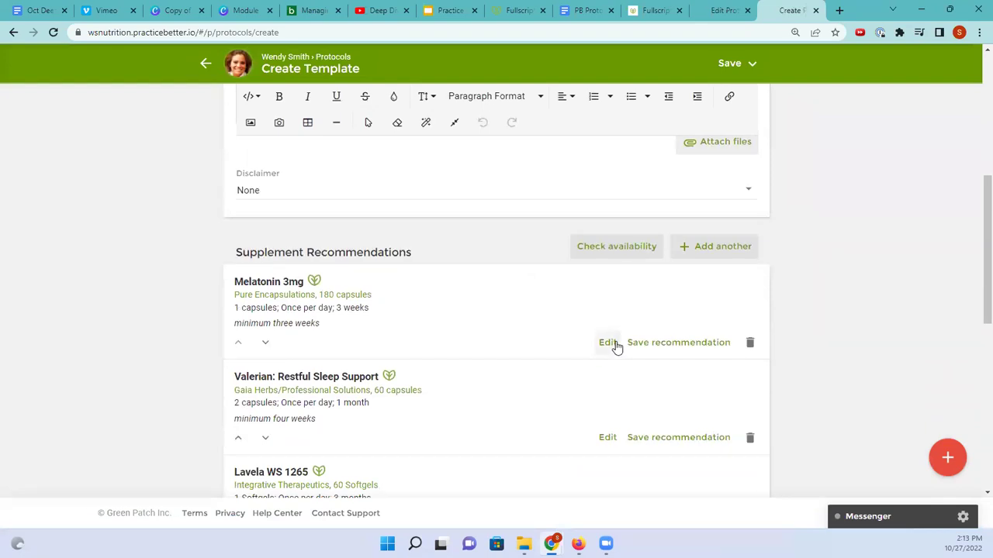
scroll(427, 346, down, 1)
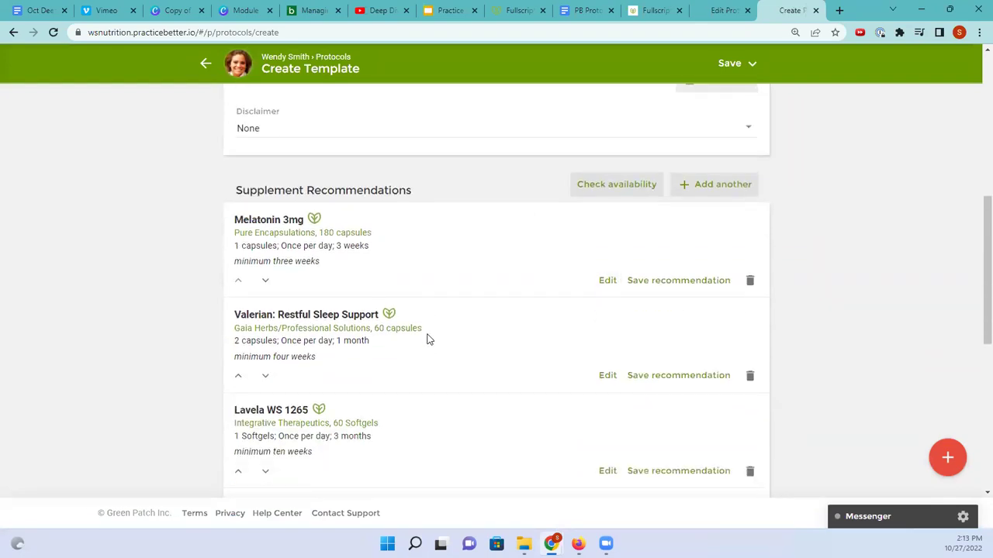
scroll(427, 339, down, 1)
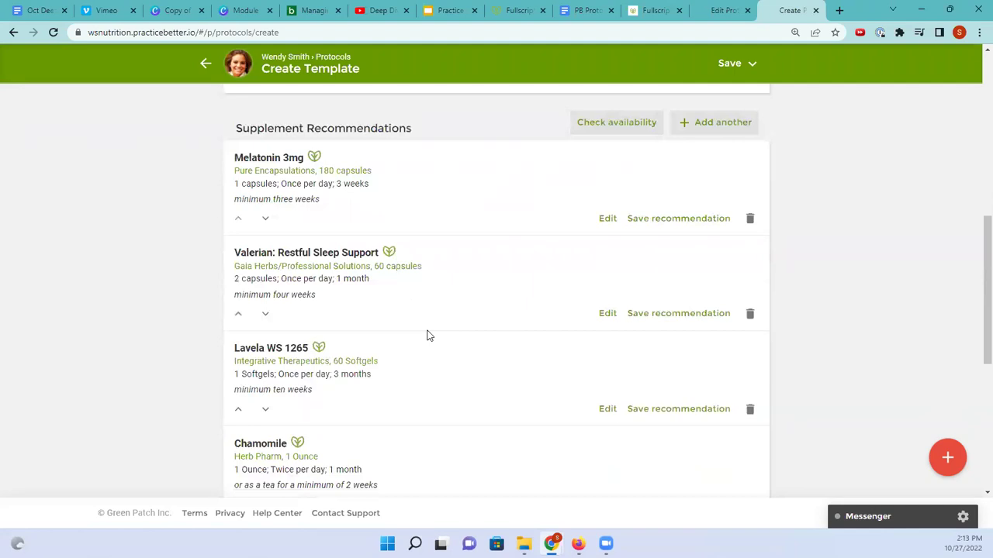
scroll(428, 335, up, 3)
scroll(429, 329, up, 2)
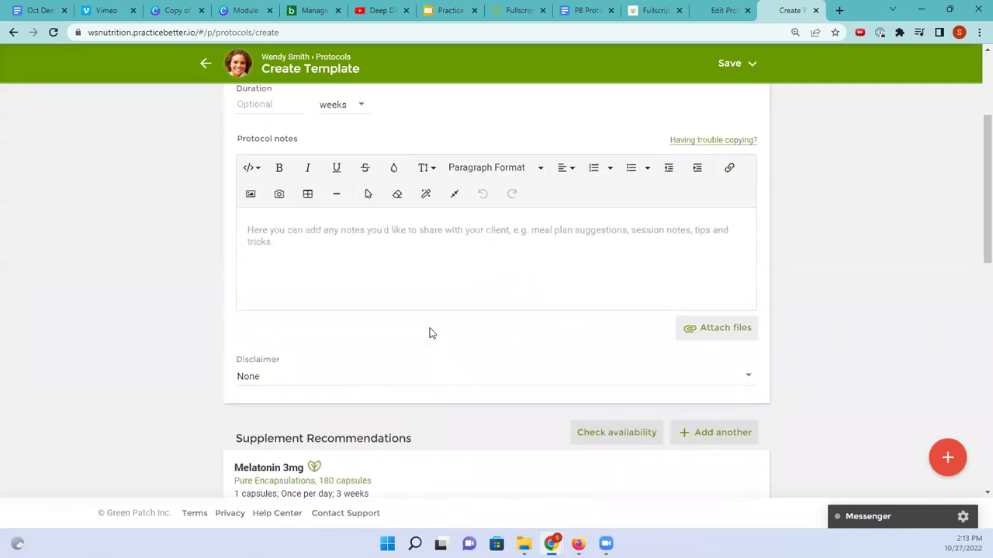
scroll(430, 333, down, 3)
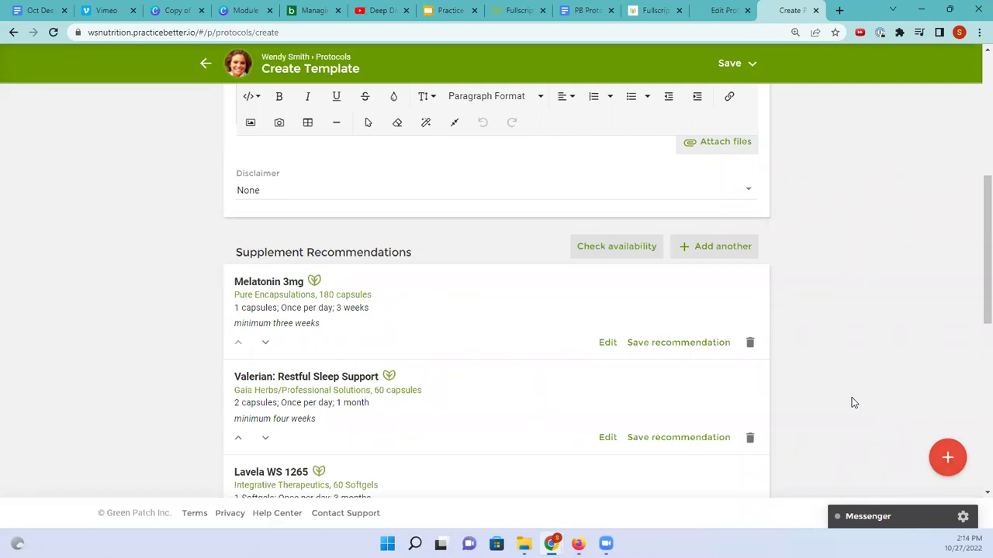
Step: Replace the new template's protocol name with "Optimal Sleep Support Protocol - Phase 1", copied from the existing template
click(727, 11)
click(785, 12)
scroll(847, 212, up, 5)
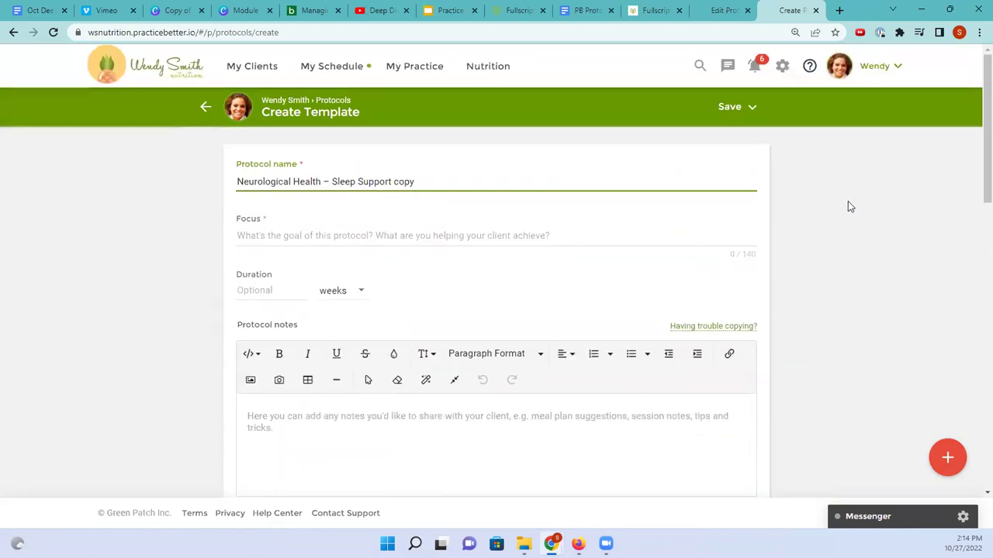
click(718, 10)
scroll(585, 173, up, 2)
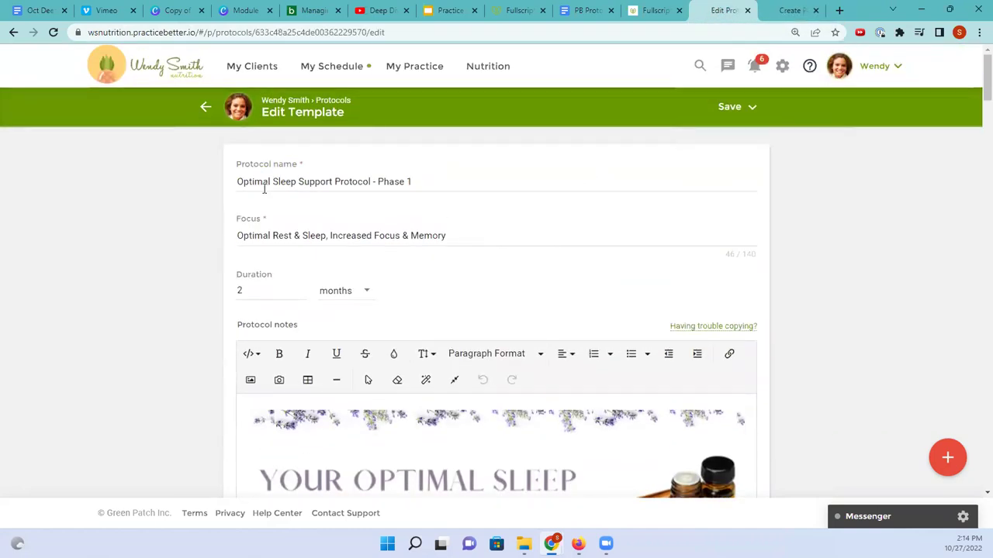
drag(238, 182, 426, 180)
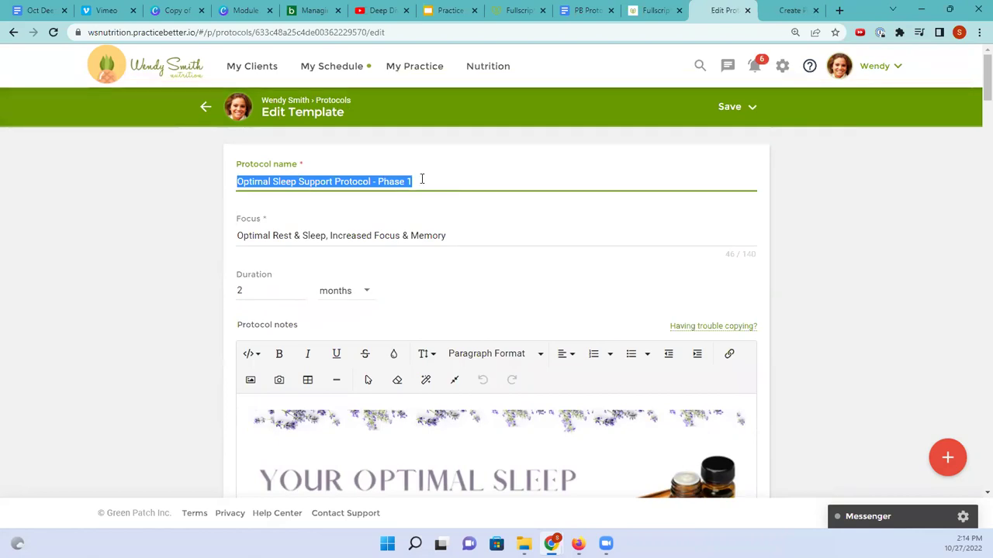
click(791, 11)
drag(422, 185, 235, 190)
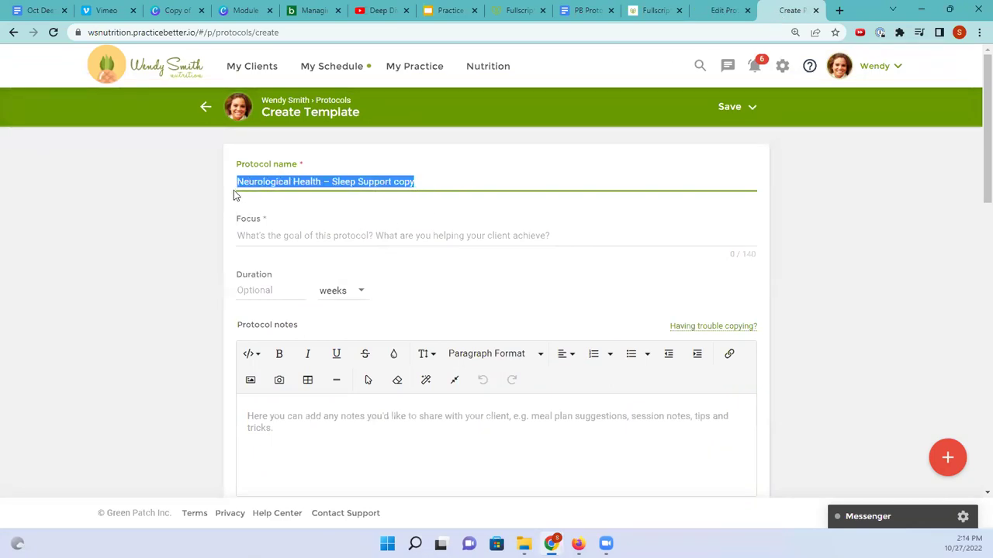
key(ctrl+v)
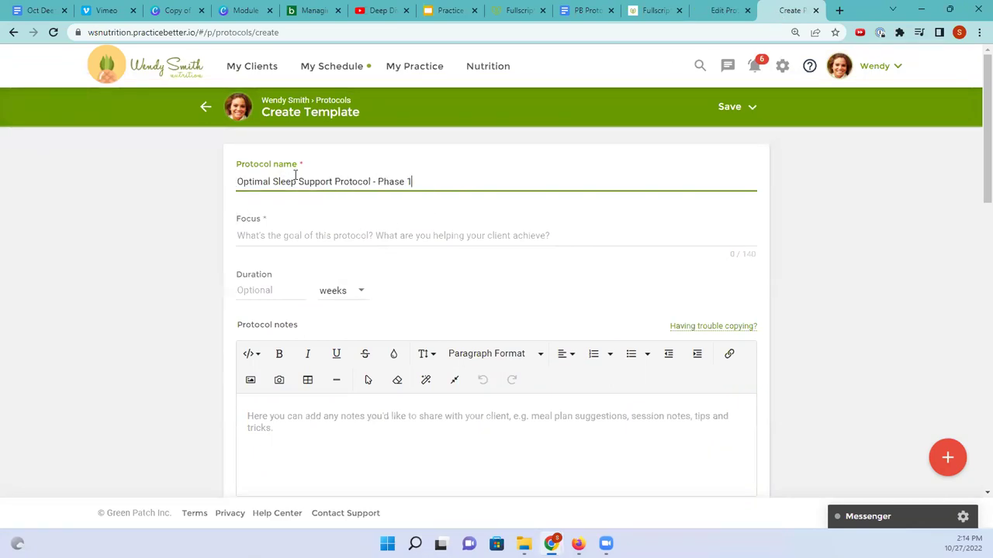
Step: Copy the focus "Optimal Rest & Sleep, Increased Focus & Memory" from the existing template into the new one
click(725, 10)
drag(238, 236, 445, 235)
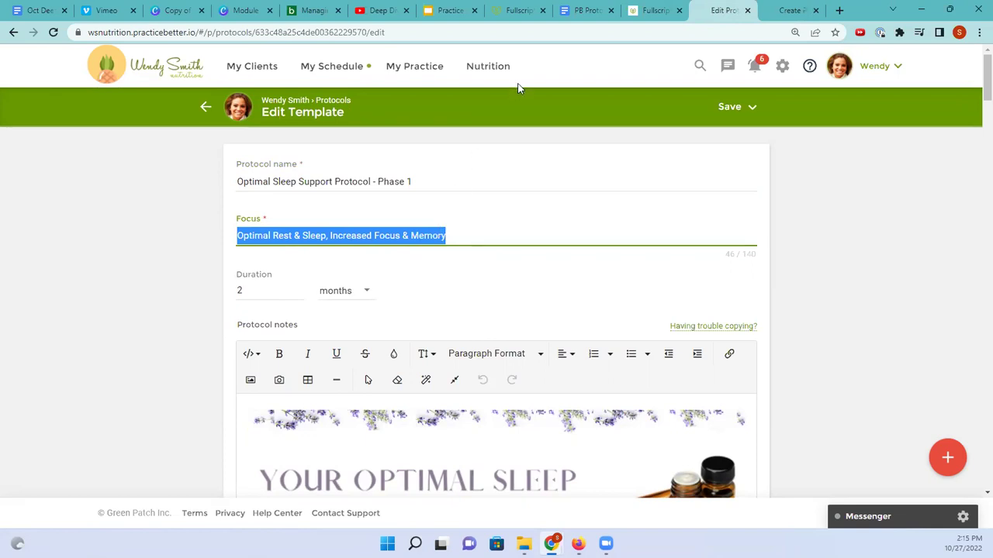
click(785, 10)
click(423, 232)
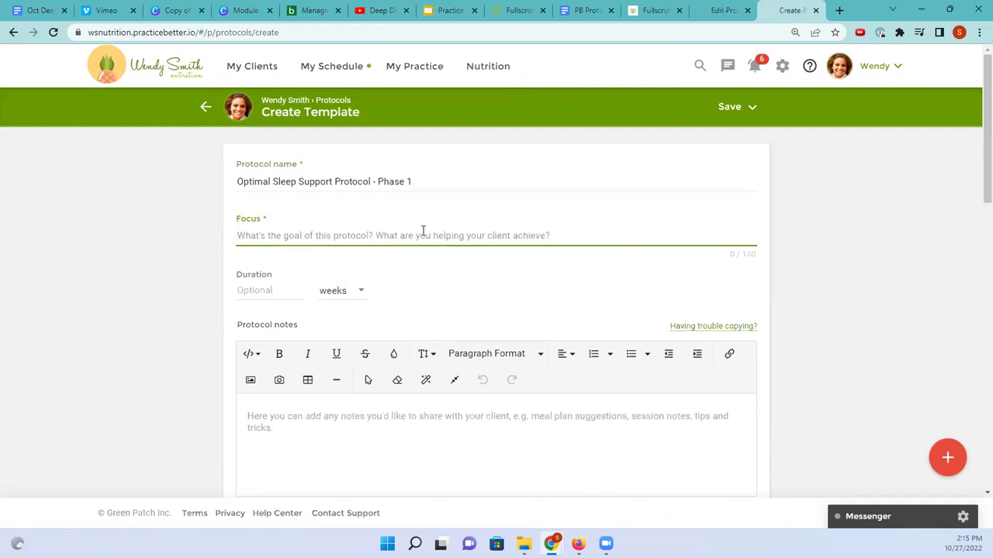
key(ctrl+v)
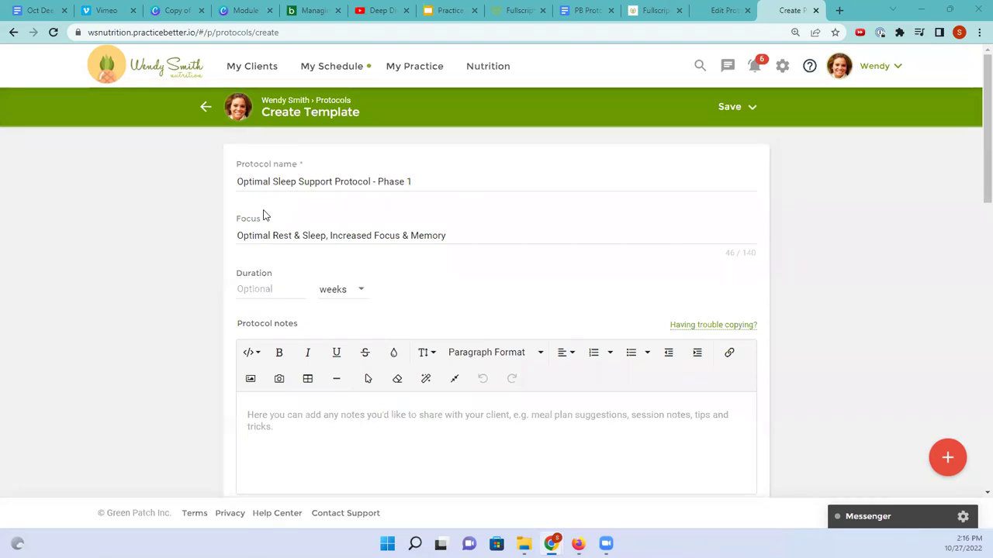
Step: Set the new template's duration to 2 months
click(261, 286)
text(2)
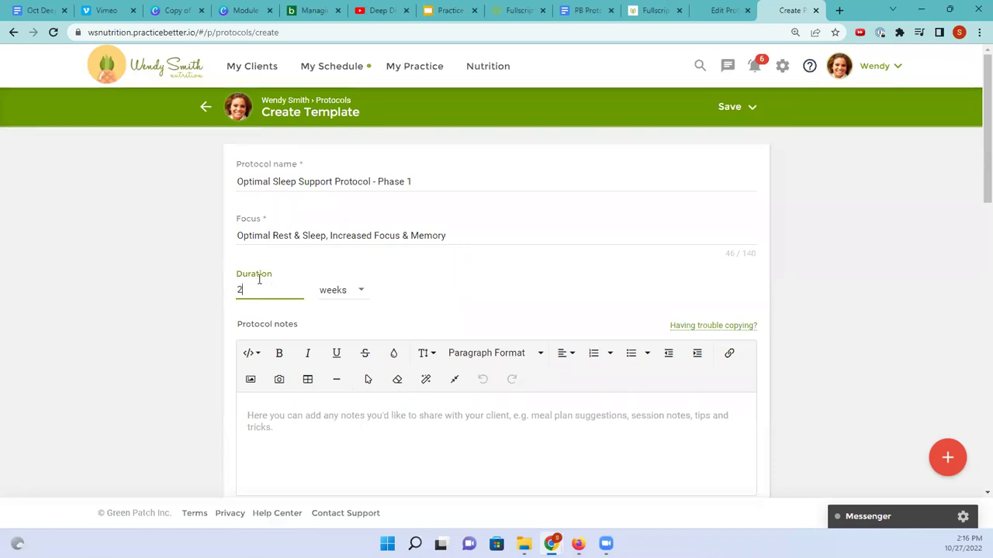
click(334, 293)
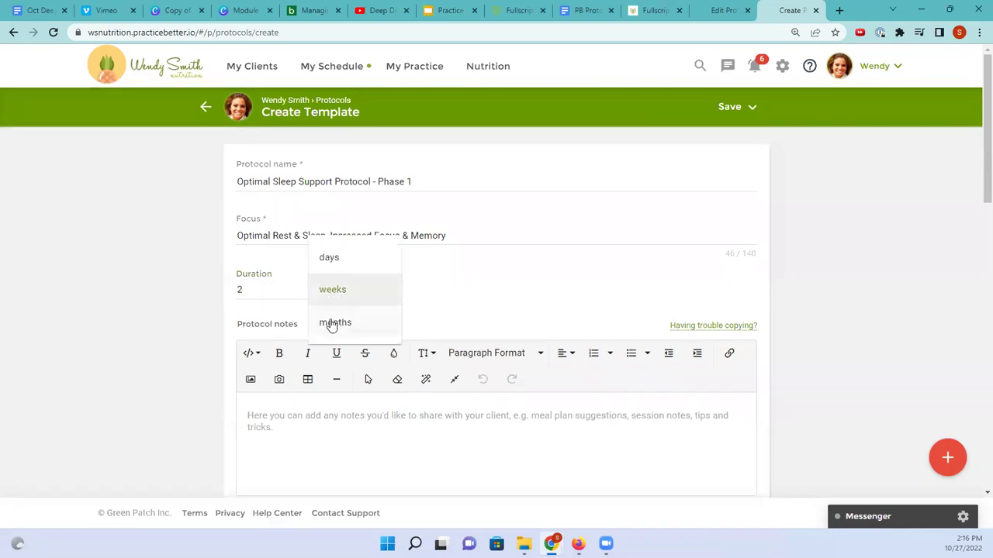
click(329, 324)
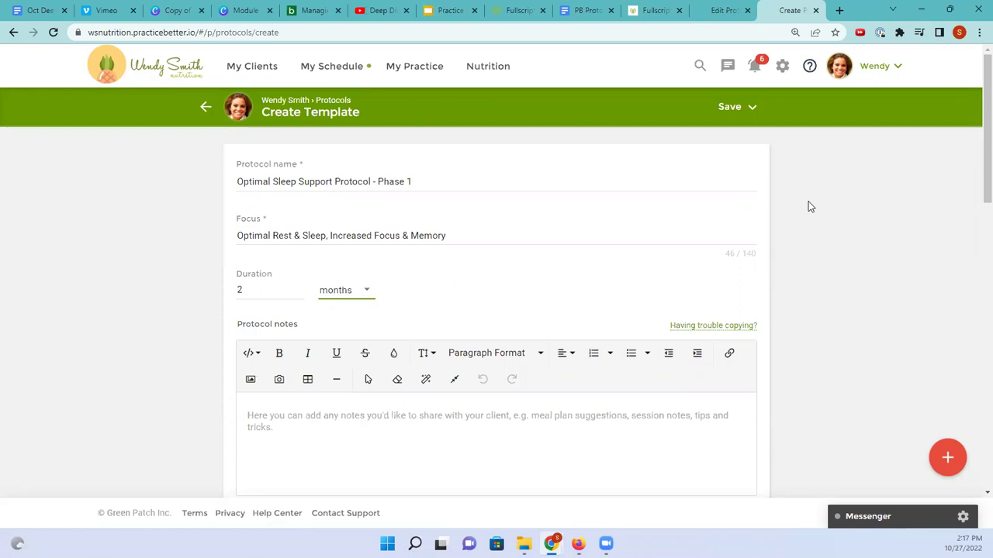
Step: Examine the illustrated protocol notes in the existing template and the header and footer designs in Canva, returning to the new template's notes
scroll(612, 237, down, 2)
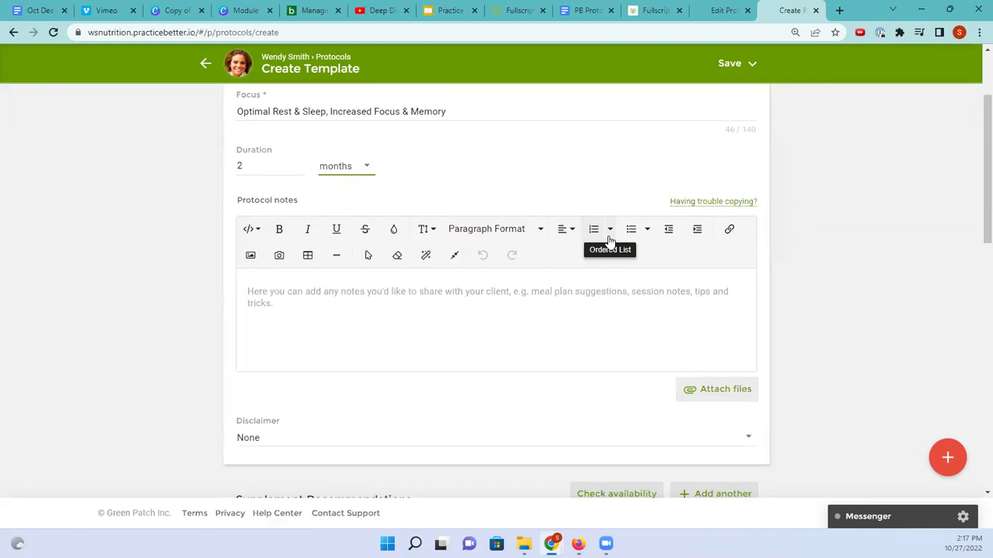
click(723, 10)
scroll(534, 222, down, 1)
scroll(534, 222, down, 2)
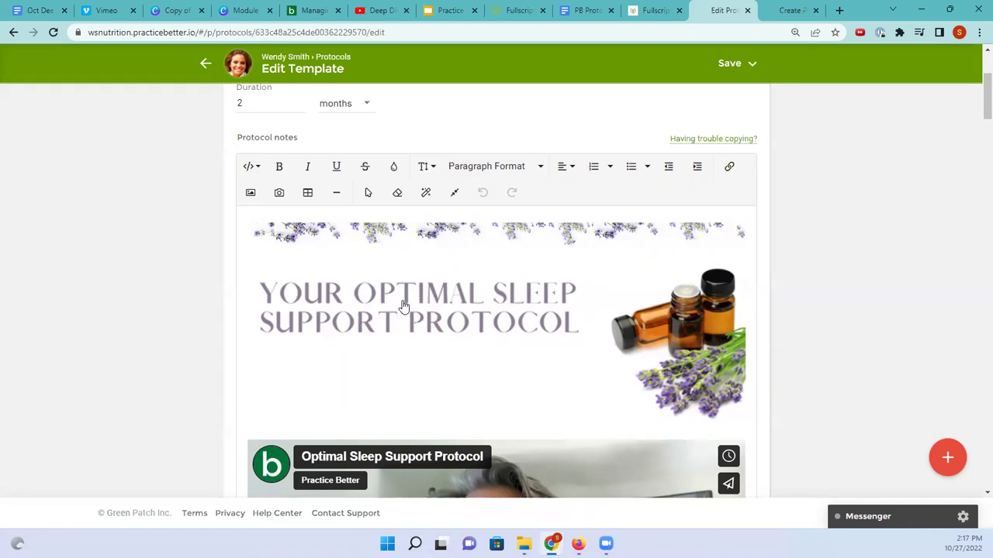
click(244, 11)
click(175, 10)
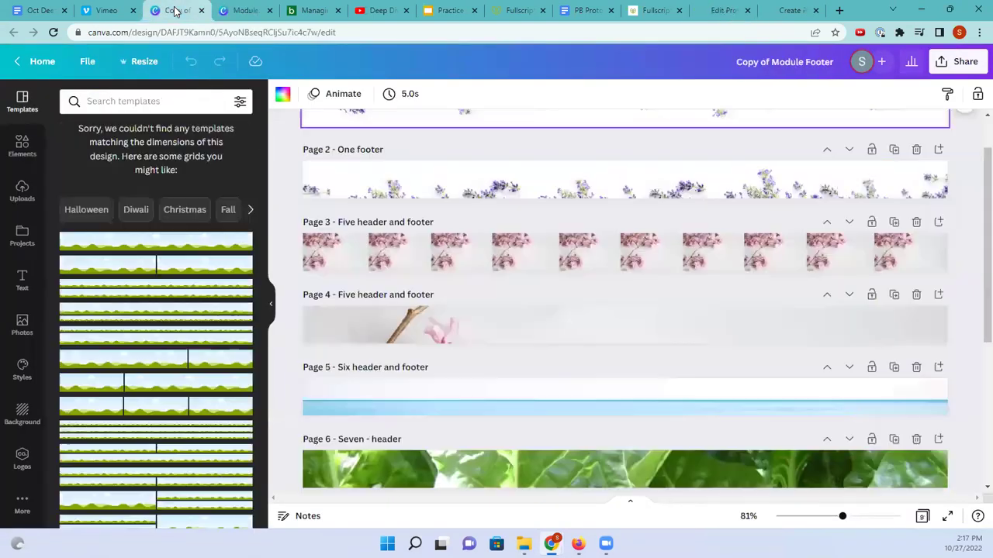
click(782, 11)
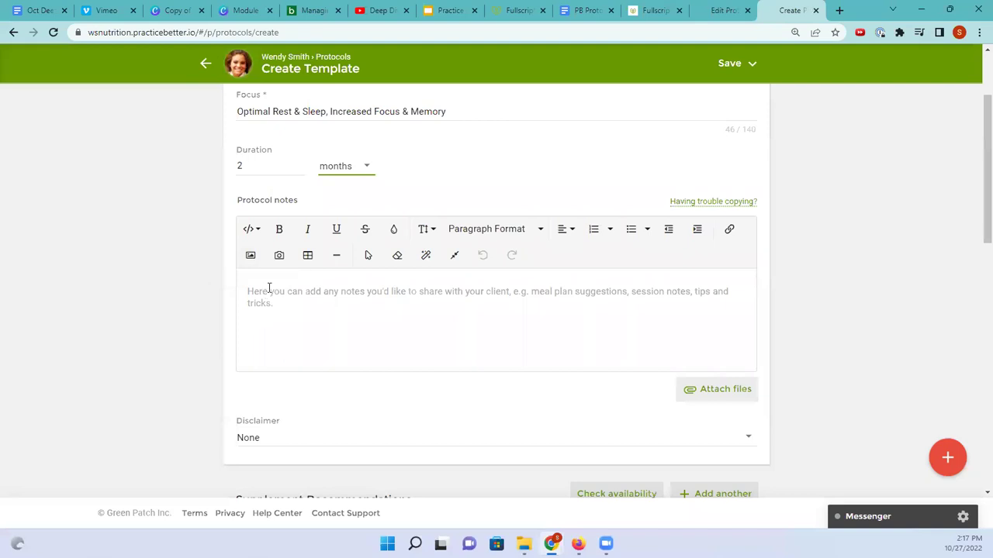
Step: Return to the existing sleep protocol template and briefly play the video embedded in its notes, pausing it again
click(725, 10)
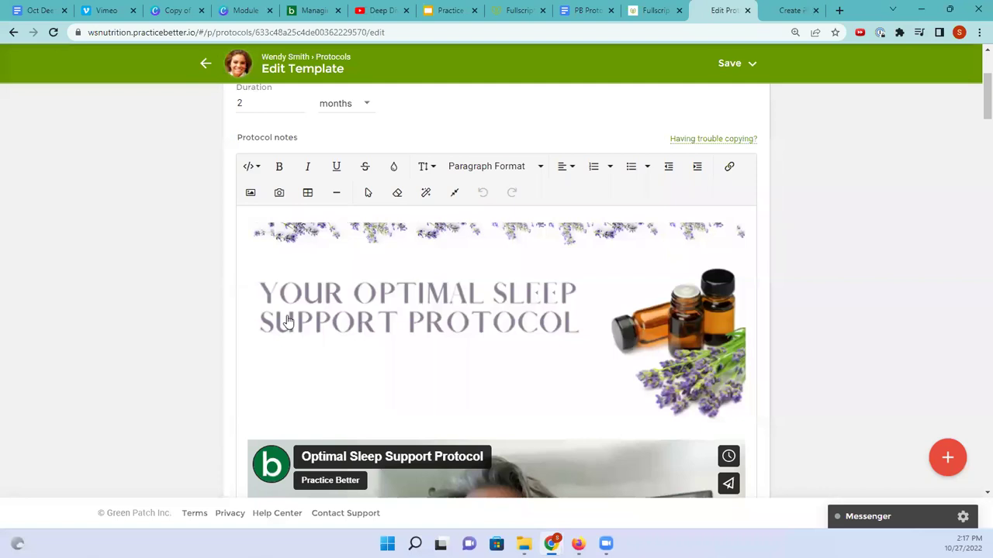
scroll(287, 316, down, 2)
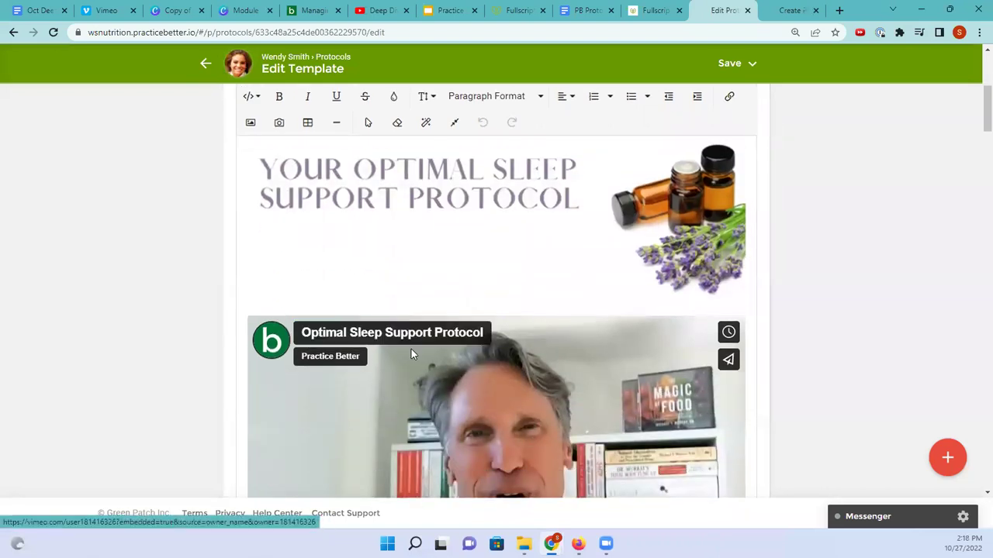
scroll(412, 349, down, 1)
scroll(412, 351, down, 1)
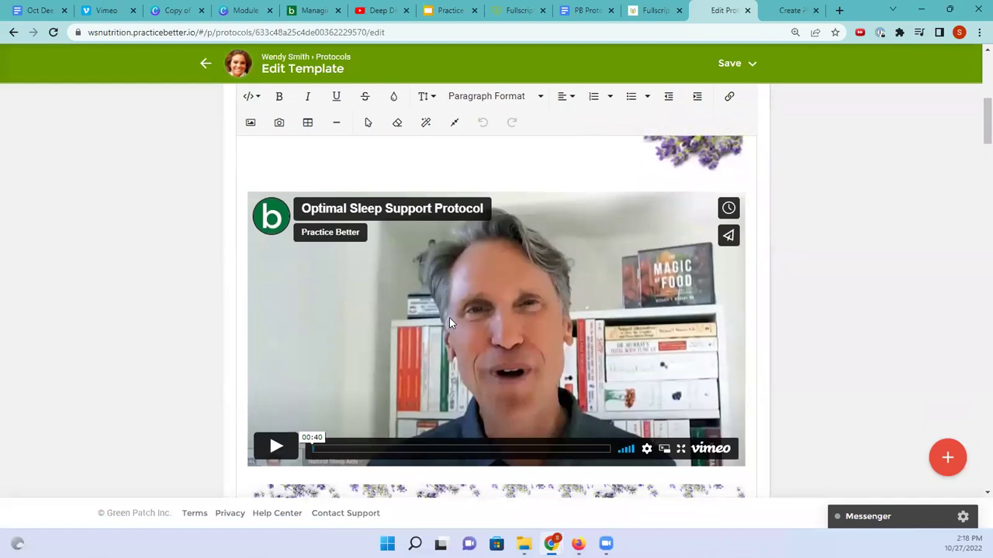
click(275, 446)
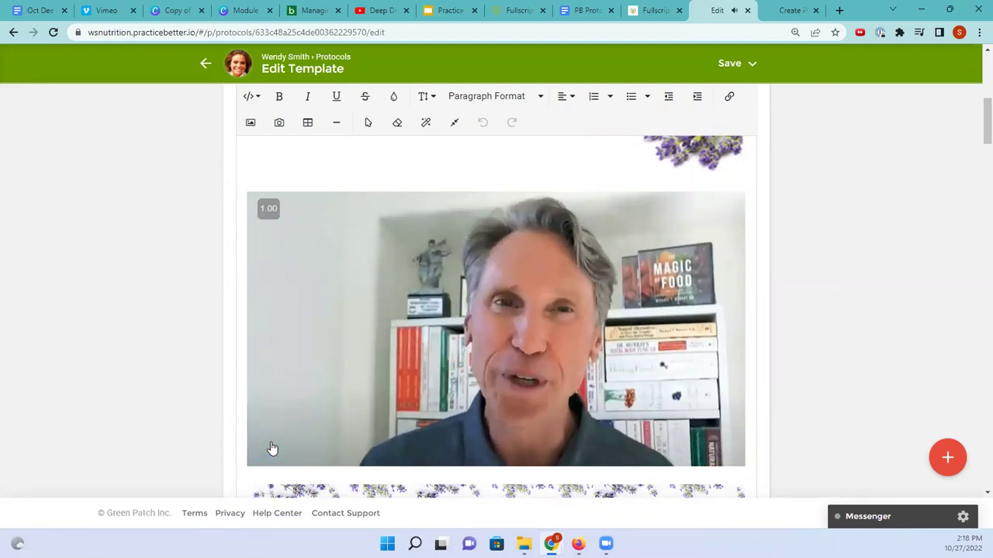
click(273, 448)
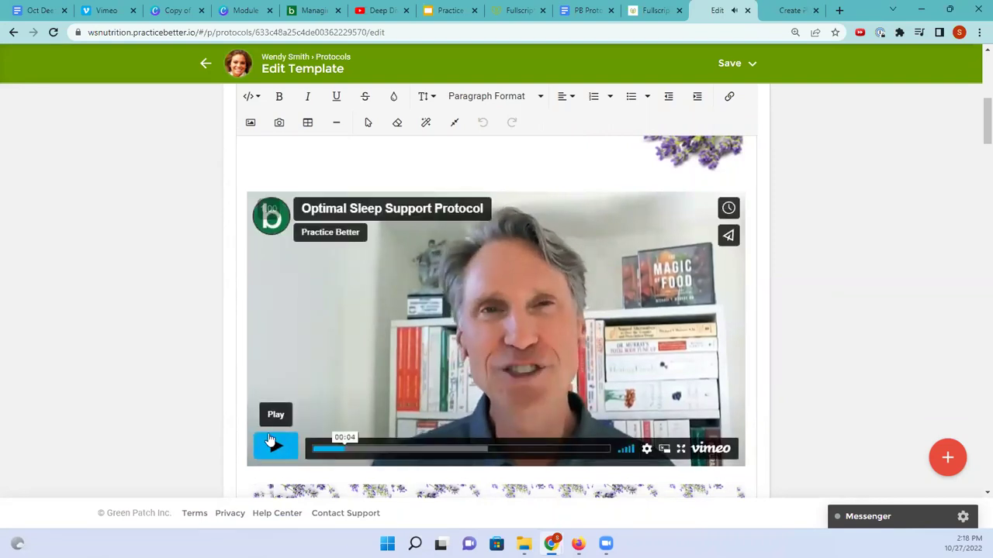
Step: Look over the notes below the embedded video and place the cursor above the "What to expect in PHASE 1:" heading
scroll(265, 438, up, 1)
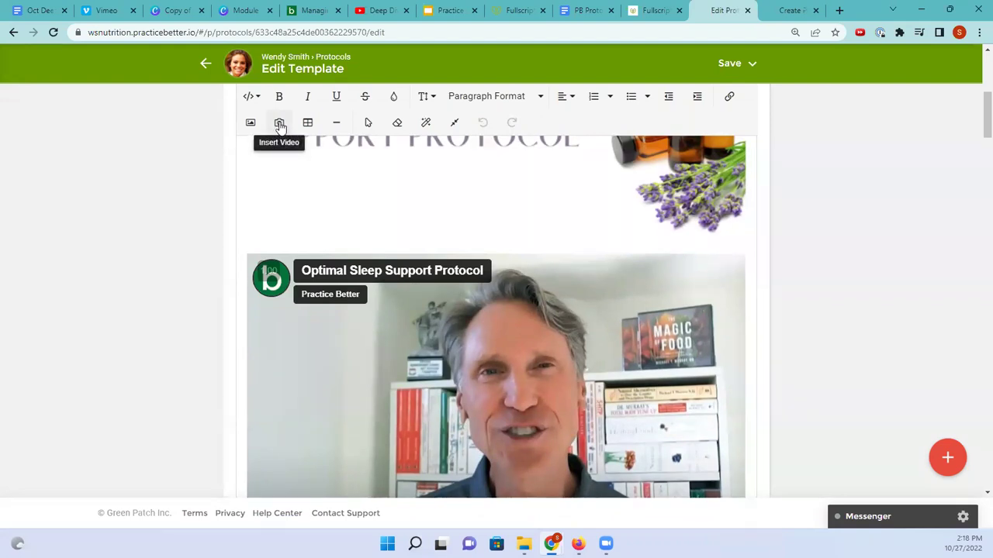
scroll(272, 228, down, 3)
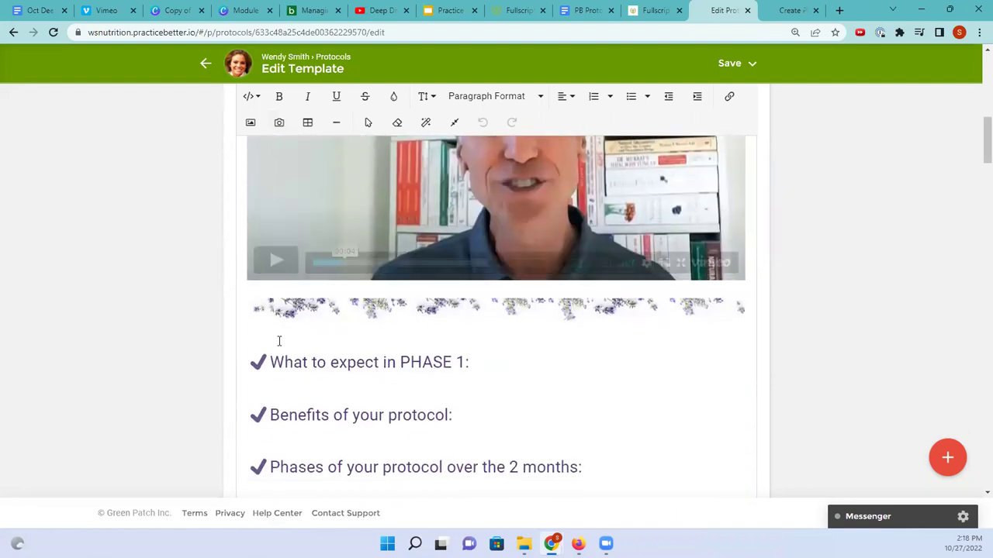
click(264, 342)
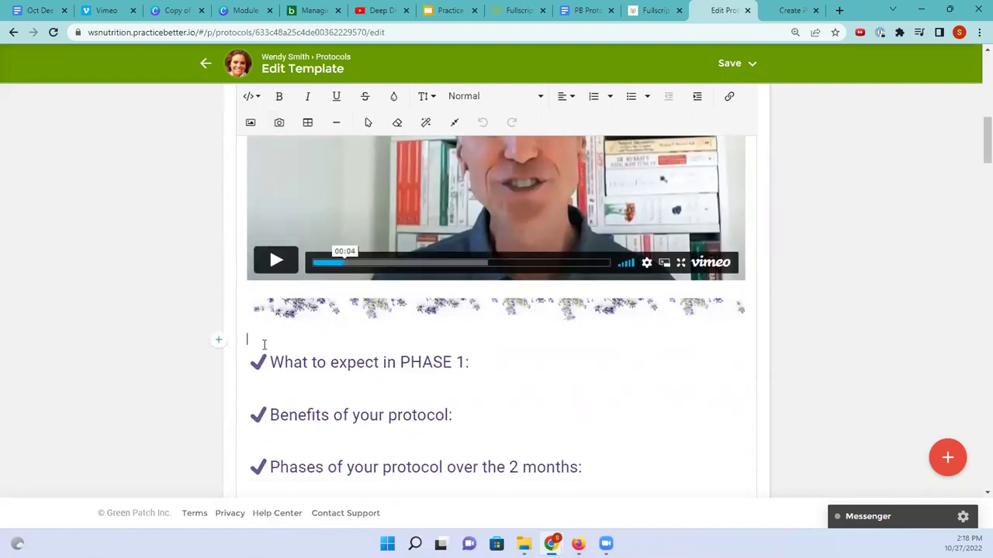
Step: Bring up the video URL prompt above the "What to expect in PHASE 1:" heading and view the Optimal Sleep Support Protocol video in Vimeo
click(218, 343)
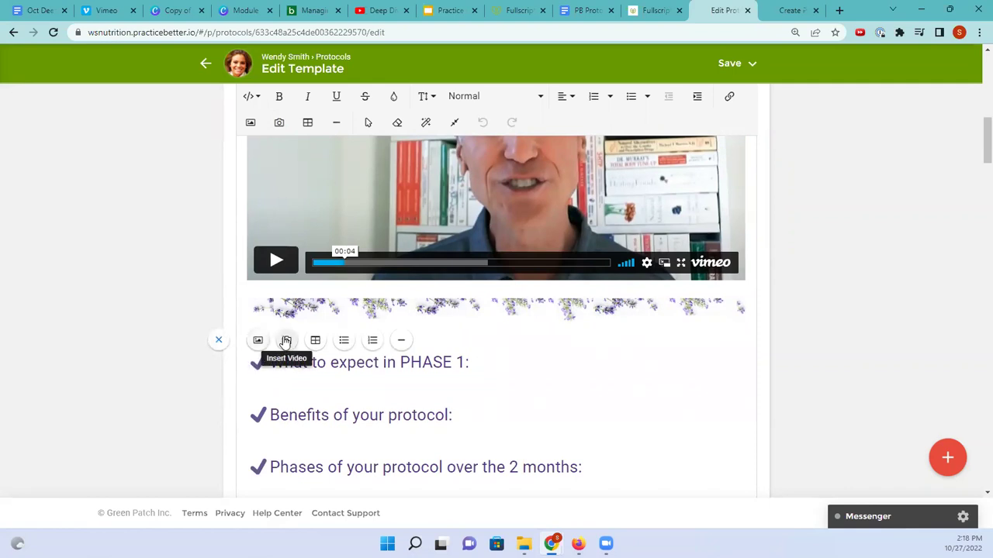
click(285, 342)
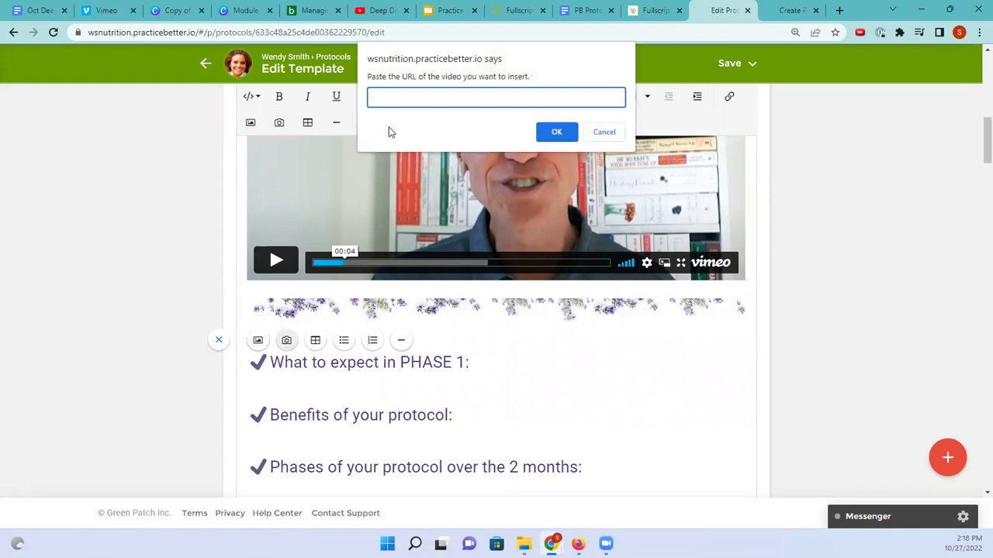
click(119, 14)
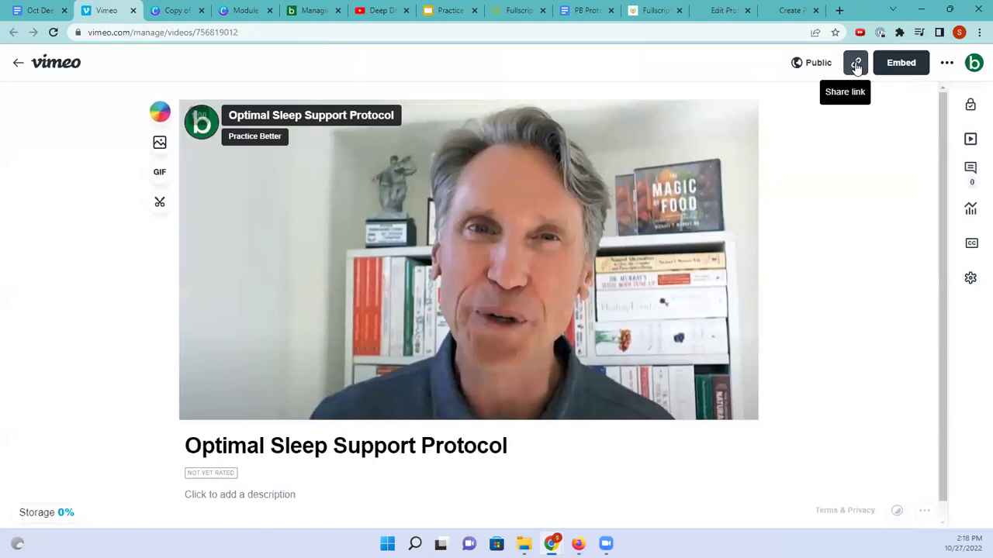
Step: Copy the share link of the YouTube video "Deep Dive: 5 Steps to Client Protocol Adherence using Practice Better and Fullscript"
click(375, 12)
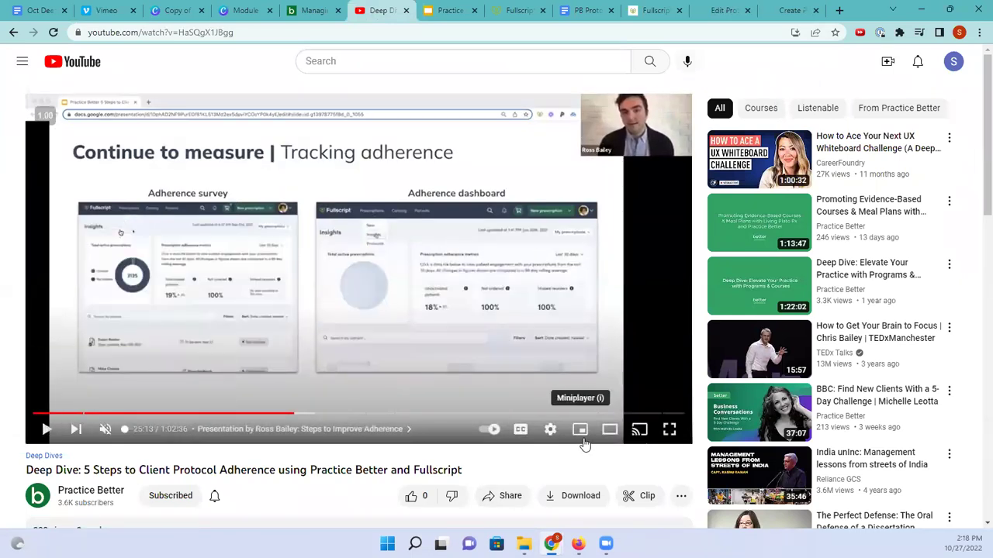
click(504, 496)
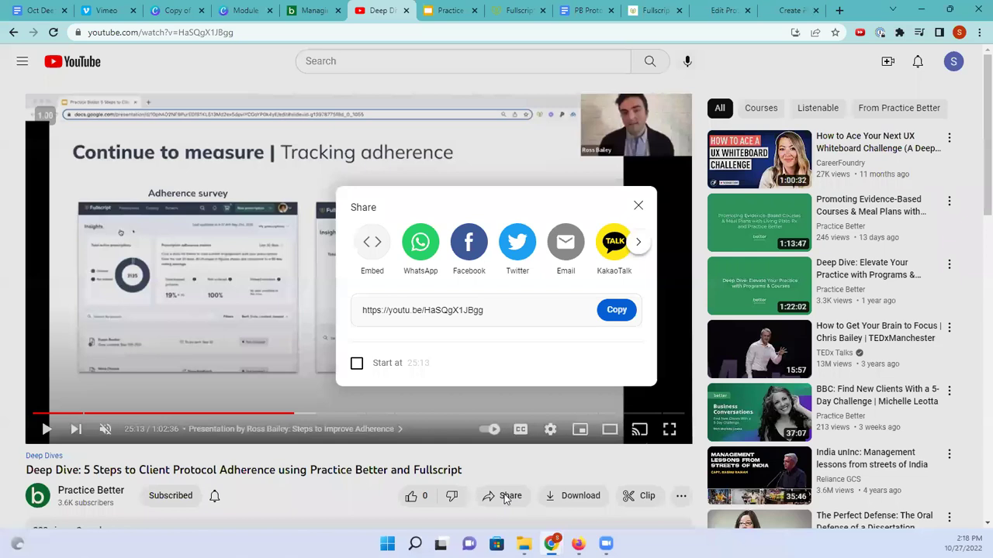
click(617, 312)
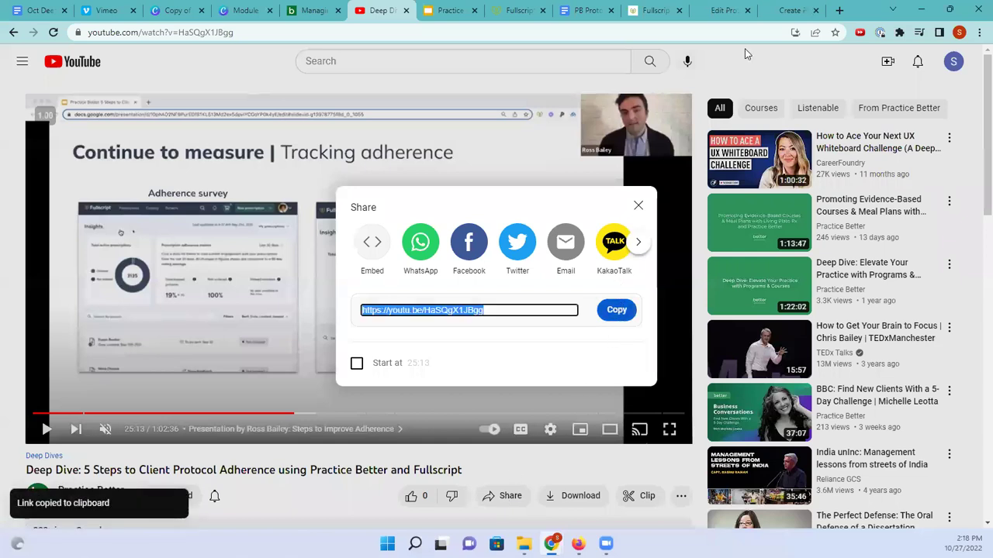
click(783, 10)
click(572, 361)
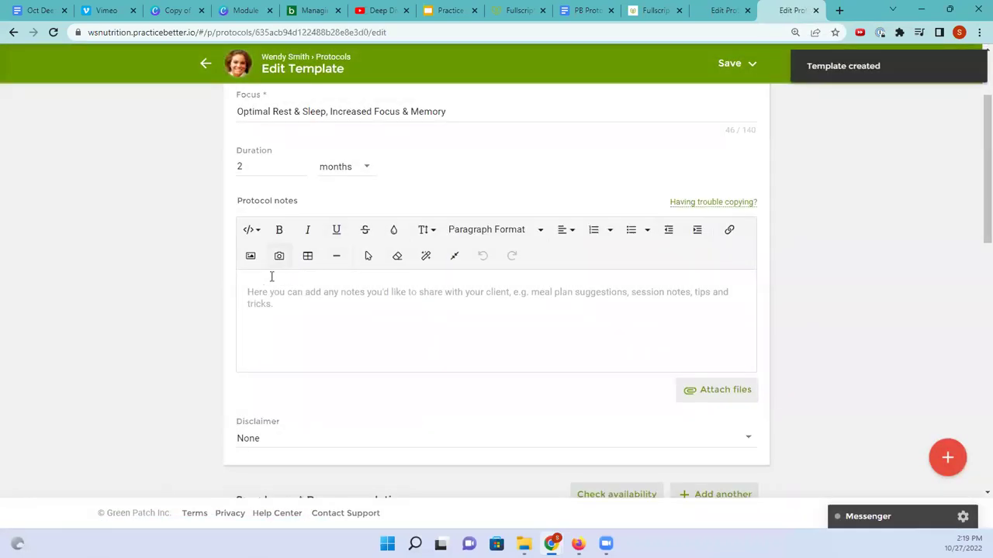
click(278, 257)
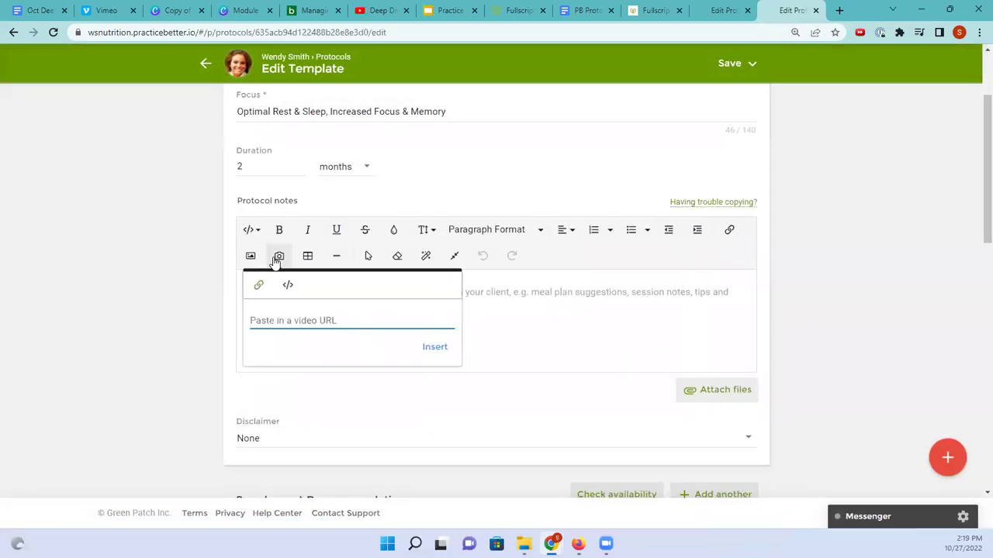
key(ctrl+v)
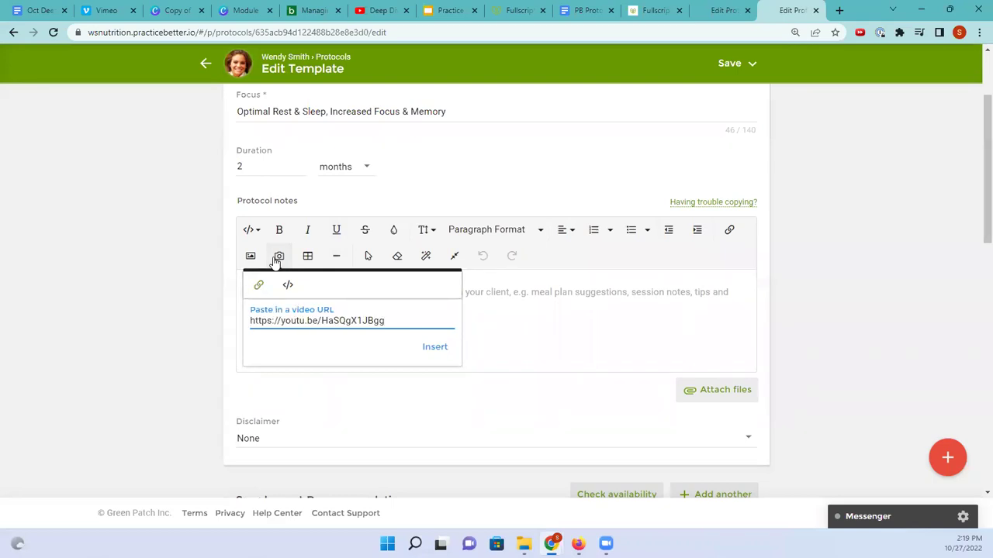
click(434, 347)
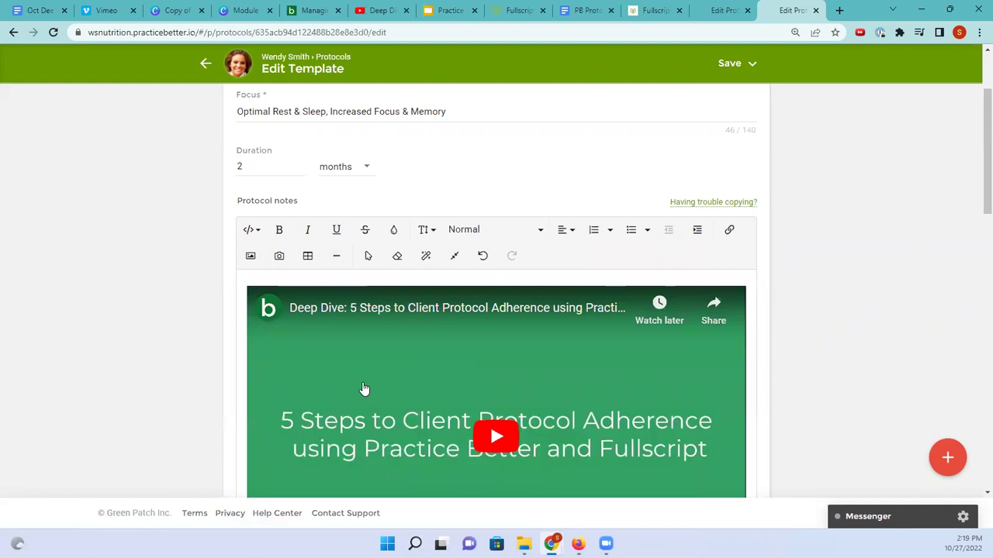
Step: Examine the existing sleep template's protocol notes, from the embedded video and checkmarked headings down to the essential oils graphic and closing instructions
click(722, 11)
scroll(593, 163, down, 1)
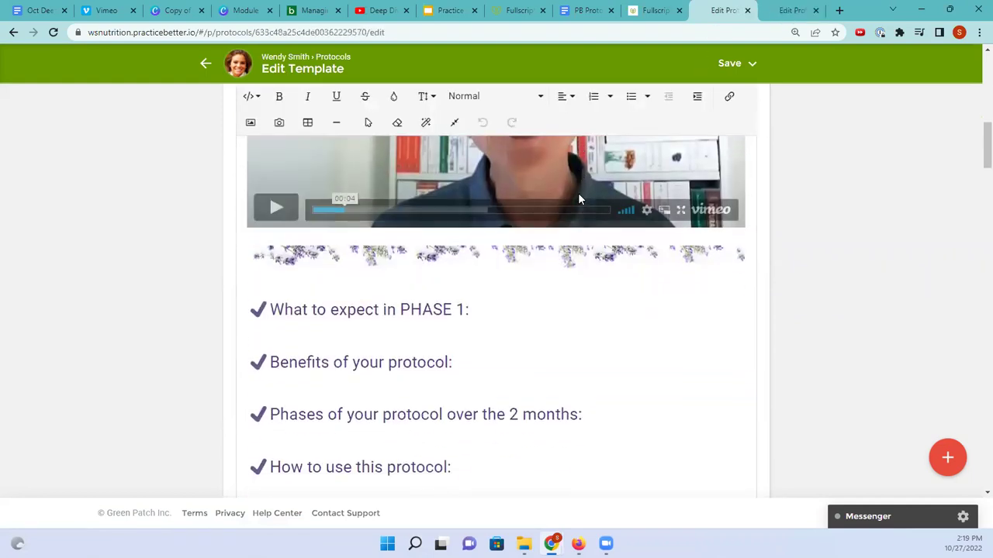
scroll(329, 299, down, 1)
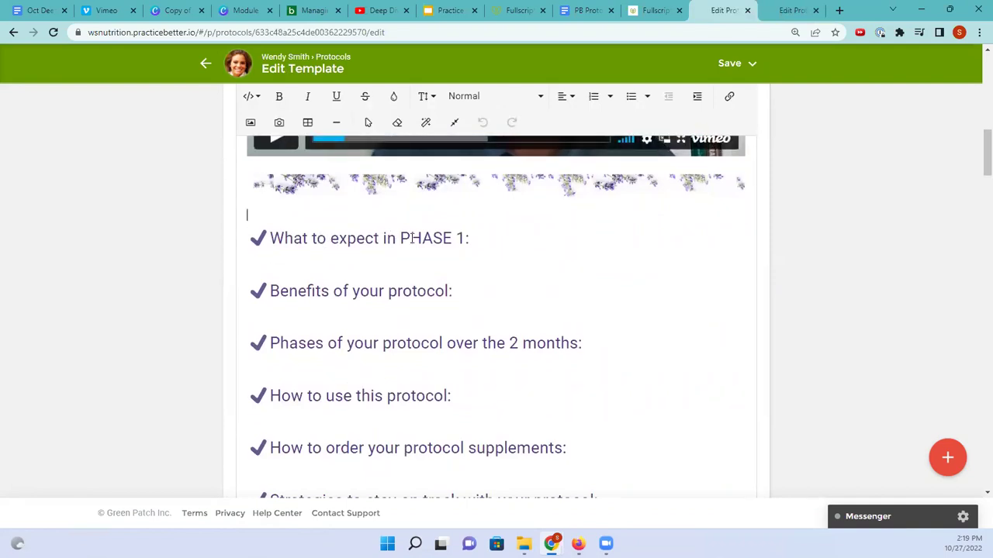
scroll(413, 293, down, 1)
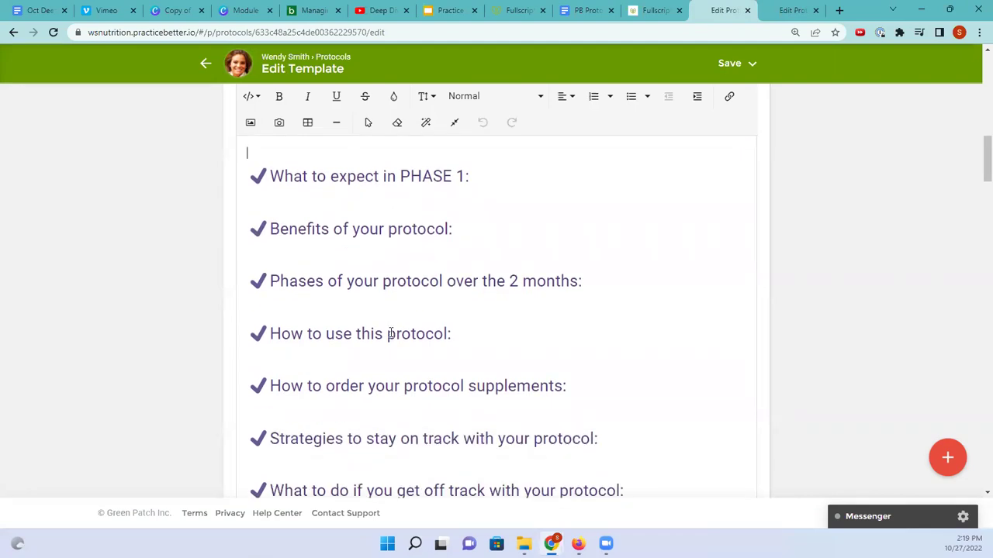
scroll(403, 324, down, 2)
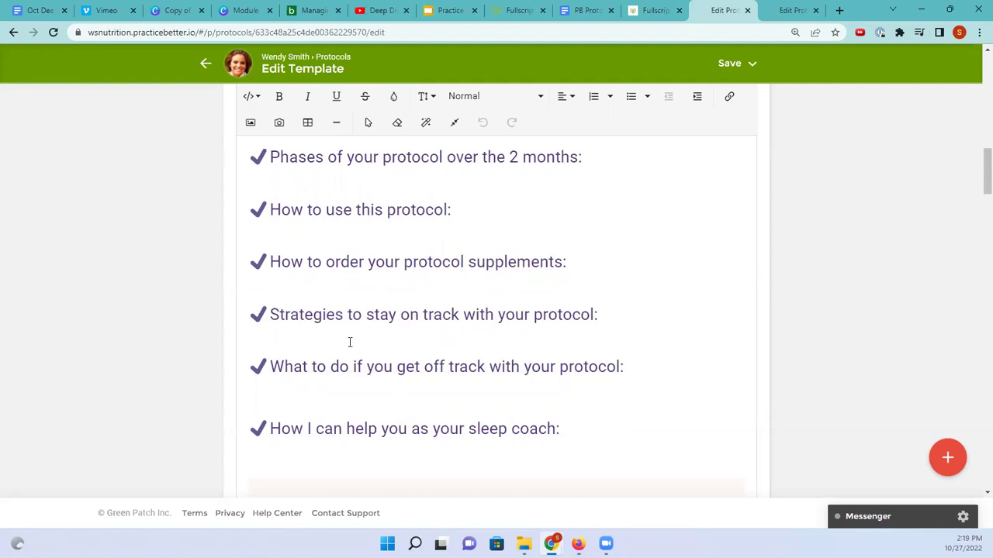
scroll(348, 344, up, 1)
scroll(355, 339, down, 4)
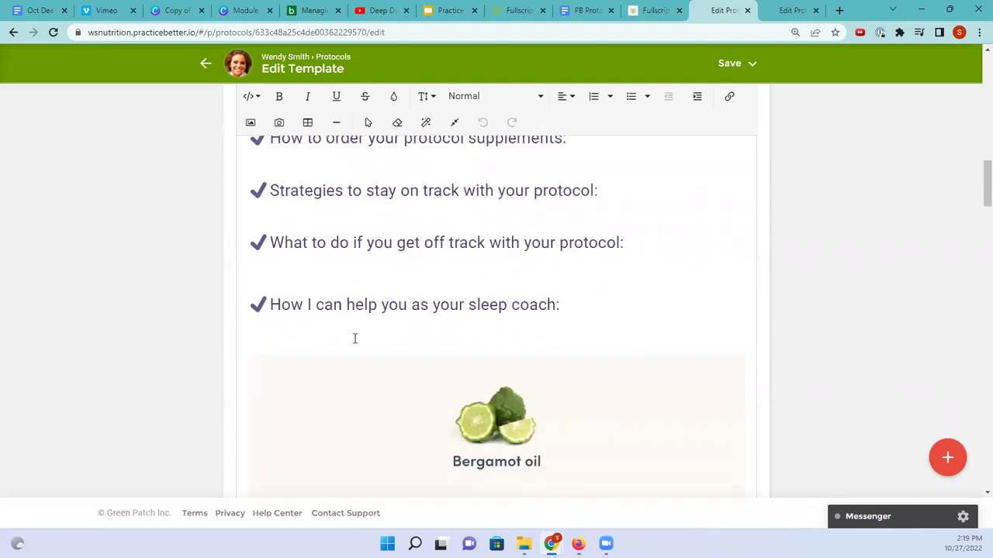
scroll(363, 337, up, 2)
scroll(368, 328, down, 9)
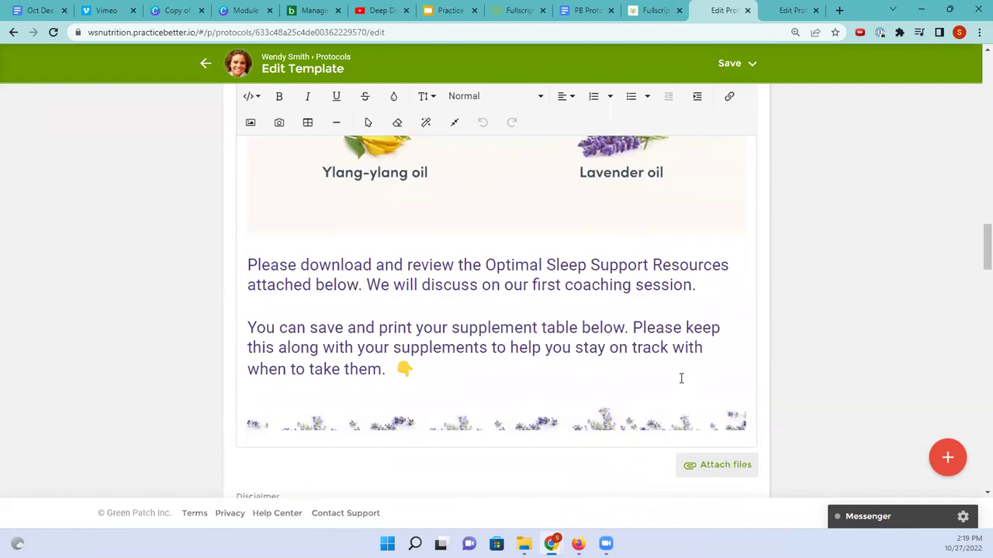
scroll(679, 380, up, 6)
scroll(681, 380, up, 8)
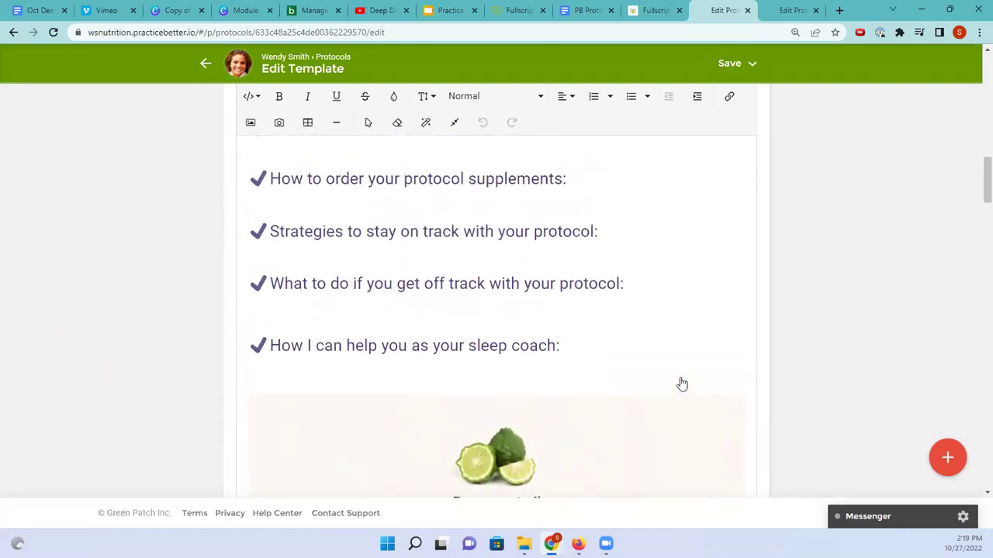
scroll(682, 377, up, 2)
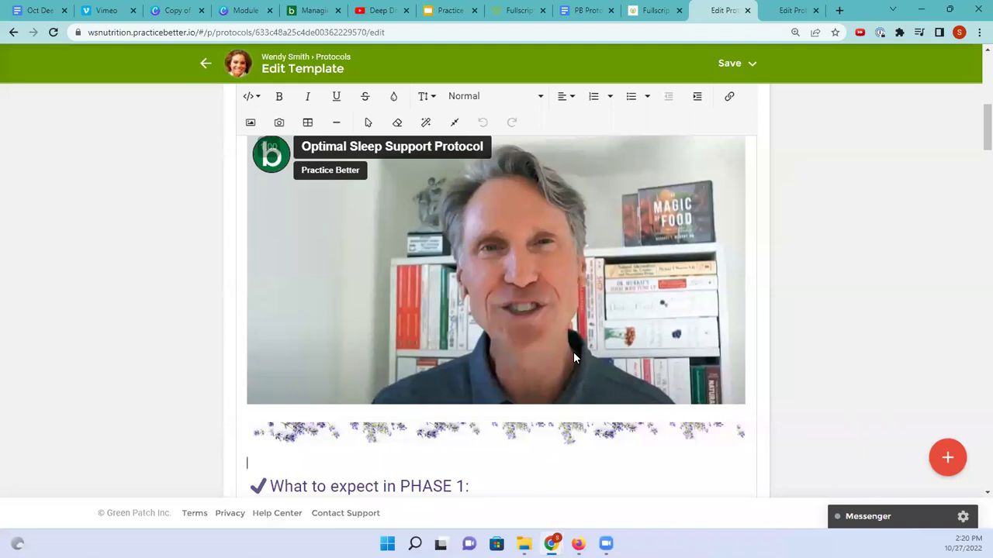
mouse_move(574, 354)
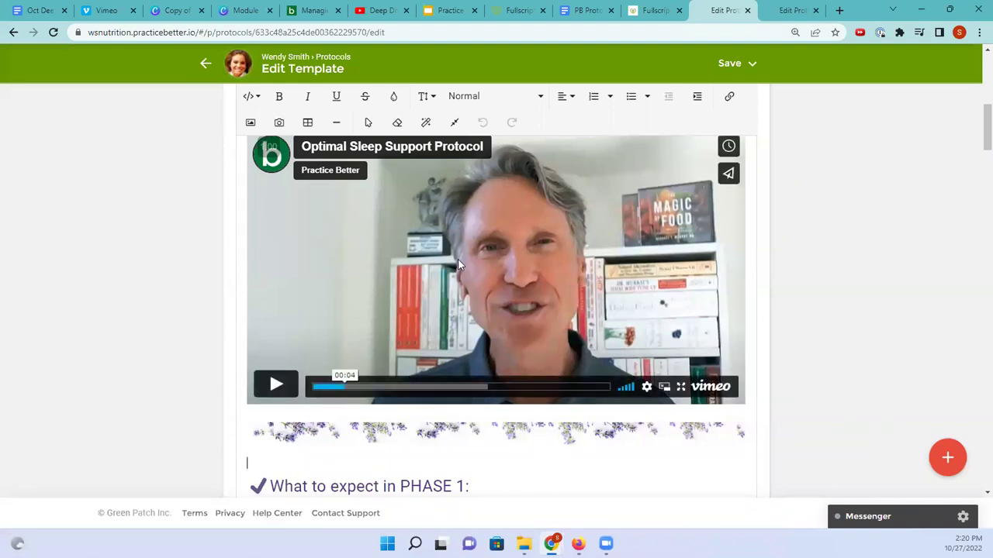
scroll(458, 264, down, 3)
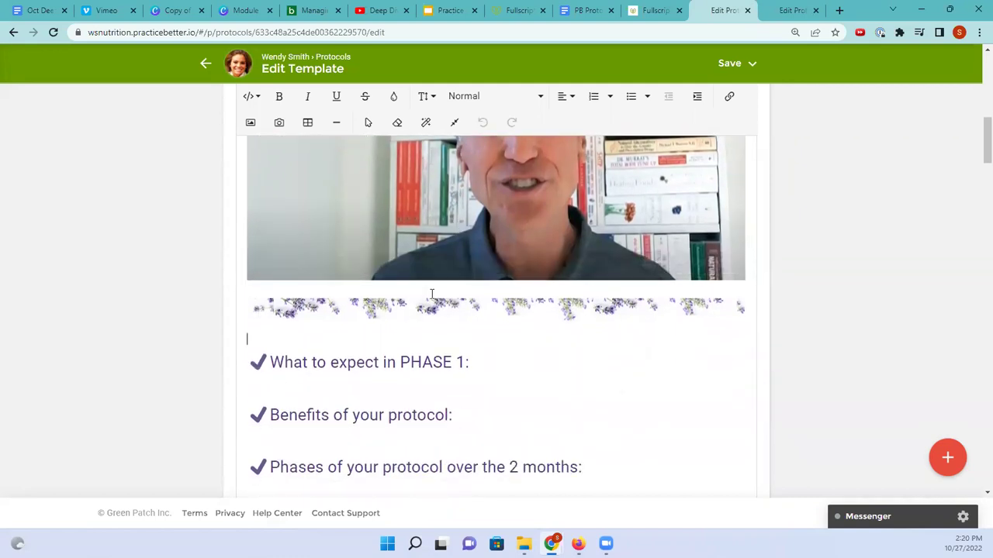
click(449, 318)
Step: Switch to Fullscript's protocols and look through the Fullscript, shared and personal protocol lists
click(656, 10)
mouse_move(249, 70)
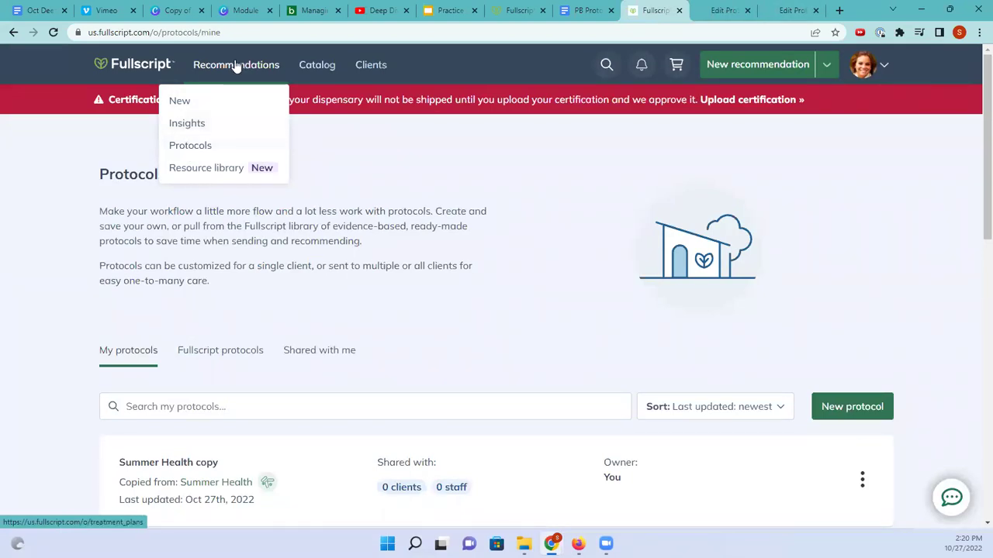
click(190, 147)
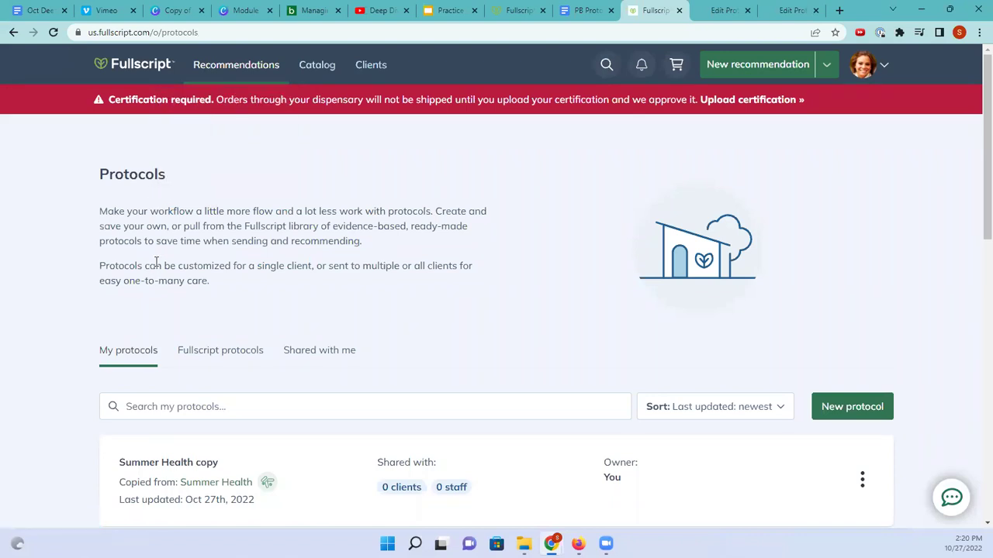
scroll(155, 261, down, 2)
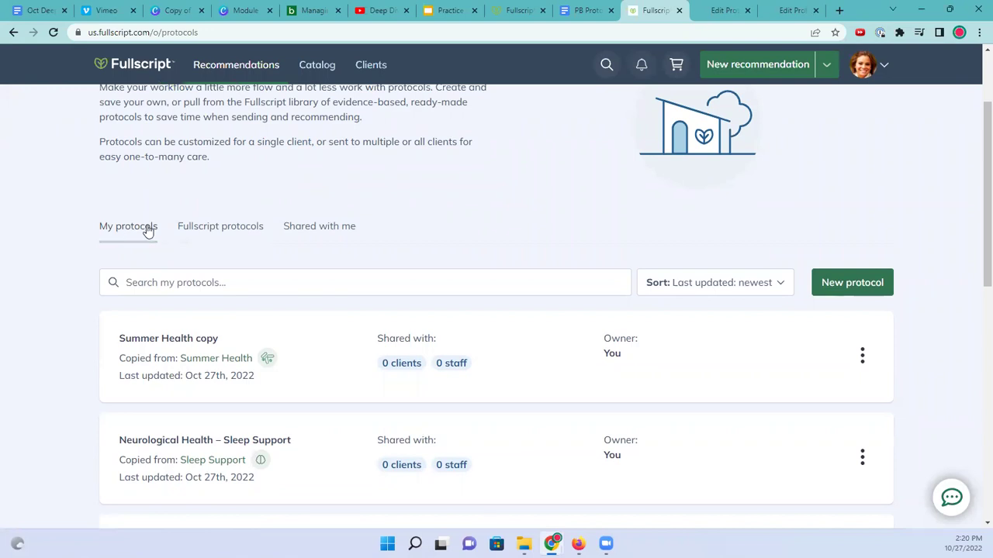
click(218, 229)
scroll(332, 355, down, 2)
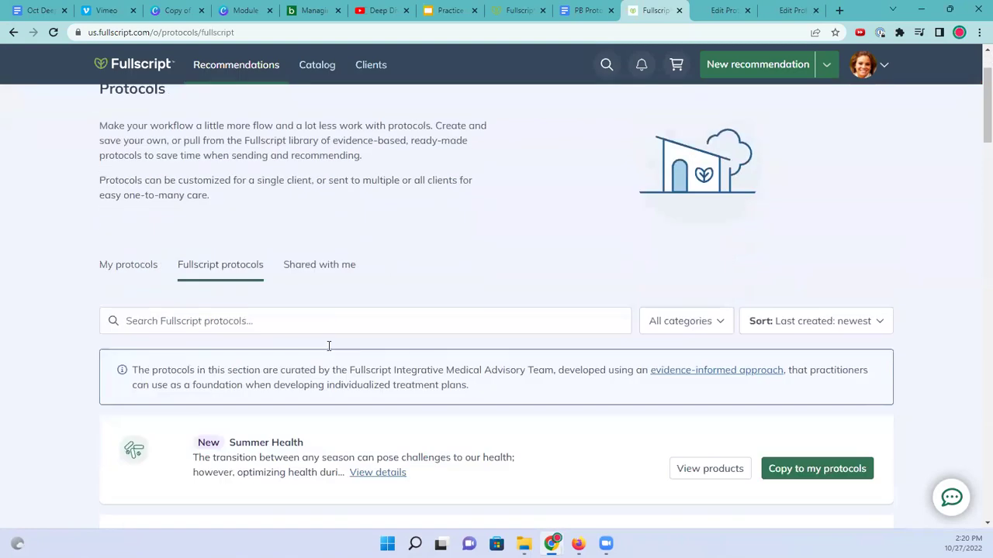
click(322, 230)
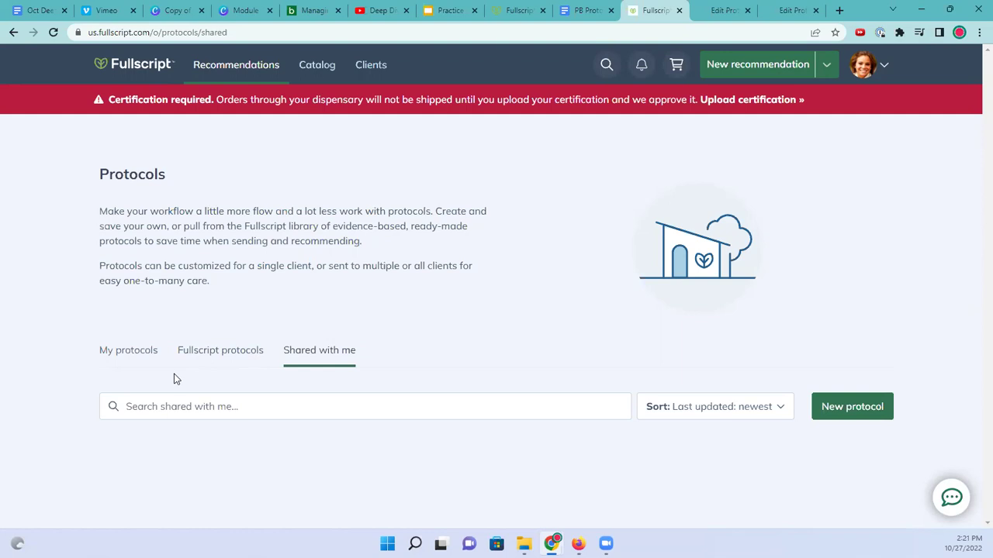
click(149, 359)
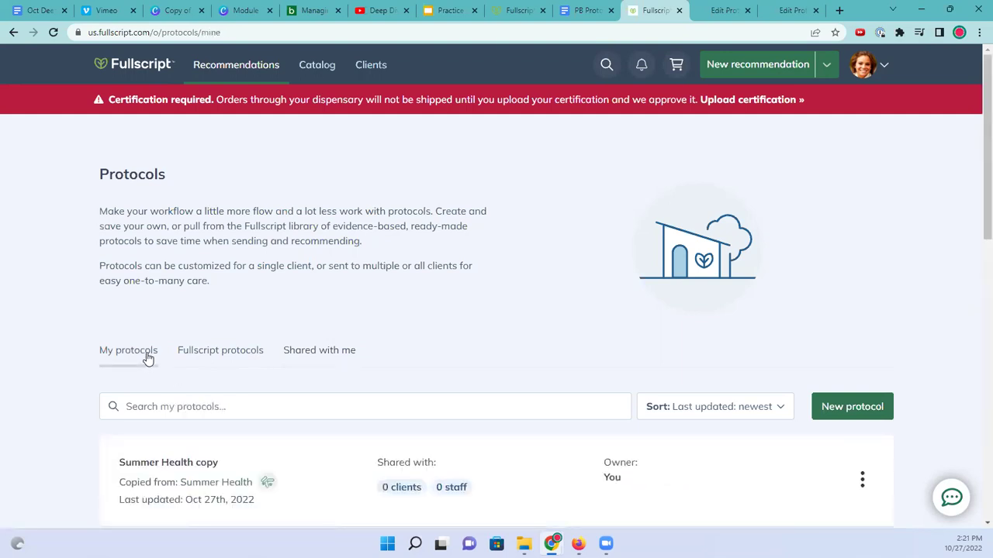
Step: Copy the Exercise Pain and Recovery protocol from the Fullscript library to the personal protocols
click(229, 356)
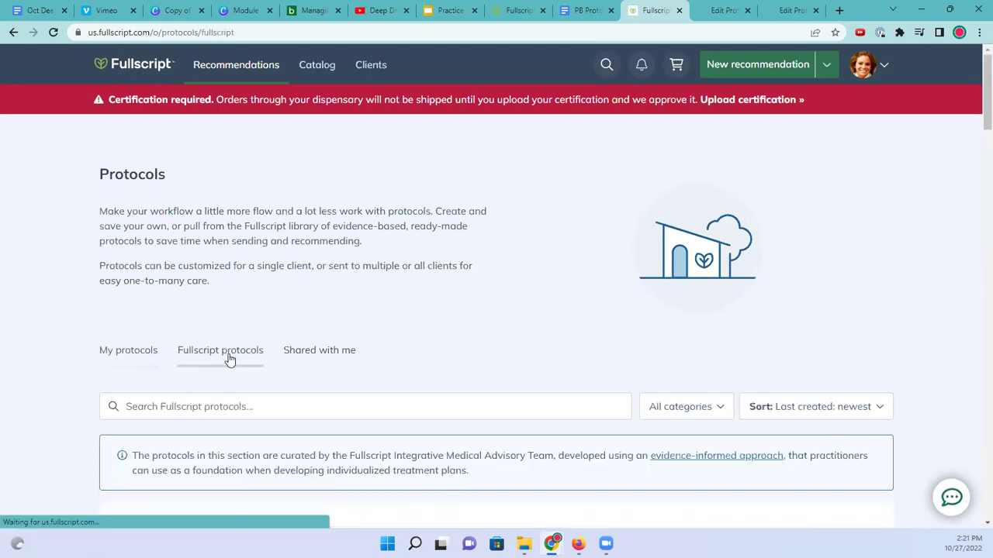
scroll(230, 353, down, 2)
scroll(230, 353, down, 3)
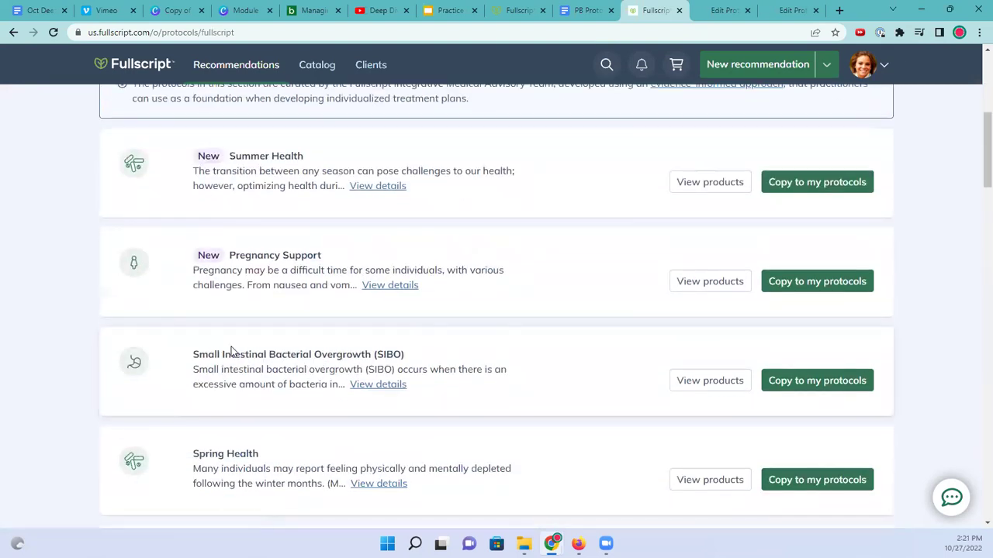
scroll(230, 352, down, 1)
scroll(233, 346, down, 1)
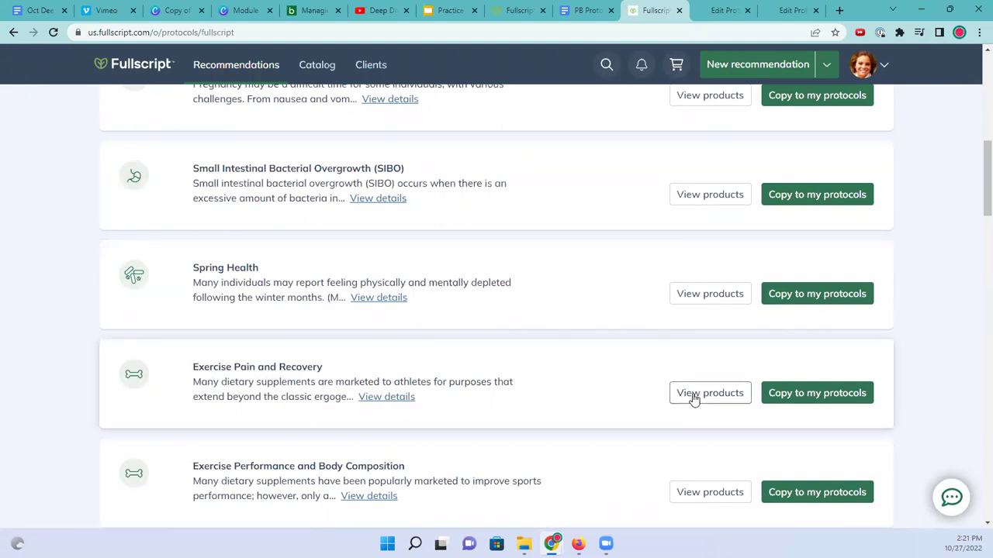
click(795, 393)
Step: Return to the personal protocols and look over the copied Exercise Pain and Recovery protocol in the list
scroll(480, 339, up, 1)
scroll(272, 213, up, 4)
click(129, 162)
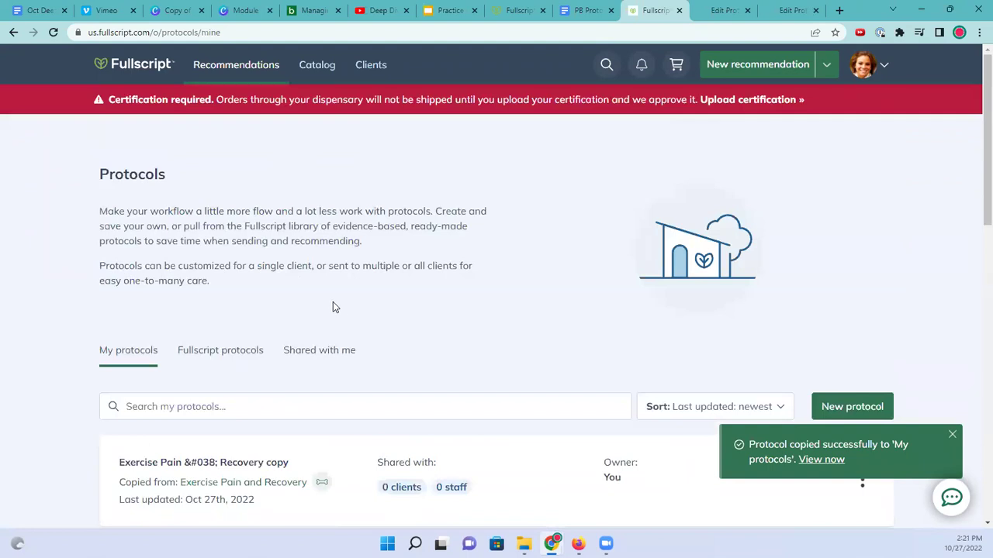
scroll(349, 315, down, 2)
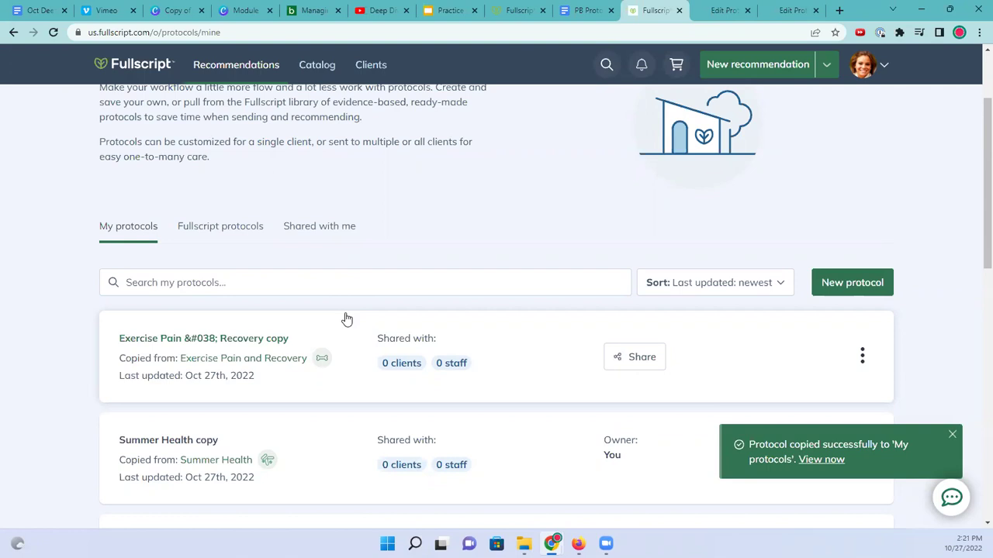
scroll(346, 320, down, 2)
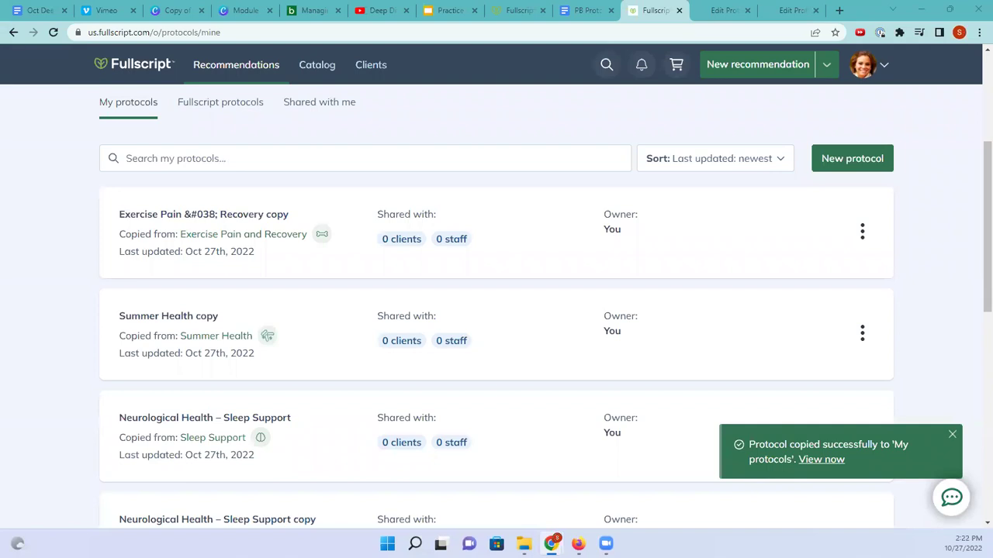
Step: Find Exercise Pain and Recovery in the Fullscript protocol library and look through its products and attached handouts
scroll(311, 207, up, 2)
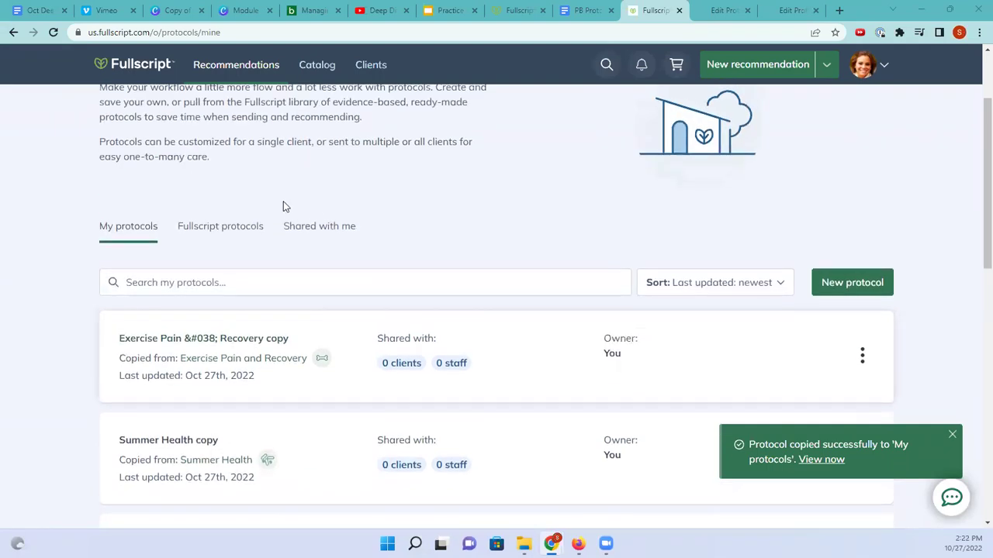
click(222, 231)
scroll(299, 302, down, 4)
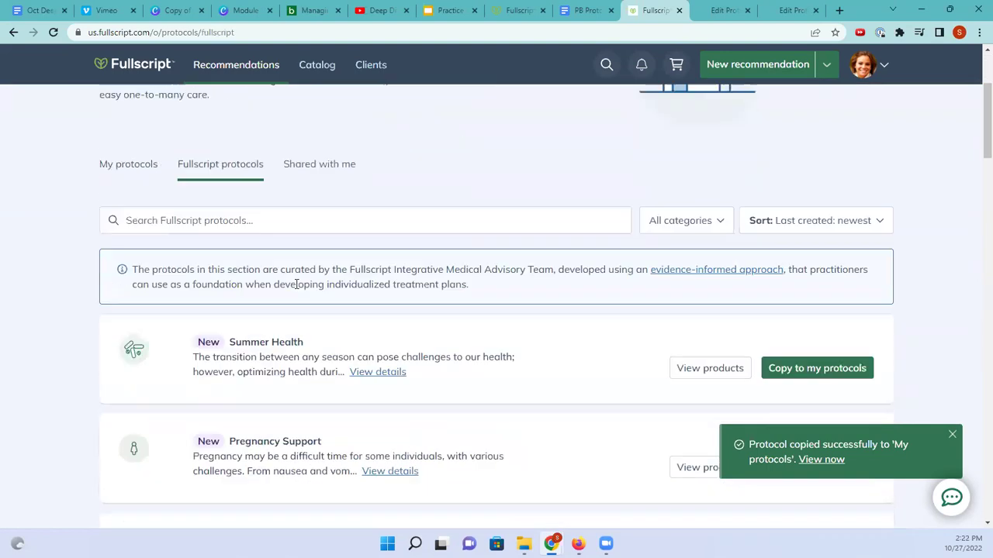
scroll(295, 289, down, 4)
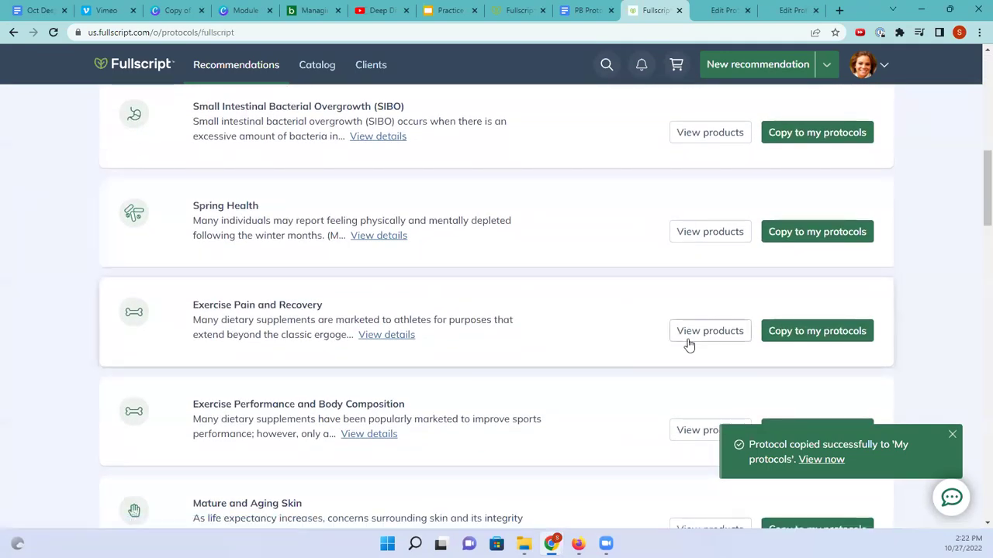
click(686, 341)
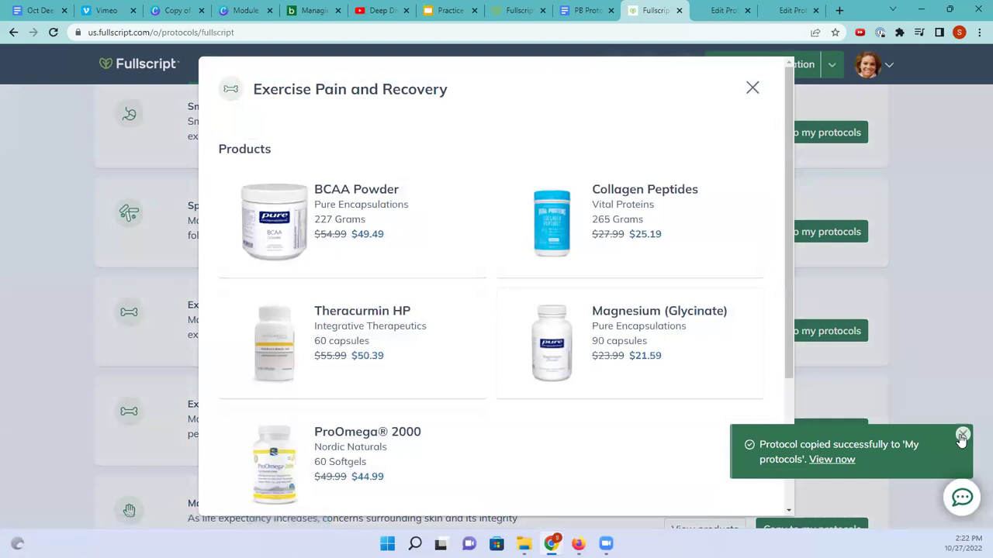
click(963, 437)
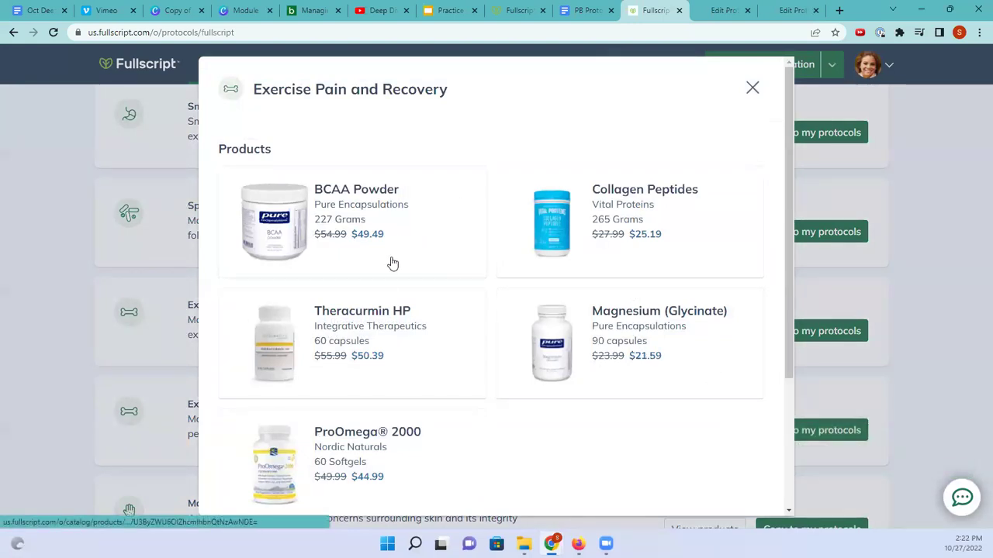
scroll(385, 301, down, 3)
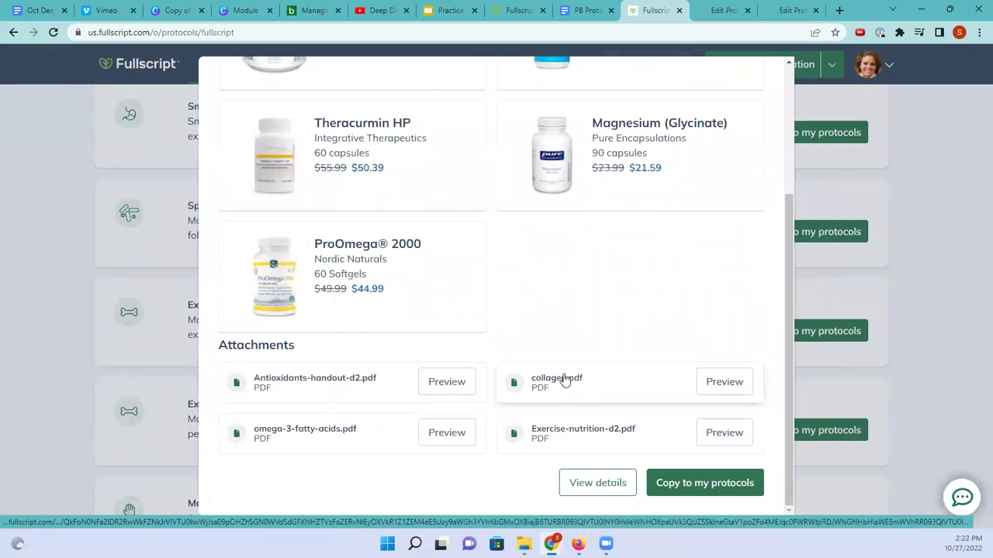
Step: Open the full details of the Exercise Pain and Recovery protocol and read the overview and ingredient dosage table
click(578, 490)
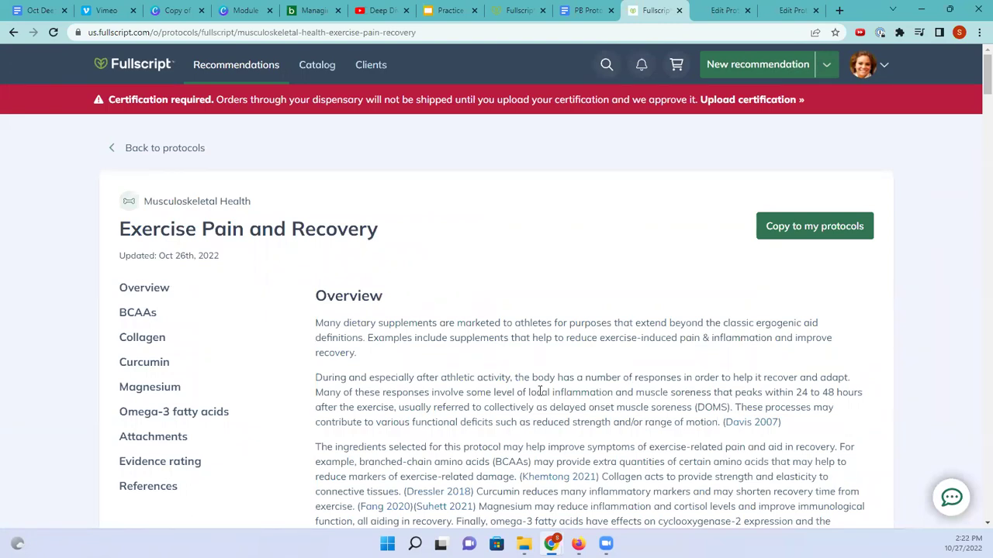
scroll(484, 353, down, 2)
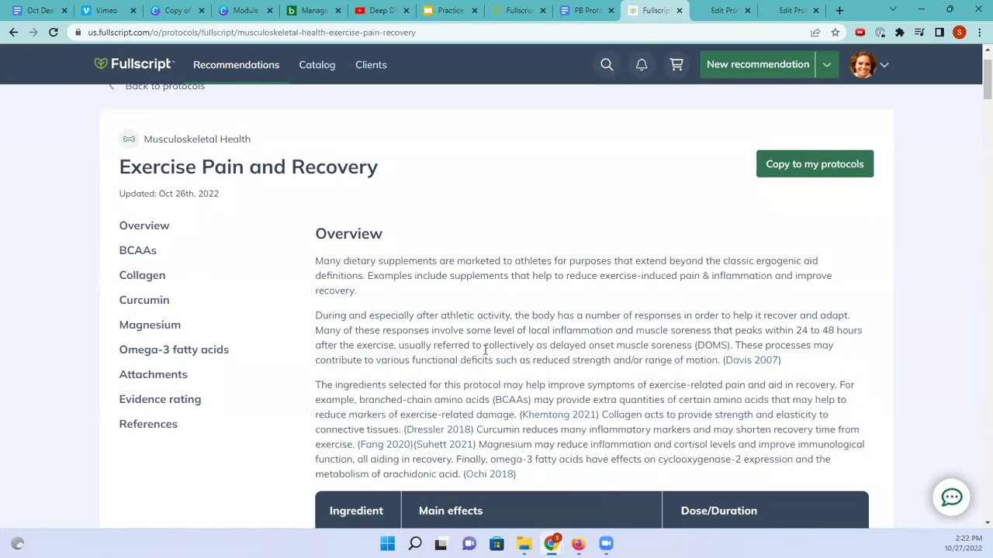
scroll(485, 350, down, 1)
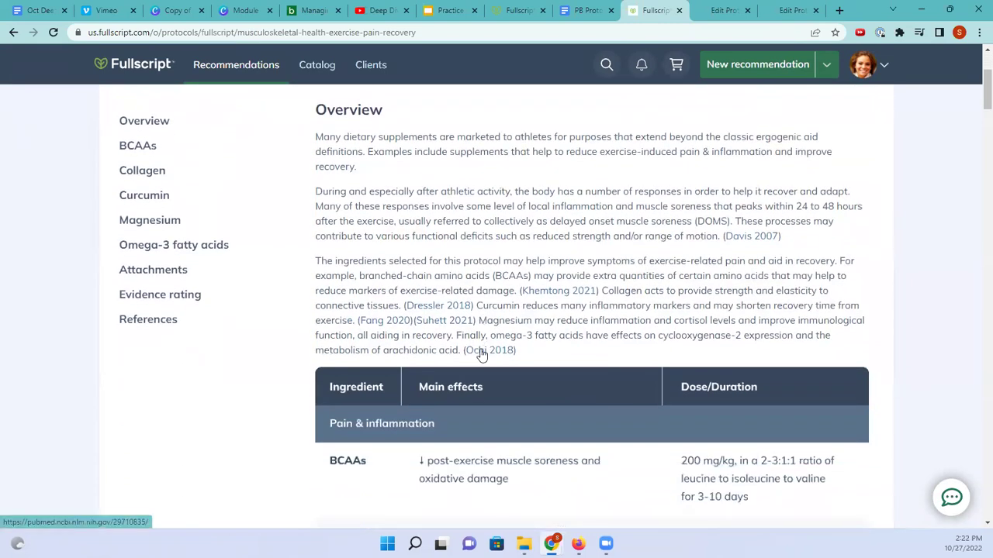
scroll(481, 355, down, 1)
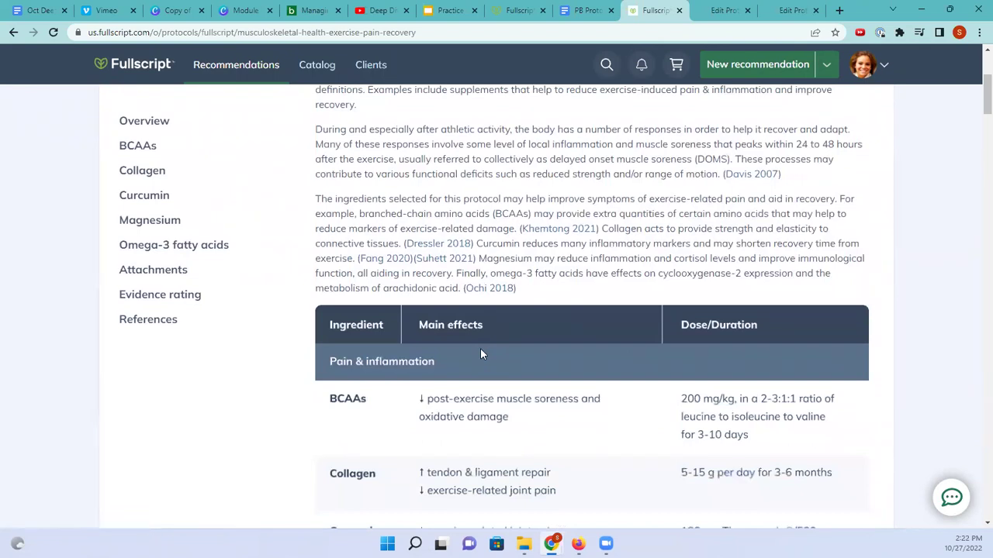
scroll(480, 351, down, 2)
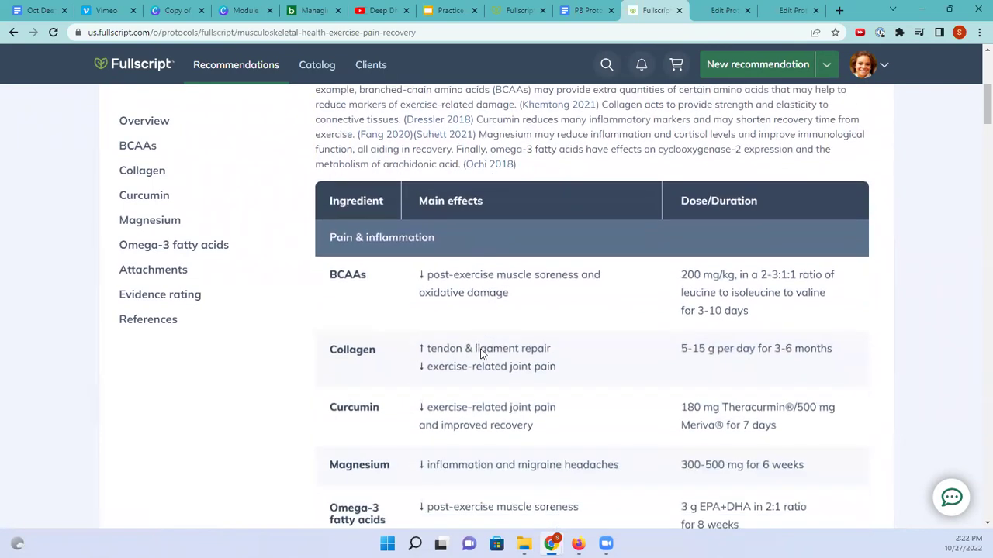
scroll(480, 353, down, 3)
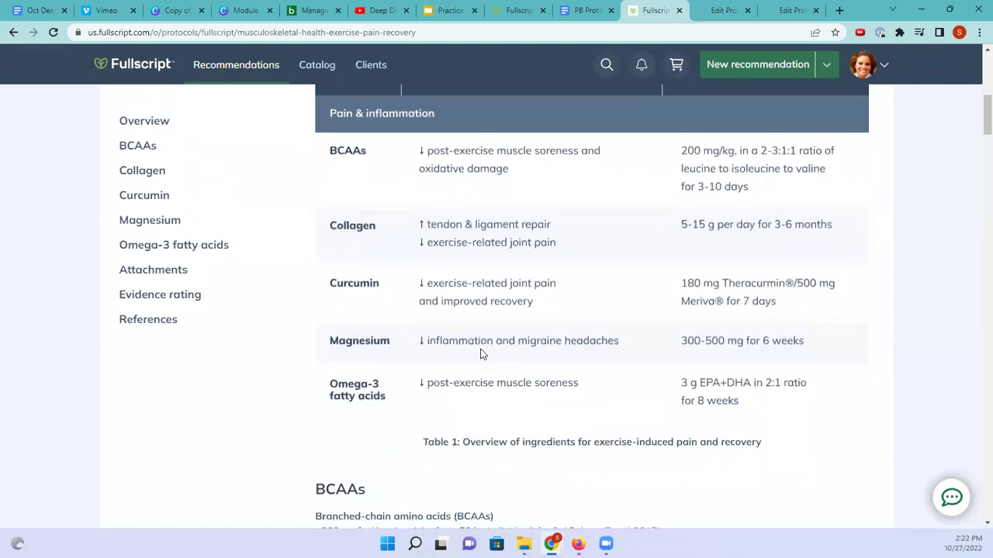
scroll(480, 355, down, 1)
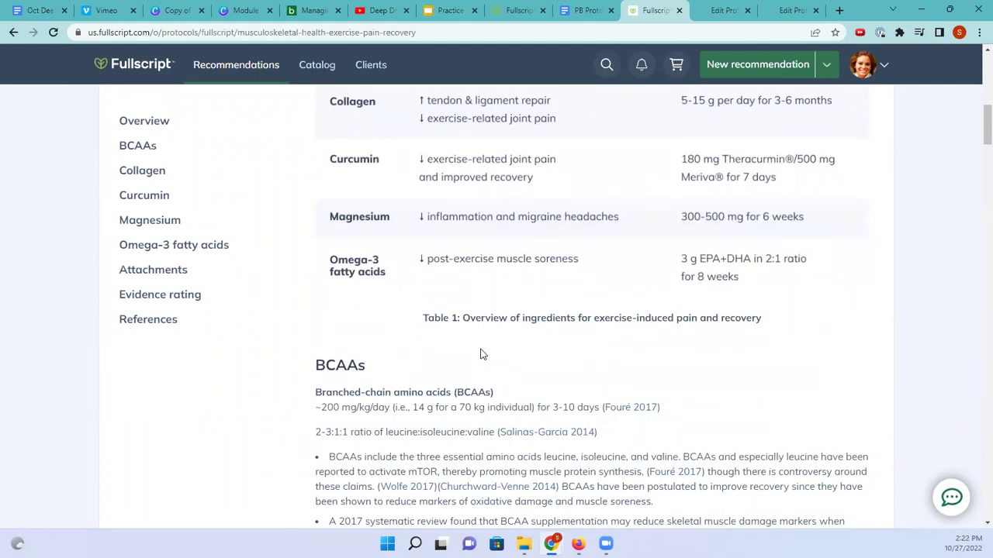
Step: Examine the protocol's BCAAs and Collagen sections with their recommended products, then go back to the protocols list
scroll(480, 355, down, 2)
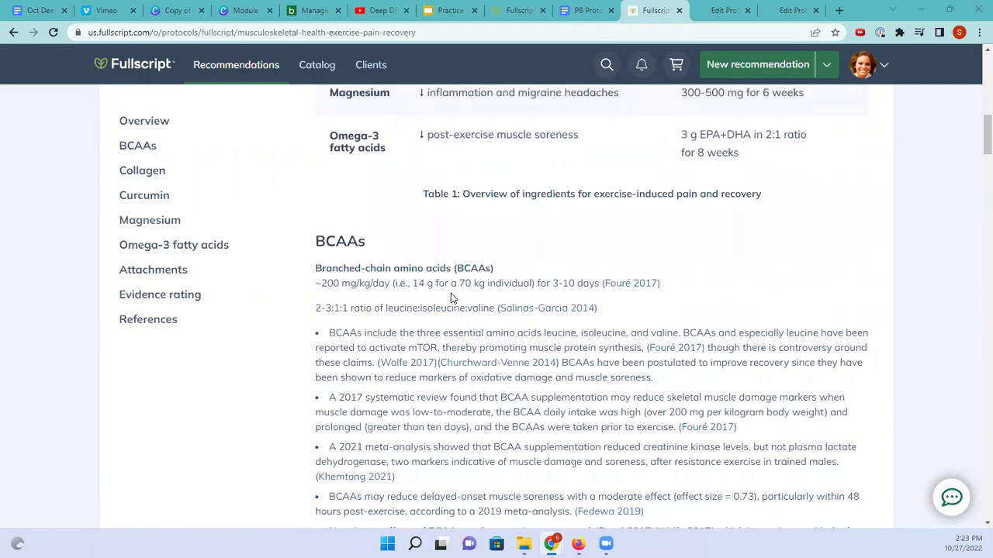
scroll(451, 297, down, 2)
scroll(448, 301, down, 3)
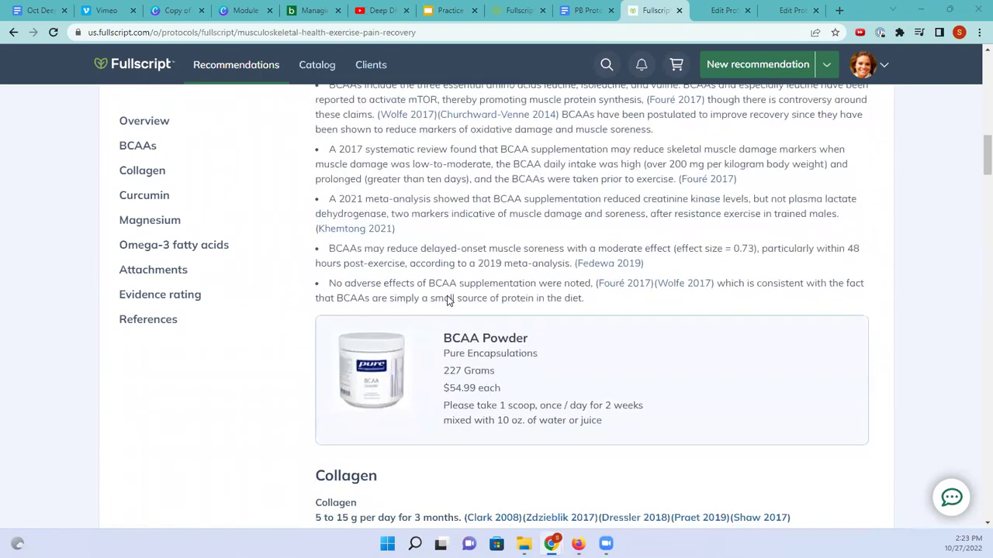
scroll(447, 301, down, 2)
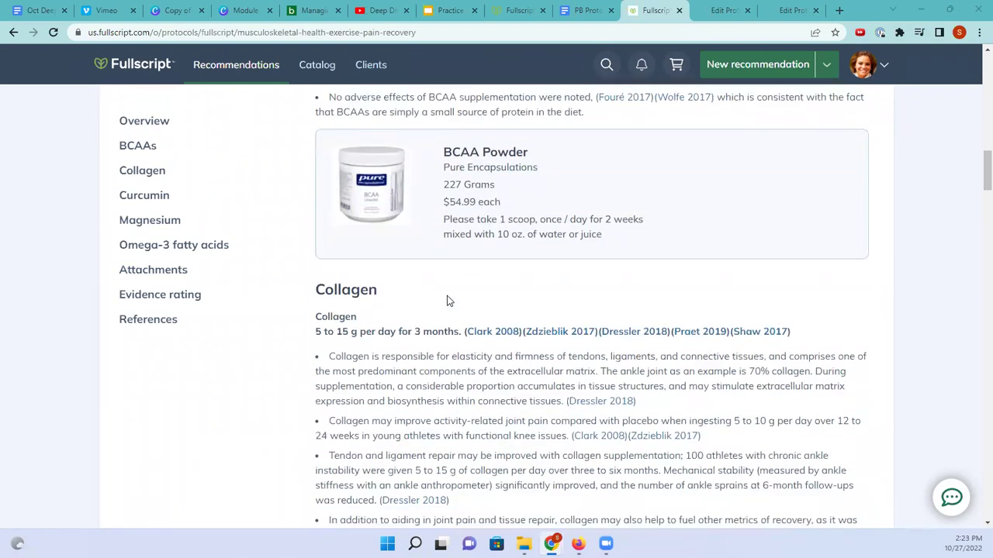
scroll(448, 301, down, 3)
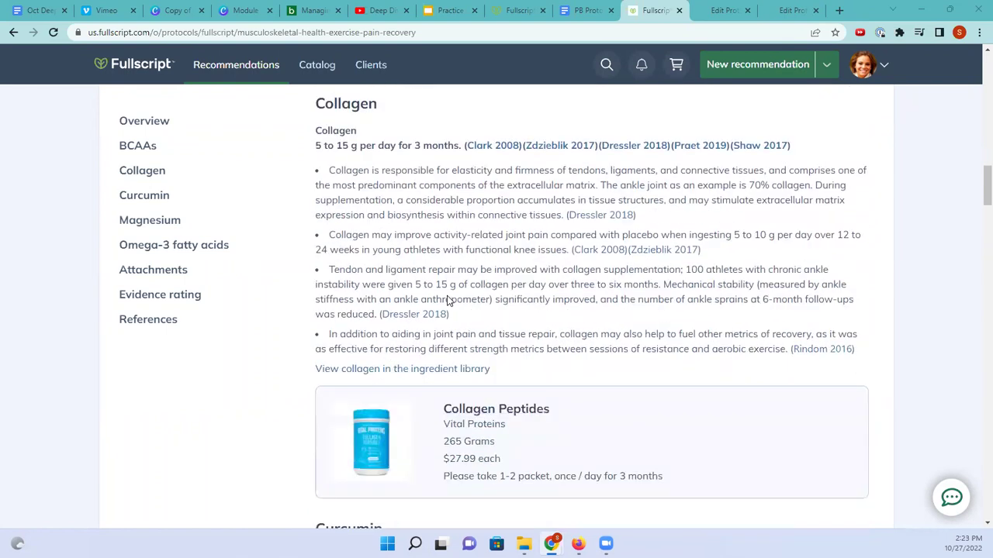
scroll(447, 301, down, 2)
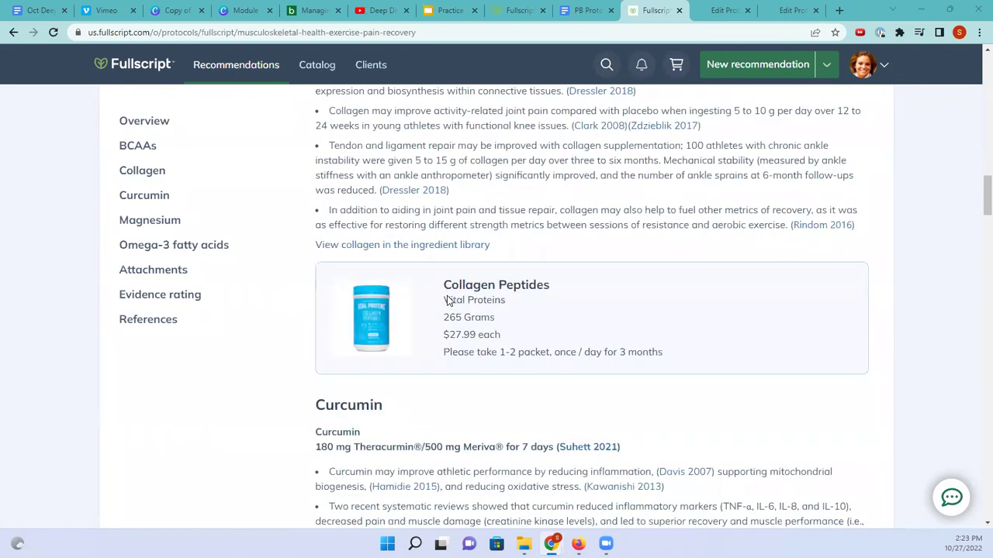
scroll(448, 301, up, 4)
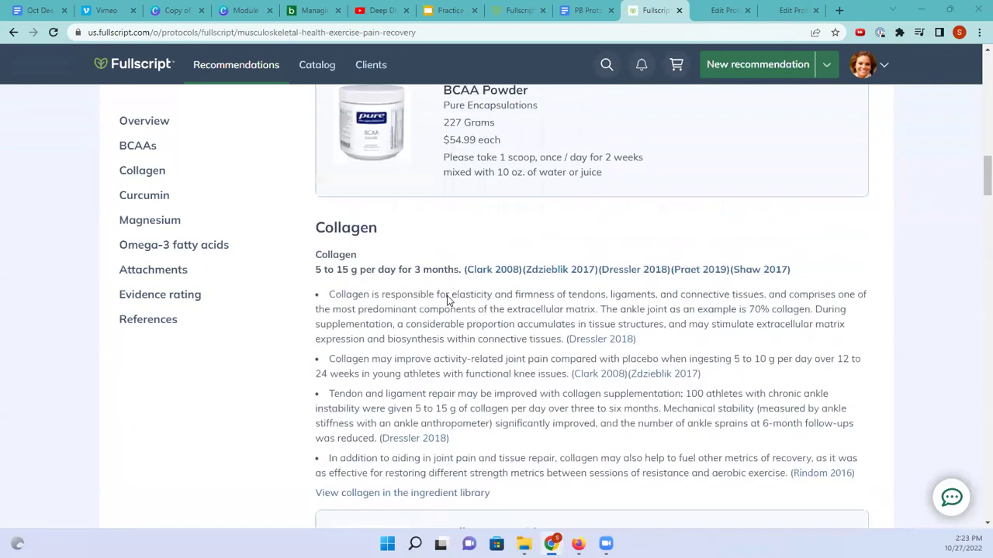
scroll(447, 301, up, 6)
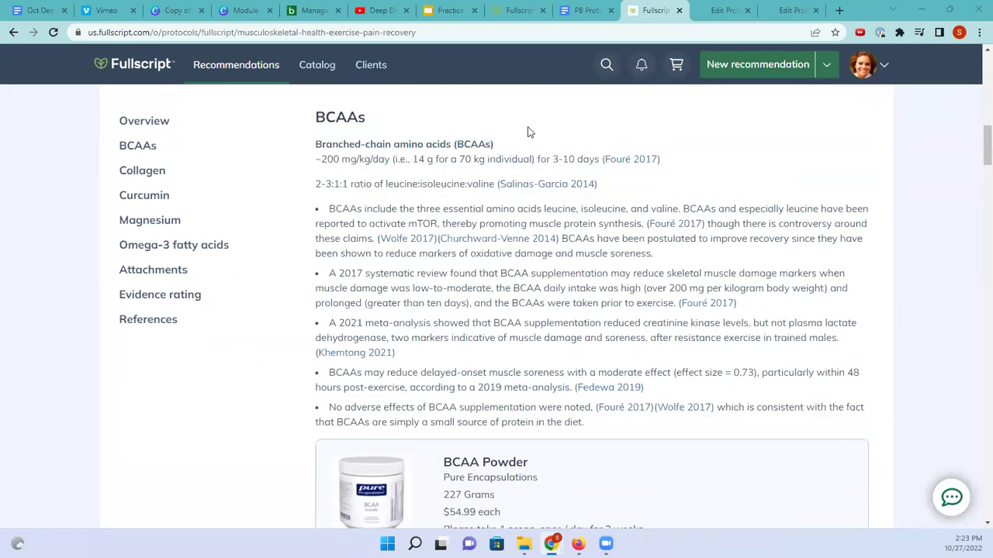
scroll(400, 176, up, 4)
scroll(400, 176, up, 12)
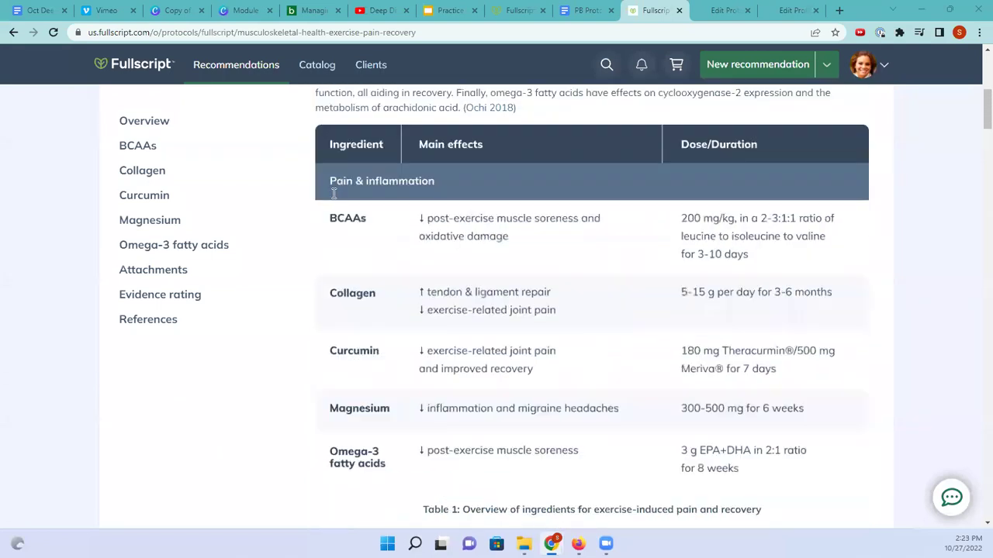
click(154, 152)
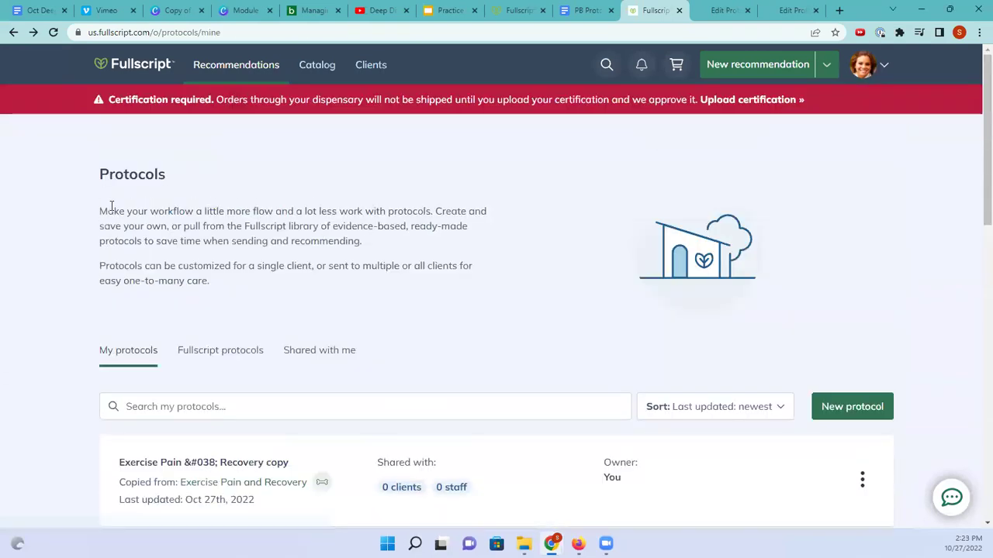
Step: Switch to Practice Better, save the sleep support template and return to the protocol templates list
click(795, 10)
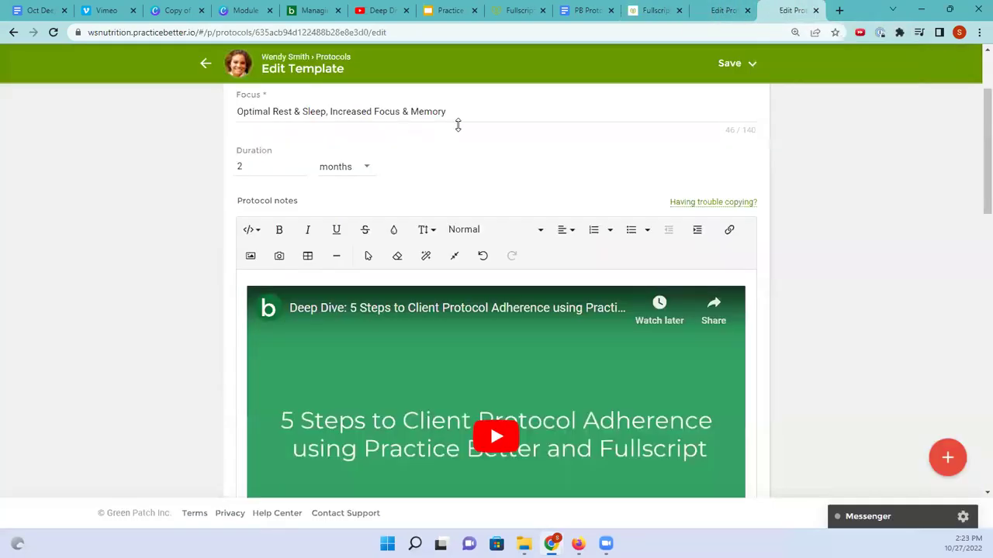
click(728, 65)
click(684, 106)
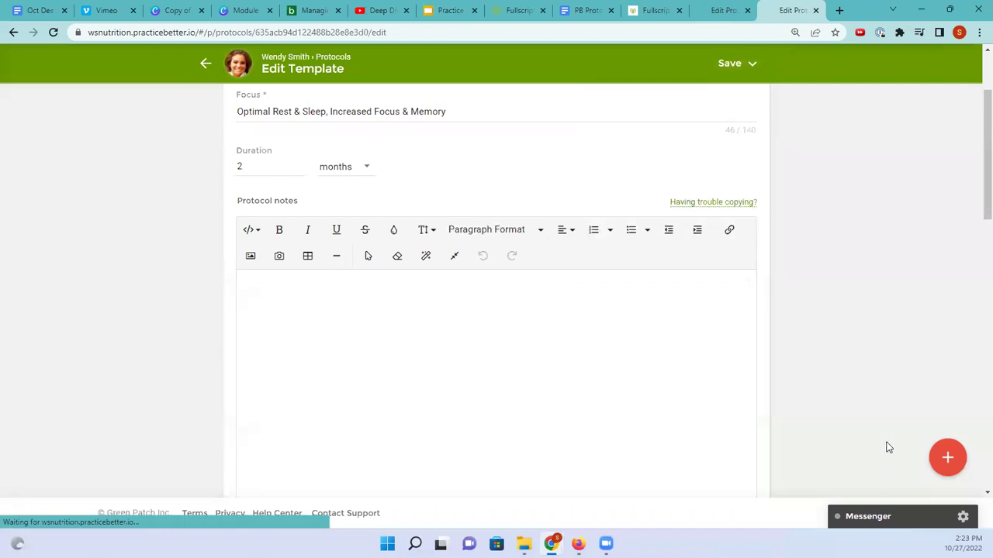
click(206, 64)
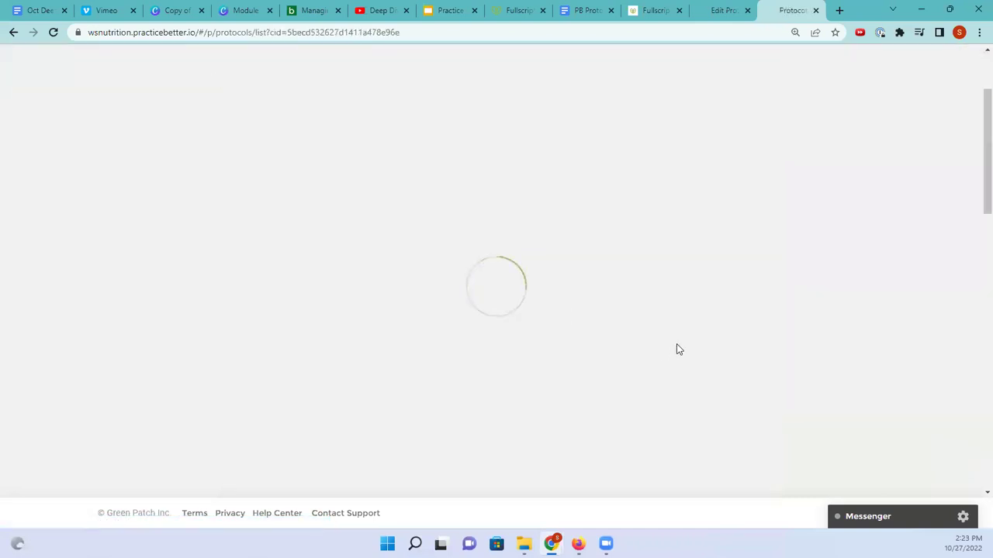
Step: Look over the Fullscript templates offered for creating a new protocol and close the selection without choosing one
click(955, 461)
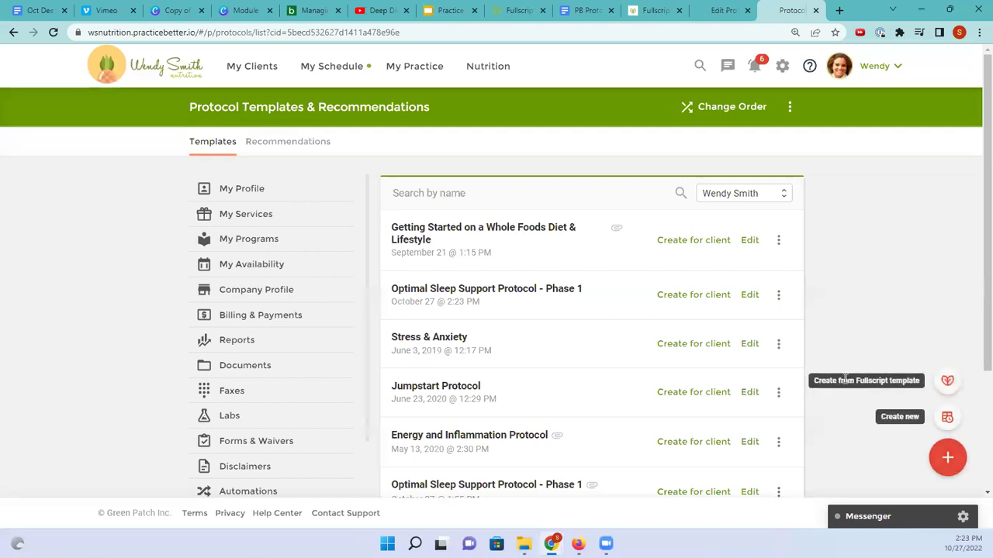
click(945, 382)
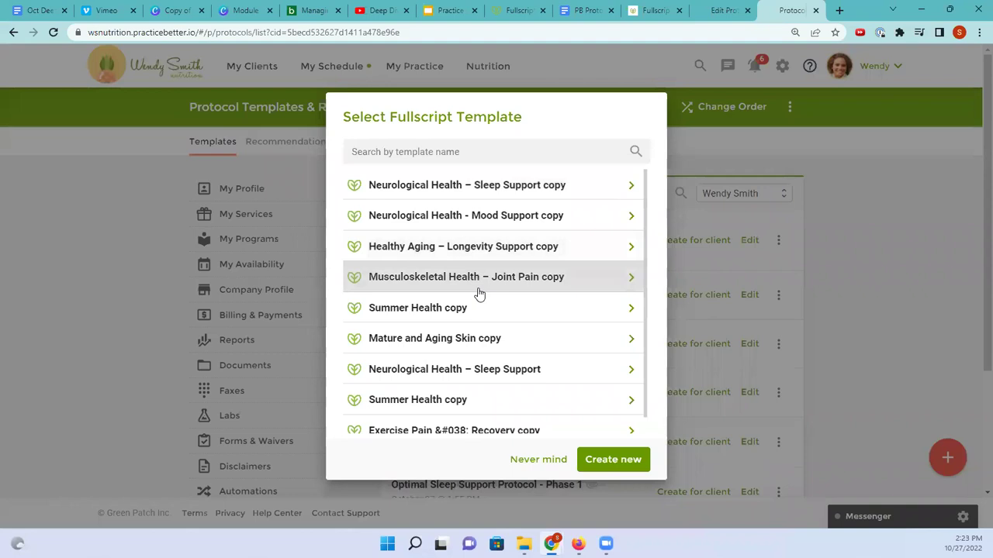
click(533, 459)
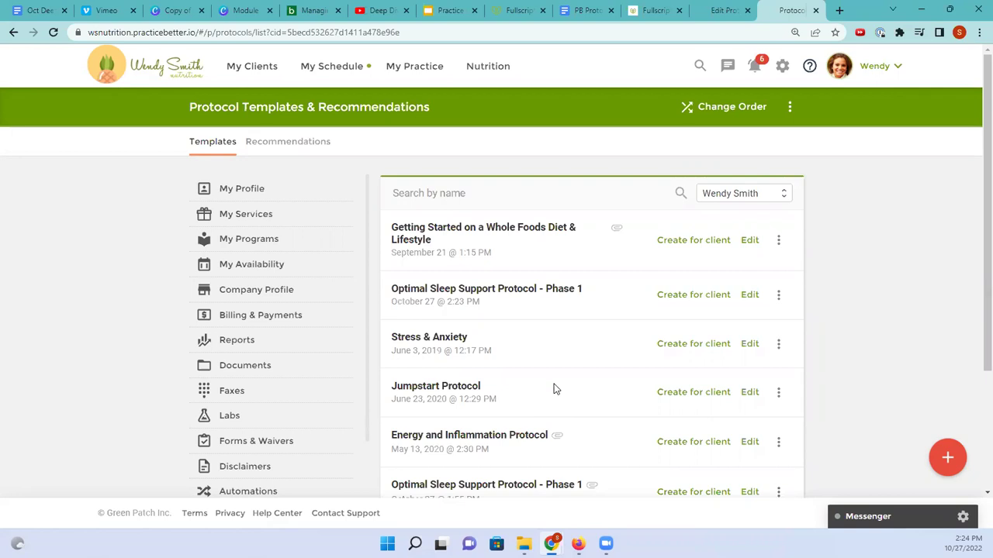
Step: Reopen the Optimal Sleep Support Protocol - Phase 1 template updated October 27 at 2:23 PM, review its notes and supplements, and save it
scroll(701, 313, down, 2)
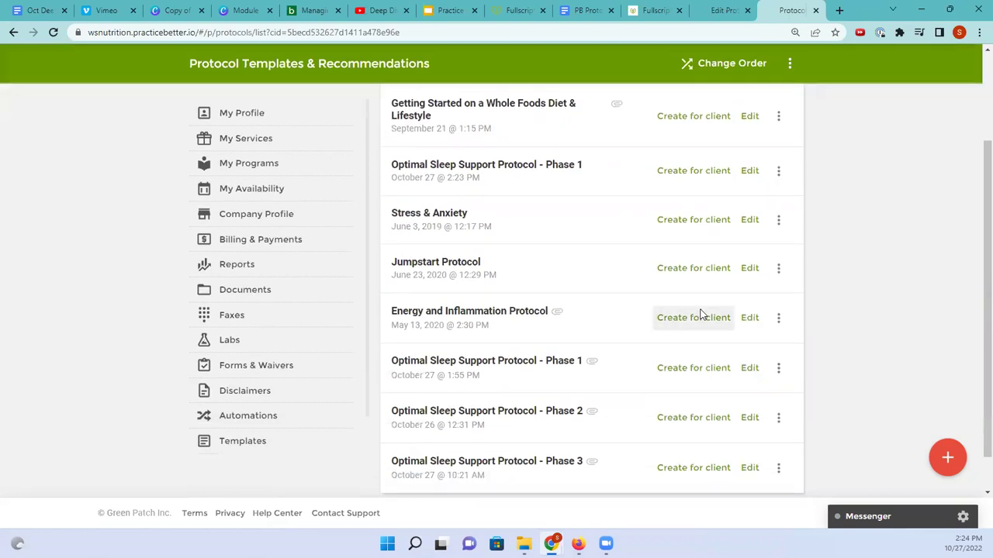
click(749, 171)
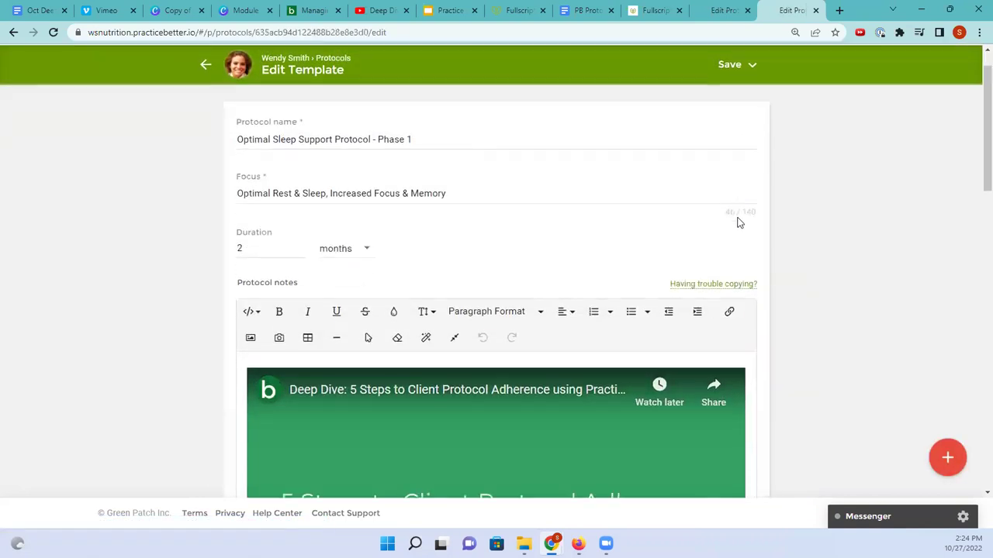
scroll(739, 221, down, 2)
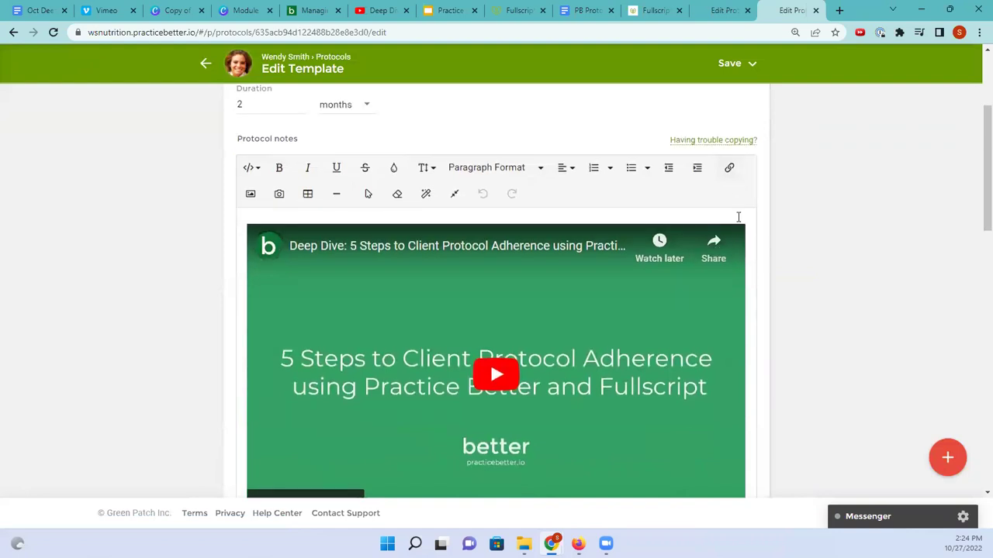
scroll(738, 218, down, 3)
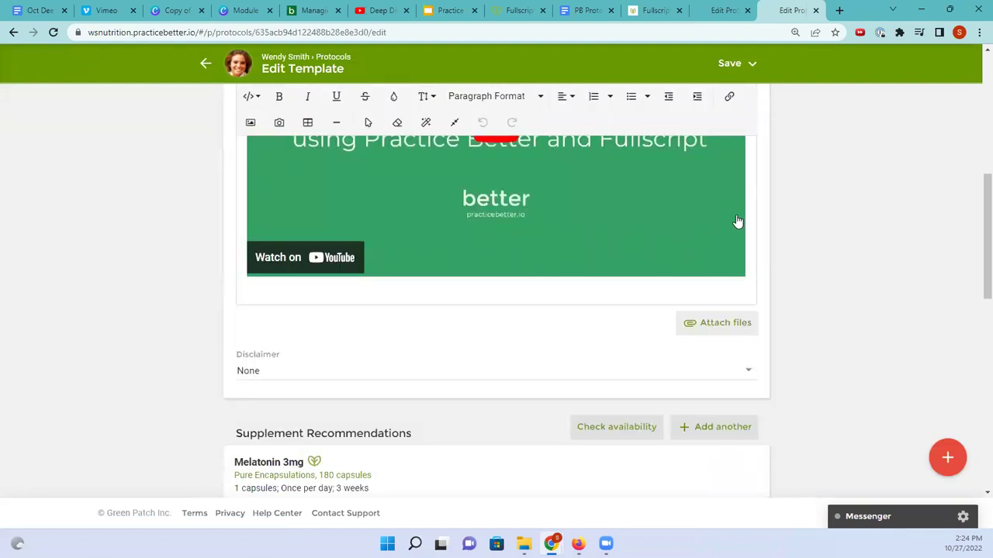
scroll(738, 221, down, 2)
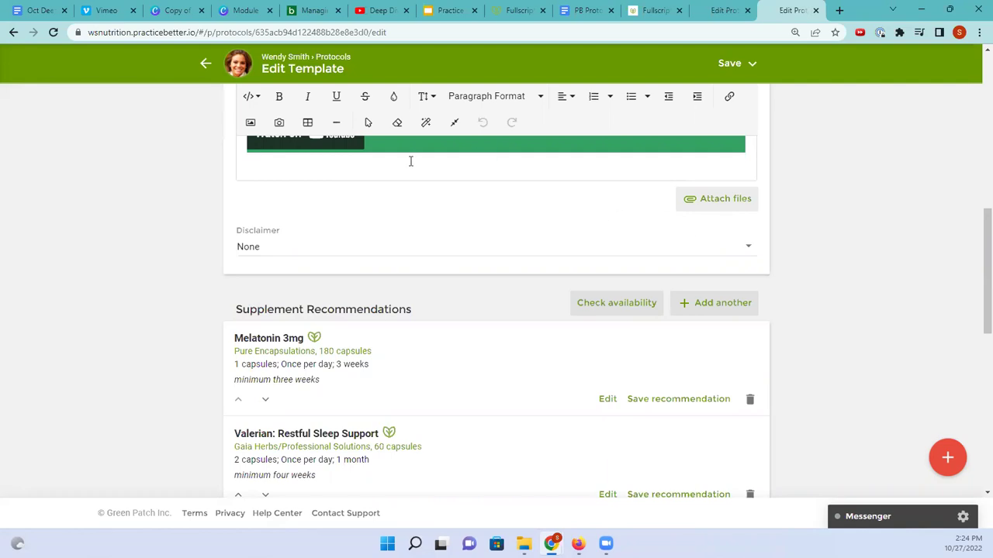
click(729, 64)
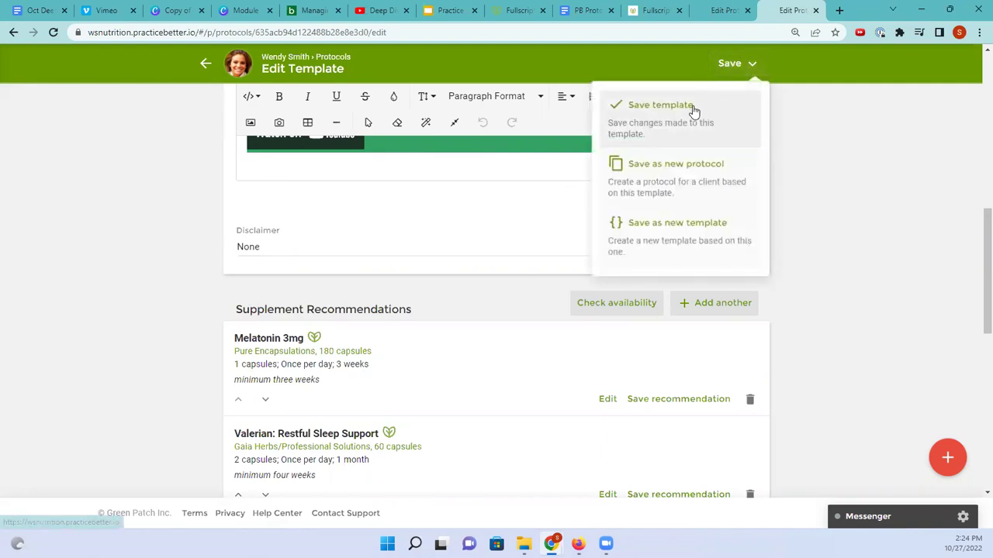
click(693, 108)
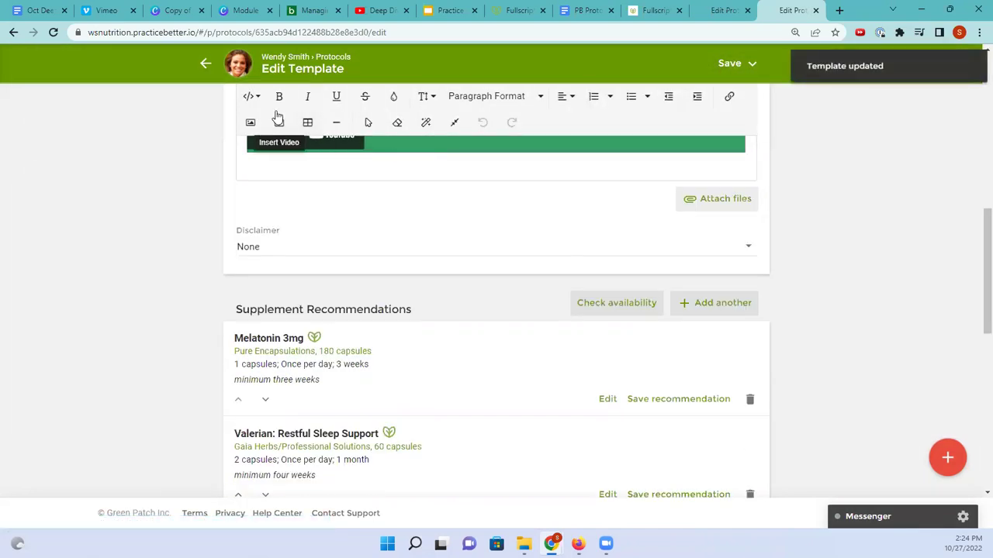
Step: Return to the protocol templates list, reopen Protocol Templates from the practice options, and look over the listed templates
click(204, 65)
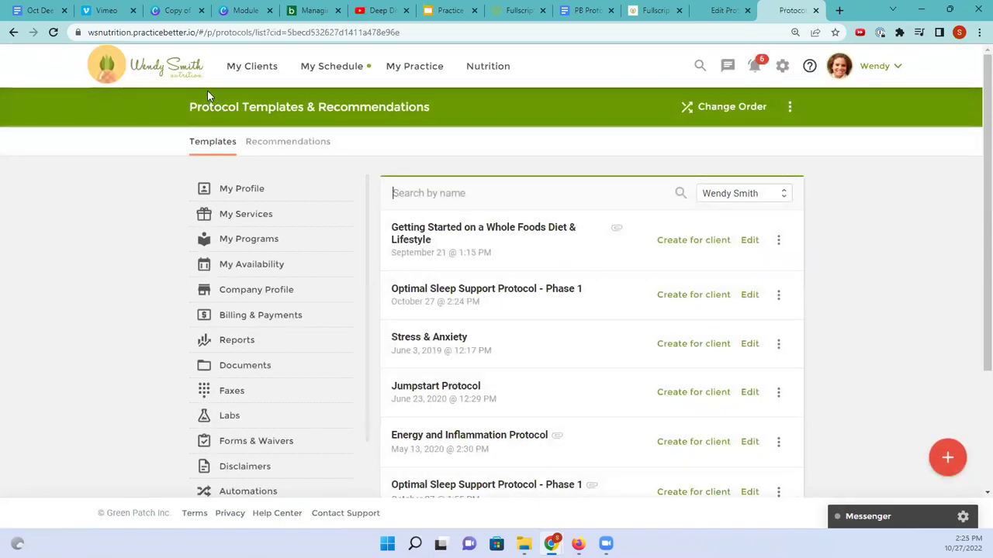
click(413, 69)
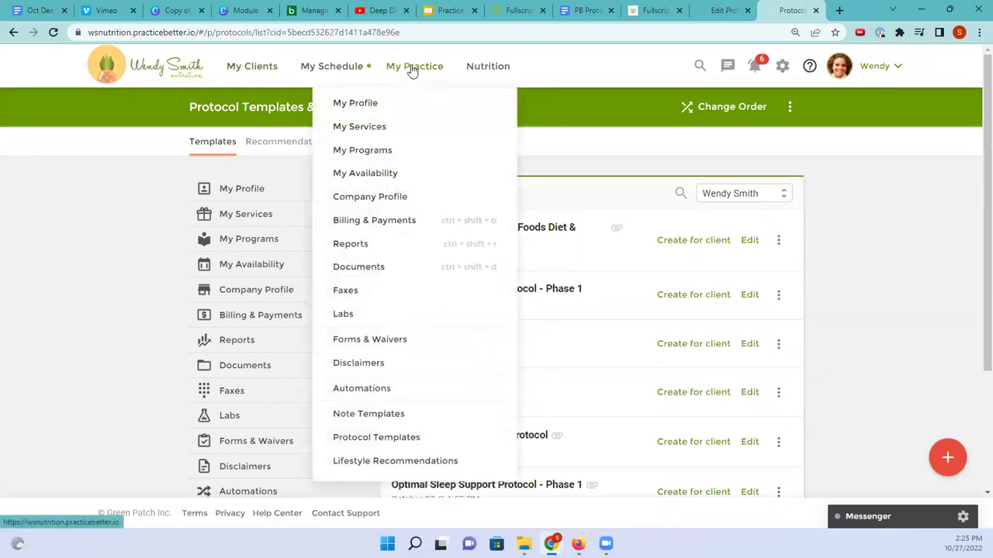
click(367, 439)
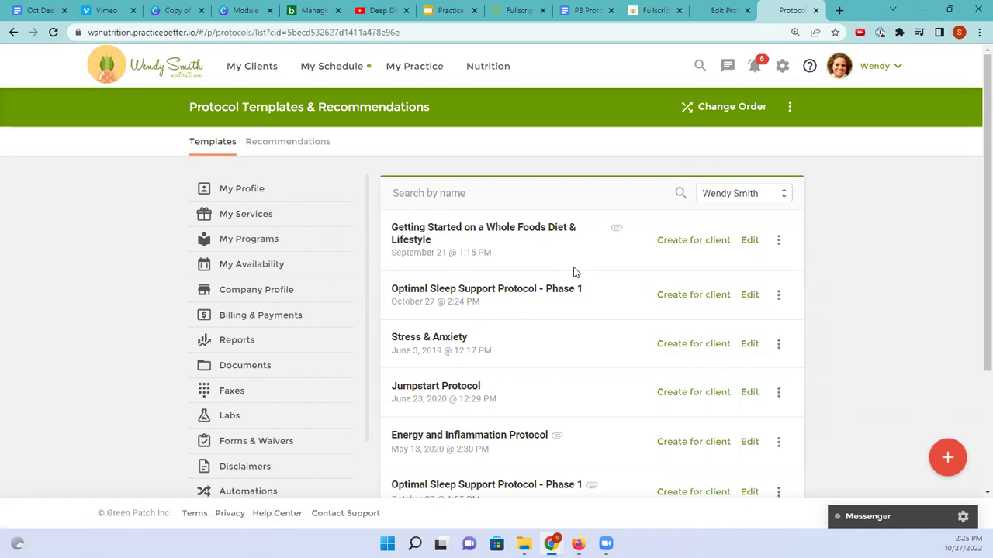
scroll(574, 272, down, 1)
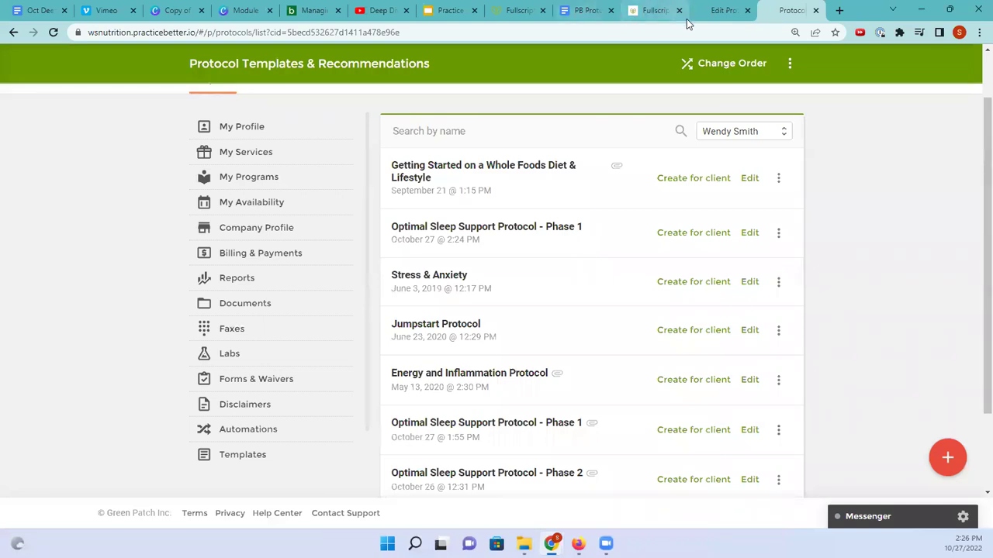
Step: Switch to the open sleep support template and examine its notes, food recommendations and supplement recommendations
click(723, 10)
click(584, 354)
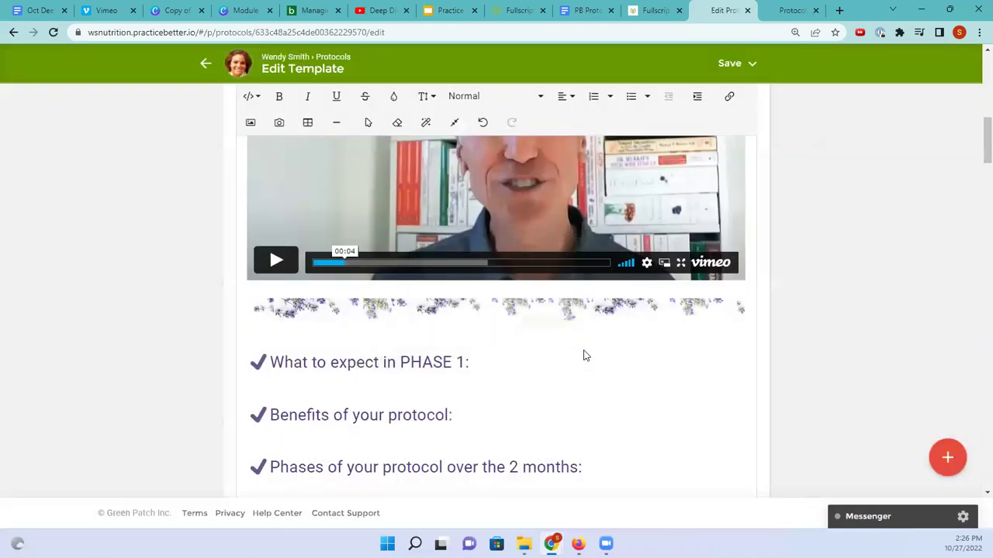
scroll(586, 348, down, 4)
scroll(585, 348, down, 15)
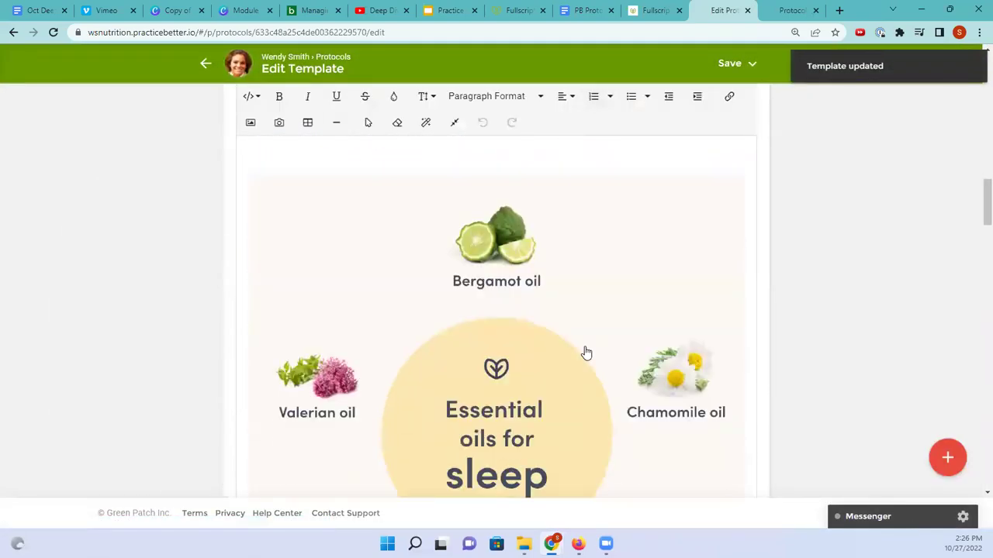
scroll(586, 347, down, 10)
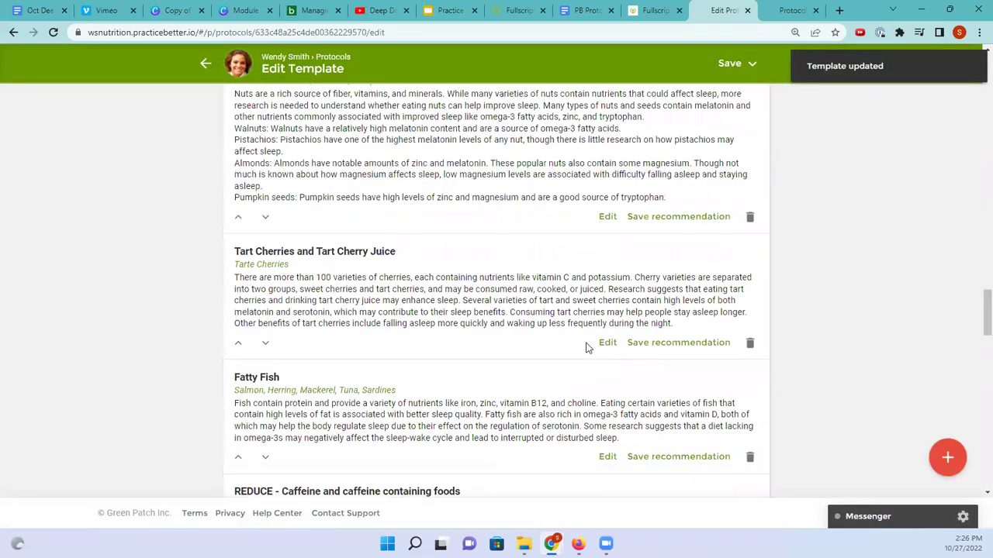
scroll(259, 328, down, 2)
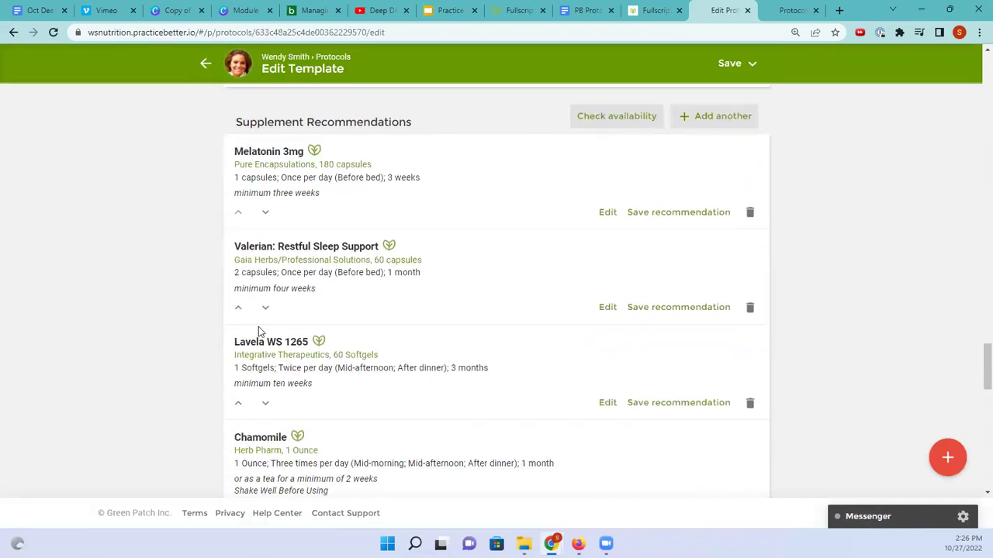
scroll(259, 326, up, 2)
scroll(258, 323, down, 1)
Step: Switch to Fullscript and compare the ready-made Fullscript protocols with the copies saved under My protocols
click(656, 10)
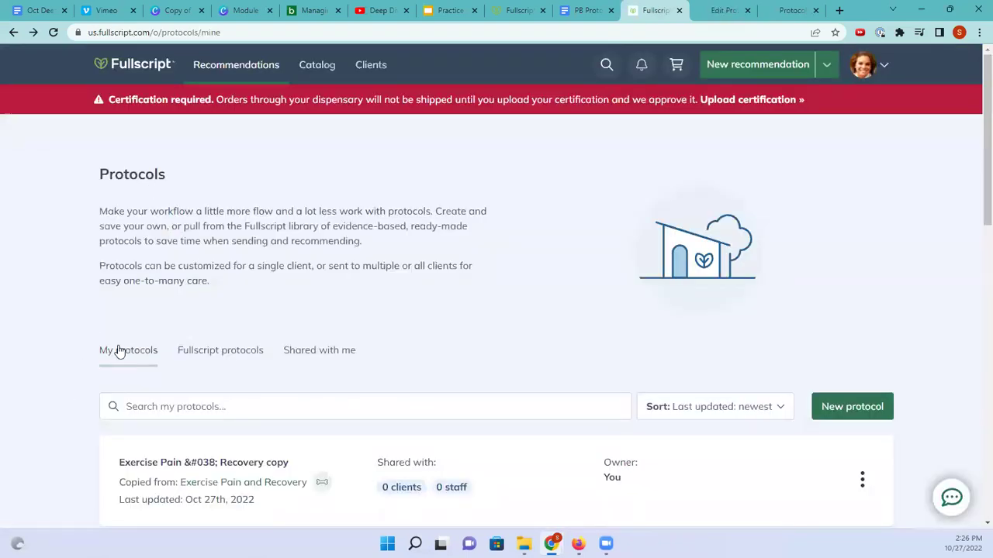
scroll(122, 350, down, 2)
scroll(122, 350, down, 1)
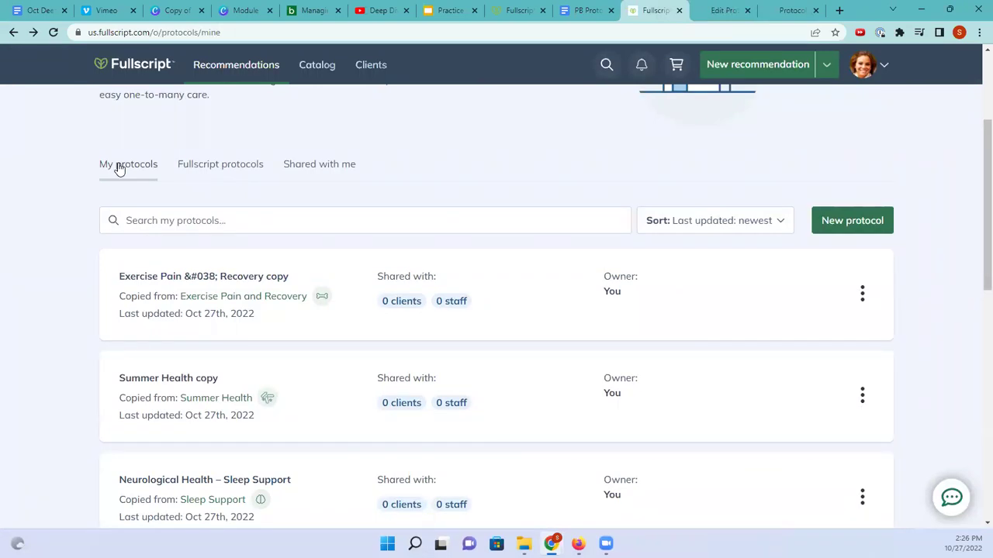
click(222, 165)
scroll(232, 222, down, 4)
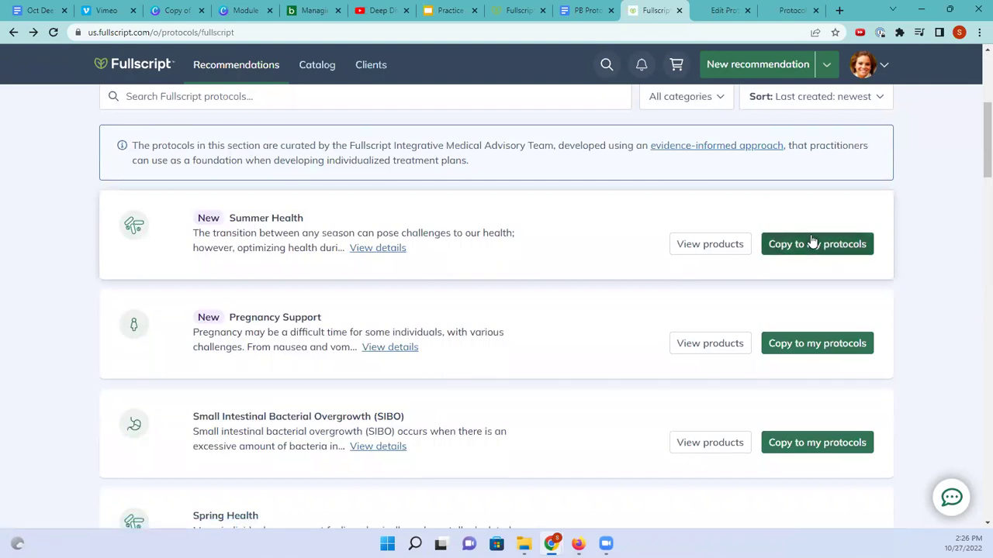
scroll(186, 186, up, 2)
click(130, 168)
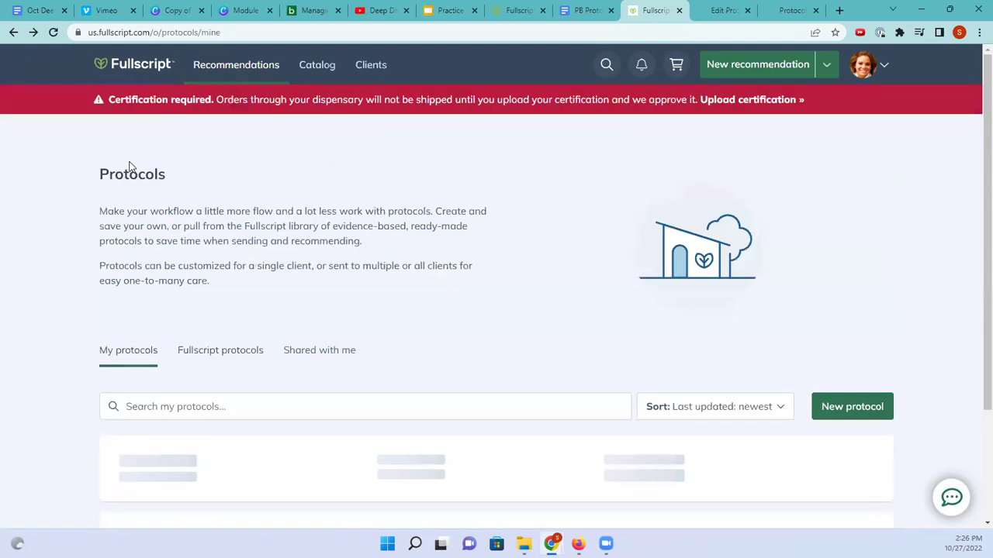
scroll(78, 251, down, 1)
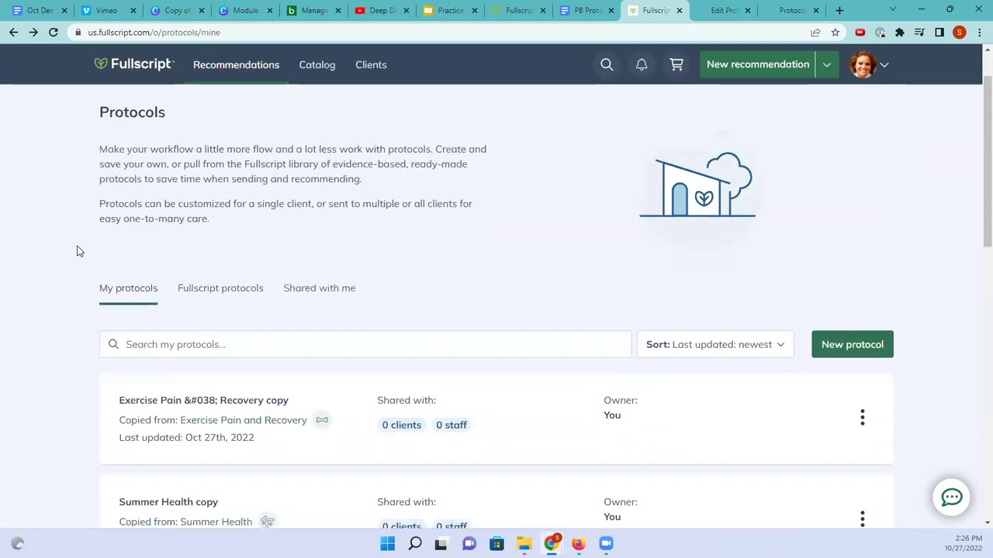
scroll(77, 252, down, 1)
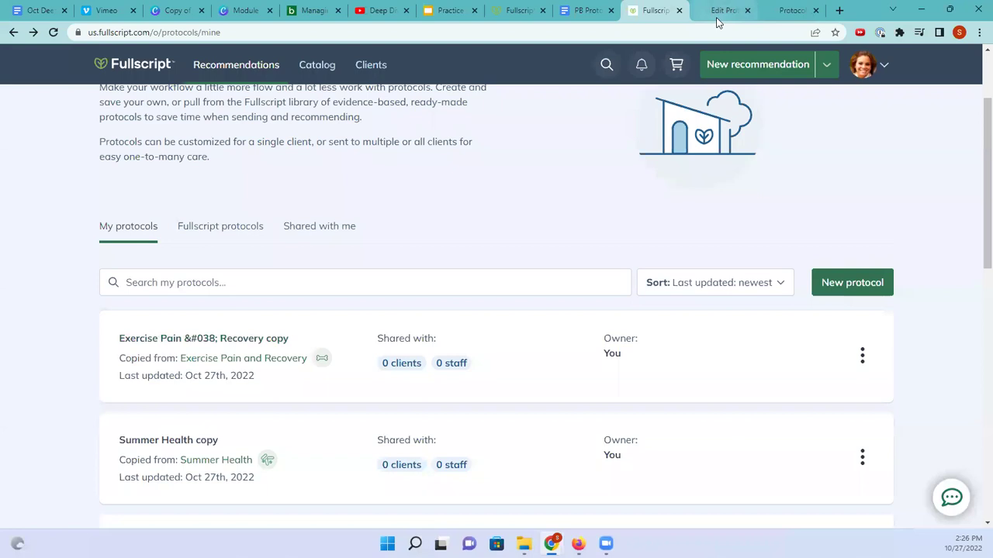
mouse_move(716, 22)
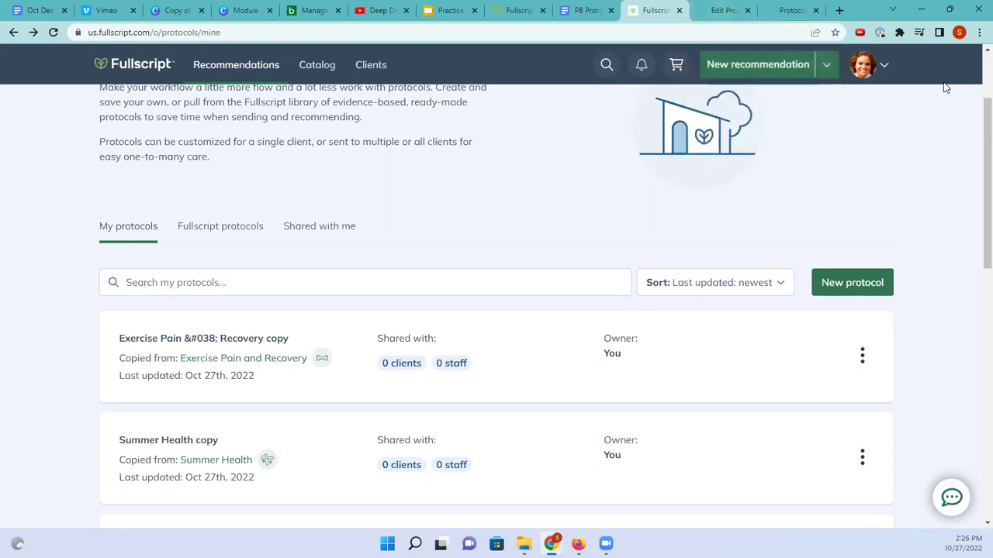
Step: Switch back to the Practice Better template, view the options for adding recommendations and files, and return to the templates list
click(717, 11)
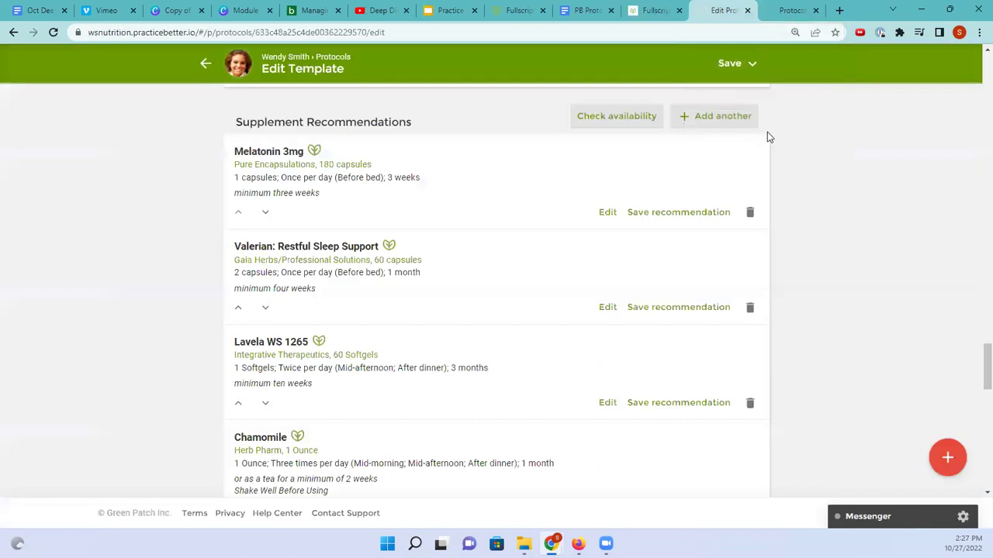
click(947, 458)
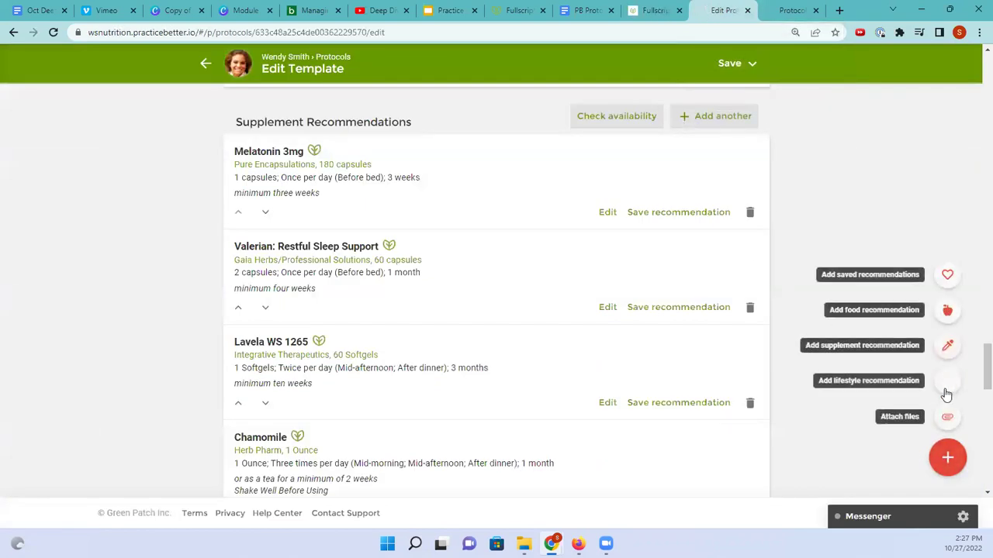
click(206, 64)
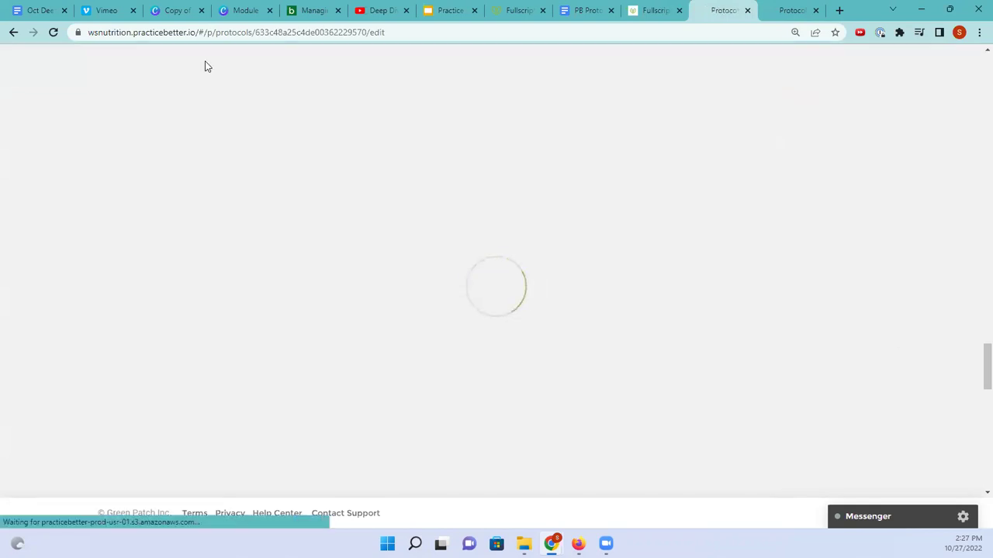
Step: Open the Optimal Sleep Support Protocol - Phase 1 template updated October 27 at 2:26 PM and review its supporting documents
scroll(589, 334, down, 2)
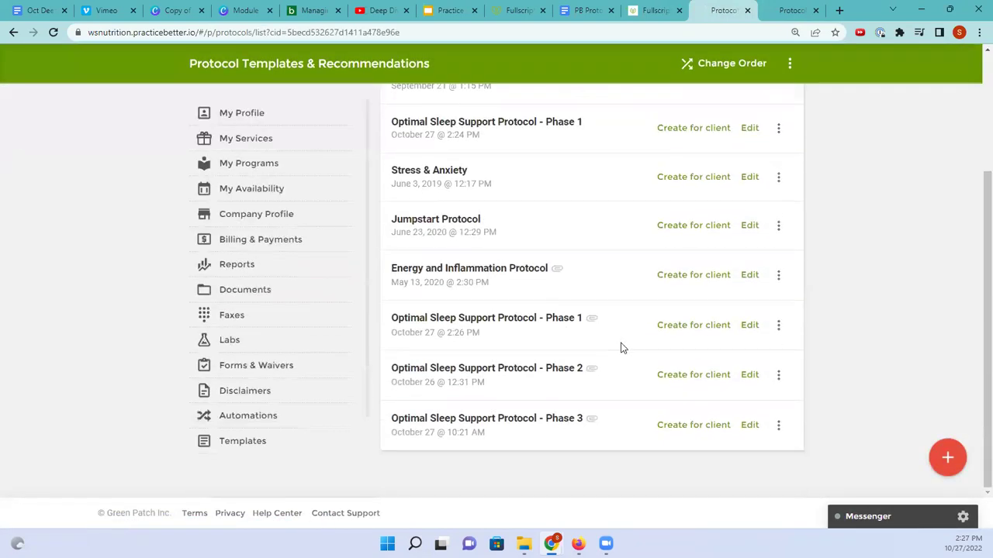
click(736, 327)
drag(985, 81, 986, 409)
scroll(461, 288, down, 7)
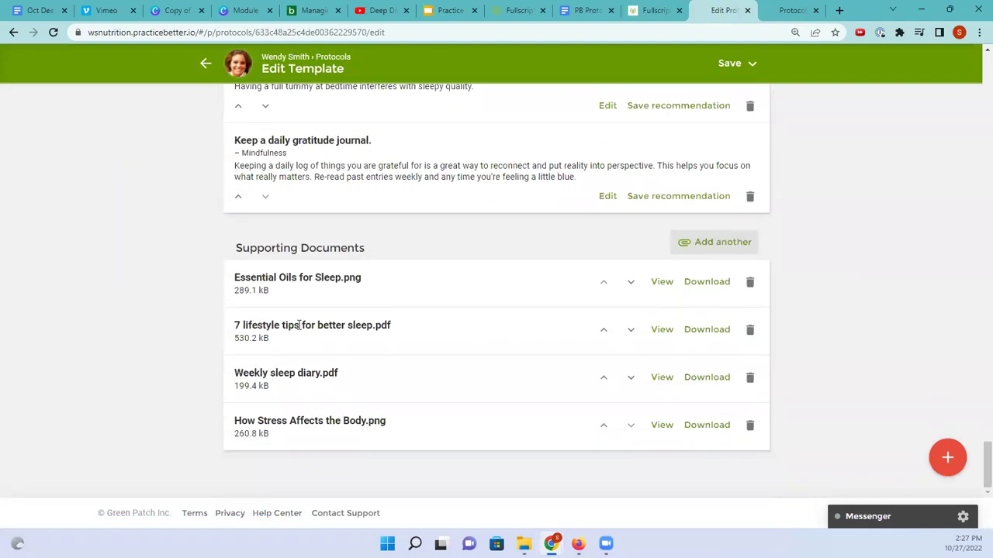
Step: Switch to Fullscript, search the resource library for "sleep", and show the download option for the Sleep Diary worksheet
click(656, 12)
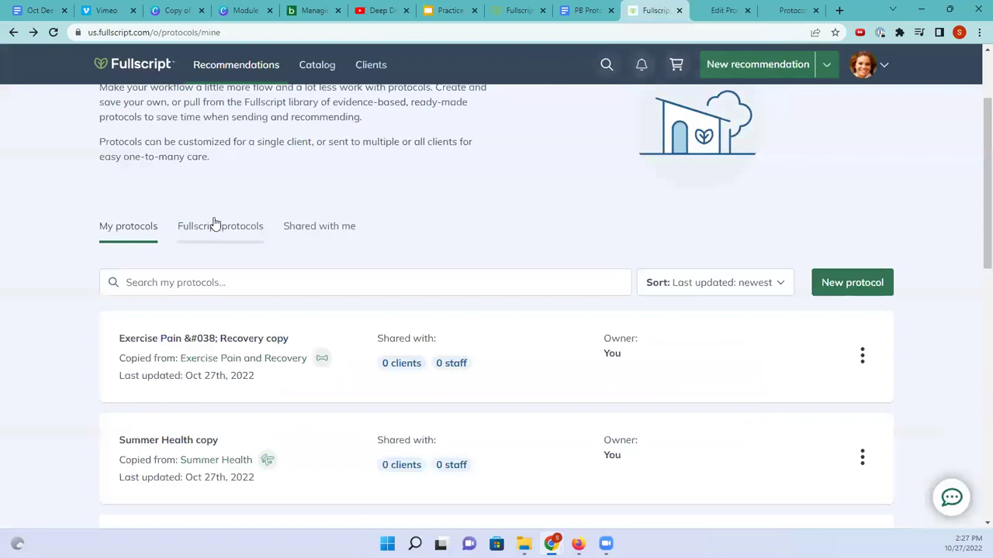
mouse_move(223, 74)
click(200, 169)
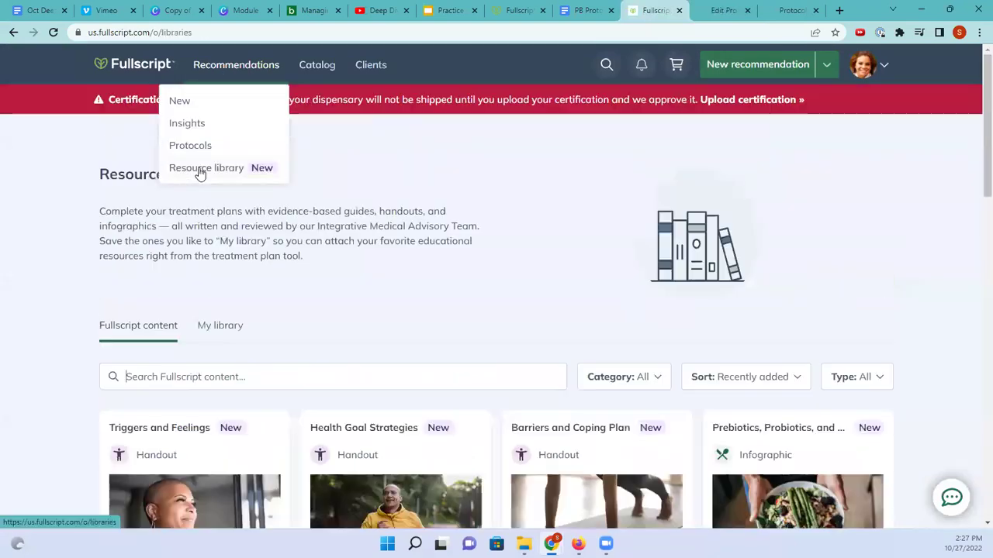
scroll(321, 231, down, 2)
text(sleep)
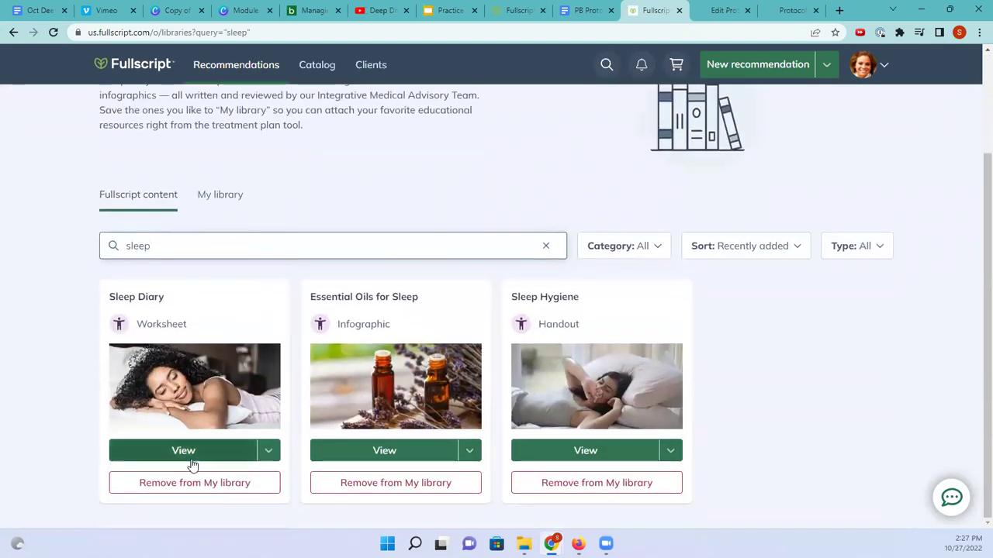
click(268, 452)
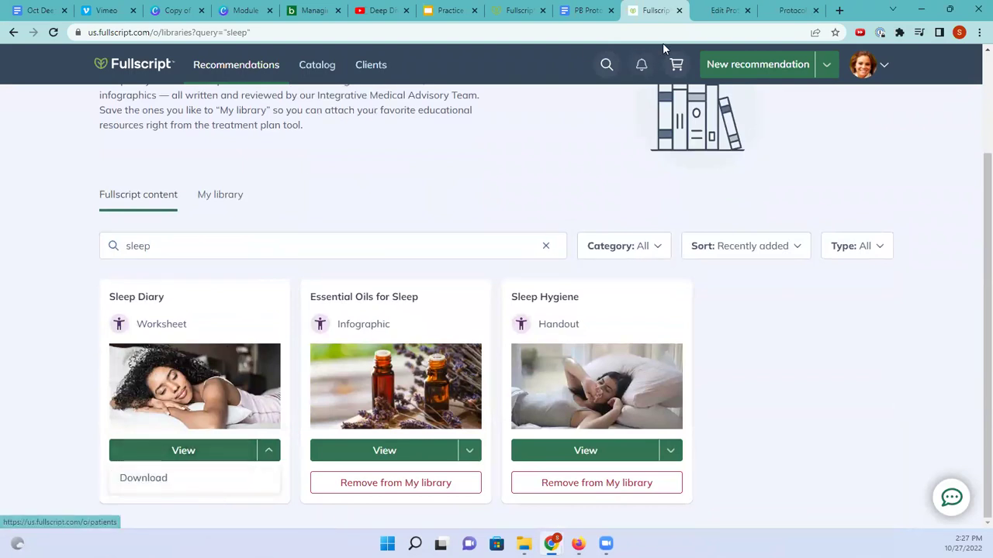
Step: Switch back to the Practice Better template and review its supporting documents, recommendations, essential oils infographic and header graphic
click(718, 10)
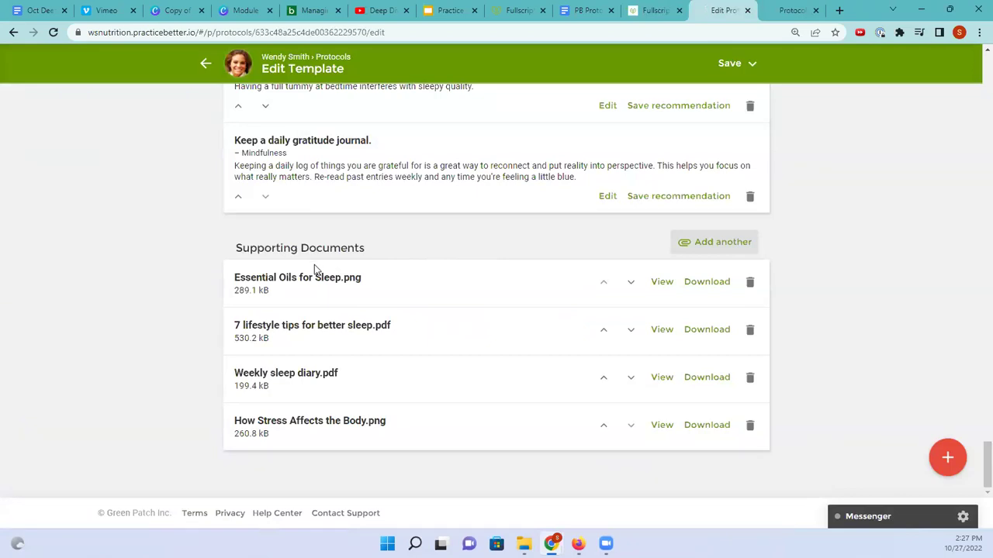
scroll(312, 263, up, 1)
scroll(312, 268, up, 15)
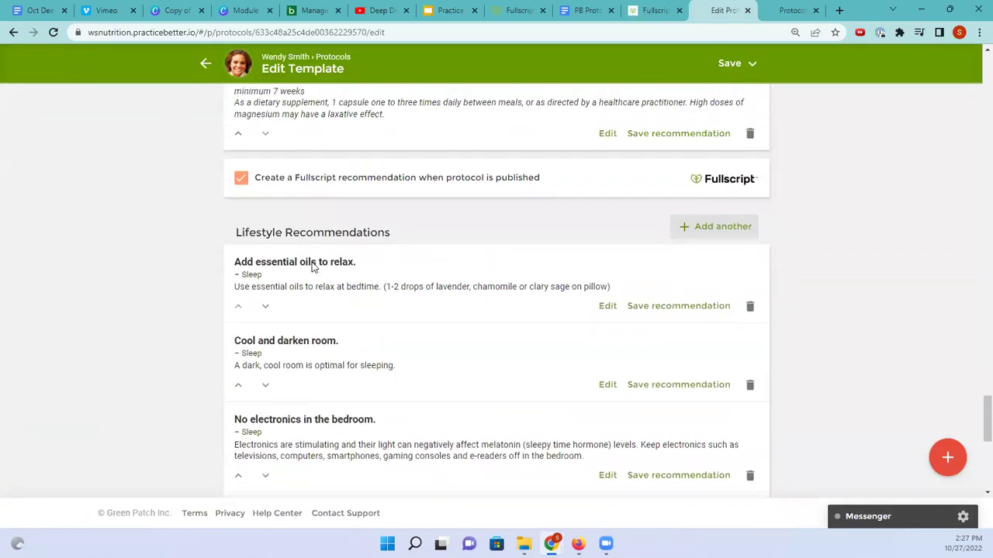
scroll(315, 268, up, 15)
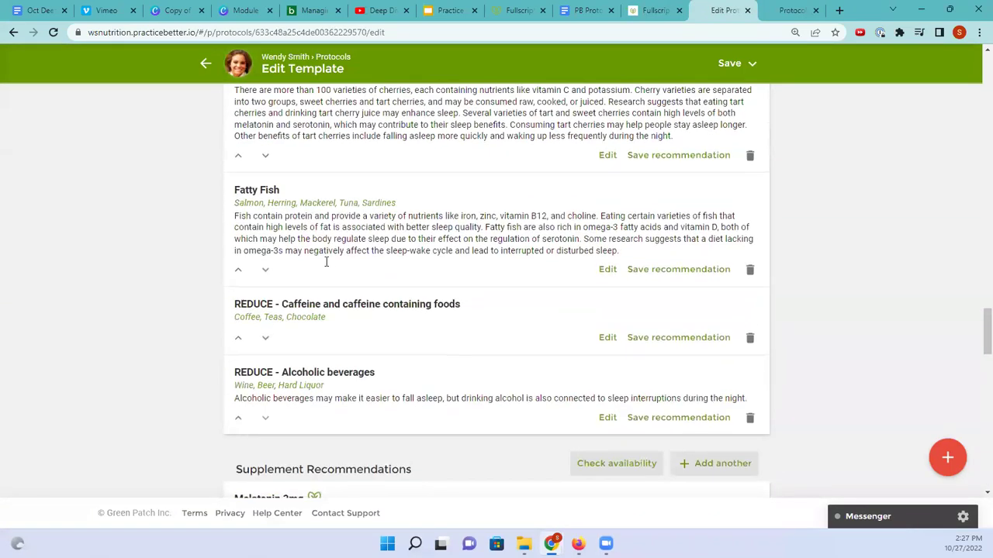
scroll(341, 270, up, 6)
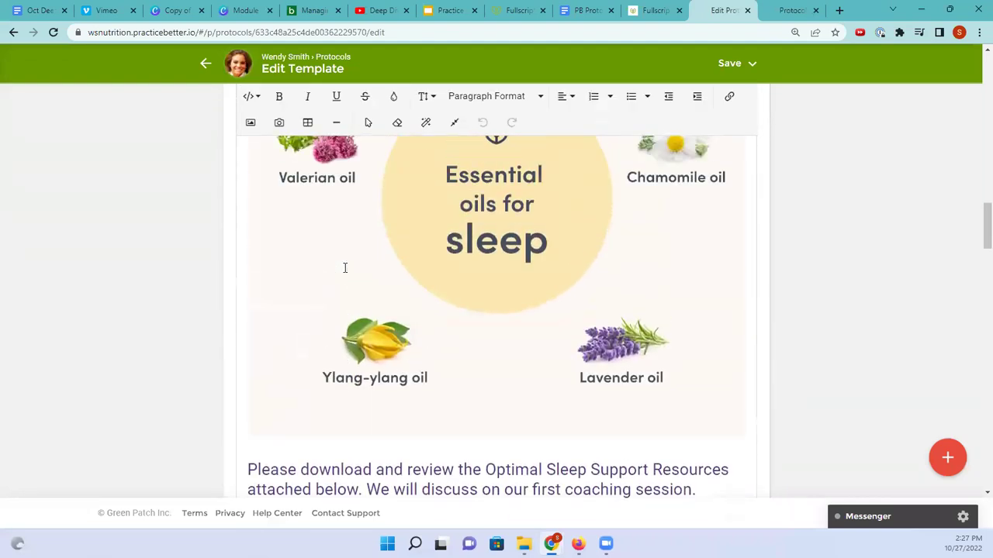
scroll(587, 290, up, 2)
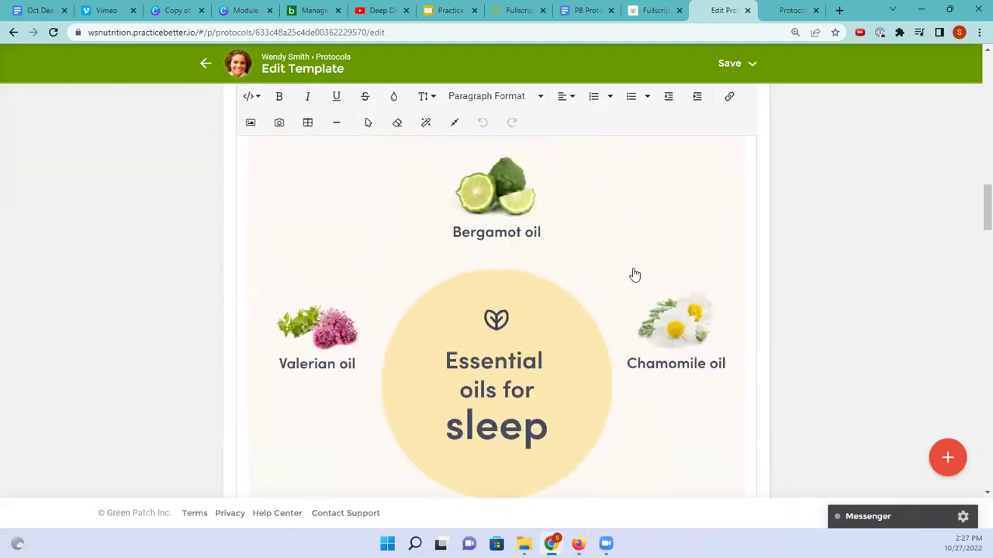
scroll(435, 371, up, 2)
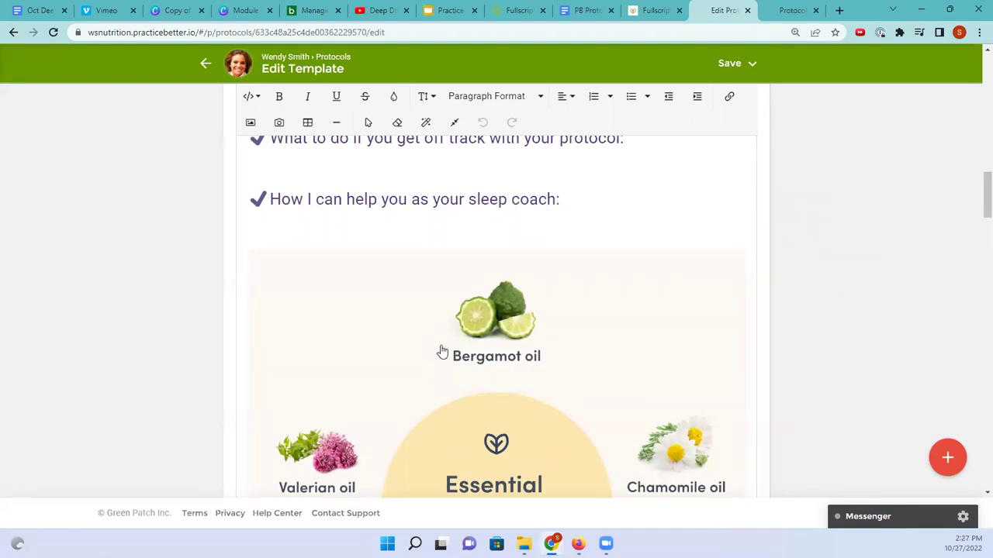
drag(975, 189, 976, 365)
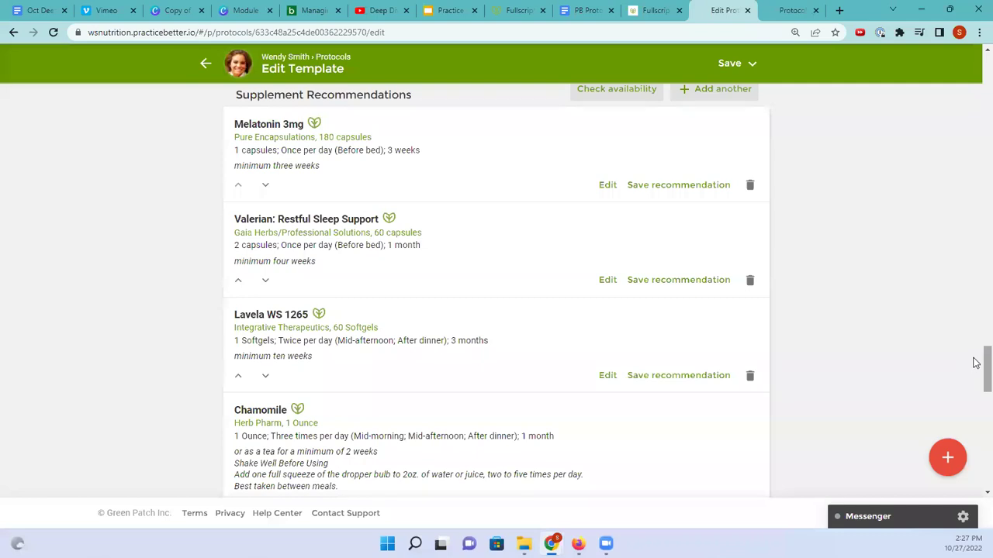
drag(976, 358, 976, 90)
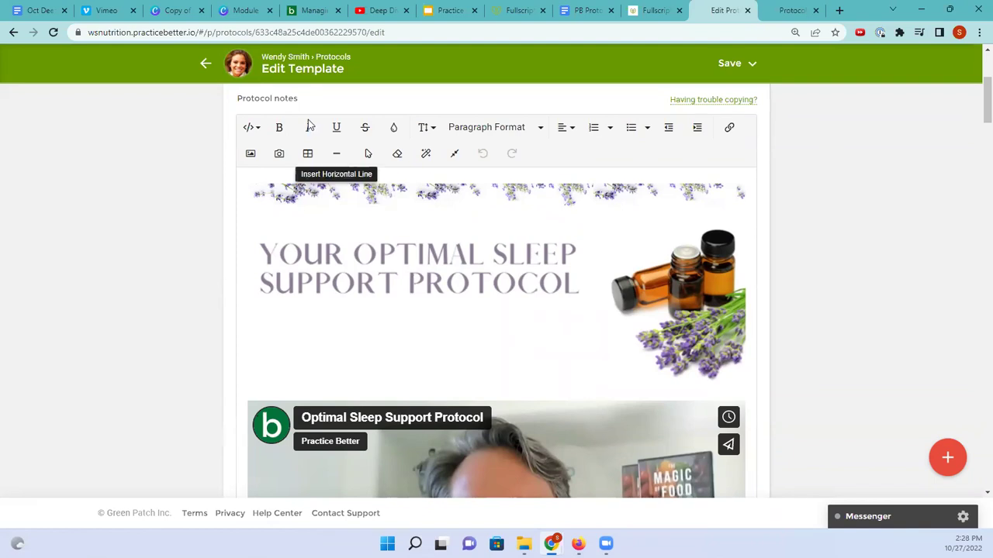
Step: Switch to Canva, view the sleep protocol header design, and open the resize options for the Copy of Module Footer design
click(244, 11)
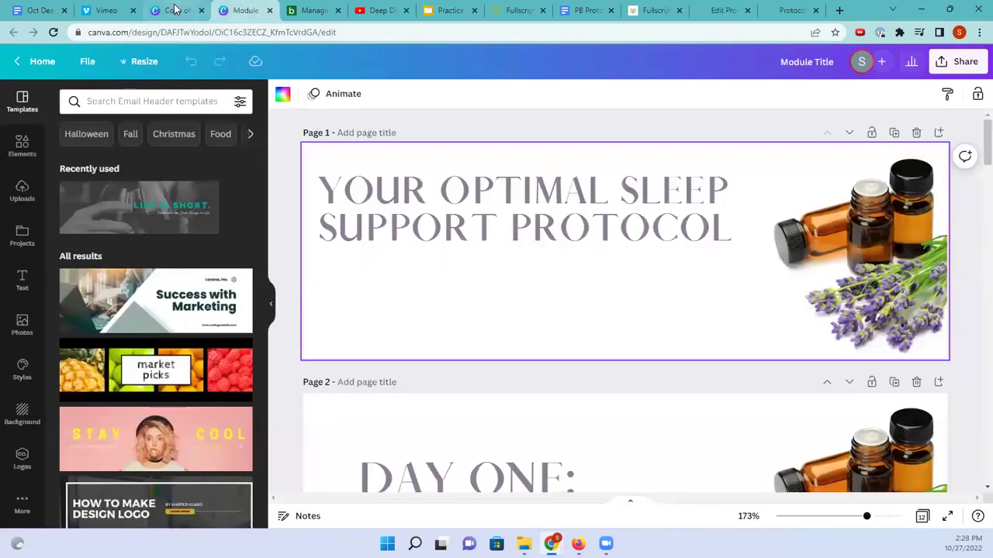
click(177, 11)
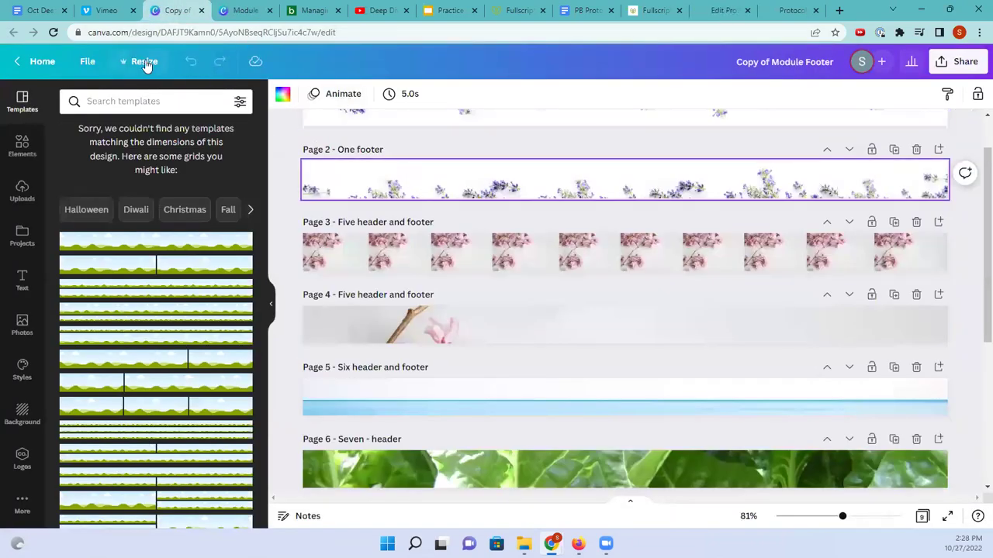
click(144, 62)
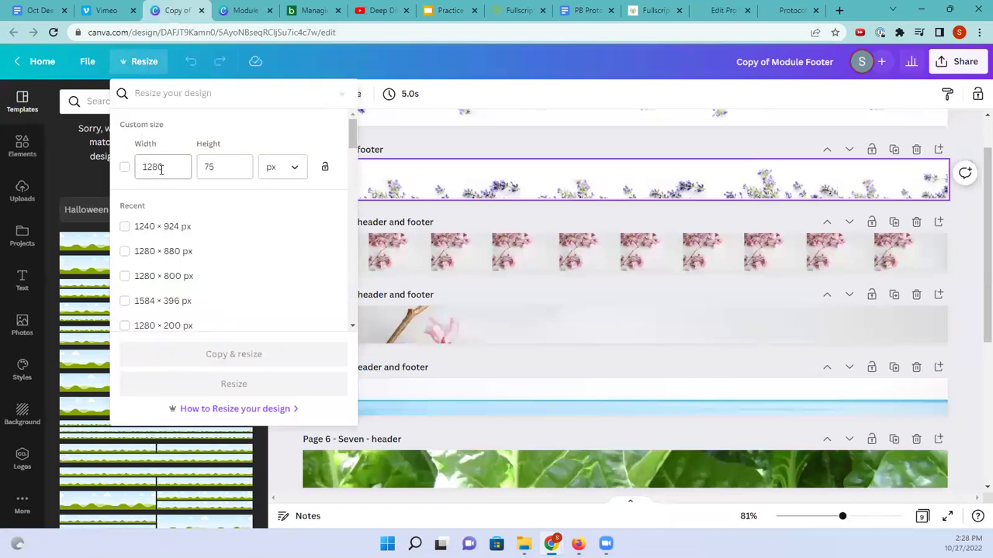
Step: Switch from Canva back to the Practice Better template and view the lavender border and title header graphic in the protocol notes
click(211, 166)
click(789, 11)
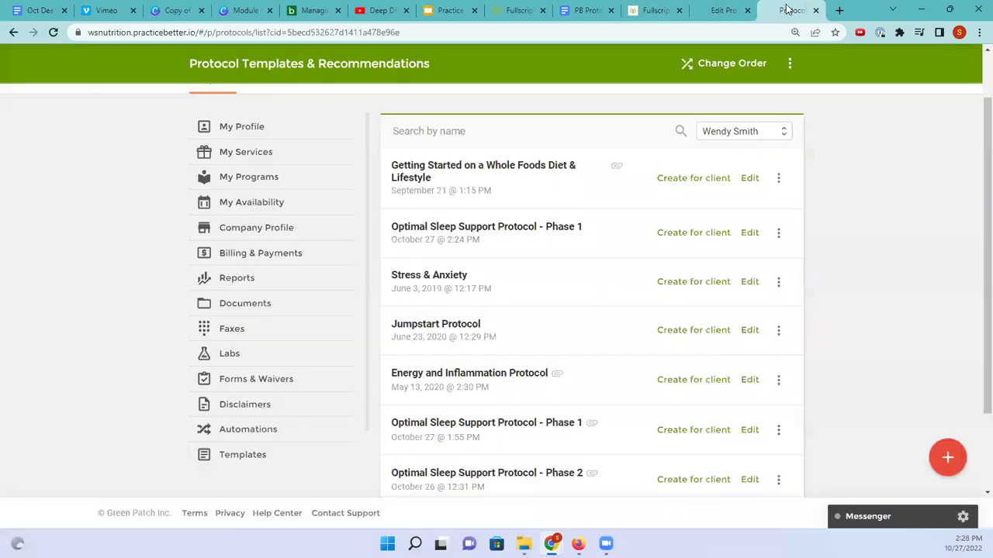
click(725, 11)
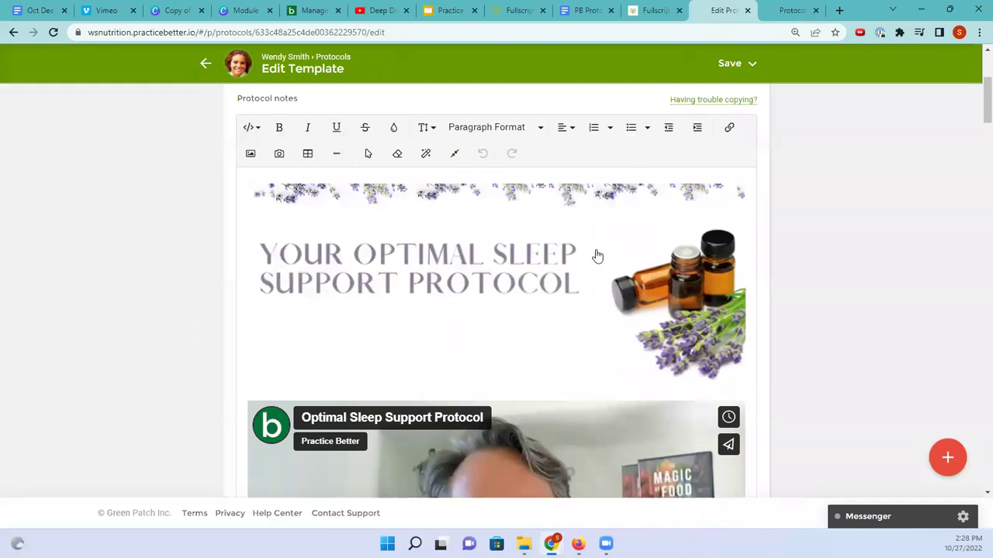
scroll(593, 252, down, 2)
scroll(584, 248, up, 1)
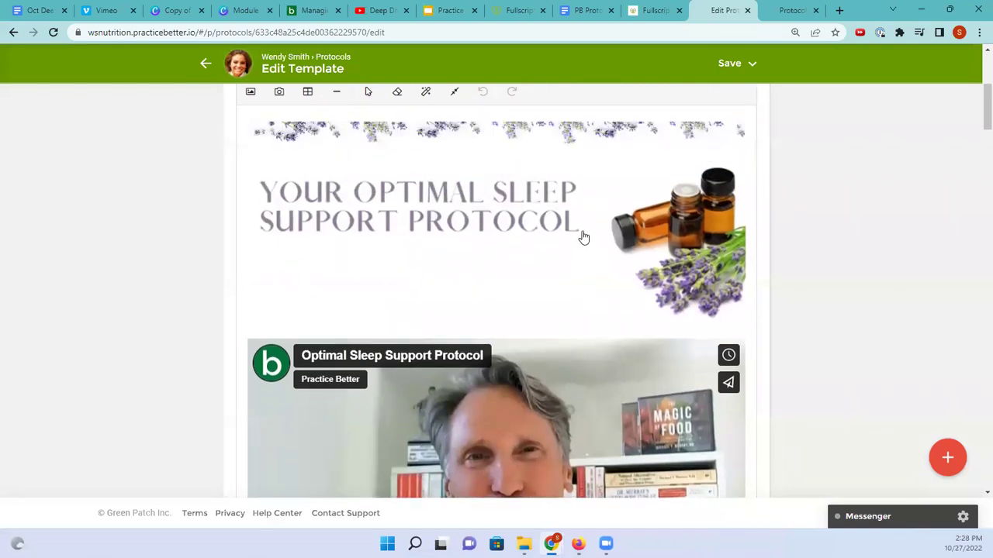
scroll(584, 237, up, 2)
scroll(570, 256, down, 1)
Step: Try to resize the "Your Optimal Sleep Support Protocol" header image in the protocol notes
click(571, 279)
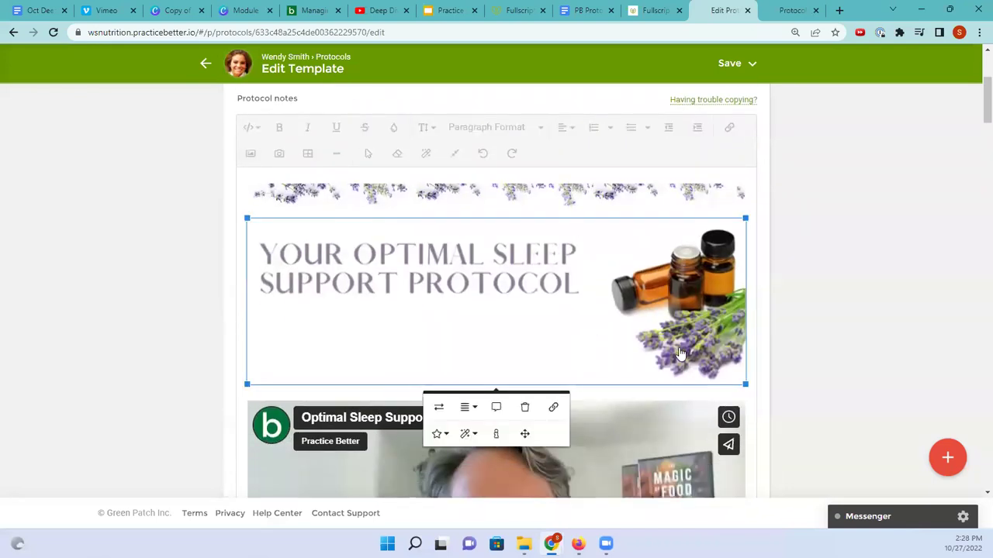
mouse_move(746, 383)
mouse_down()
mouse_move(672, 336)
mouse_move(751, 397)
mouse_up()
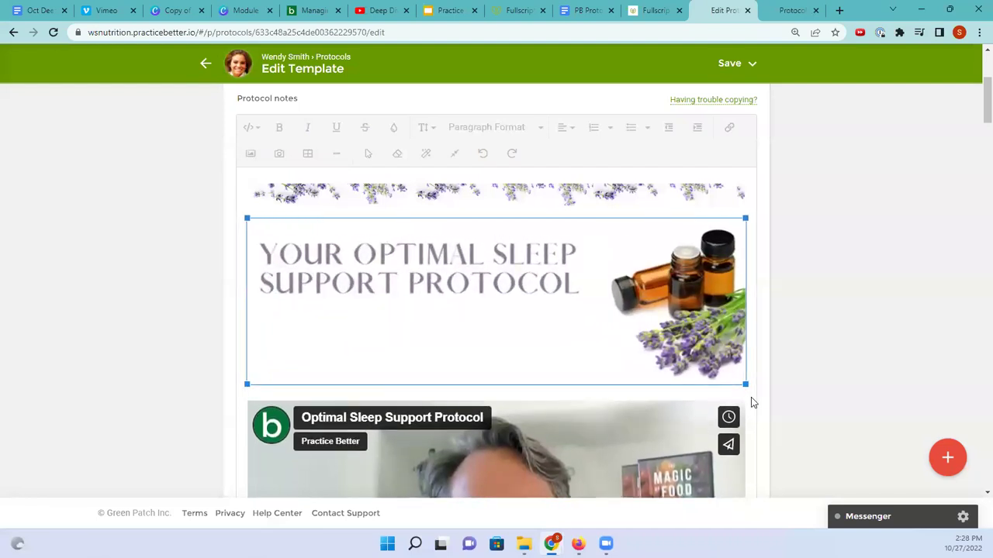
click(877, 242)
Step: Review the template's protocol notes, disclaimer, food recommendations and supplement recommendations through Magnesium Citrate
scroll(859, 253, down, 1)
scroll(860, 253, down, 12)
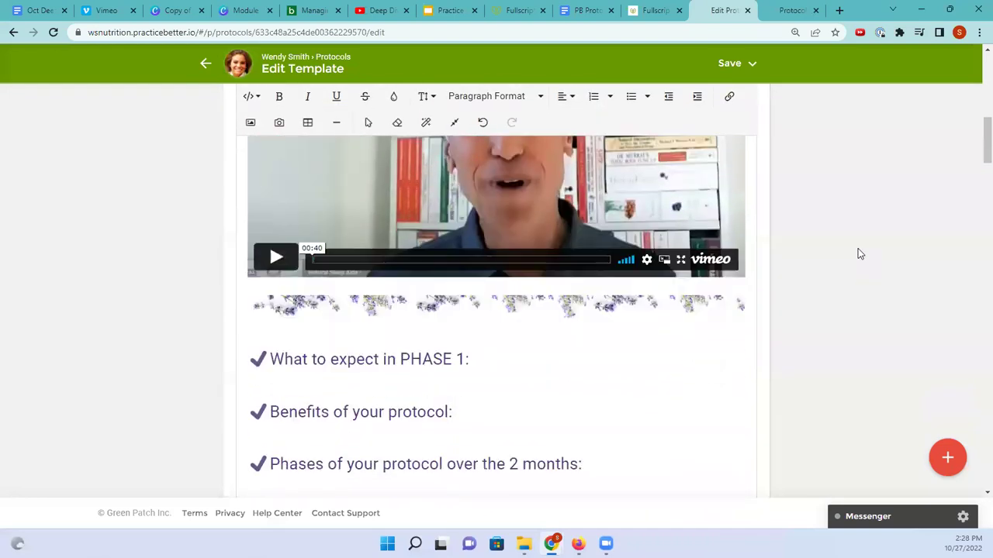
scroll(860, 254, down, 12)
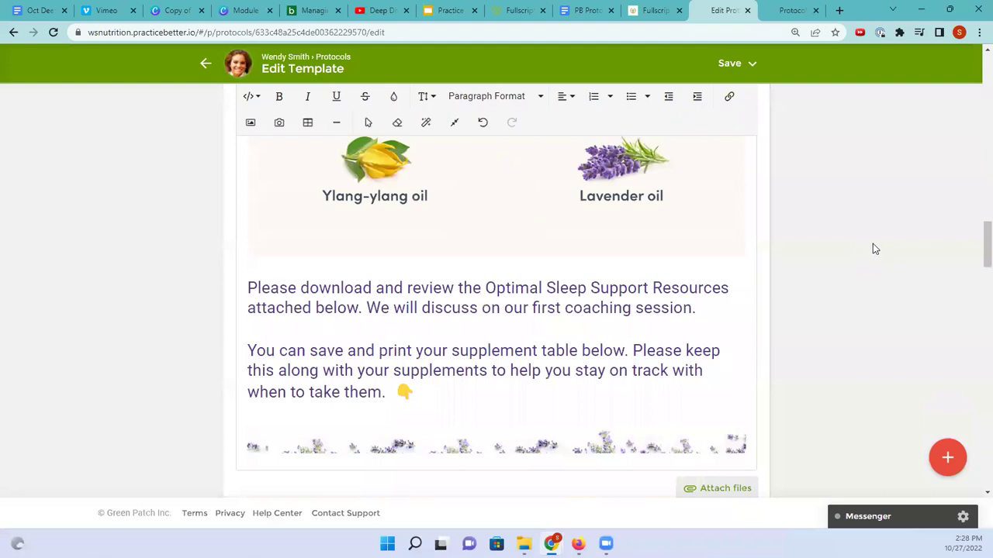
scroll(872, 247, down, 10)
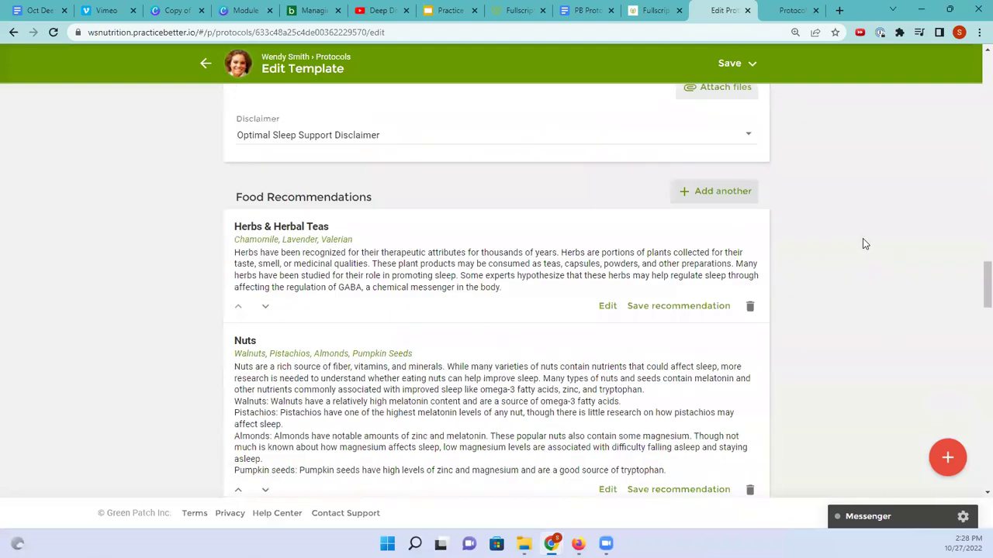
scroll(863, 244, down, 7)
drag(987, 304, 987, 361)
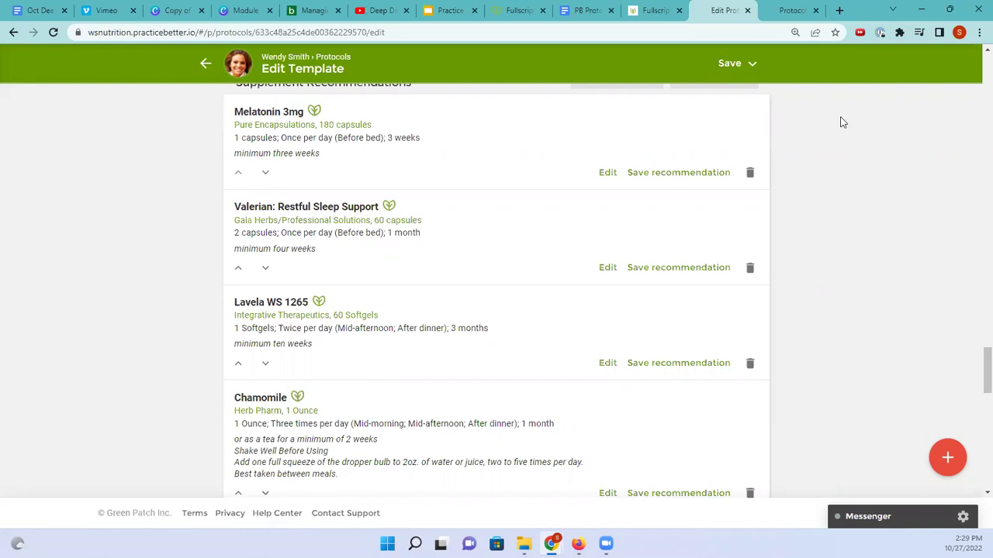
scroll(857, 154, down, 1)
scroll(857, 154, up, 1)
scroll(552, 306, down, 3)
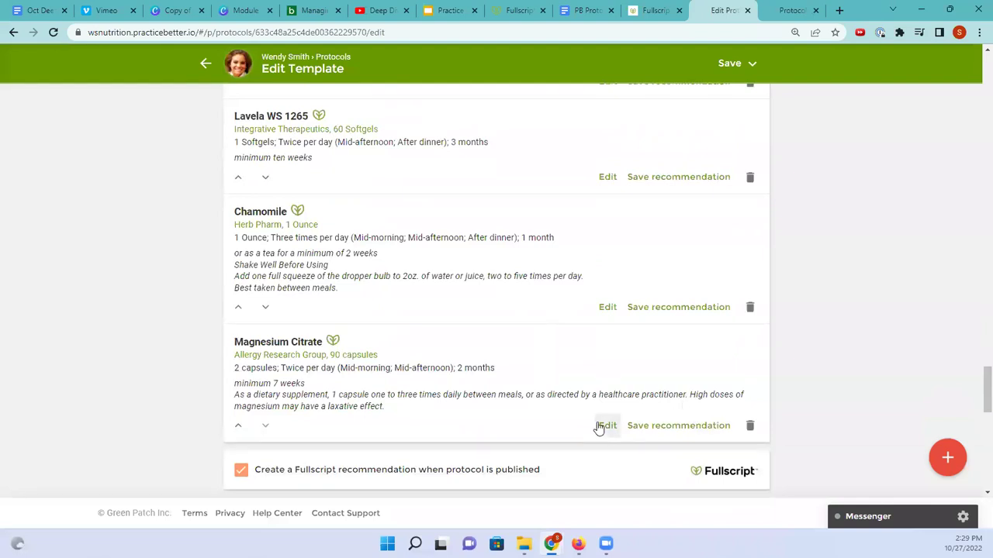
Step: Edit the Magnesium Citrate recommendation, setting the serving to 3 capsules and the duration to 3 months
click(599, 424)
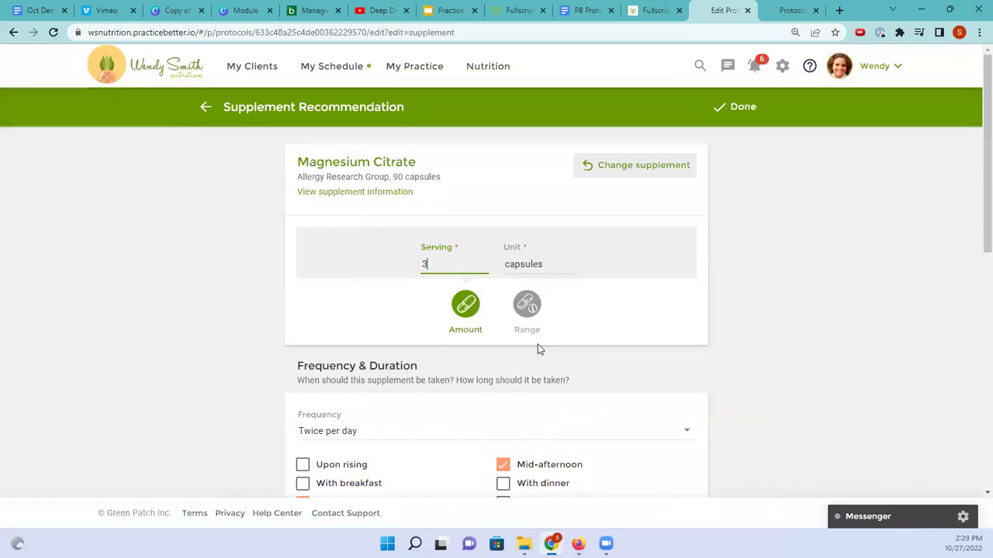
scroll(535, 349, down, 2)
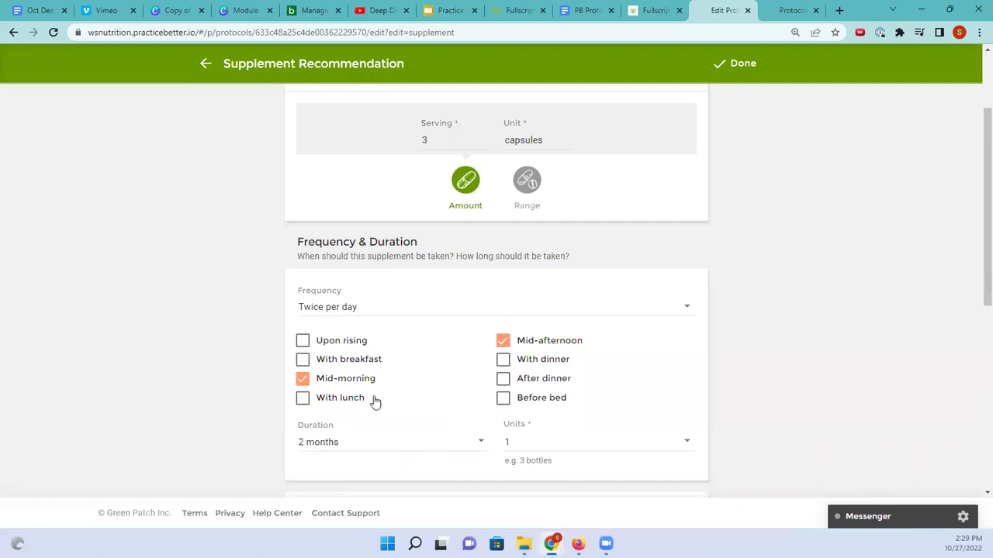
click(345, 444)
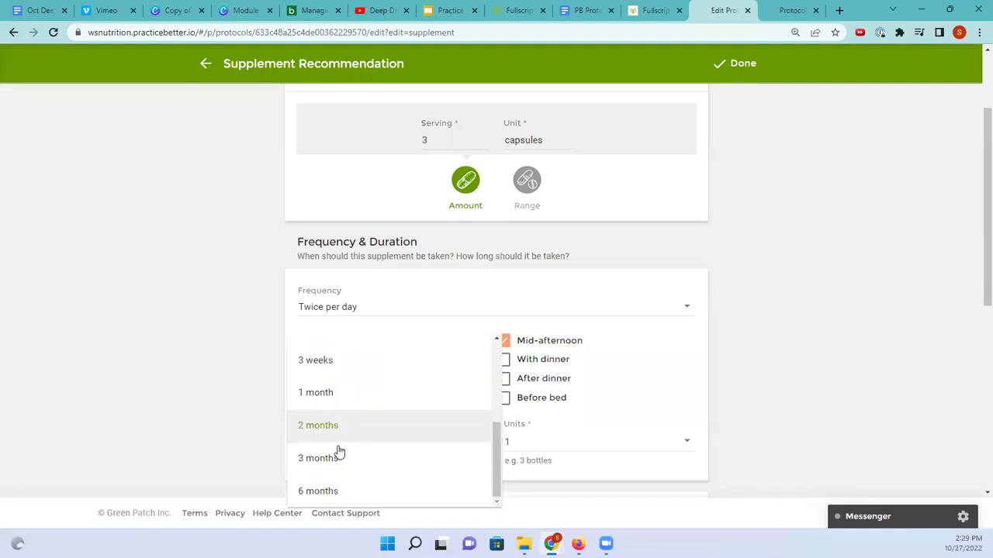
click(336, 459)
scroll(637, 434, down, 1)
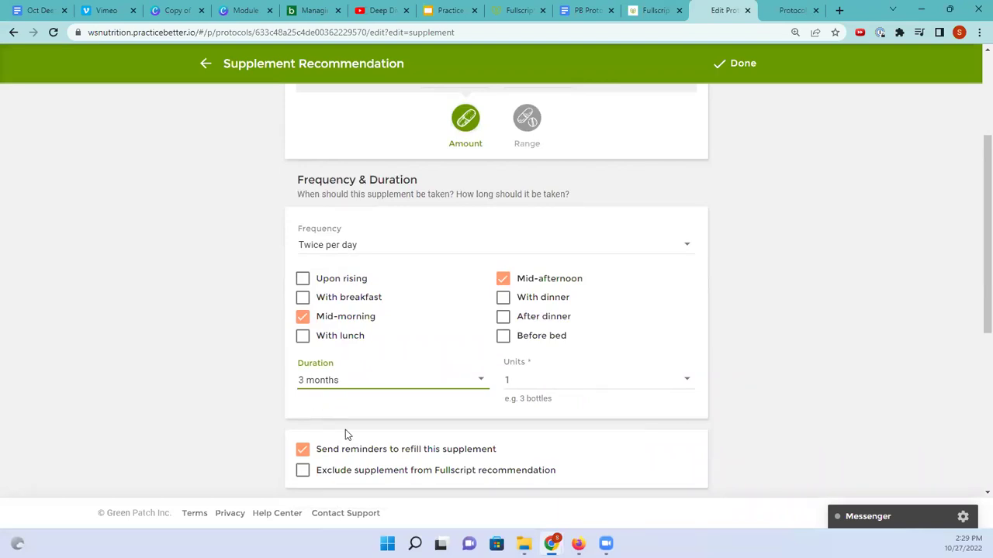
scroll(351, 432, down, 1)
scroll(351, 432, down, 1)
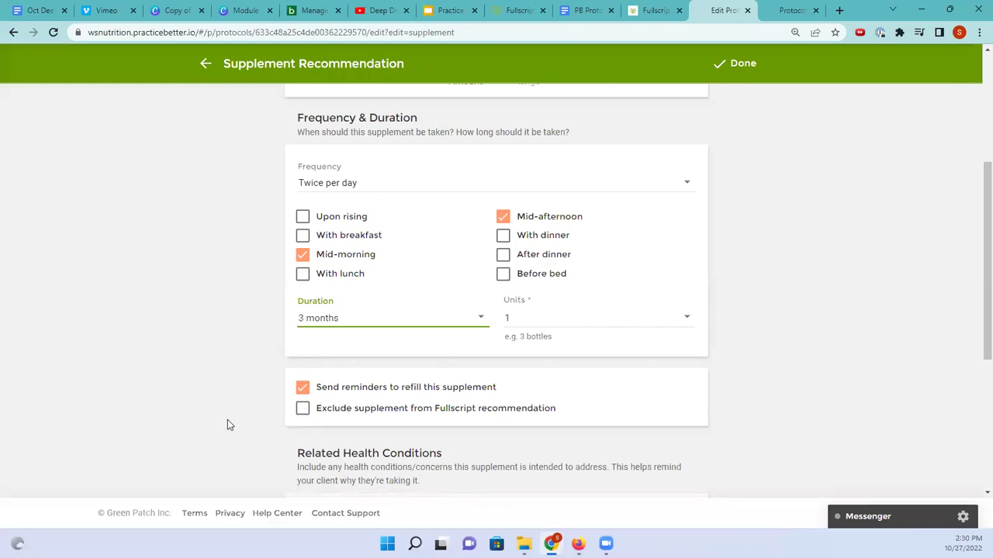
Step: Add Insomnia as a related health condition for Magnesium Citrate and finish editing the supplement recommendation
scroll(228, 424, down, 2)
scroll(228, 423, down, 2)
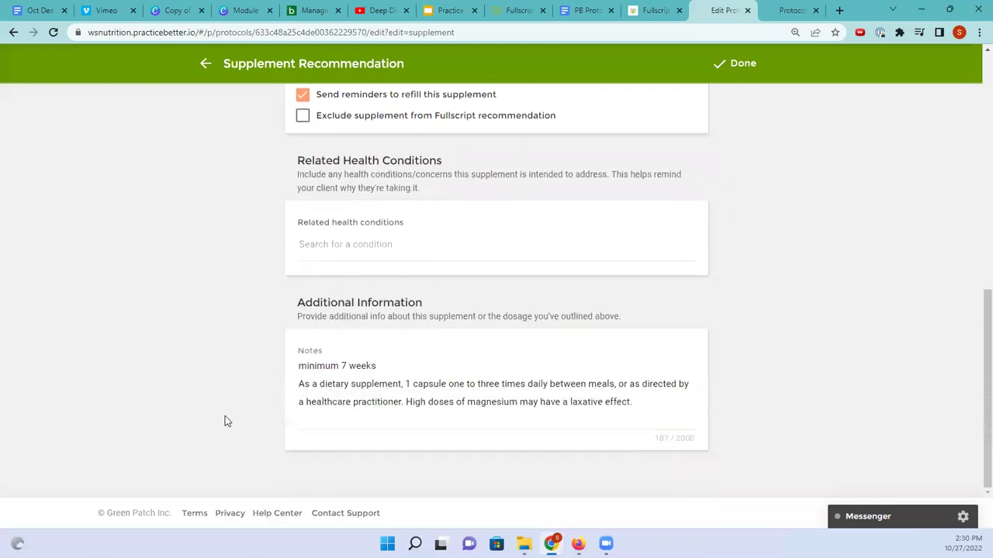
click(314, 250)
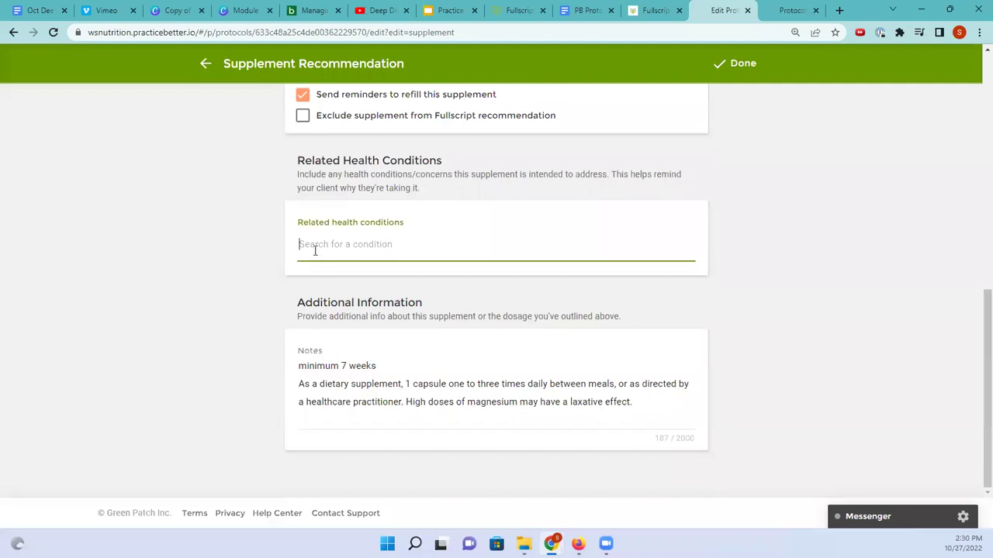
text(Insomnia)
key(Return)
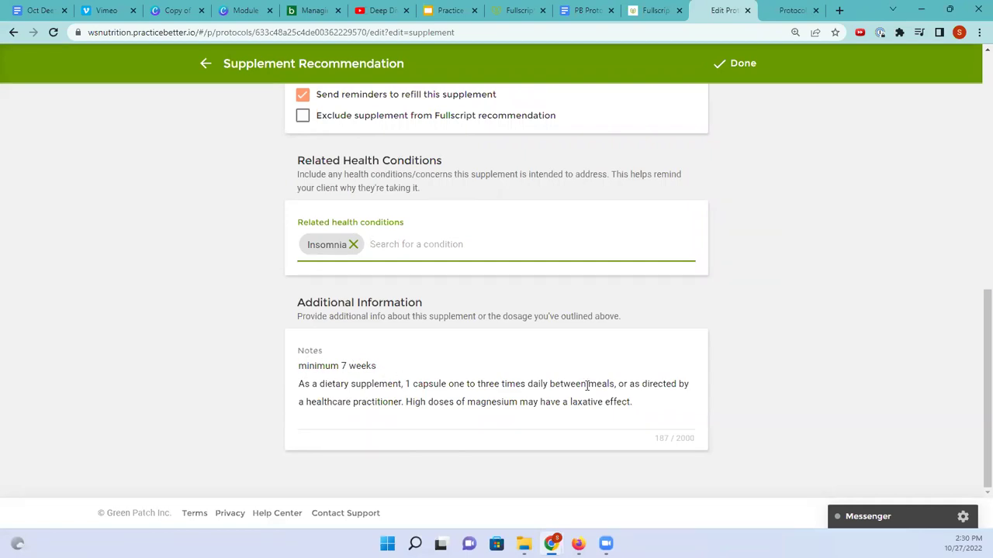
scroll(575, 316, up, 6)
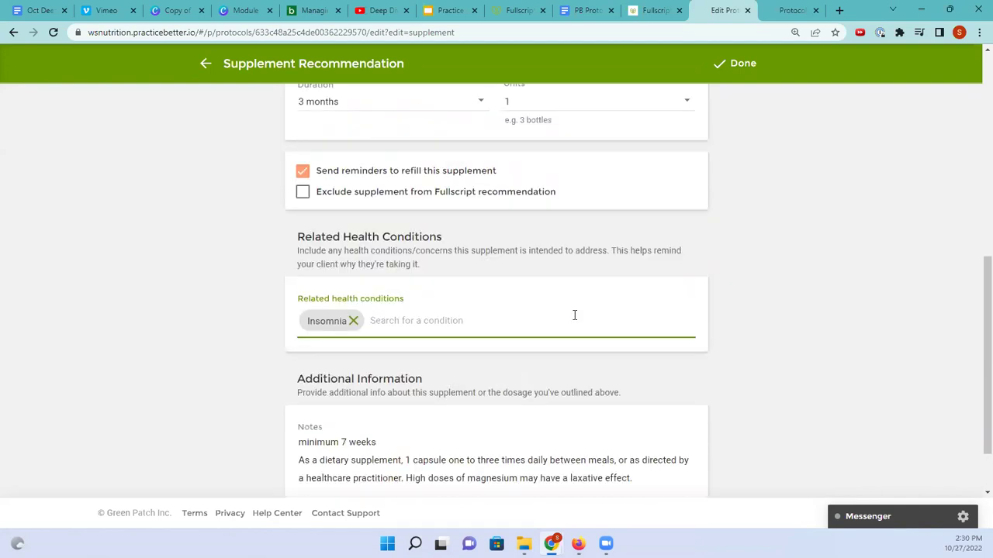
scroll(574, 314, up, 1)
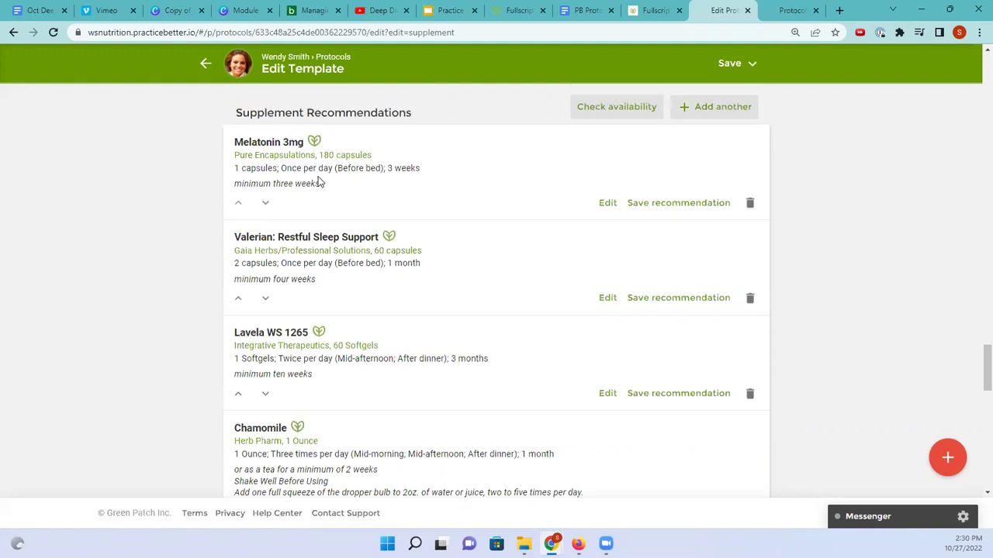
Step: Review the template's supplement recommendations, Fullscript recommendation option, lifestyle recommendations and supporting documents
scroll(320, 182, up, 1)
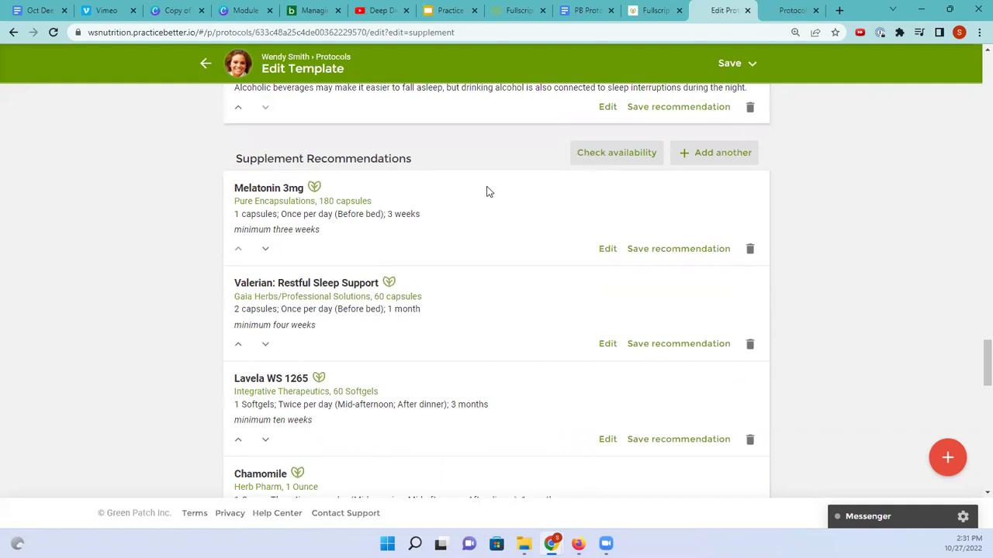
scroll(473, 205, down, 3)
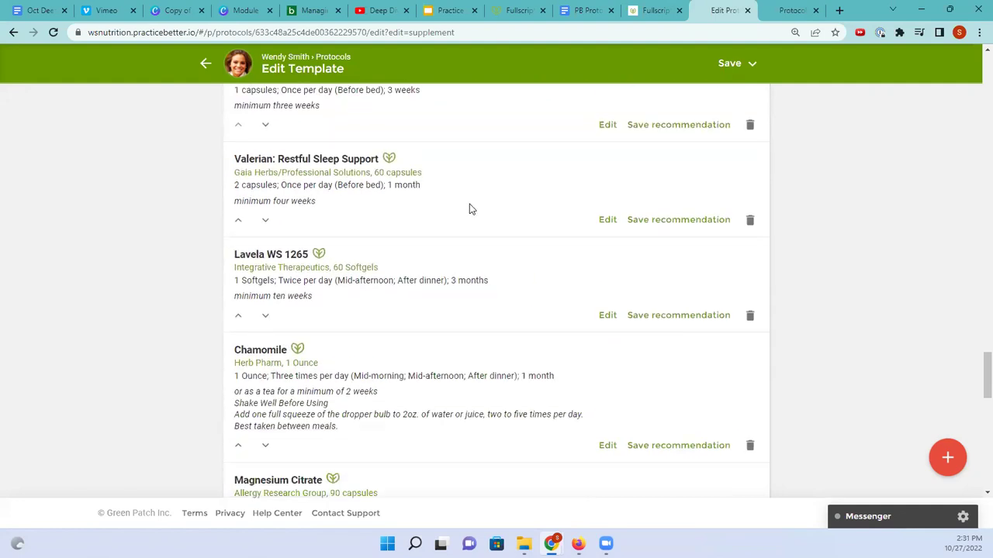
scroll(470, 204, down, 2)
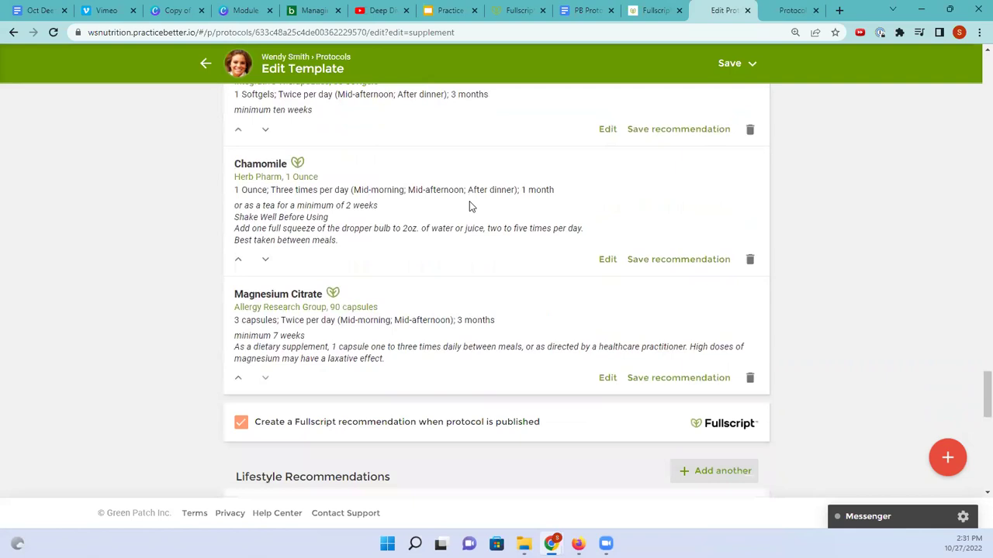
scroll(471, 207, down, 4)
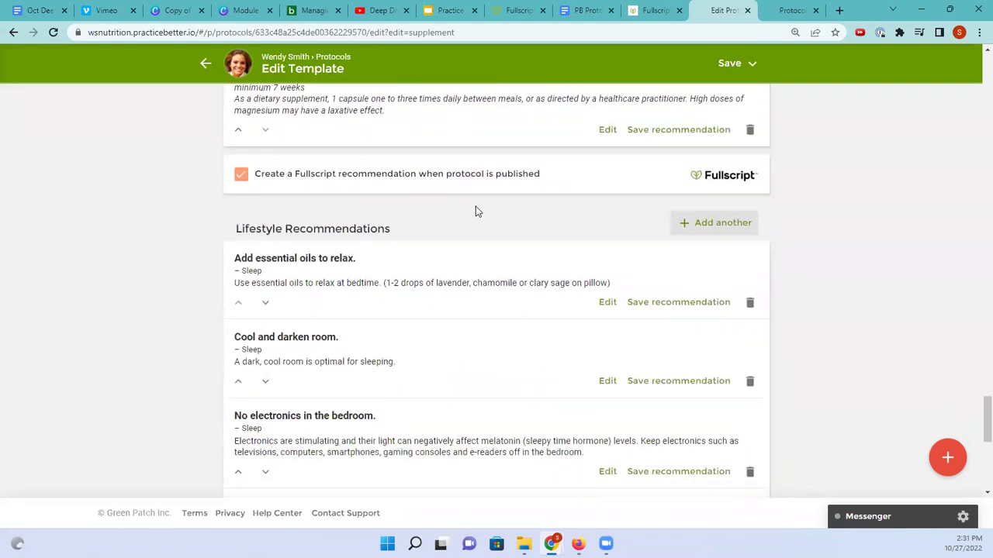
scroll(476, 206, down, 5)
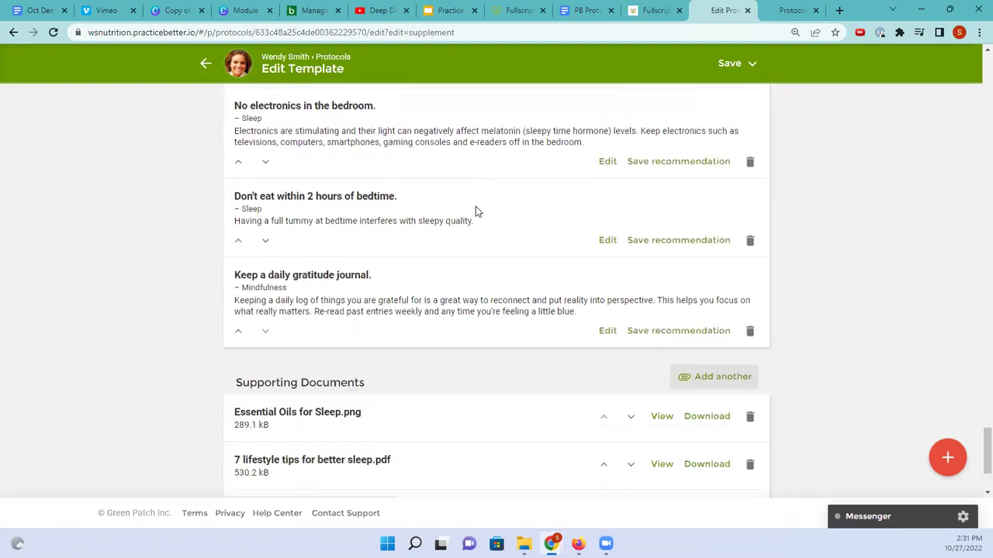
scroll(475, 206, down, 1)
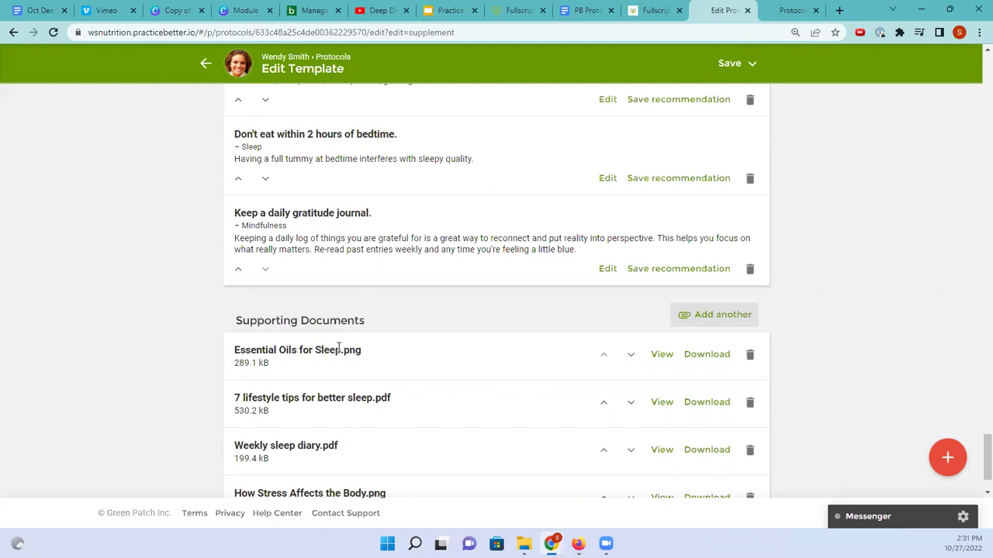
scroll(458, 380, up, 2)
scroll(460, 378, up, 4)
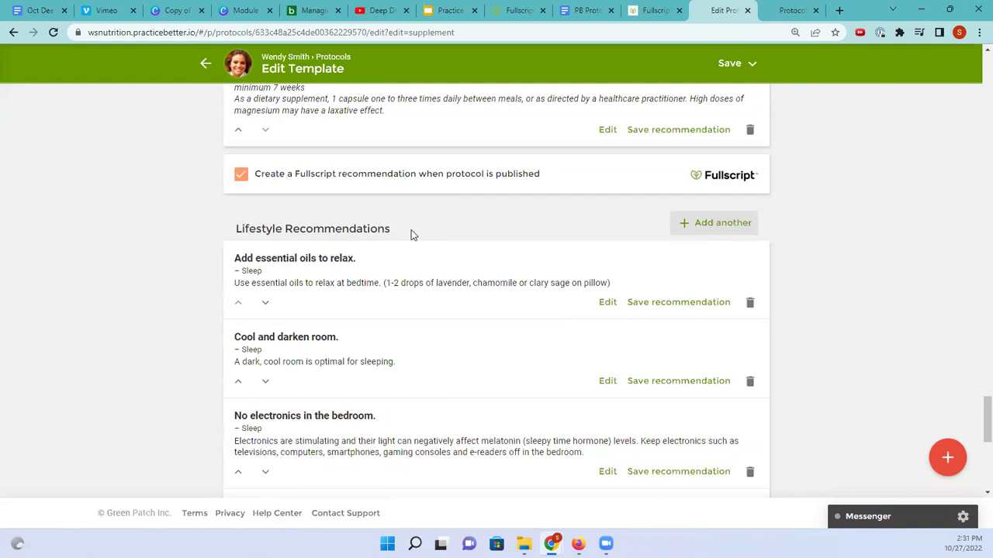
Step: Add the curated Sleep lifestyle recommendation "Add essential oils to relax." to the template
click(732, 226)
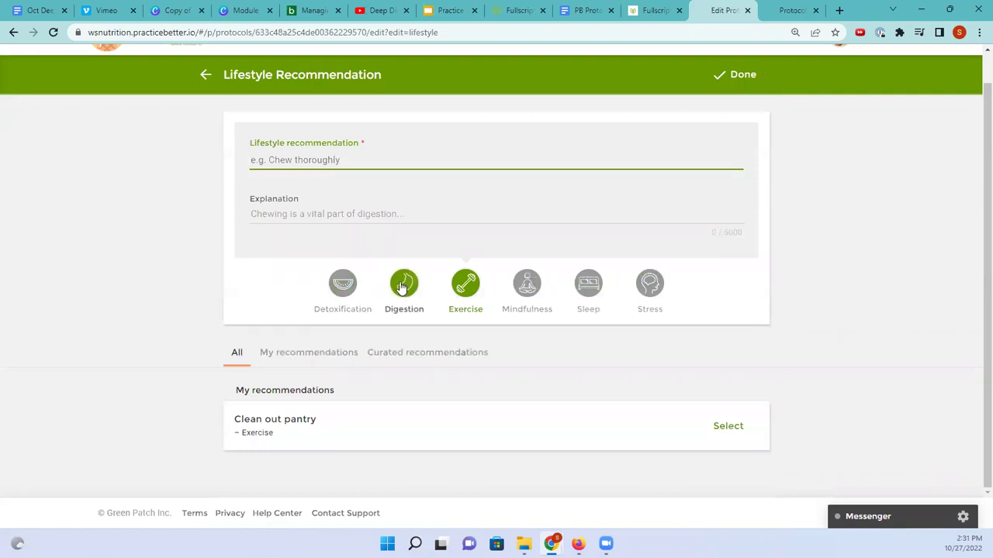
click(590, 283)
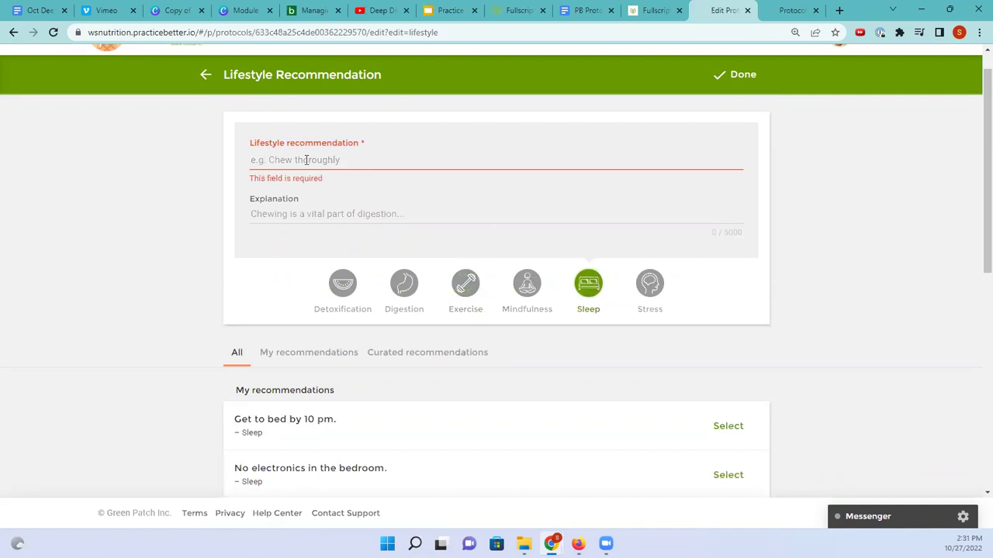
scroll(348, 163, down, 1)
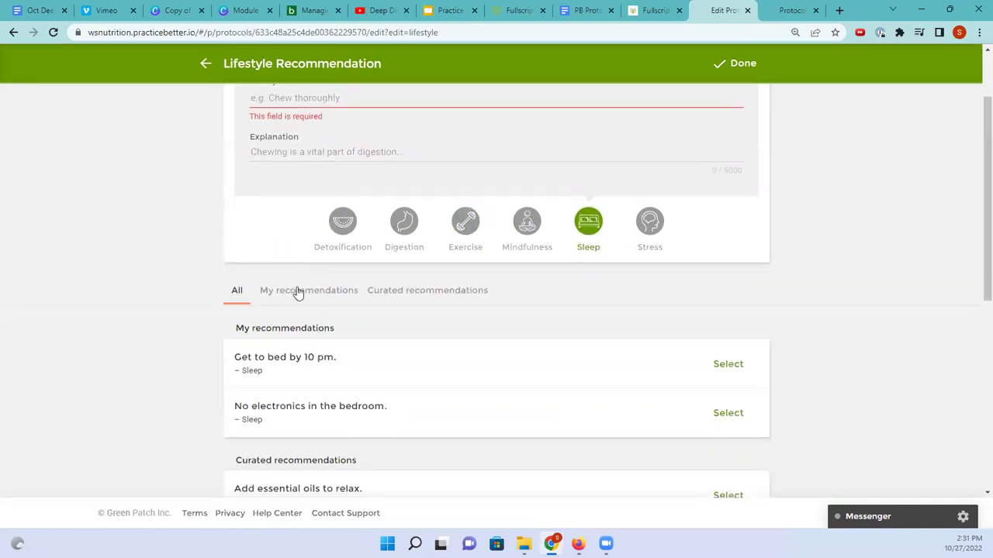
click(446, 293)
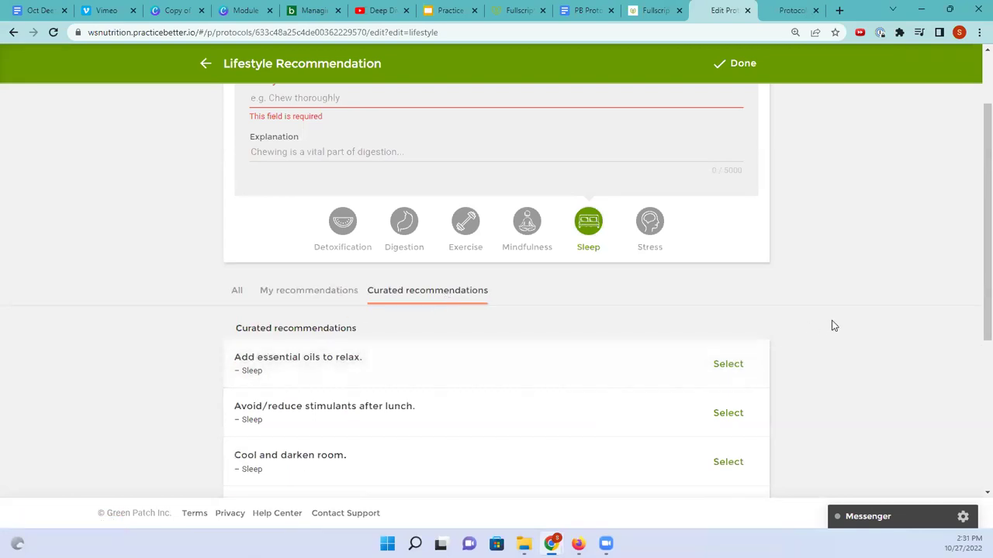
scroll(833, 324, down, 1)
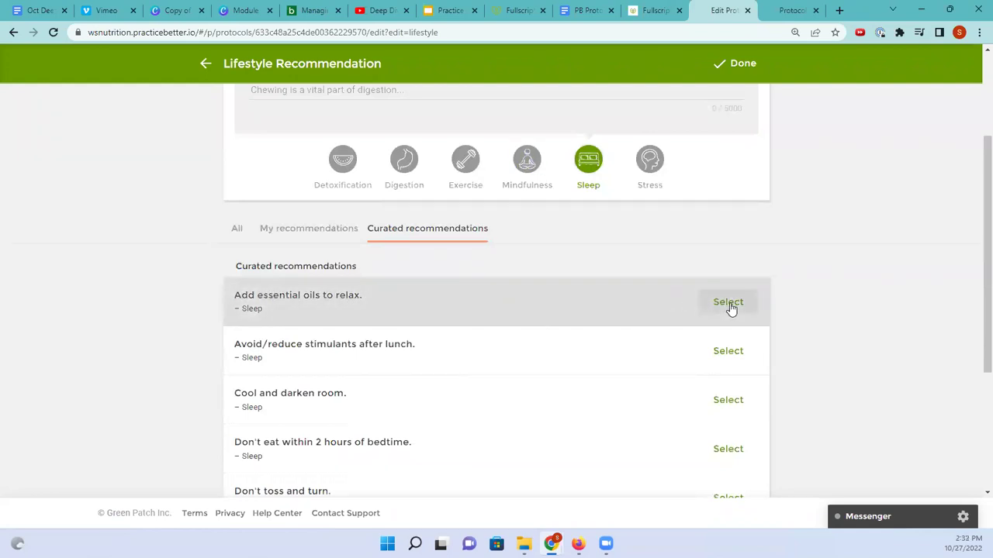
click(729, 302)
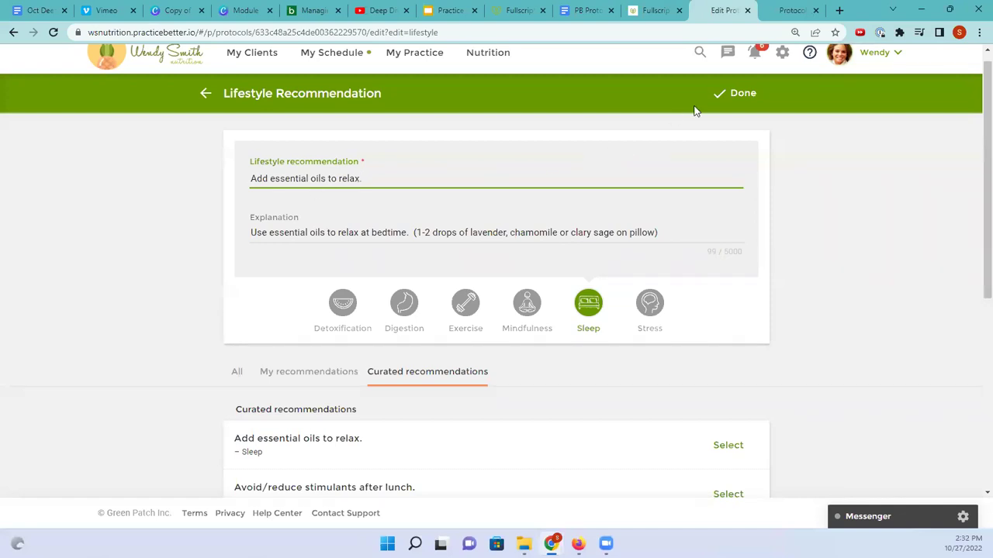
click(732, 94)
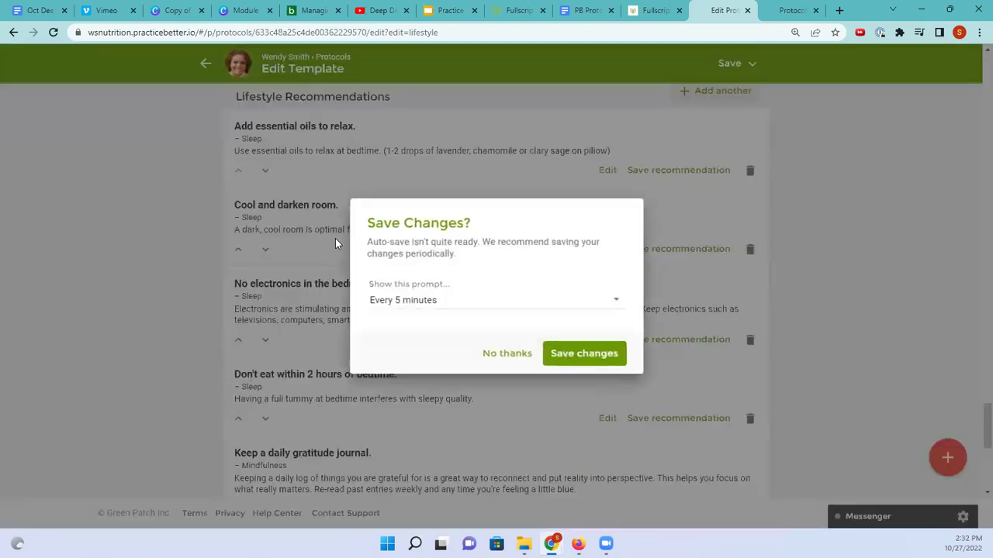
Step: Save the changes to the protocol template and return to its lifestyle recommendations
click(575, 358)
scroll(384, 208, up, 5)
scroll(378, 218, up, 1)
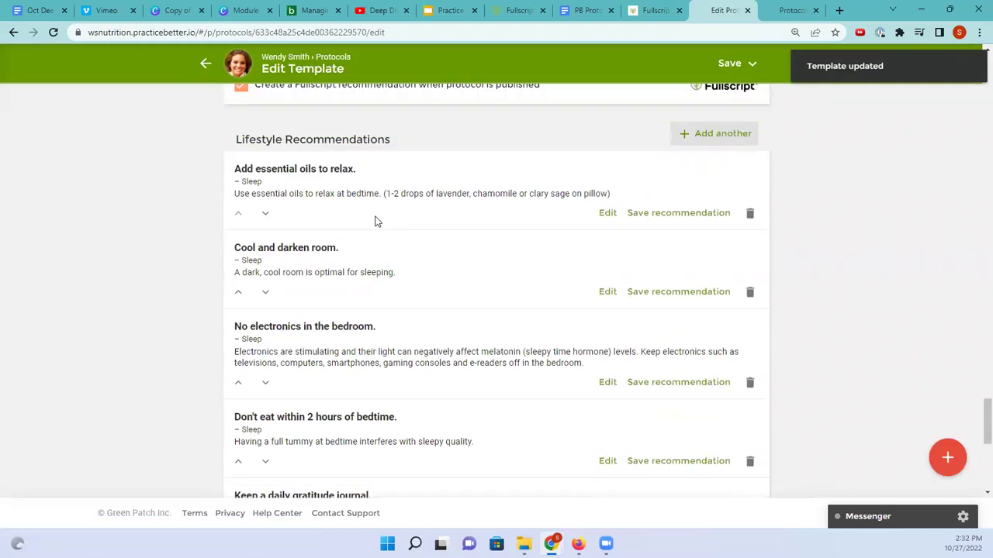
Step: Save the "Add essential oils to relax." lifestyle recommendation for reuse with the additional tag sleep
click(668, 218)
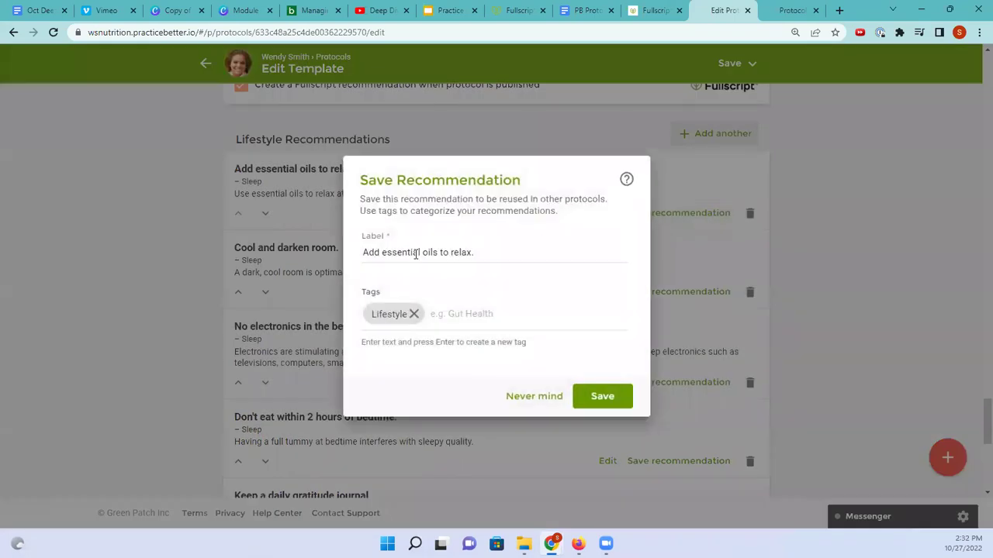
click(435, 318)
text(Sleep)
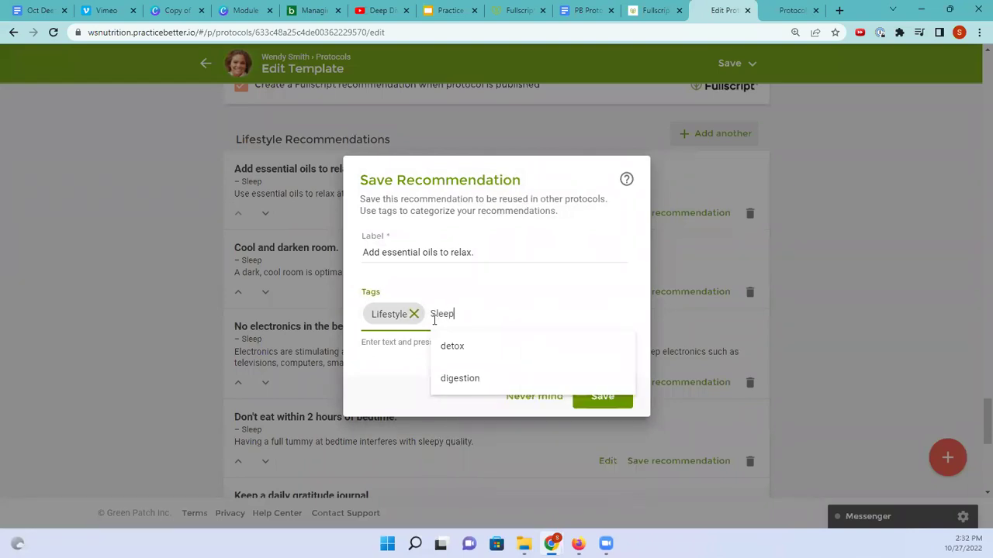
key(Return)
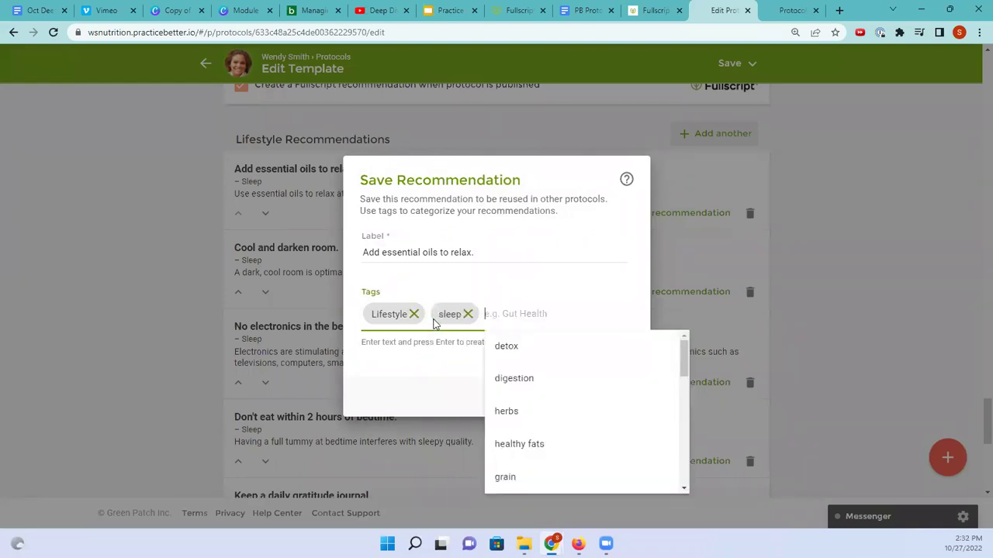
click(429, 388)
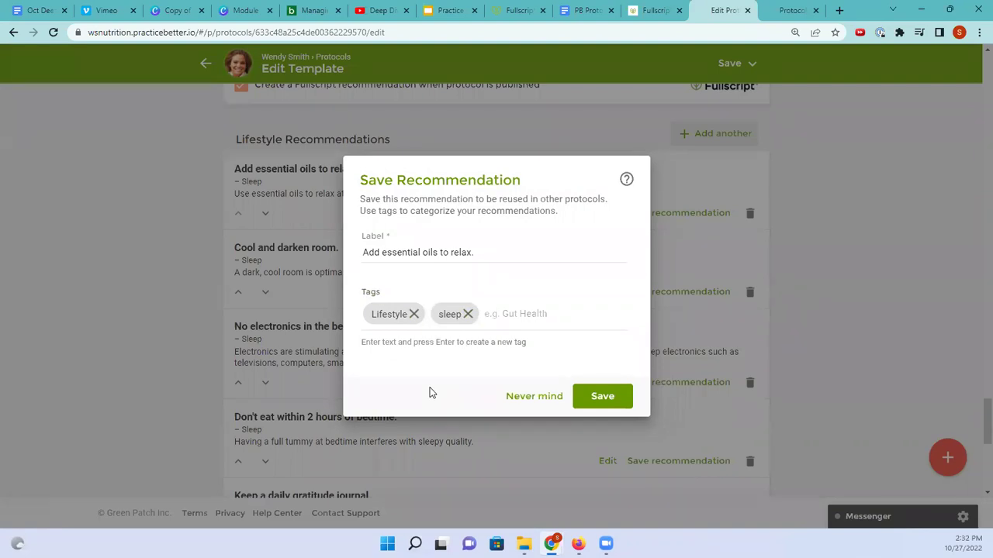
click(597, 398)
click(596, 447)
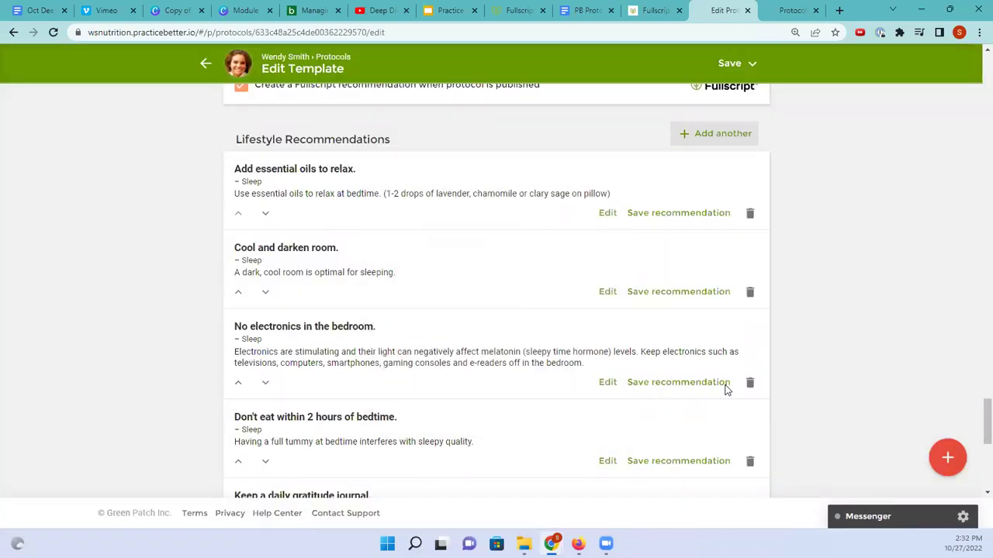
Step: Browse the saved recommendations for the protocol, filtering them by the insomnia and sleep tags
click(945, 462)
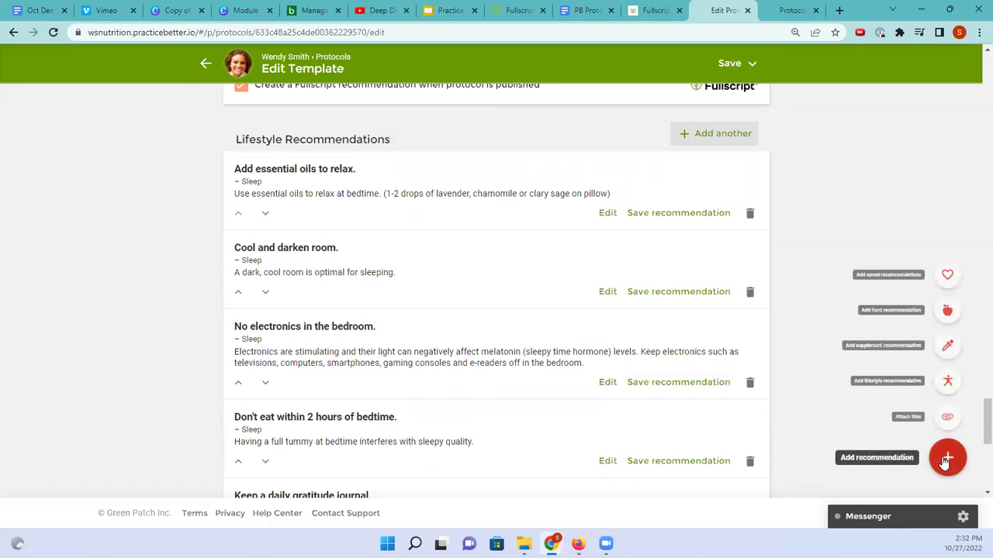
click(947, 274)
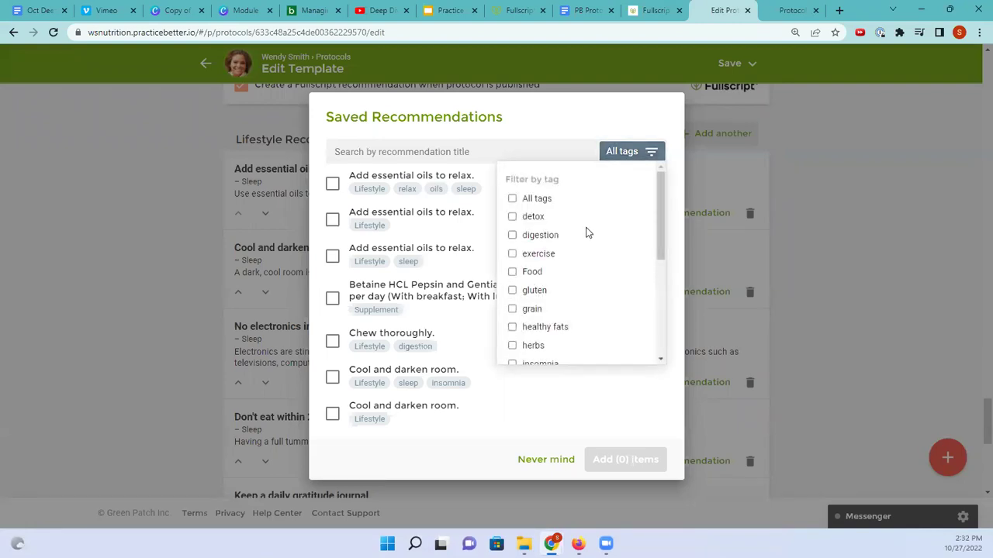
scroll(580, 238, down, 1)
scroll(581, 240, down, 1)
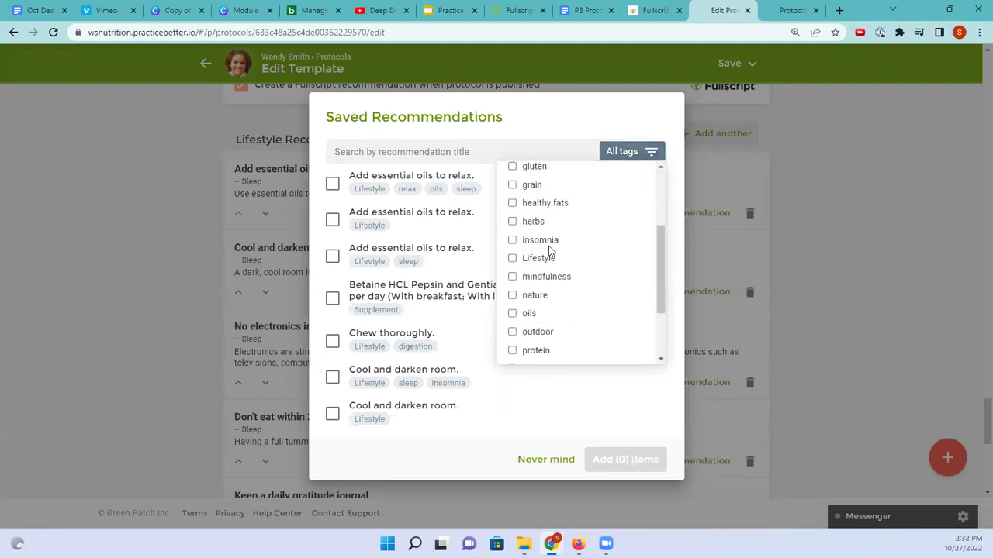
click(513, 240)
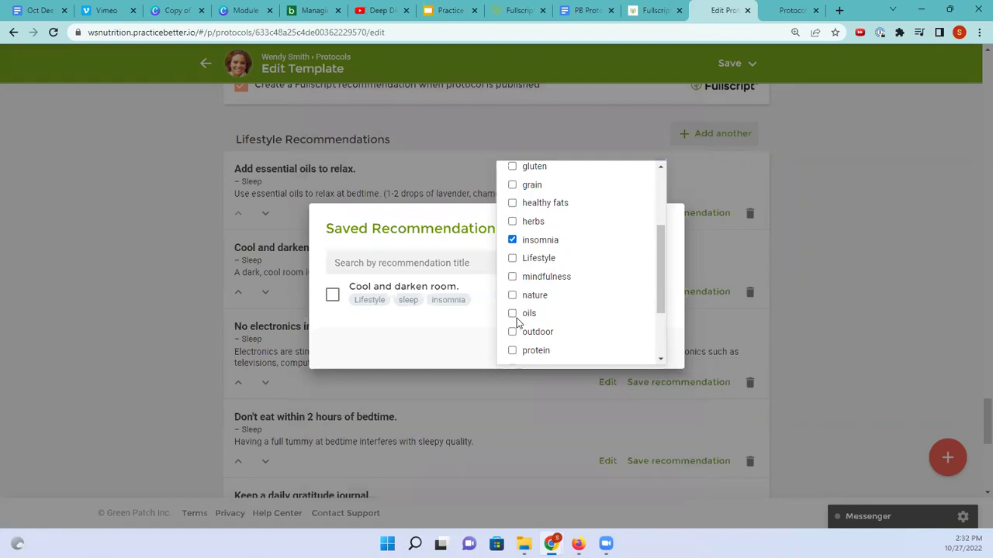
scroll(513, 326, down, 2)
click(512, 325)
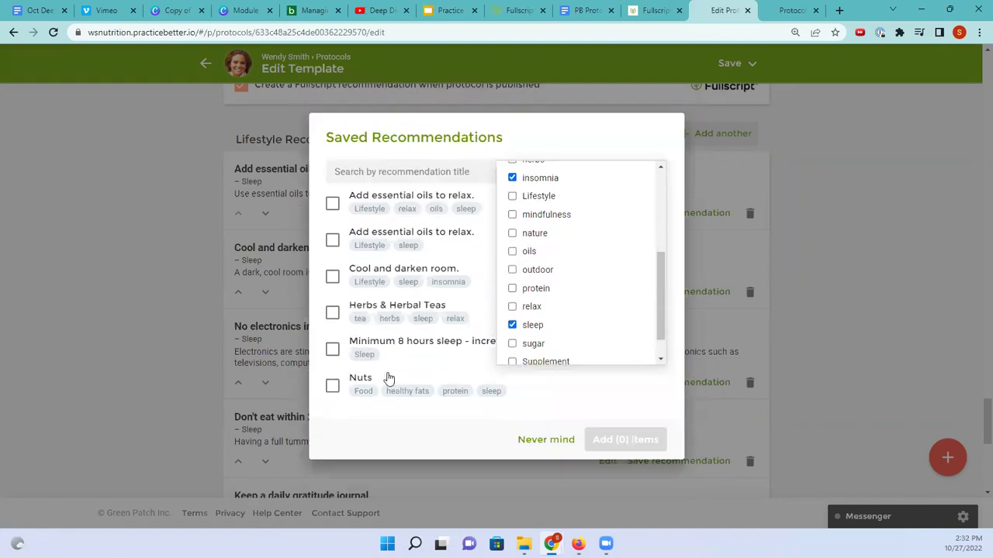
Step: Select all the filtered saved recommendations, from "Add essential oils to relax." to Nuts, and dismiss the selection without adding them
click(329, 211)
click(332, 203)
click(332, 239)
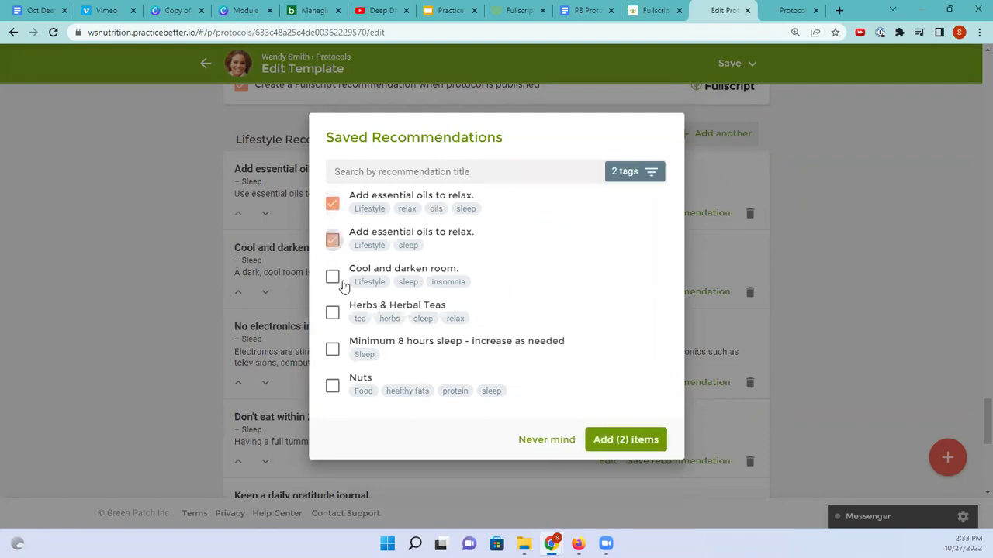
click(332, 277)
click(332, 313)
click(332, 349)
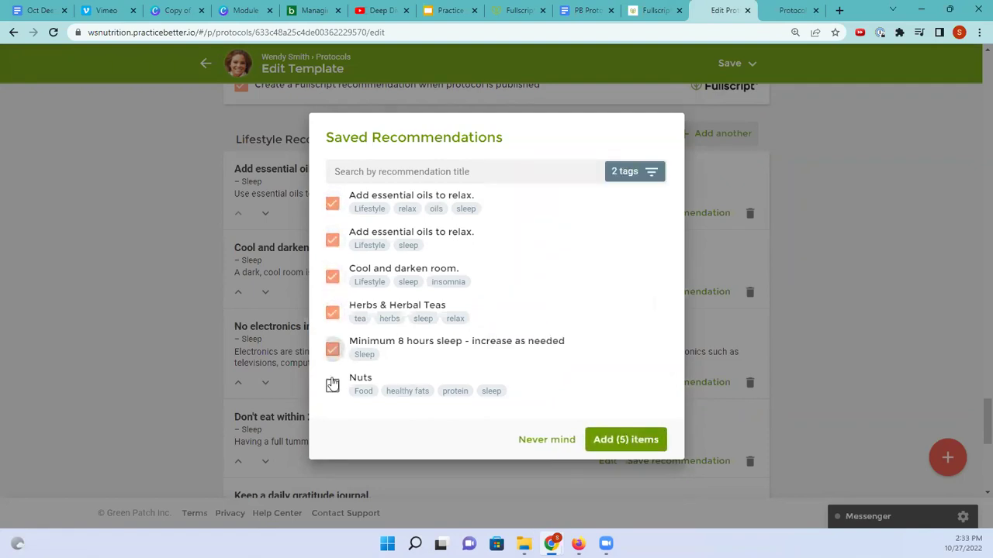
click(332, 386)
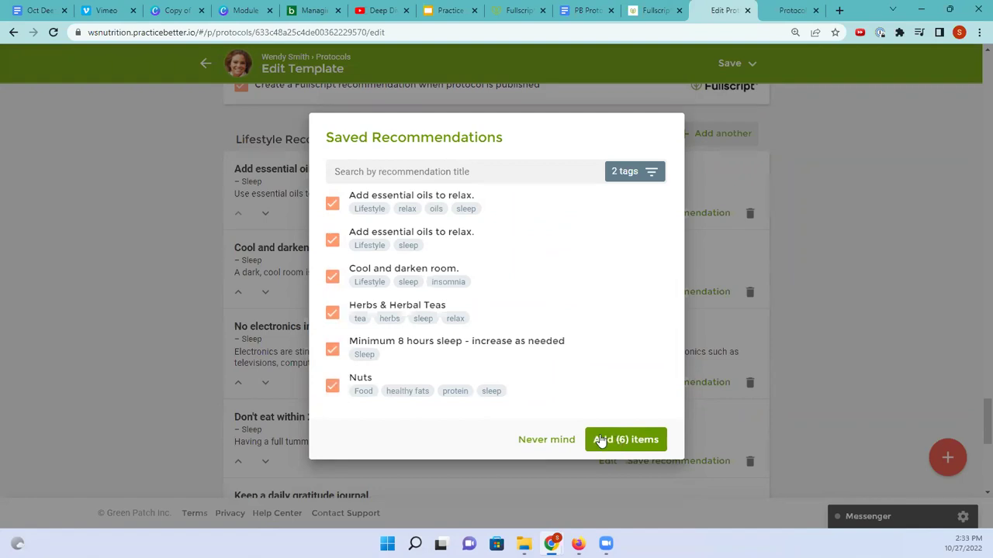
click(541, 437)
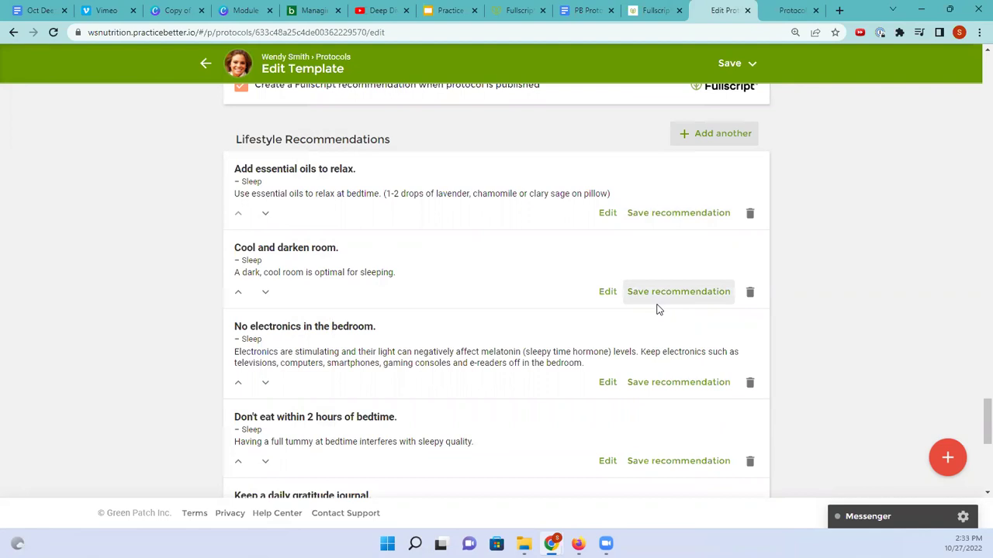
Step: Review the template's lifestyle recommendations, supporting documents, supplement recommendations and food recommendations
scroll(655, 312, down, 1)
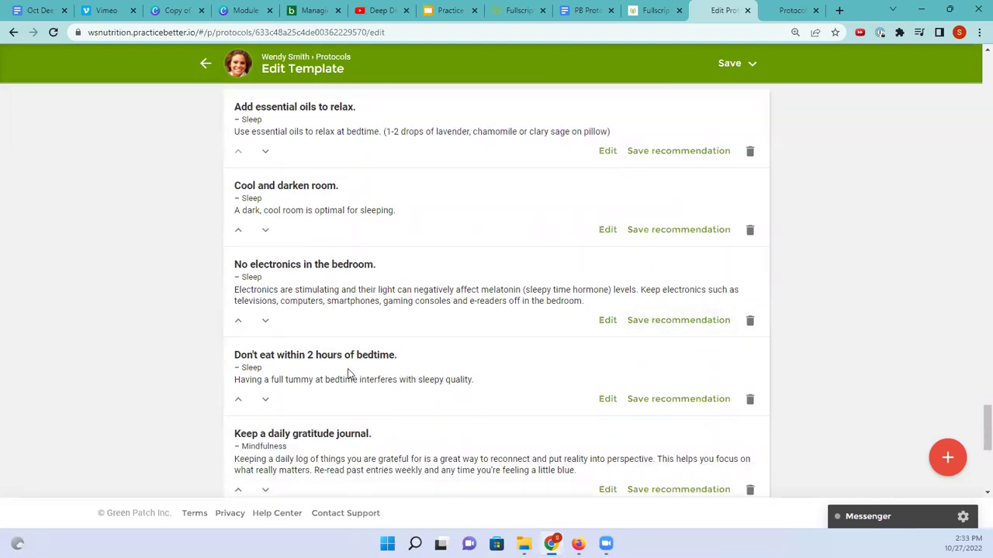
scroll(347, 369, down, 2)
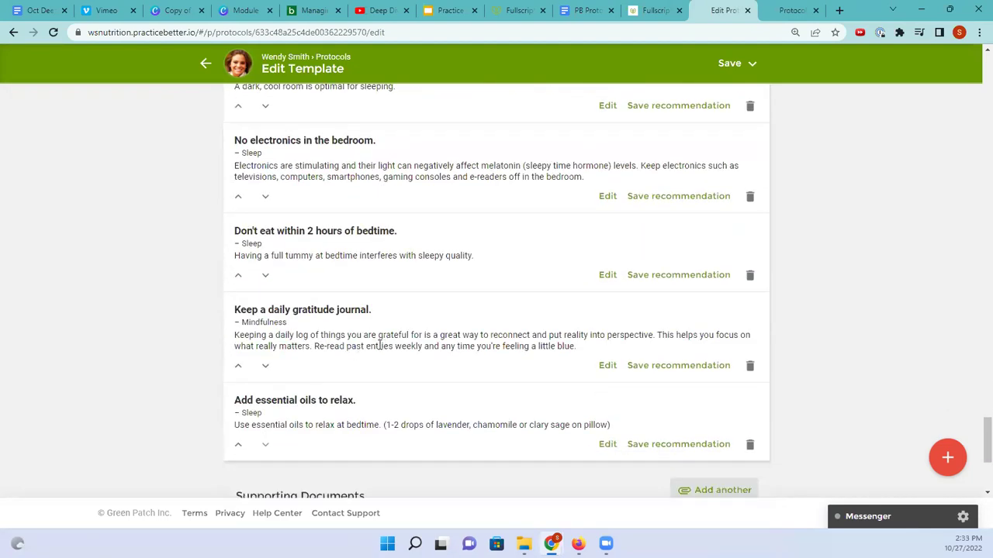
scroll(380, 347, down, 1)
scroll(388, 353, down, 2)
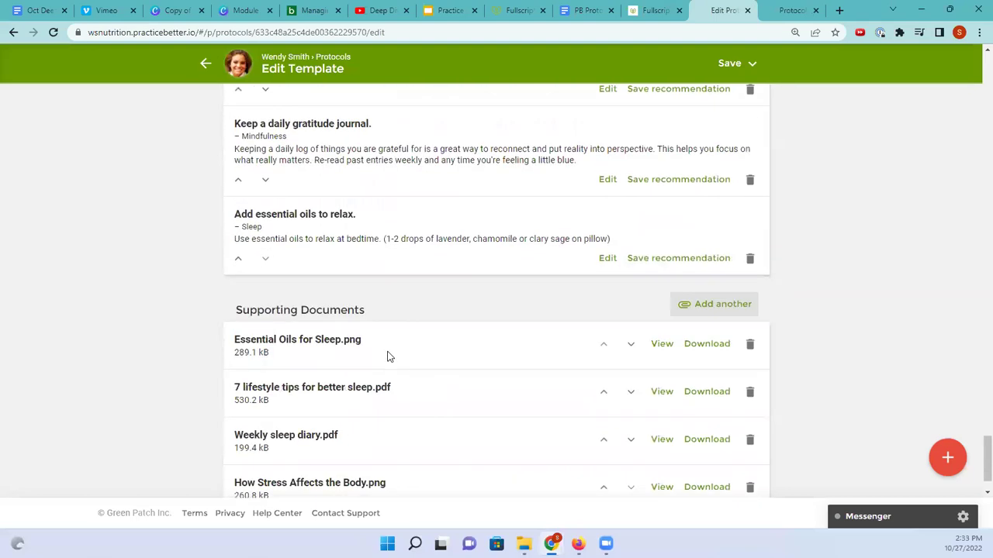
scroll(388, 352, up, 15)
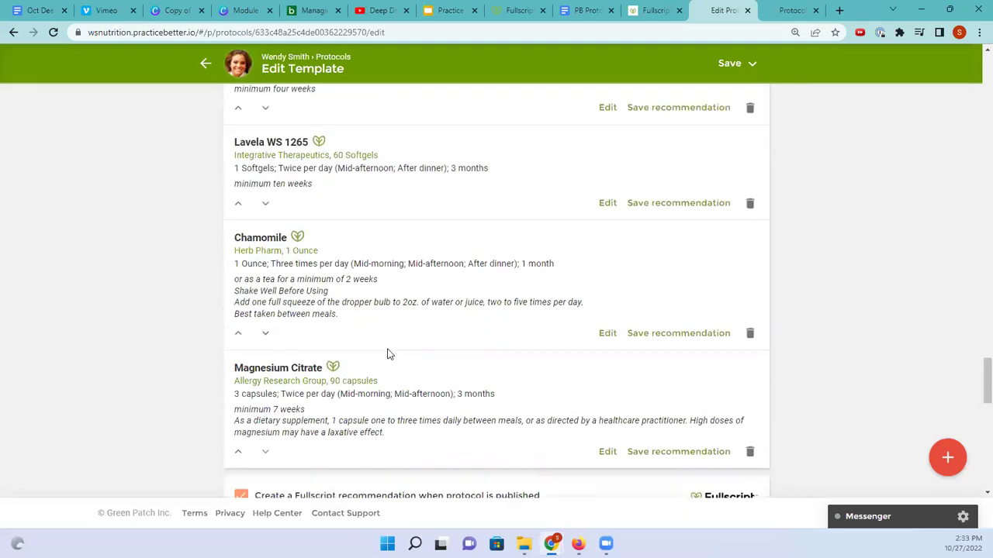
scroll(389, 352, up, 6)
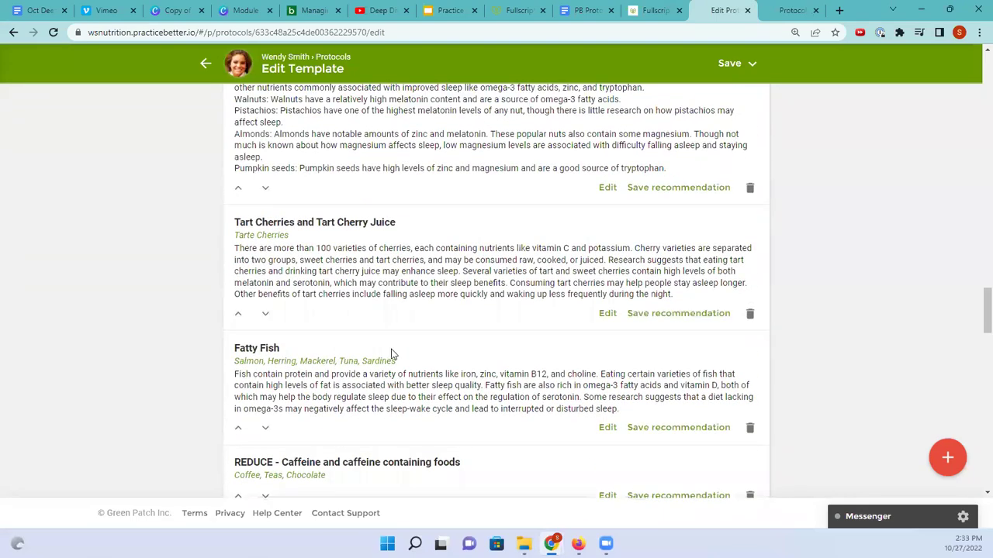
scroll(392, 353, up, 1)
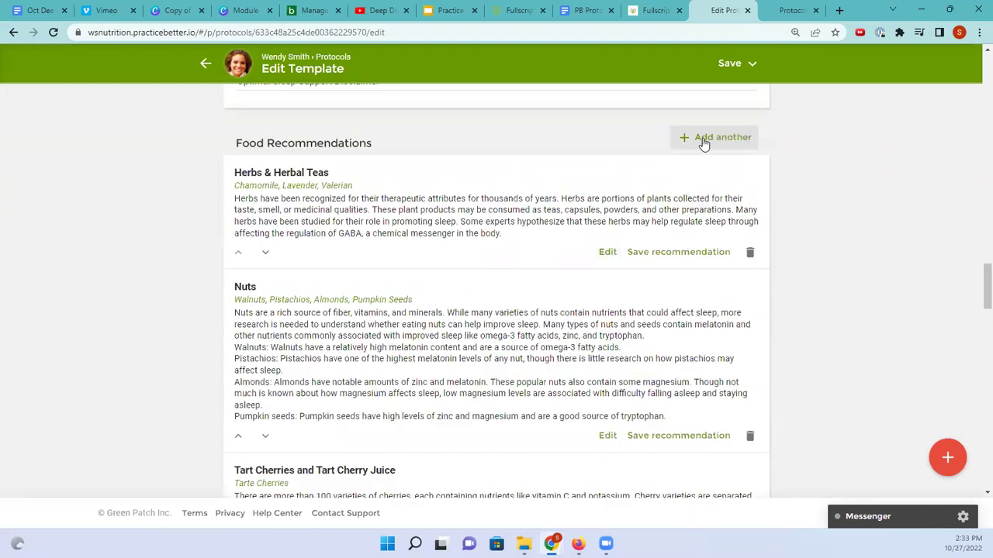
Step: Try the Reduce and Exclude options on the Herbs & Herbal Teas food recommendation, return it to Include and finish editing
click(608, 253)
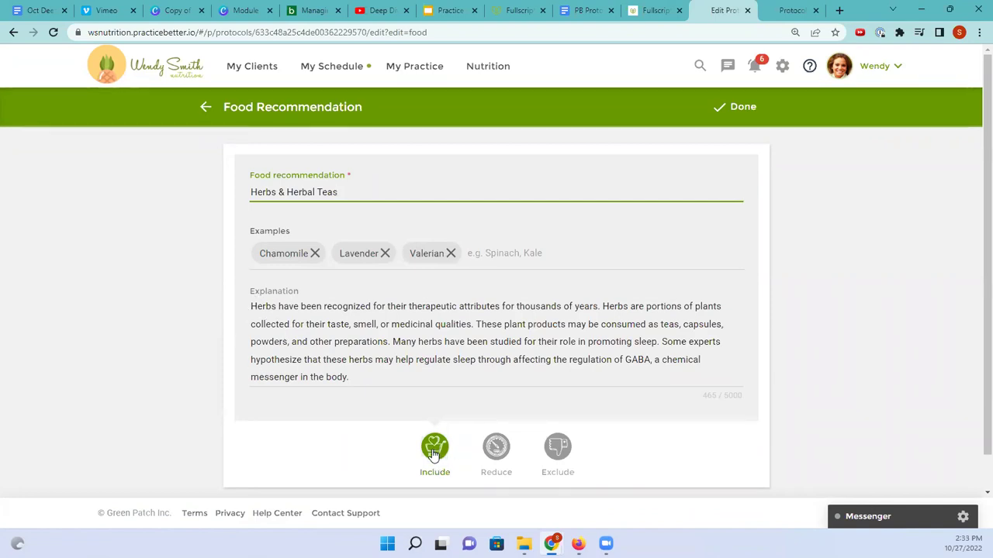
click(500, 448)
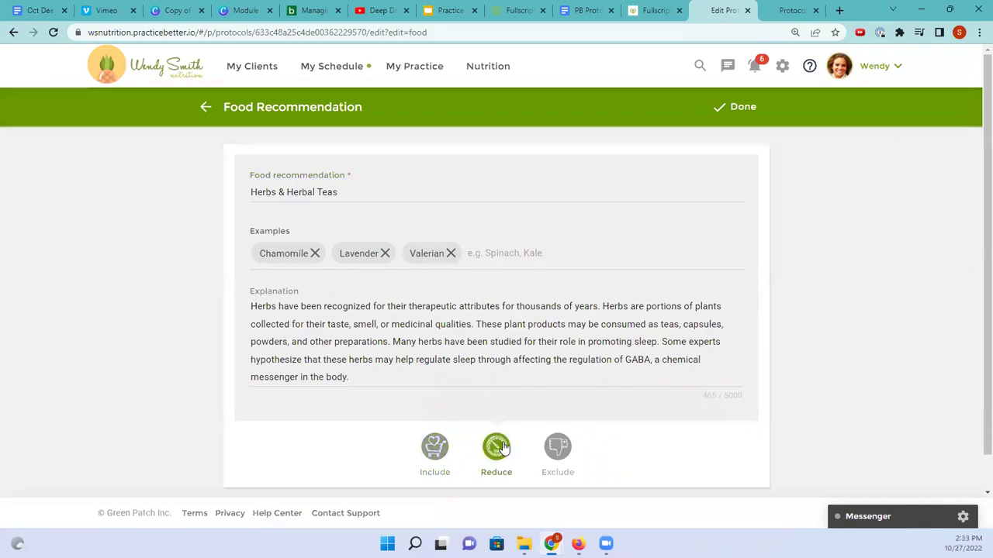
click(559, 448)
click(497, 447)
click(434, 447)
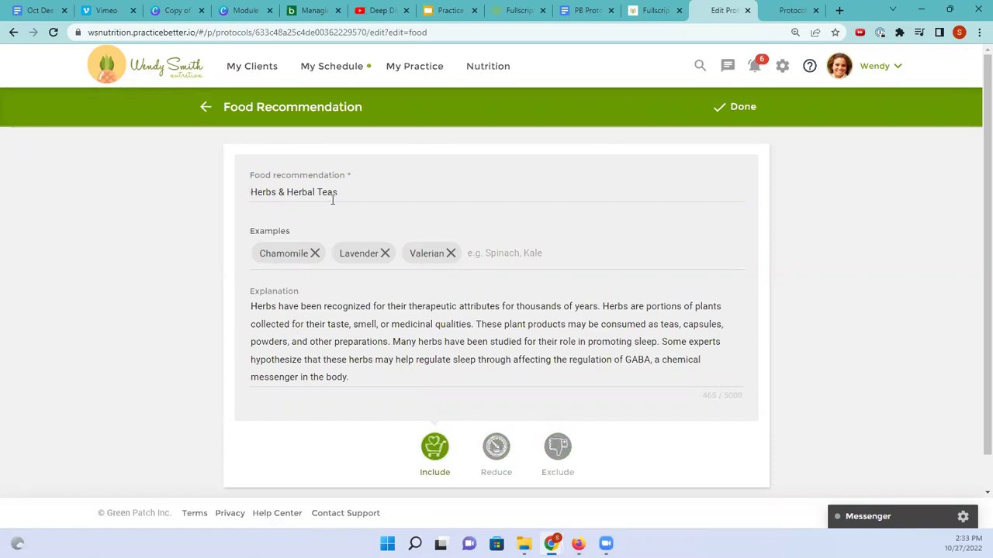
click(733, 108)
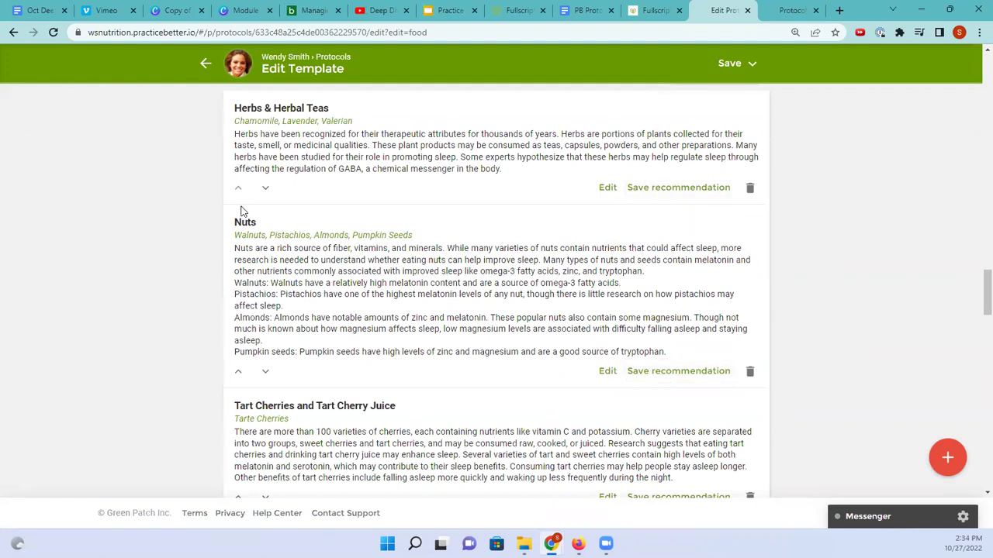
Step: Move Herbs & Herbal Teas below Nuts in the food recommendations and back up to first place
click(265, 188)
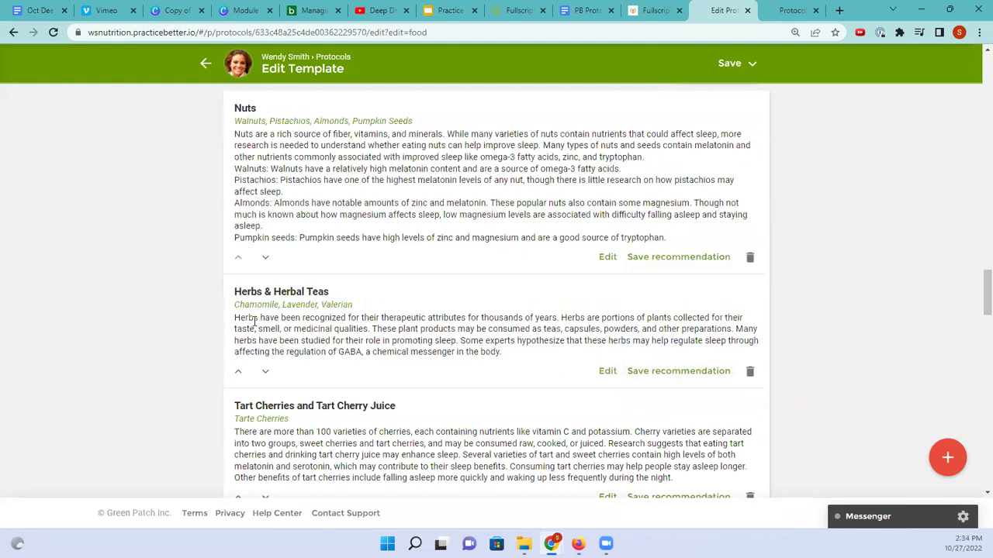
click(237, 373)
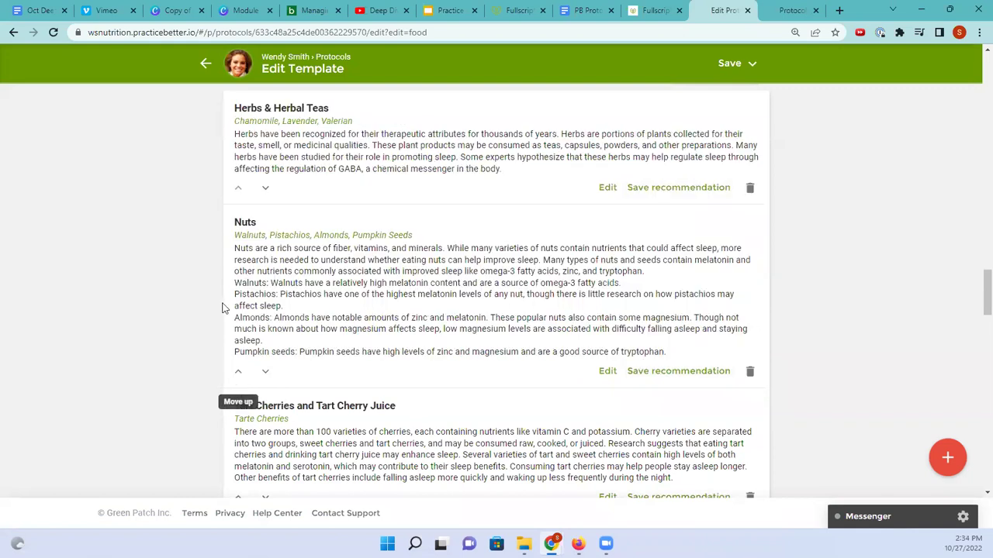
Step: Browse the files available to attach to the template as supporting documents and cancel without attaching any
scroll(233, 295, down, 4)
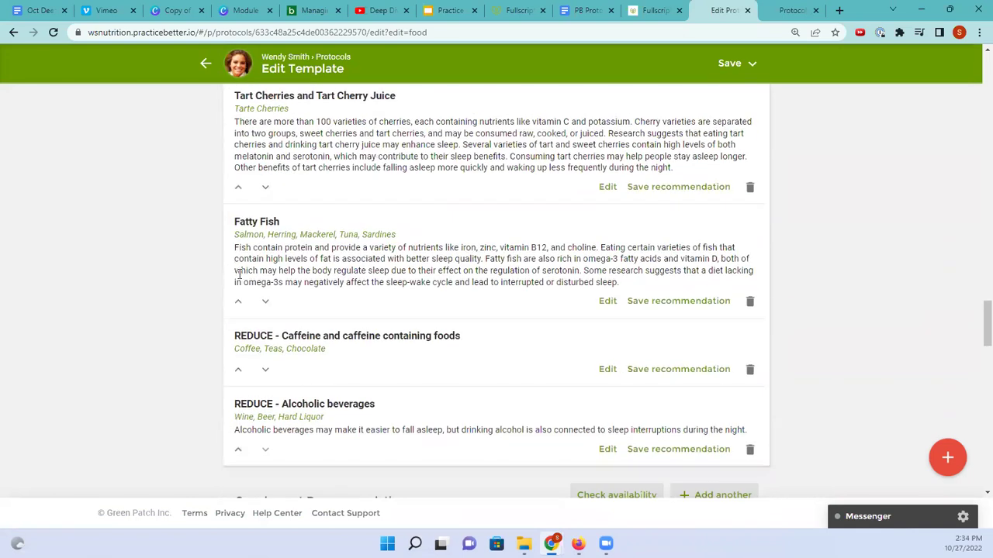
scroll(404, 281, down, 2)
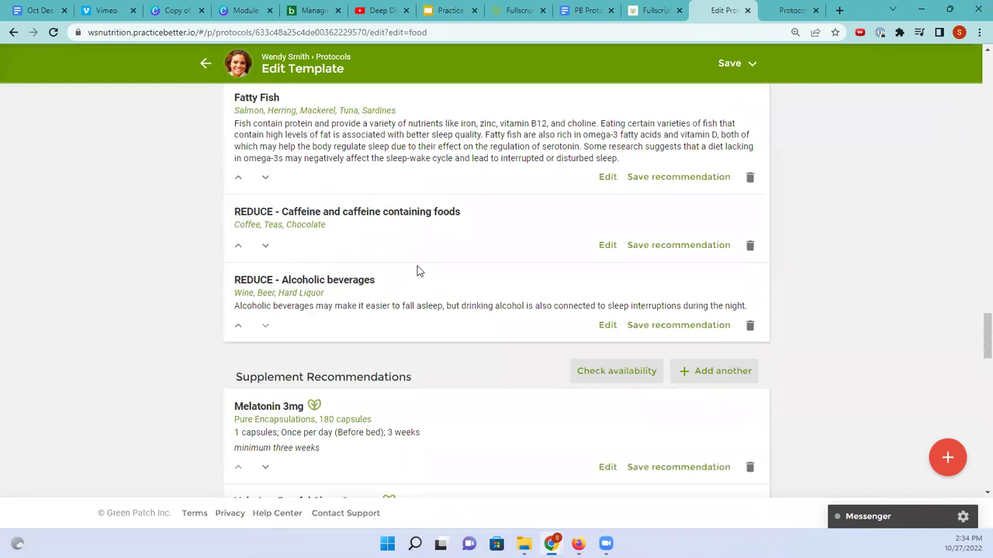
scroll(419, 268, down, 10)
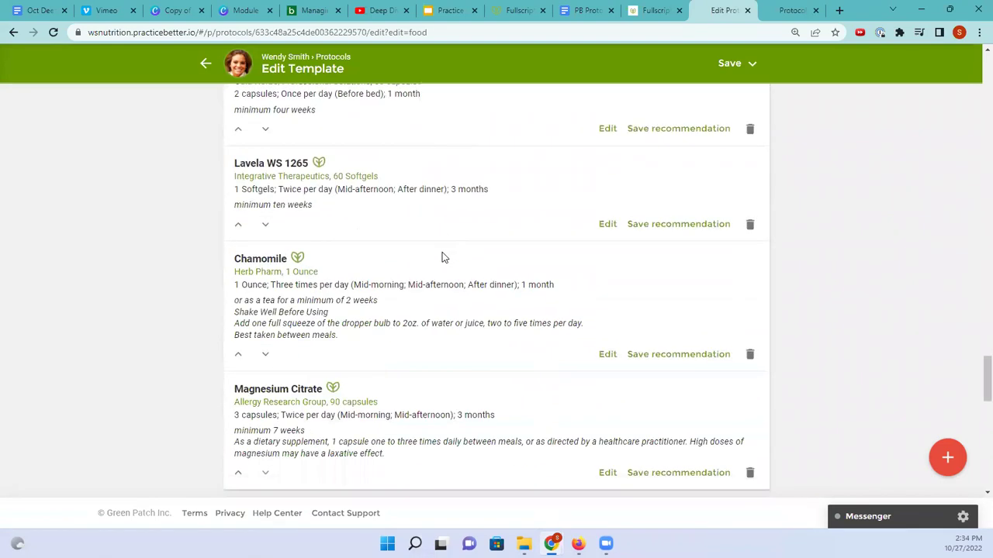
scroll(442, 258, down, 6)
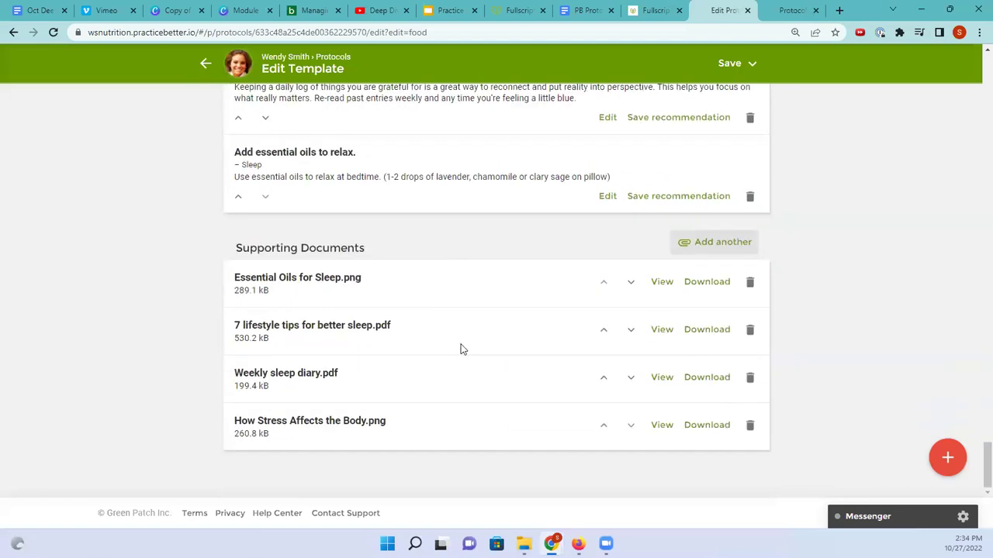
click(944, 462)
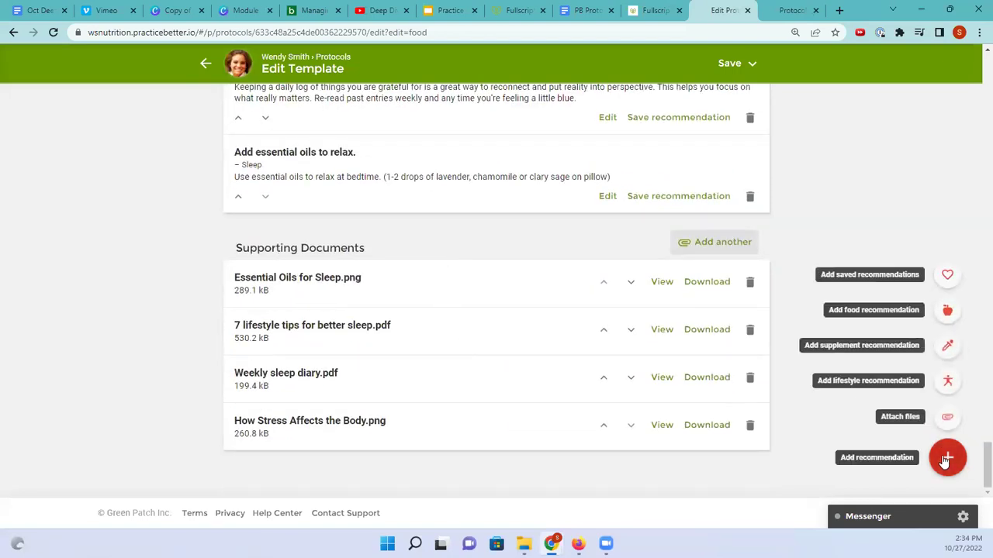
click(948, 418)
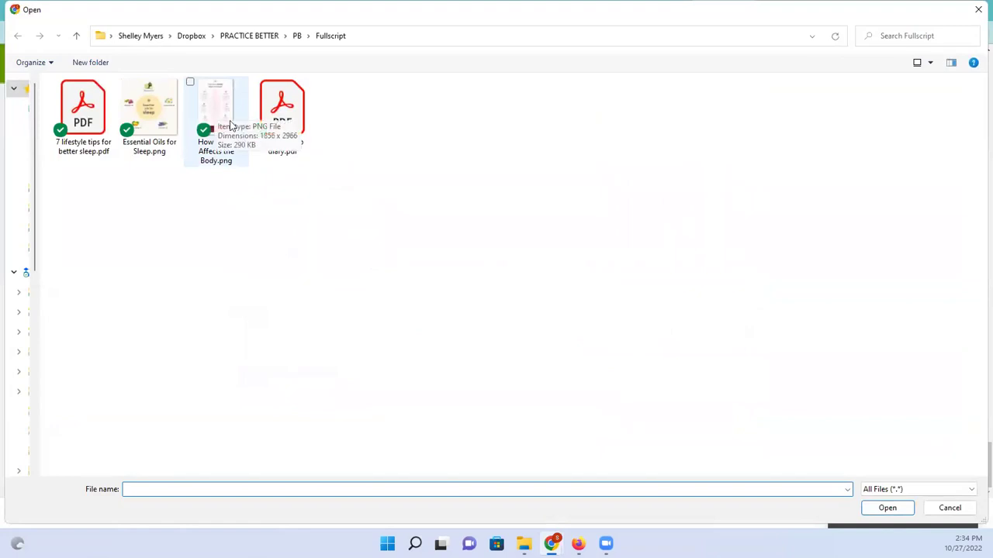
click(950, 508)
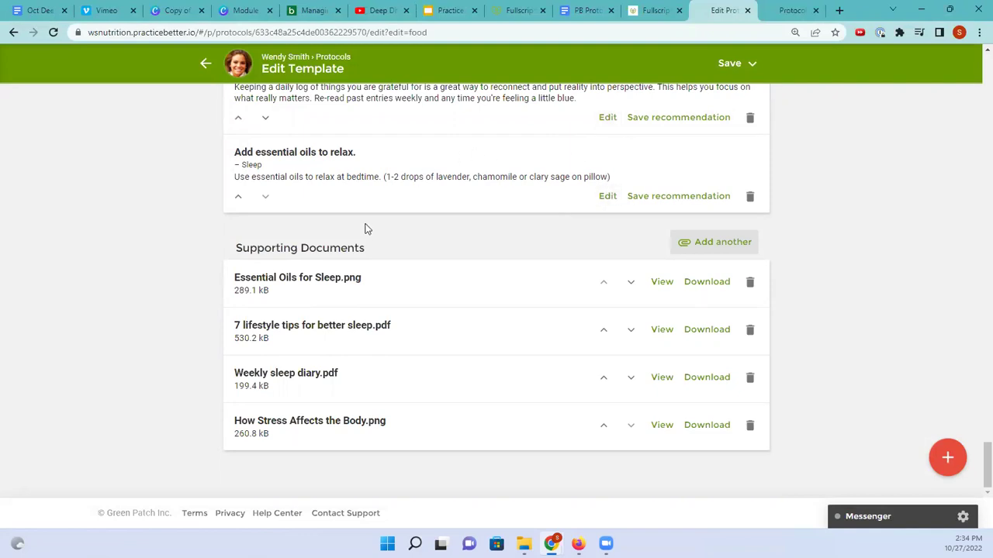
Step: Save the changes to the sleep support template and return to the list of protocol templates
click(729, 68)
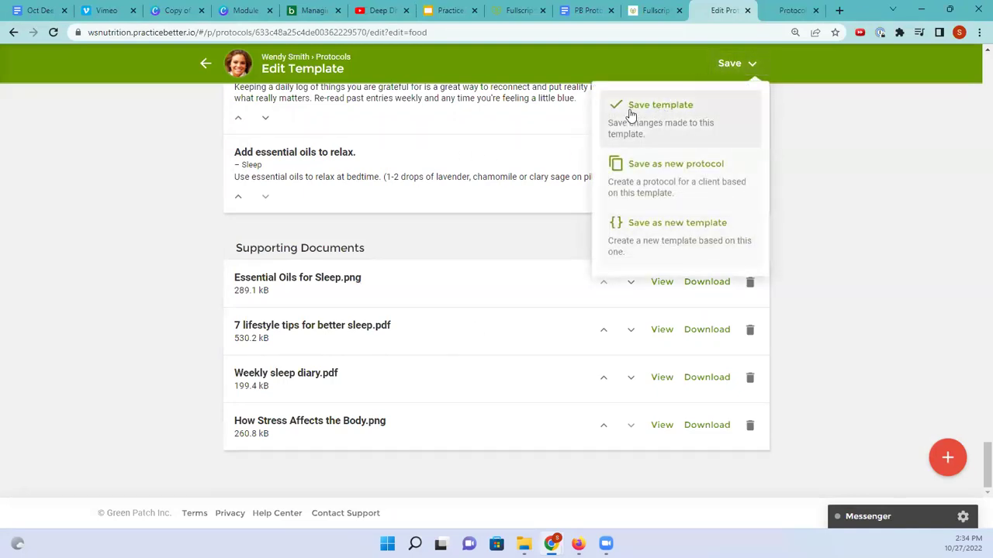
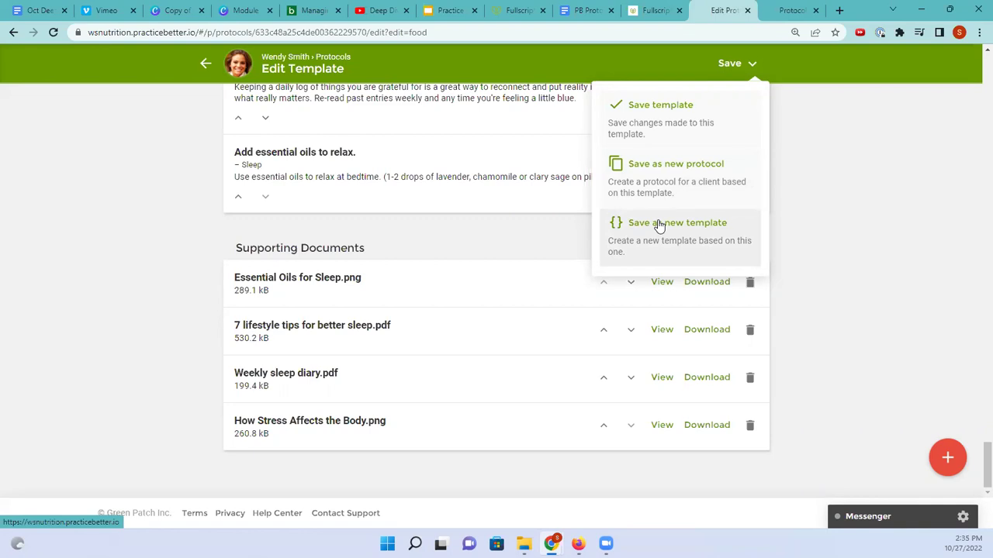
click(645, 117)
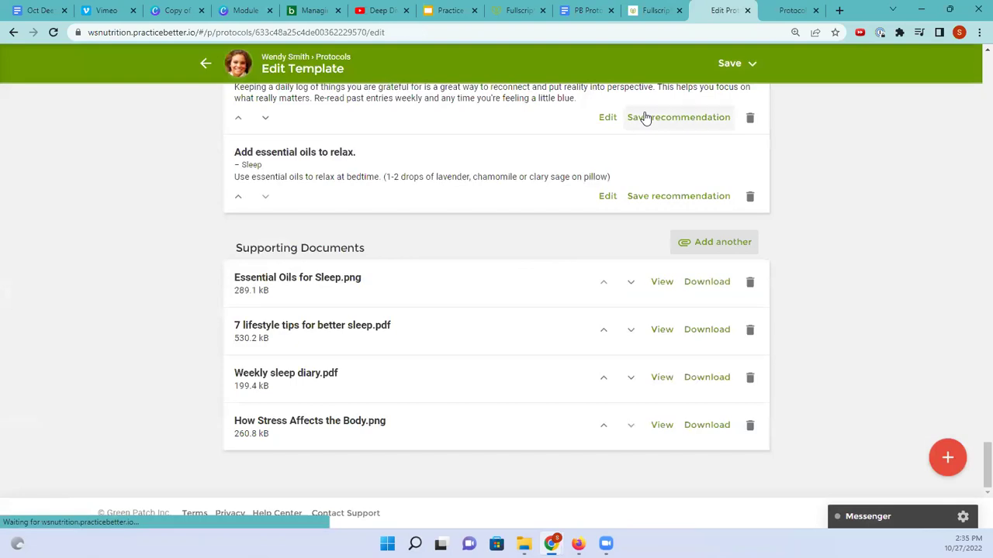
click(206, 64)
scroll(413, 192, down, 1)
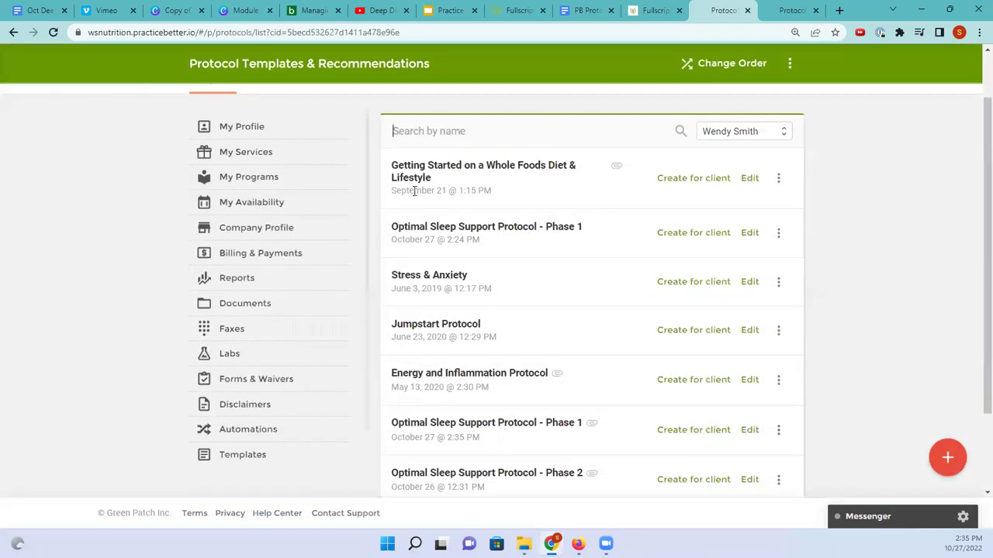
scroll(503, 246, down, 1)
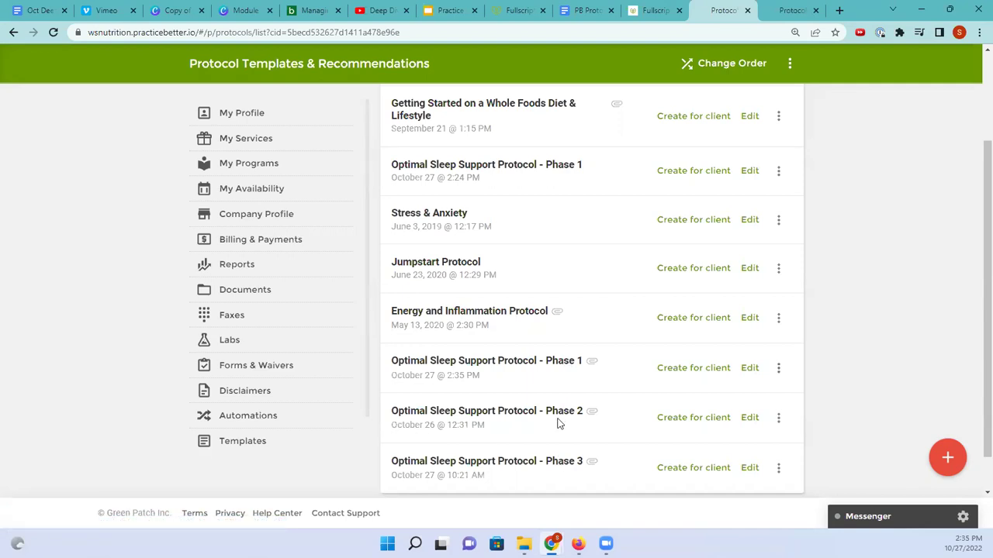
Step: Check the extra actions for both Optimal Sleep Support Protocol - Phase 1 templates, and open the one with attachments for editing
click(781, 176)
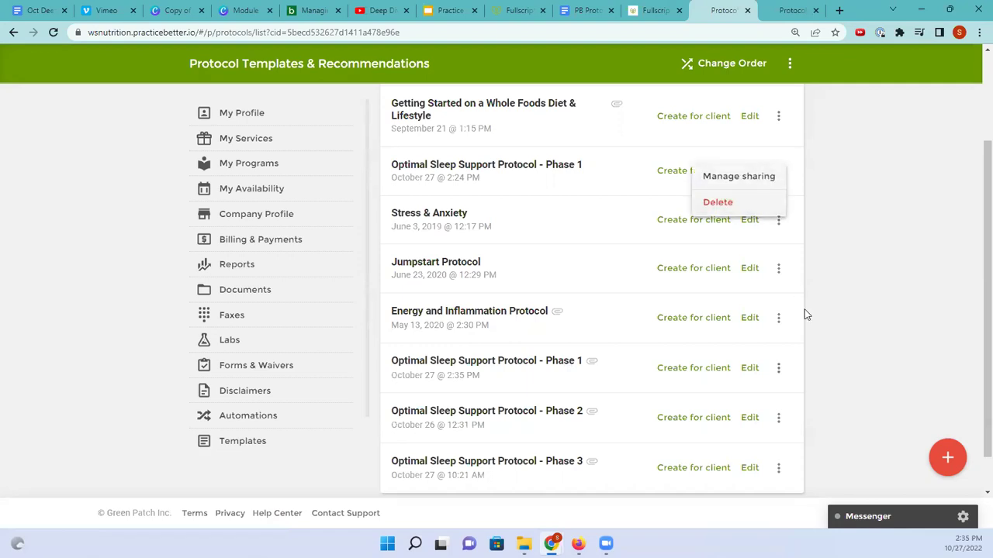
click(778, 369)
click(778, 370)
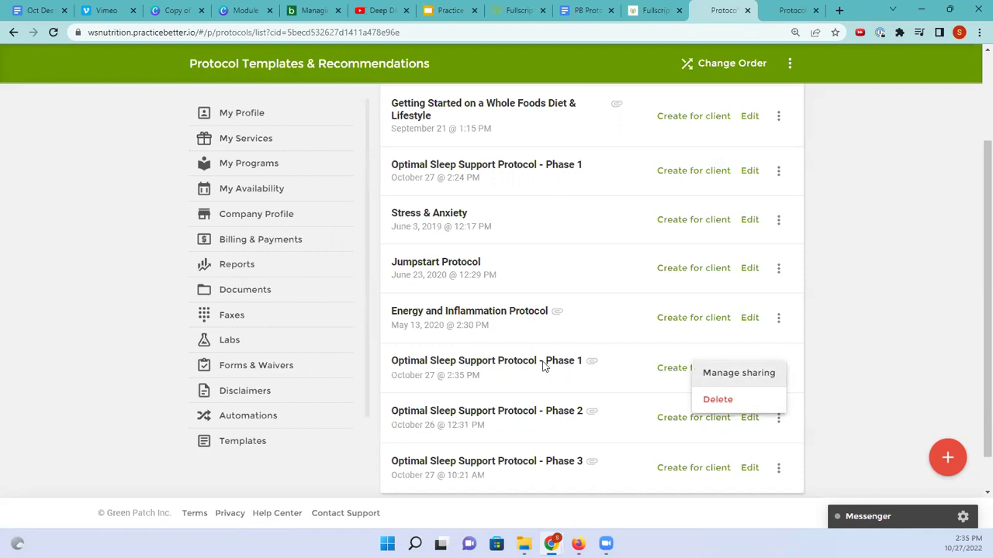
click(623, 366)
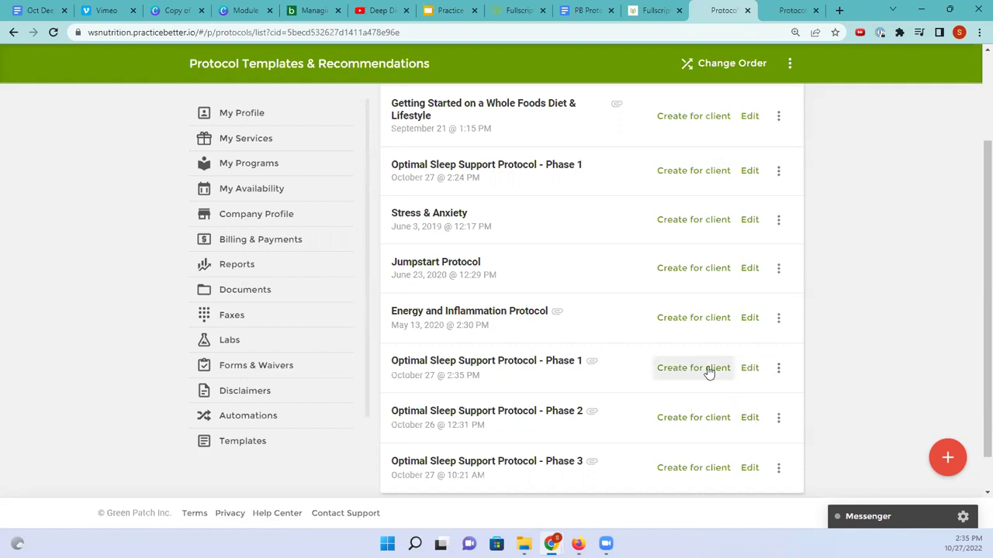
click(746, 369)
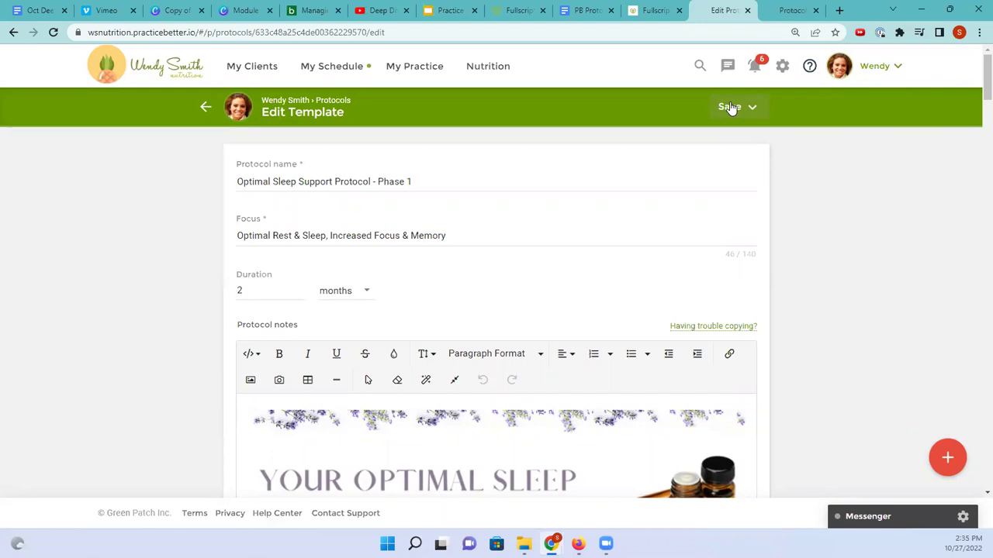
Step: Start another supplement recommendation in the Optimal Sleep Support protocol template and search the Fullscript catalog for "thorne"
scroll(782, 191, down, 10)
scroll(782, 190, down, 15)
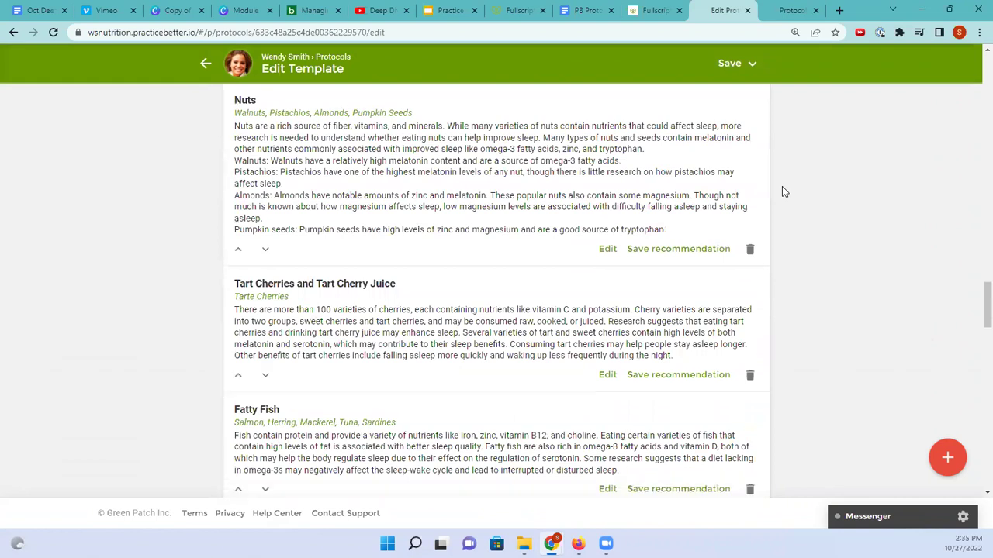
scroll(782, 192, down, 10)
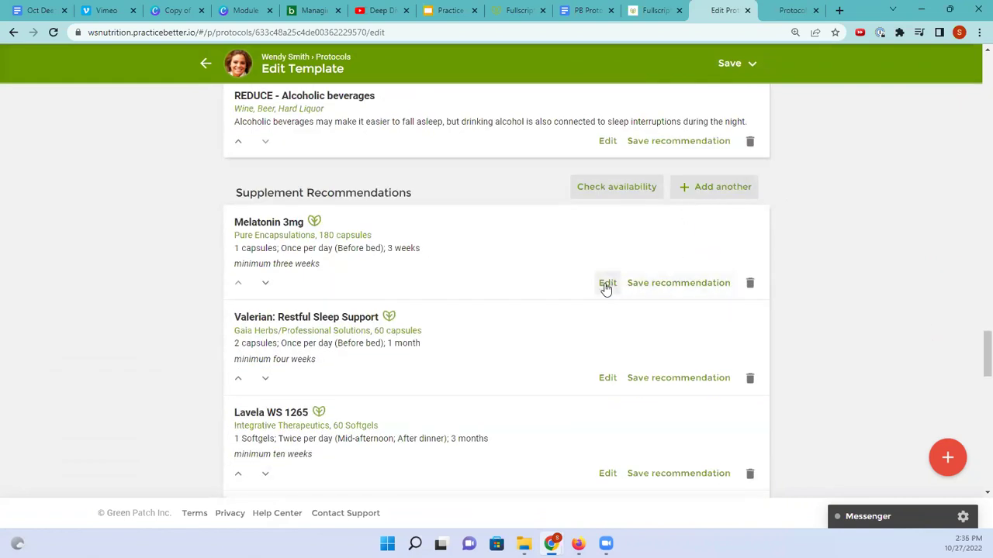
click(707, 190)
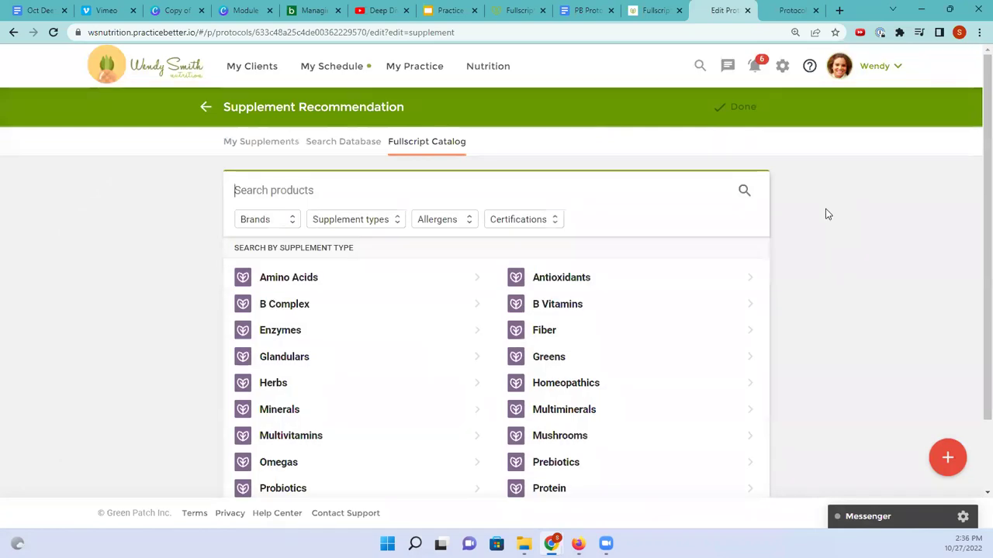
scroll(826, 215, down, 2)
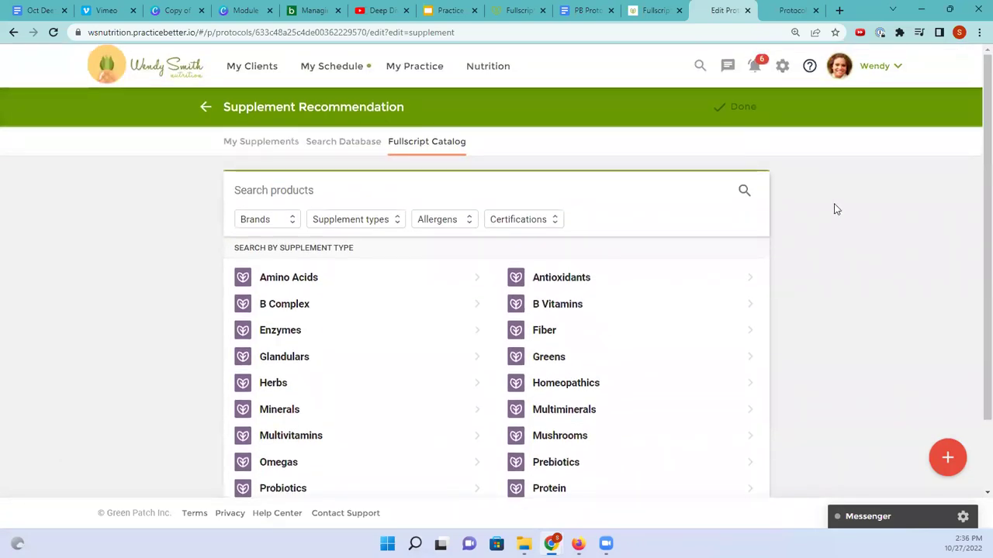
text(thorne)
key(Return)
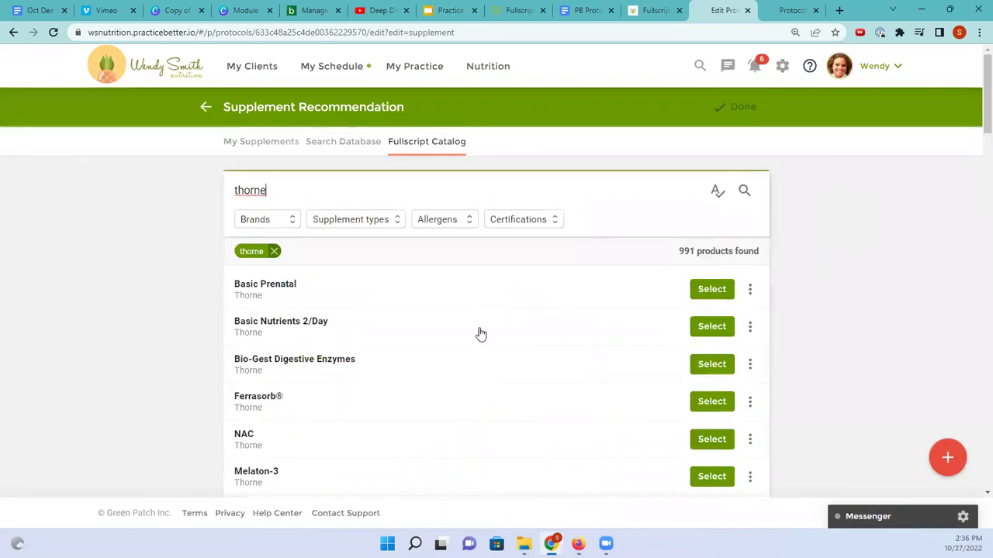
Step: Filter the thorne product results by the Multivitamins supplement type
scroll(481, 333, down, 1)
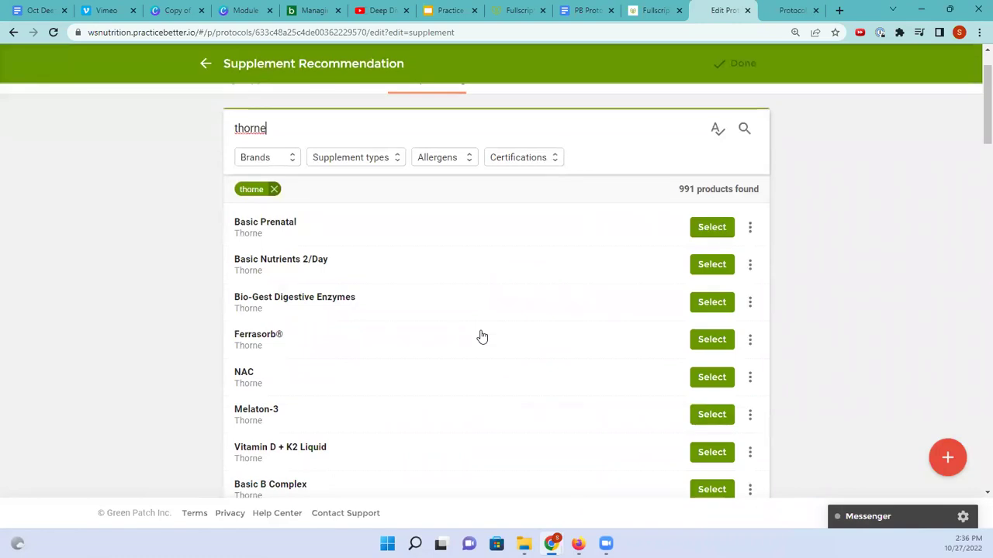
scroll(481, 337, down, 1)
scroll(419, 272, up, 1)
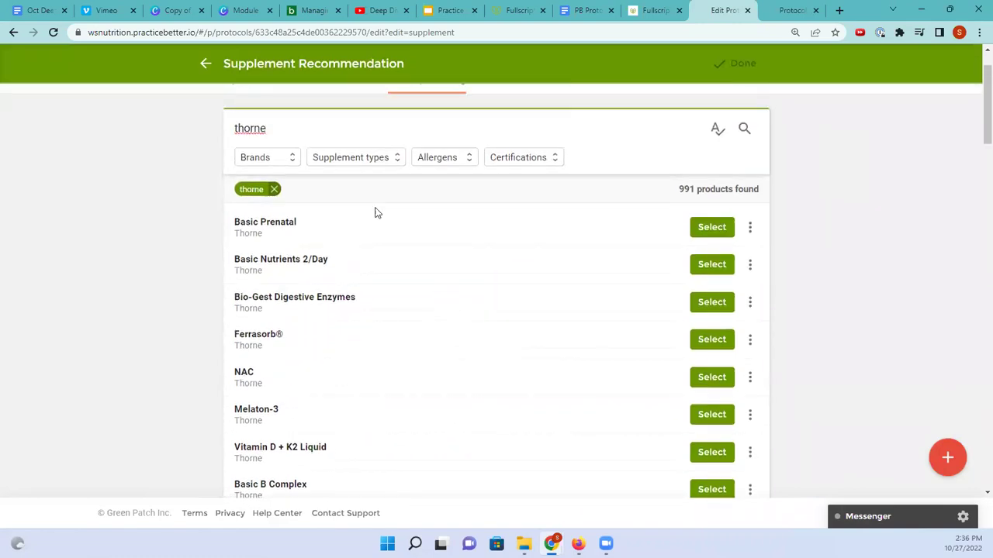
click(356, 159)
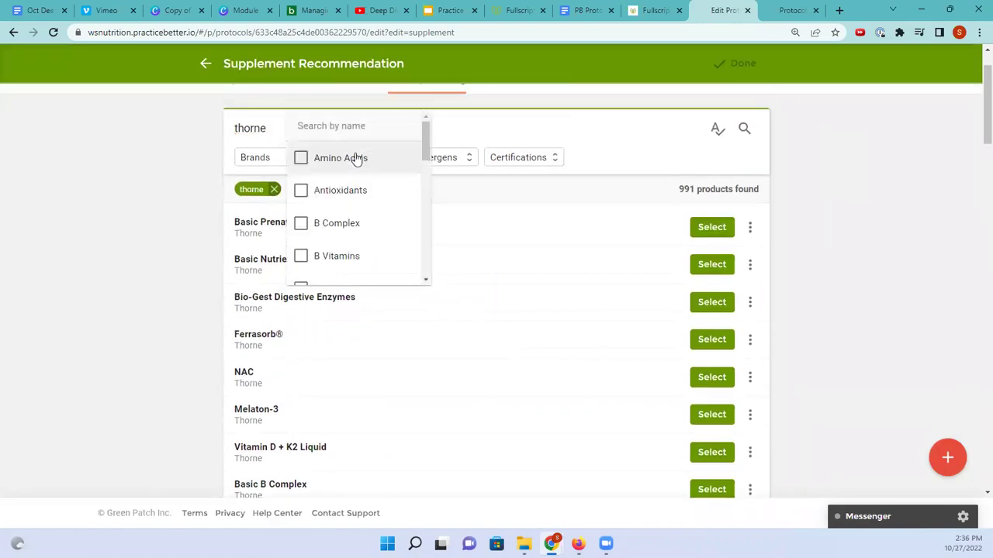
scroll(349, 166, down, 3)
scroll(349, 166, down, 5)
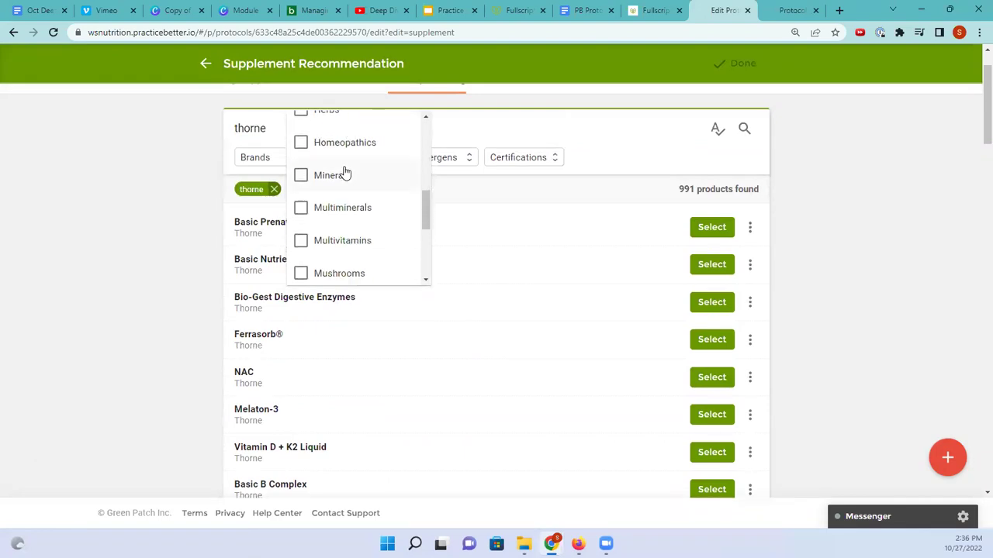
click(337, 242)
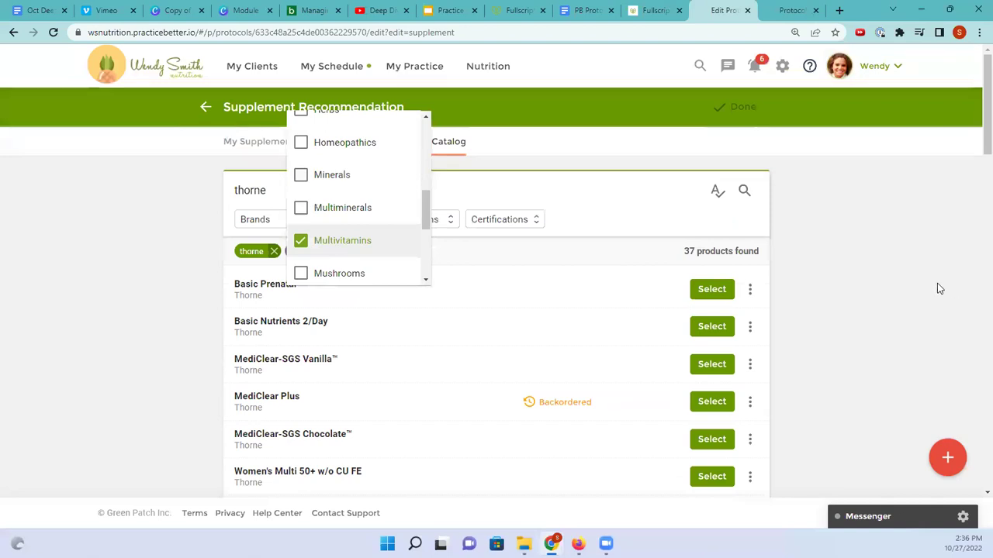
click(836, 298)
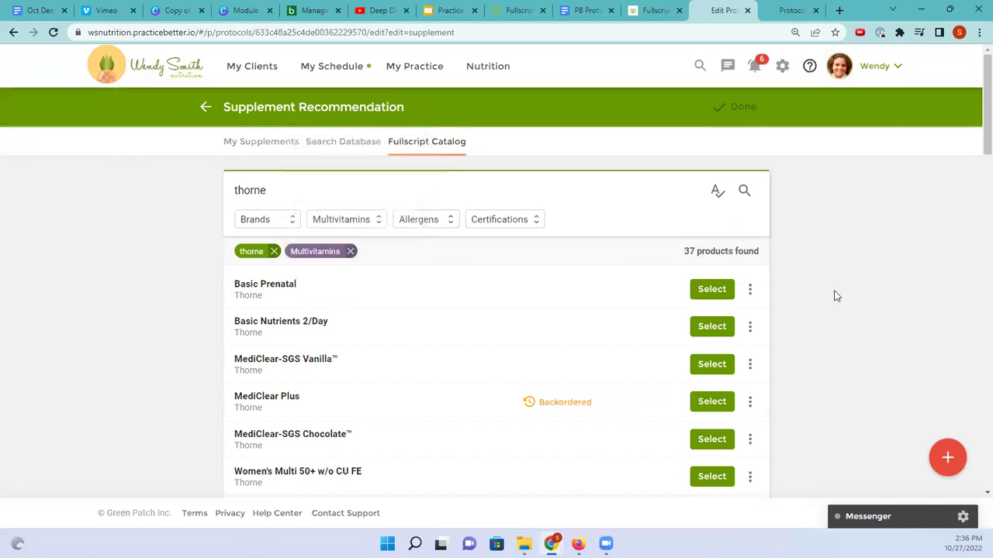
Step: View the details of Thorne Advanced Nutrients and add Biotics Research ProMulti-Plus beside it for a product comparison
scroll(801, 412, down, 2)
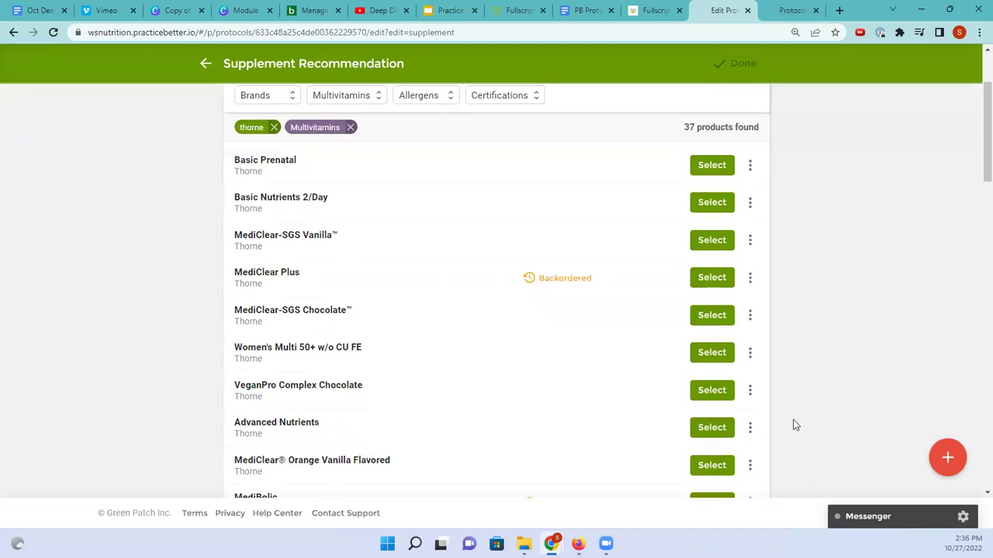
click(750, 429)
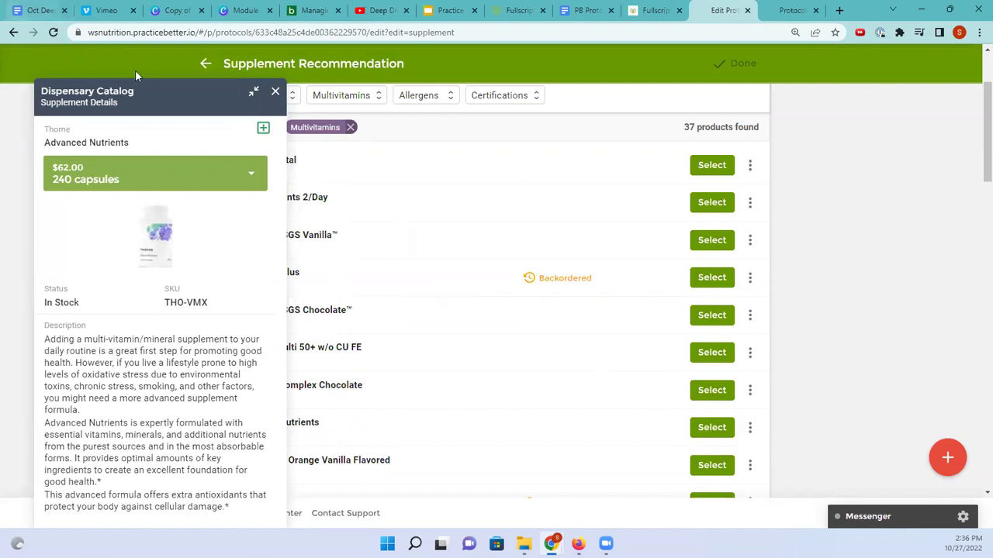
drag(145, 94, 452, 74)
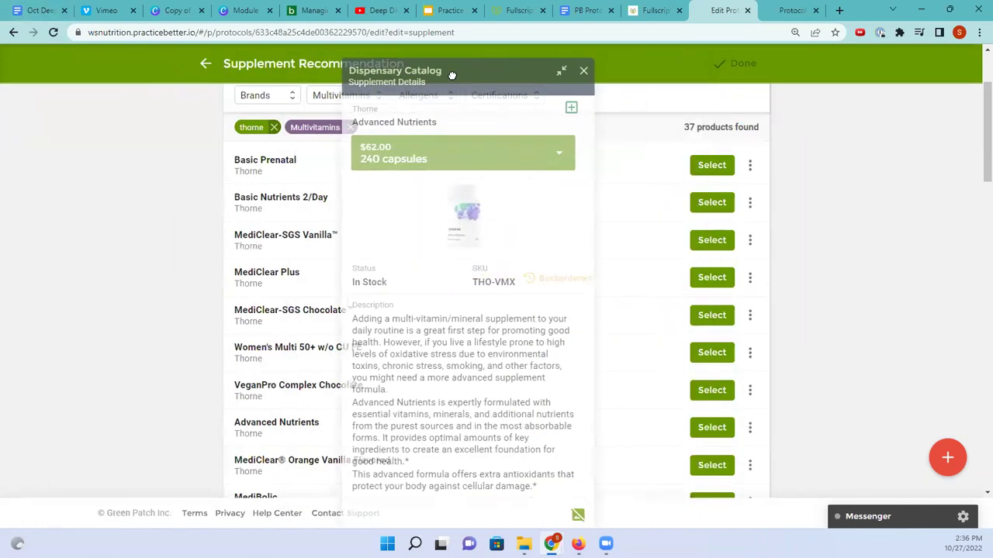
scroll(686, 225, down, 3)
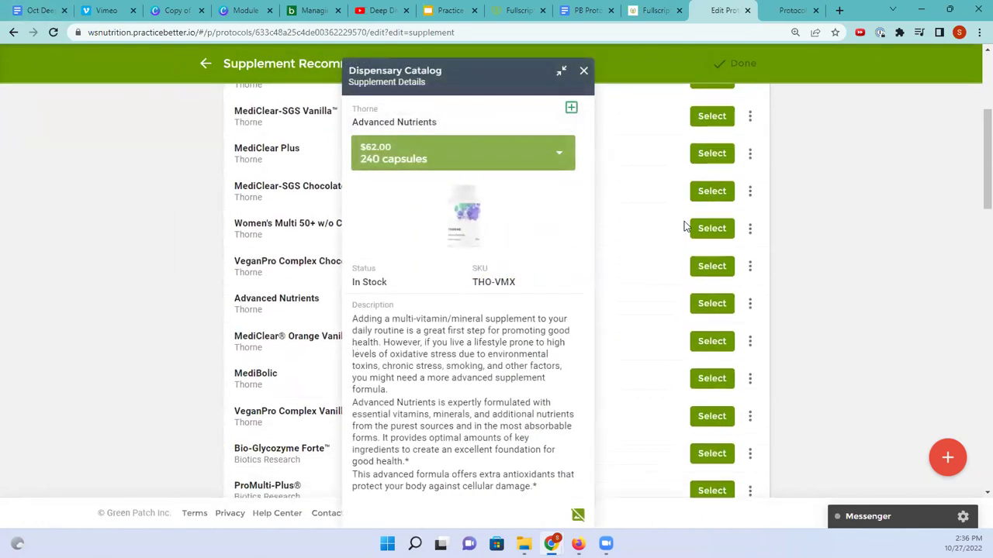
scroll(683, 225, down, 1)
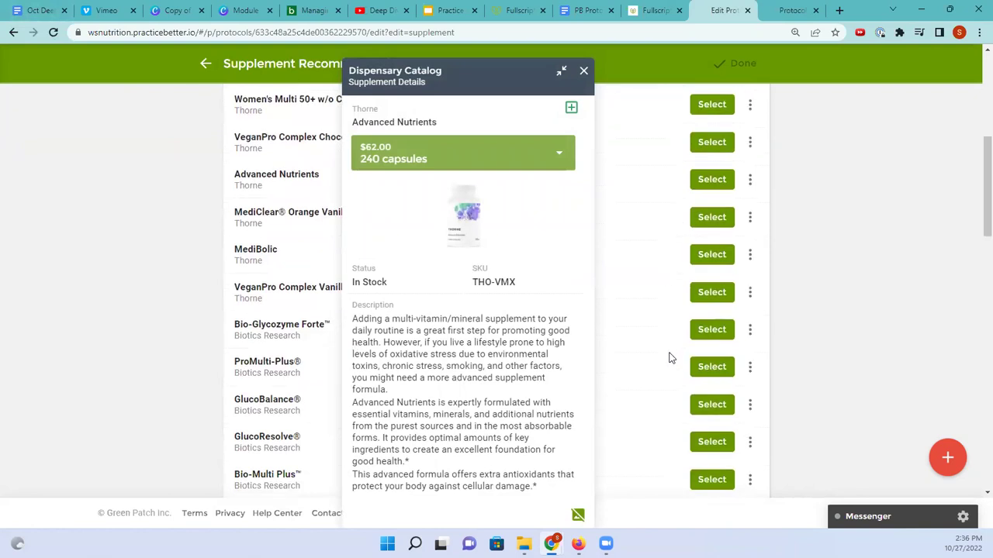
click(749, 368)
Step: Compare the descriptions, serving sizes, ingredients, warnings and similar products of Advanced Nutrients and ProMulti-Plus
scroll(550, 312, down, 1)
scroll(550, 312, down, 3)
scroll(550, 310, up, 3)
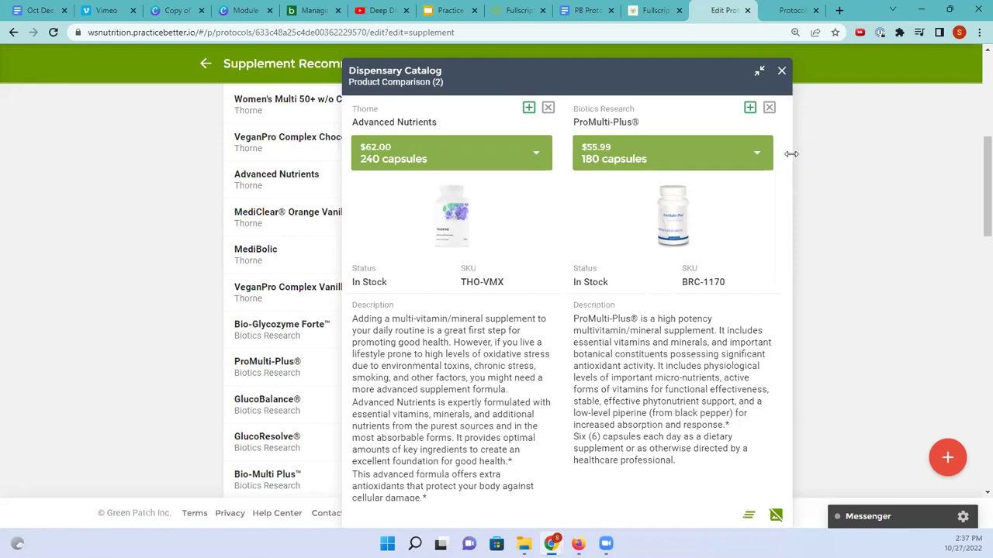
drag(788, 155, 784, 446)
scroll(656, 281, down, 1)
scroll(656, 283, down, 1)
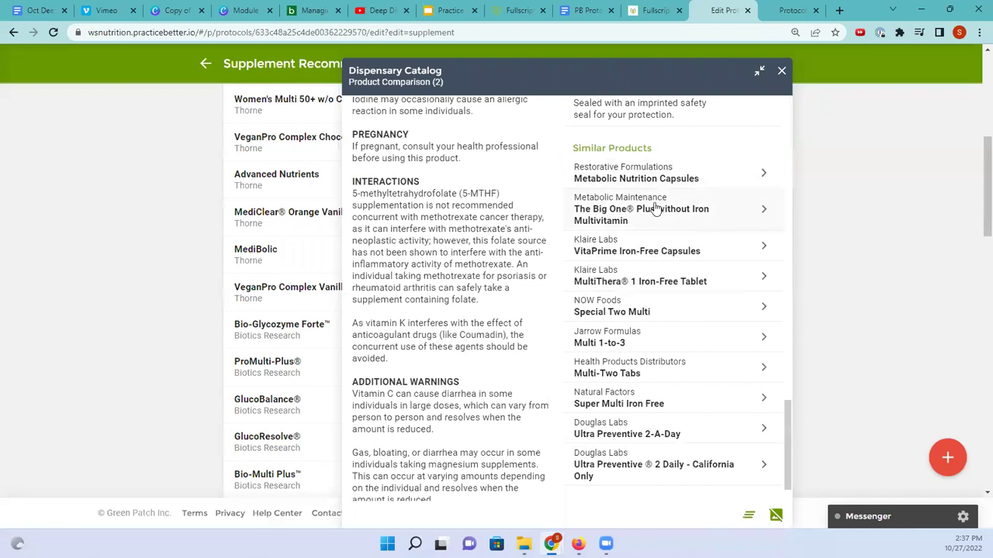
scroll(656, 209, down, 1)
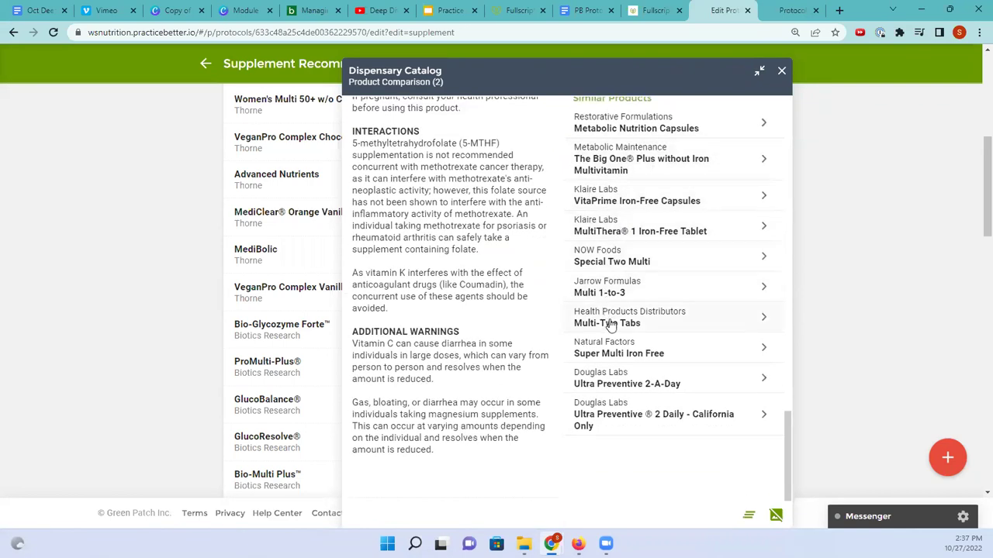
scroll(617, 311, up, 10)
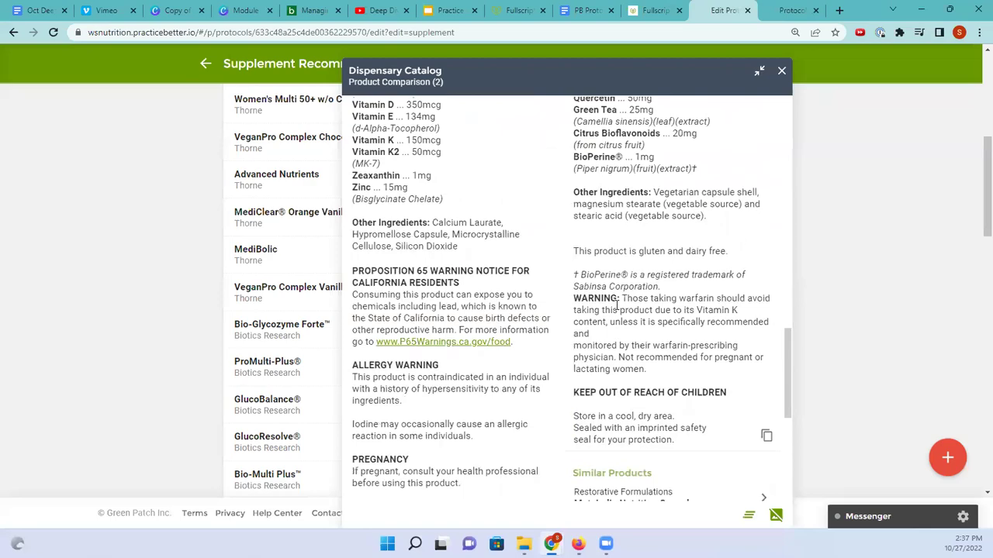
scroll(616, 301, up, 10)
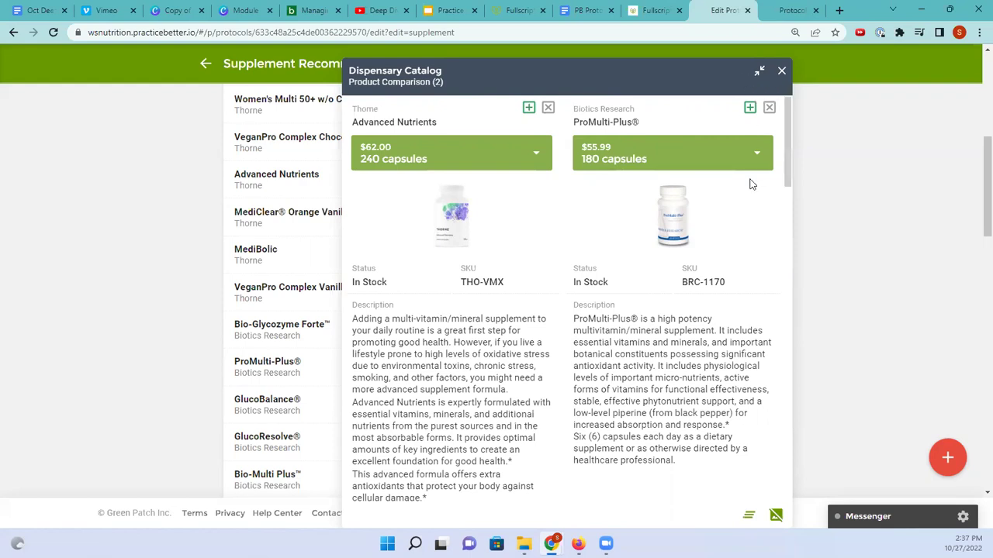
scroll(750, 184, down, 2)
scroll(750, 184, down, 2)
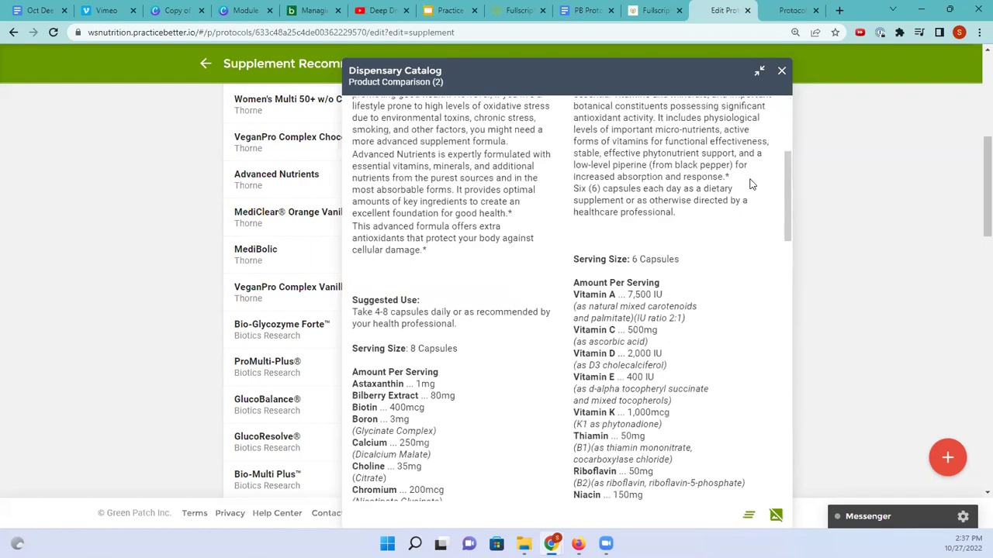
scroll(750, 184, down, 2)
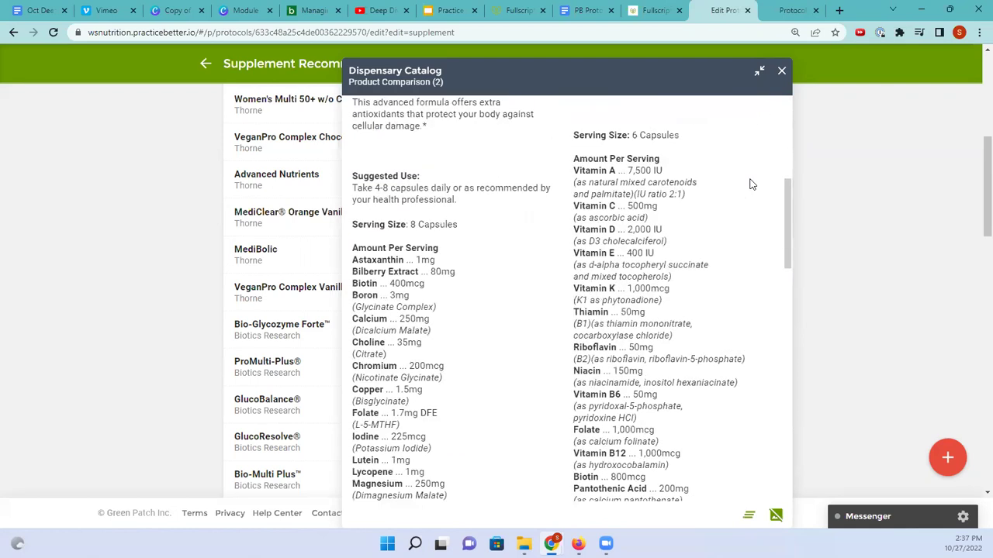
scroll(750, 184, up, 6)
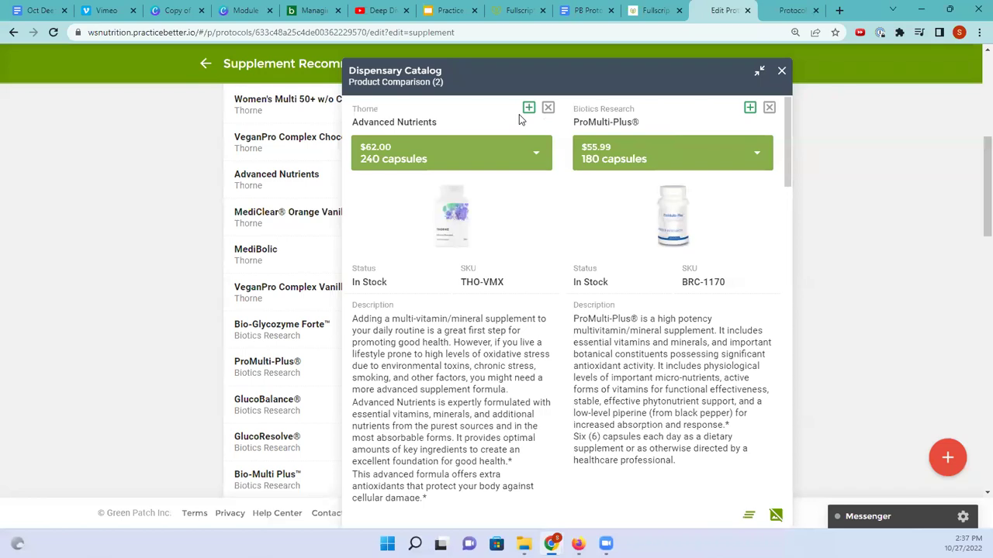
Step: Choose Thorne Advanced Nutrients, 240 capsules, for the recommendation and accept its recommended dosage of 3-6 capsules once per day
click(532, 154)
click(528, 108)
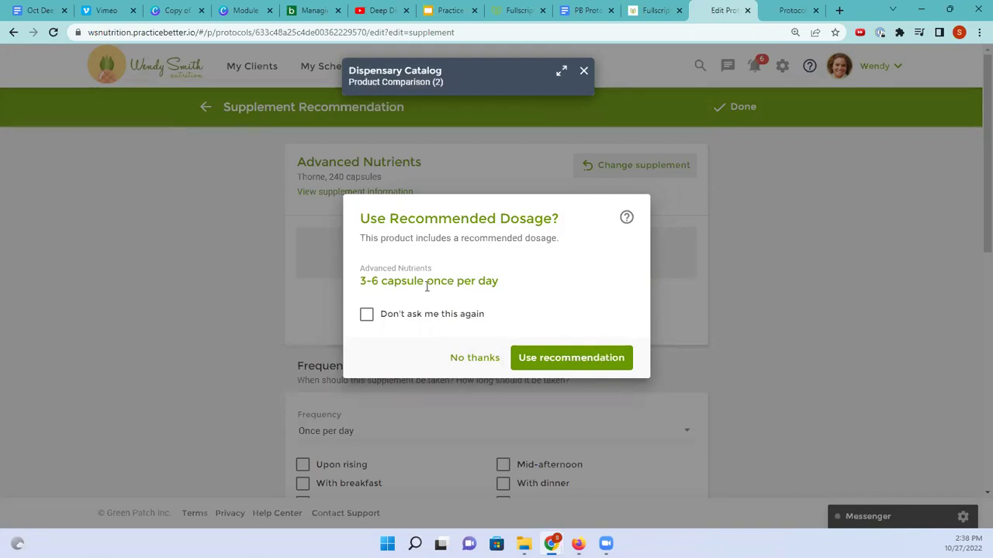
click(556, 361)
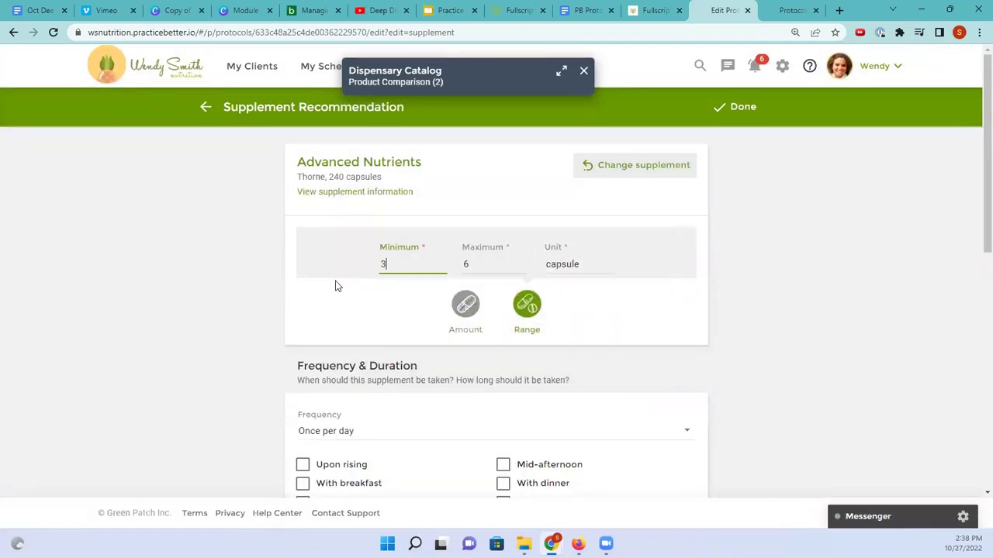
Step: Schedule the Advanced Nutrients supplement with lunch and set its duration to Ongoing
scroll(337, 287, down, 1)
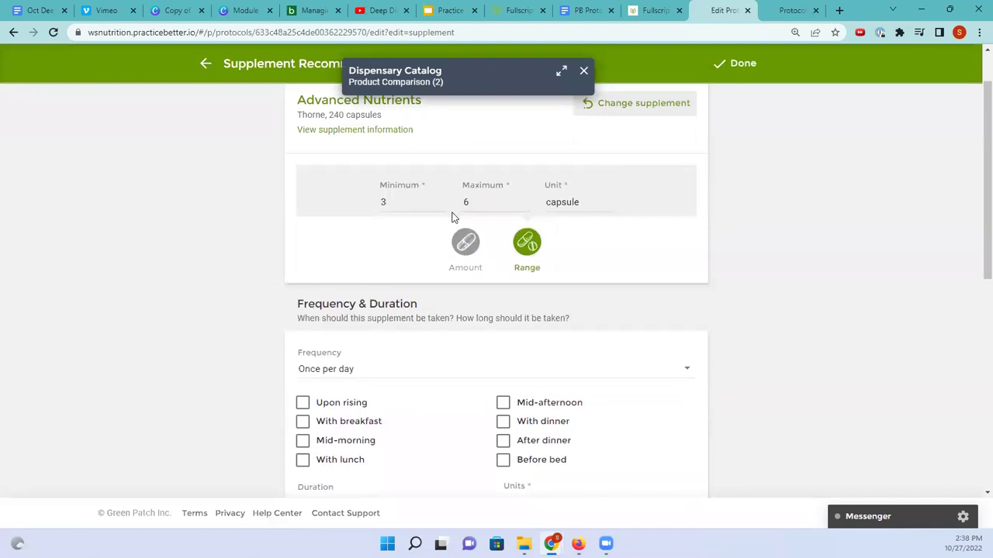
scroll(379, 245, down, 2)
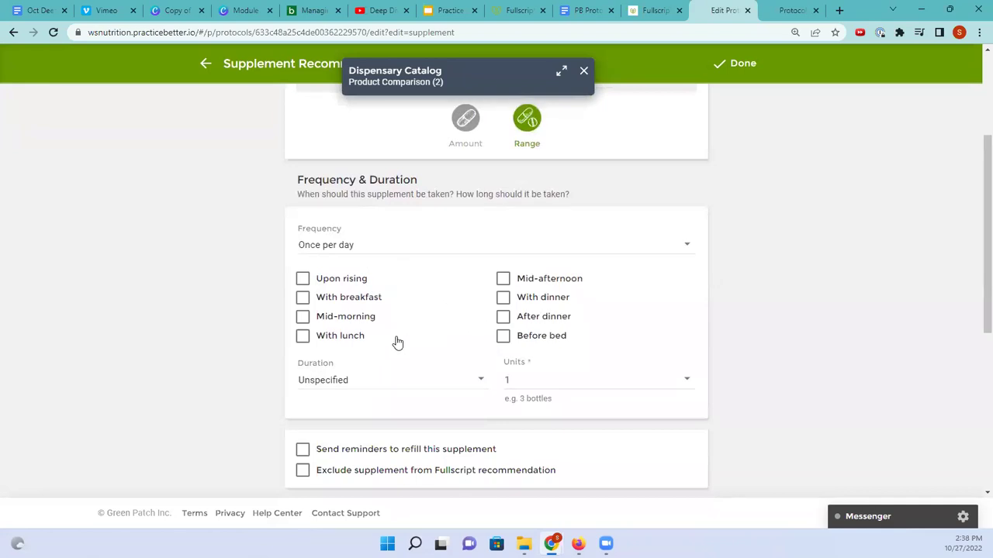
click(346, 338)
scroll(364, 330, down, 2)
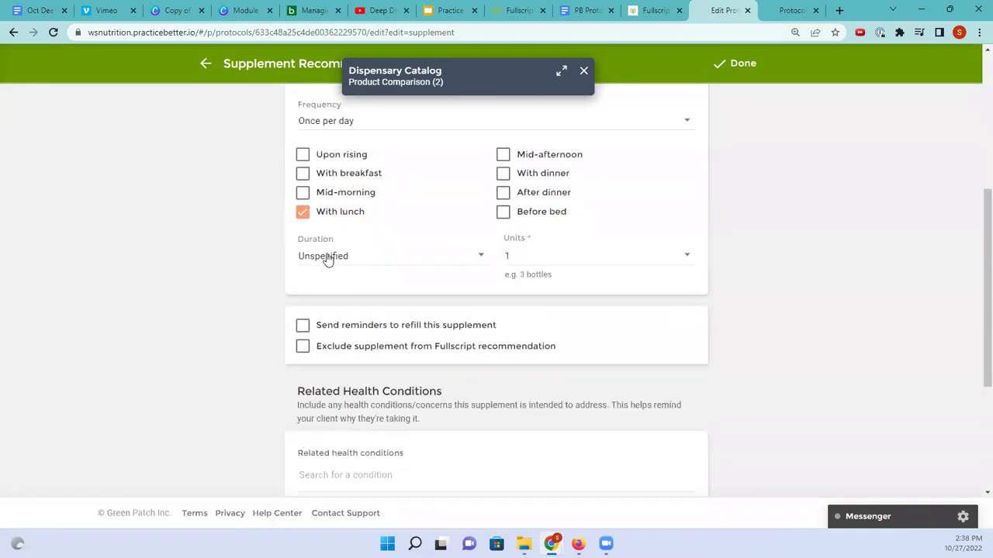
click(314, 263)
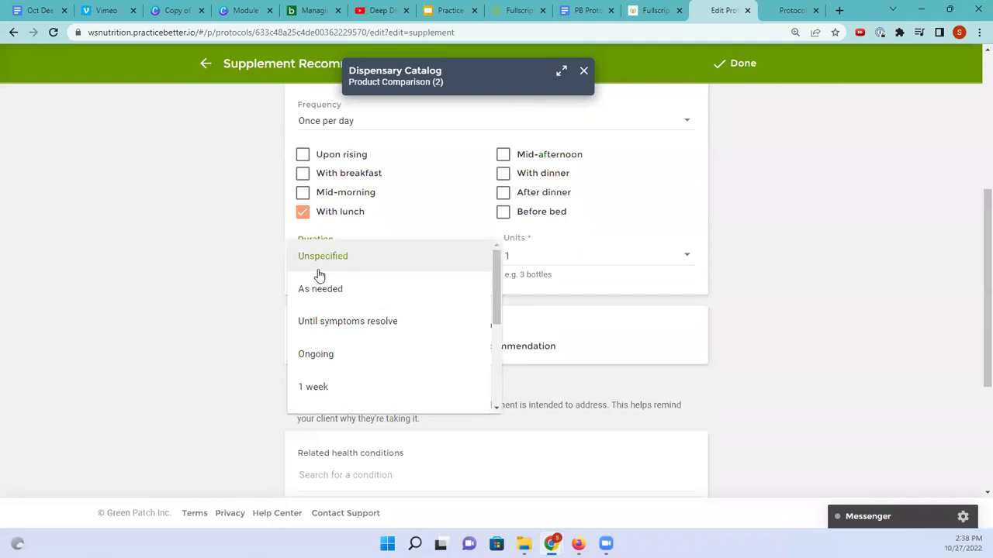
click(315, 354)
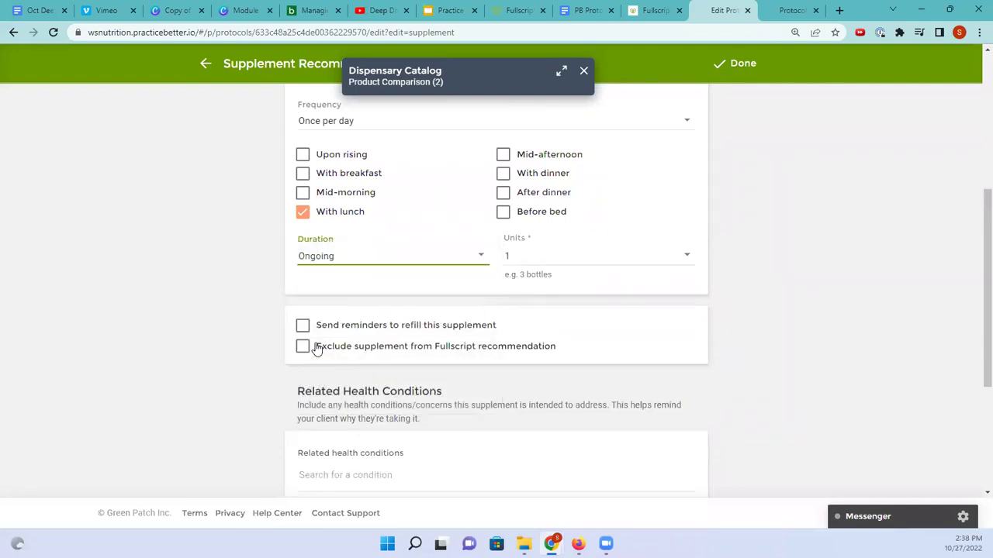
Step: Turn on refill reminders for the Advanced Nutrients supplement and review the remaining health condition and notes sections
click(302, 326)
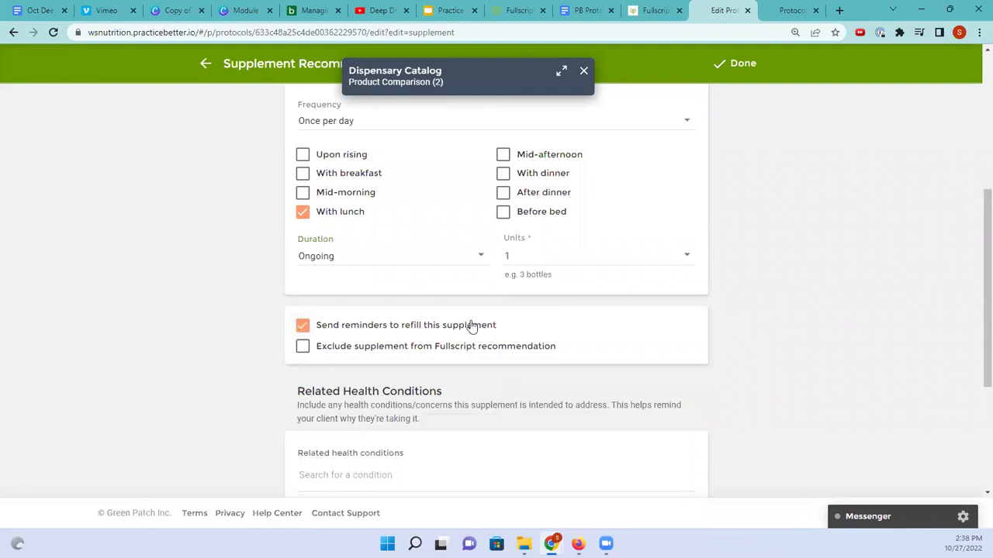
scroll(490, 292, down, 2)
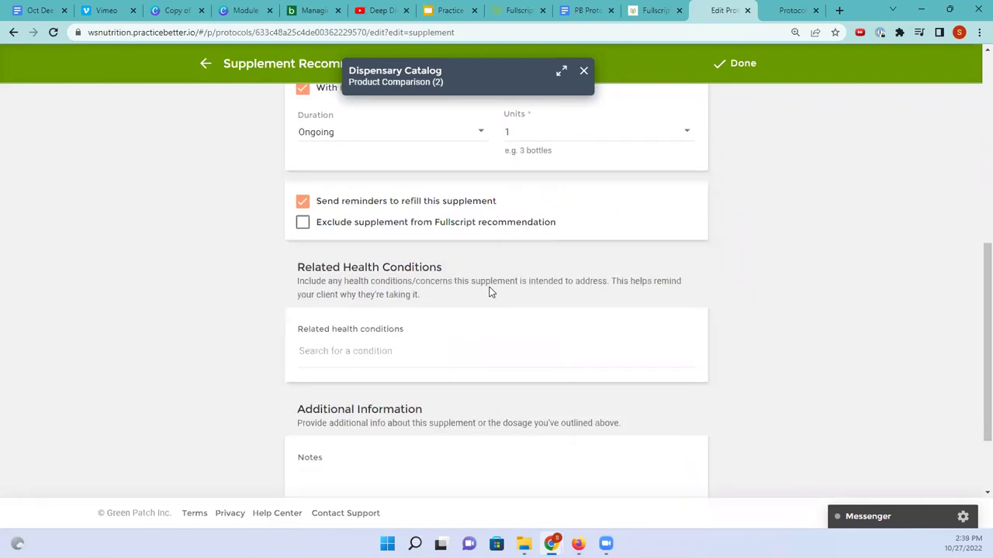
scroll(490, 292, down, 2)
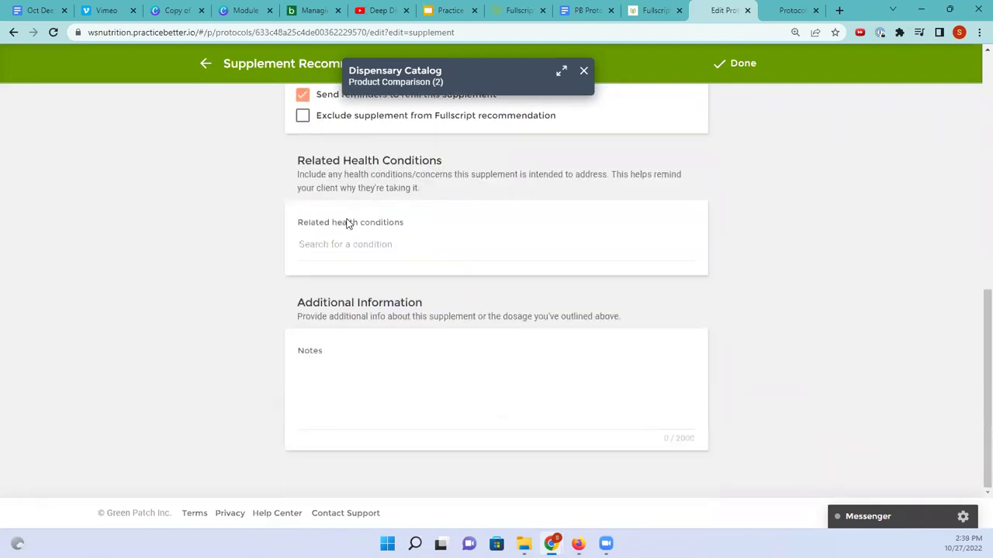
scroll(385, 355, up, 4)
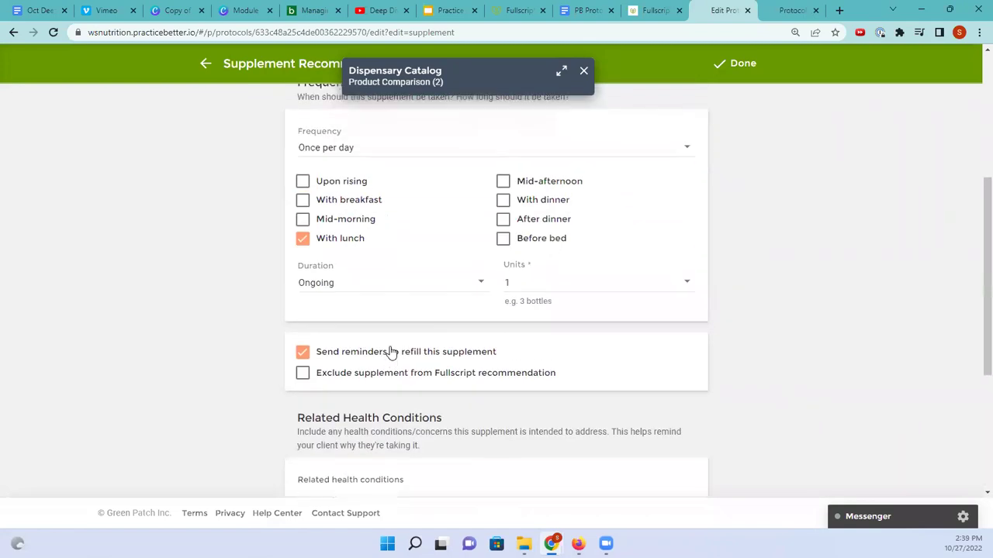
Step: Finish the Advanced Nutrients recommendation and review its entry among the Phase 1 template's supplement recommendations
scroll(391, 351, up, 5)
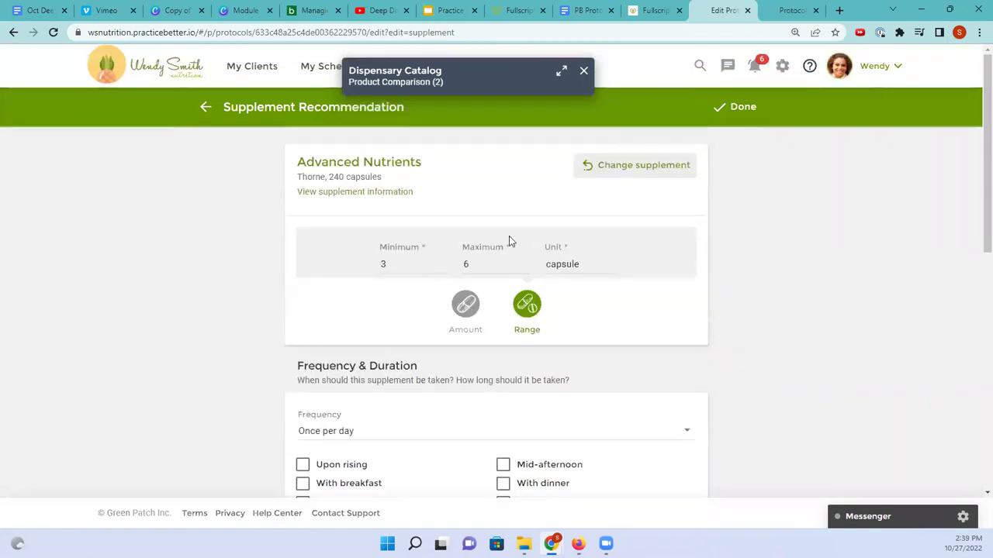
click(731, 108)
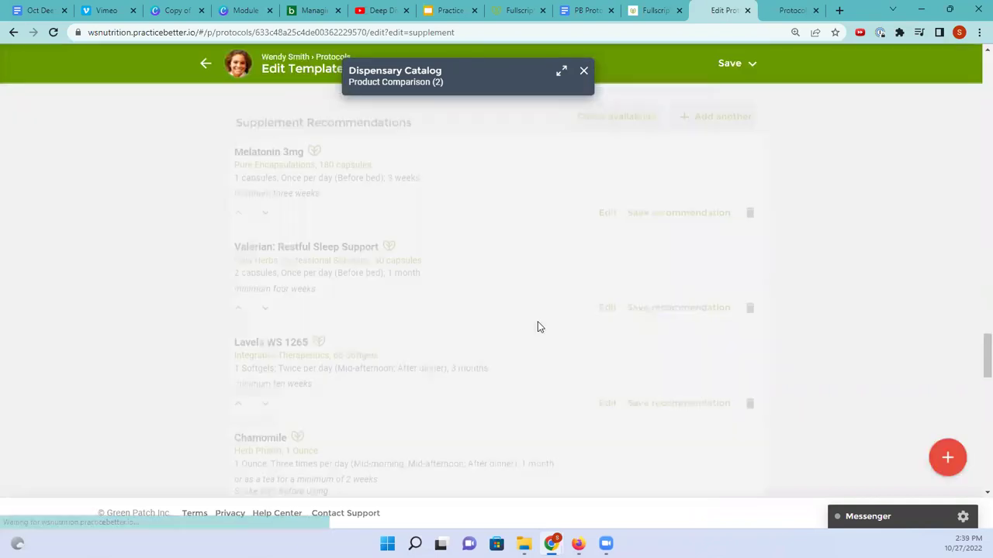
scroll(538, 320, down, 3)
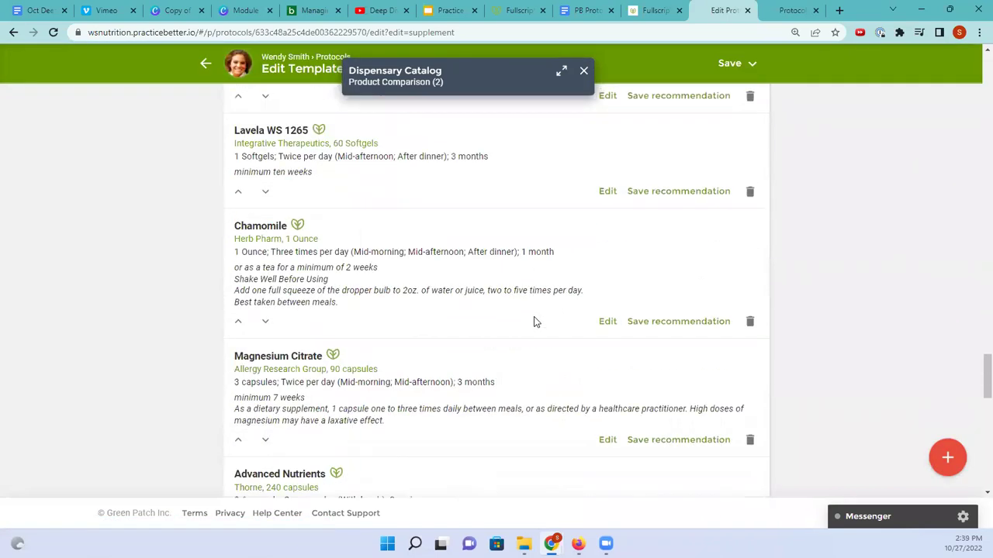
scroll(534, 318, down, 2)
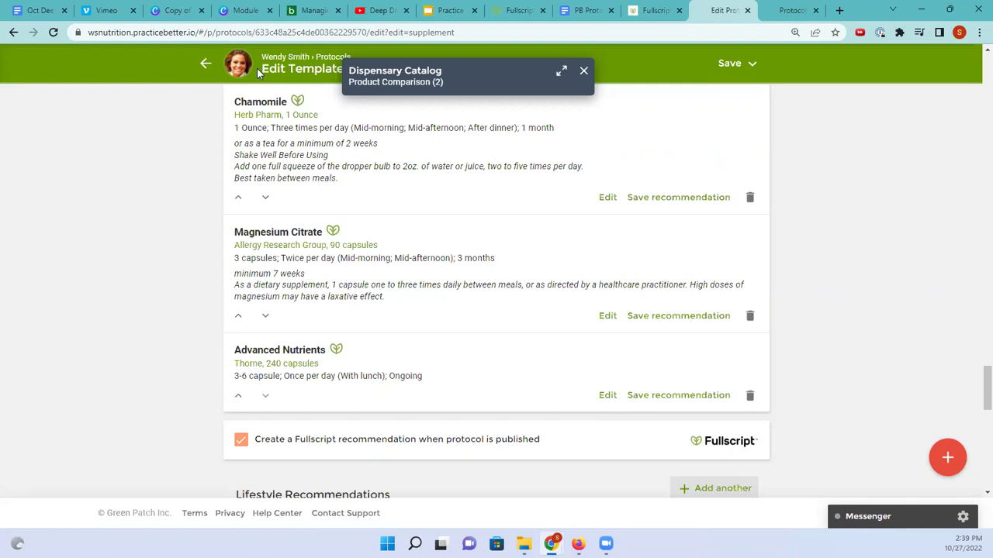
Step: Leave the Phase 1 template without saving its changes and open the Optimal Sleep Support Protocol - Phase 2 template for editing
click(206, 68)
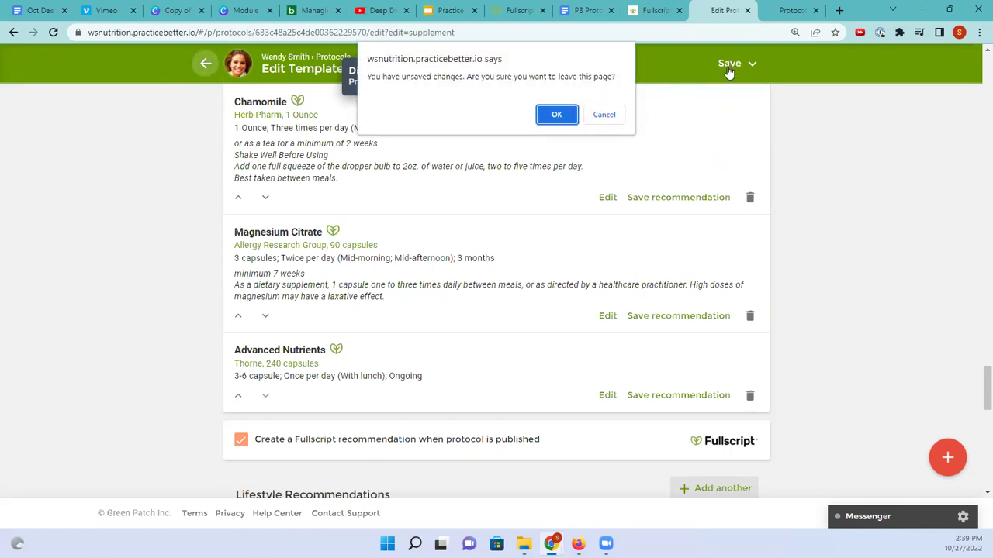
click(556, 114)
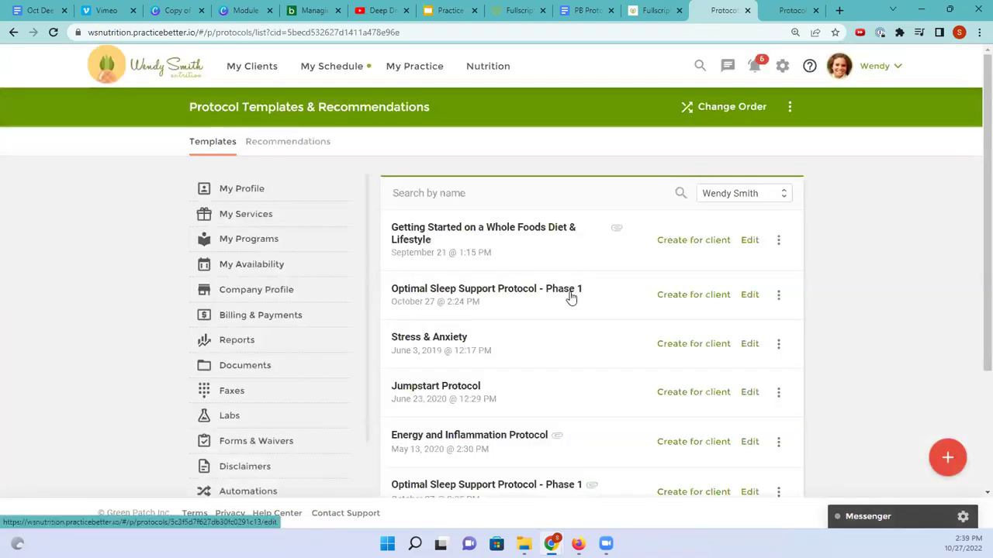
scroll(567, 295, down, 3)
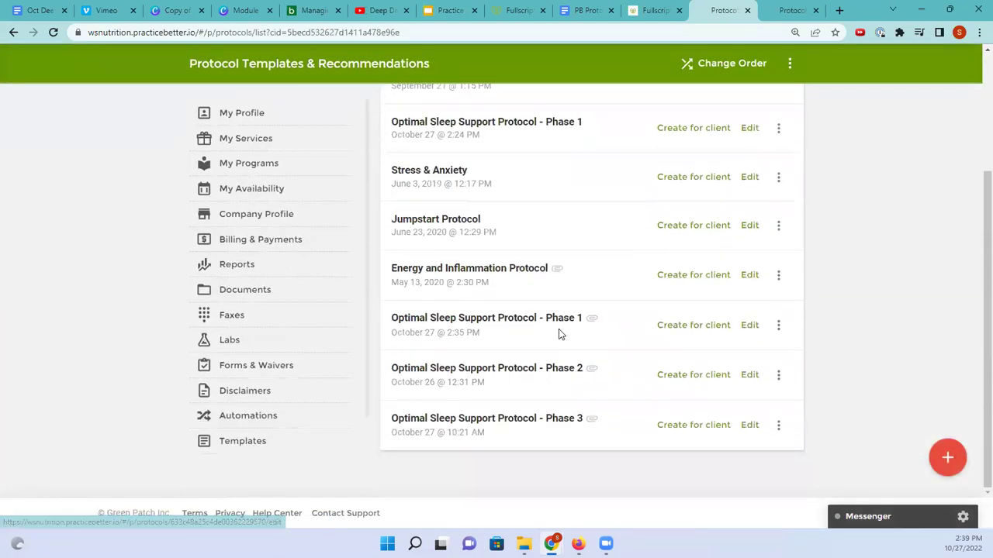
click(751, 376)
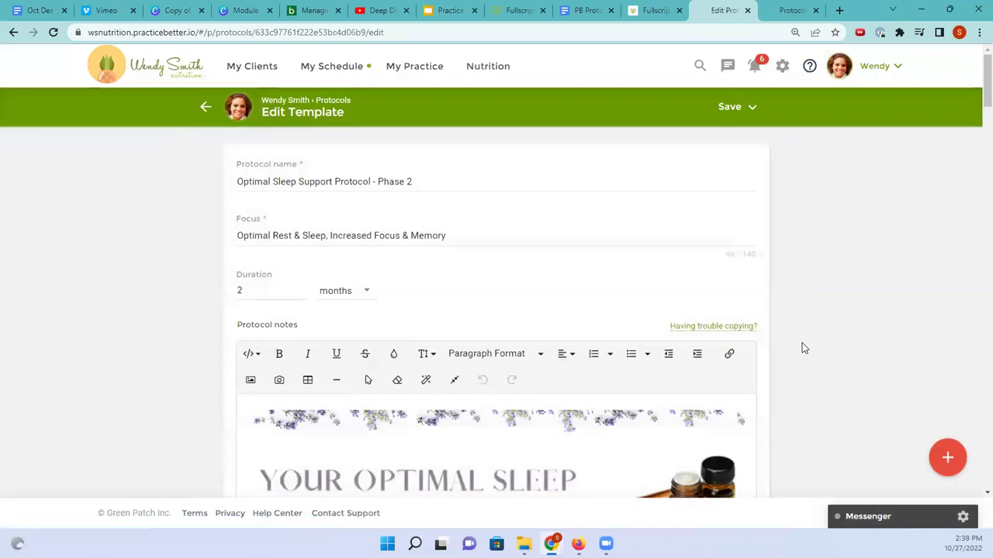
Step: Look through the food recommendations of the Phase 2 template
scroll(804, 341, down, 10)
scroll(799, 313, down, 10)
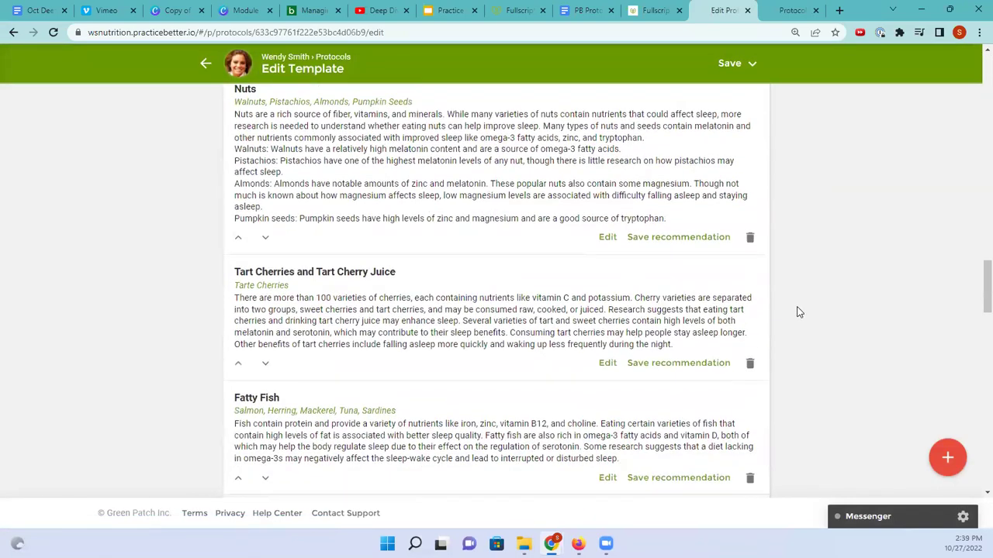
scroll(800, 312, up, 2)
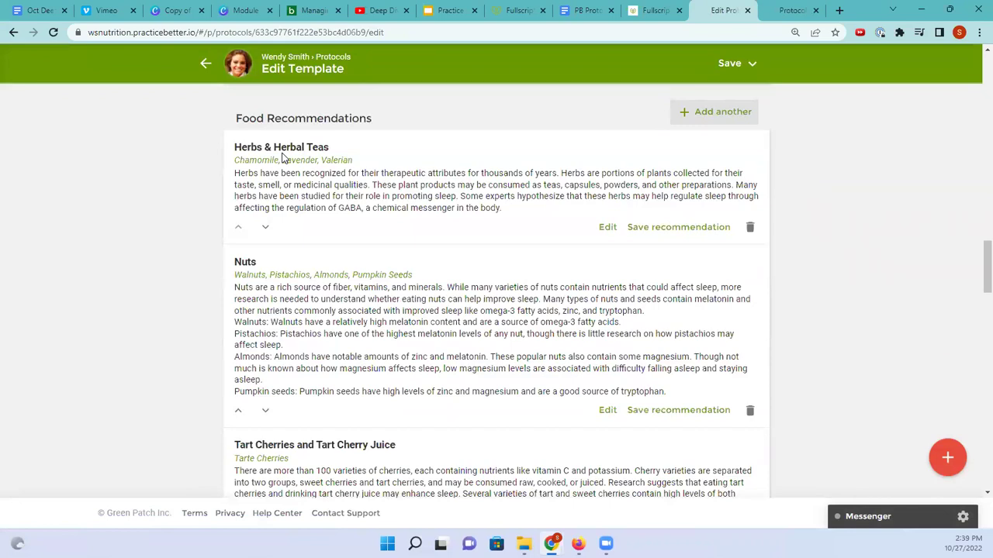
scroll(287, 171, down, 5)
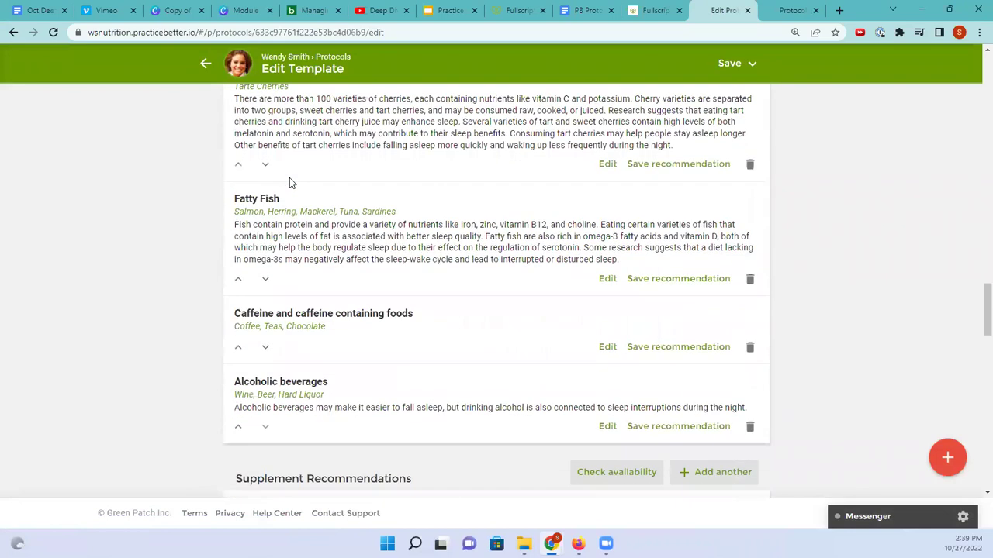
Step: Examine the dosages, frequencies and durations of the Phase 2 supplement recommendations, along with the lifestyle recommendations
scroll(284, 249, down, 4)
scroll(284, 257, down, 5)
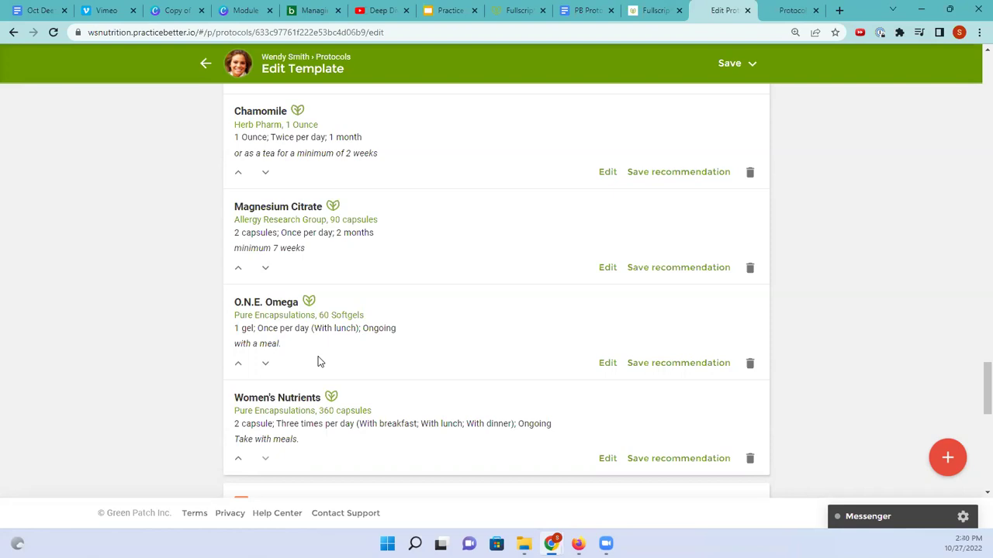
scroll(368, 366, up, 4)
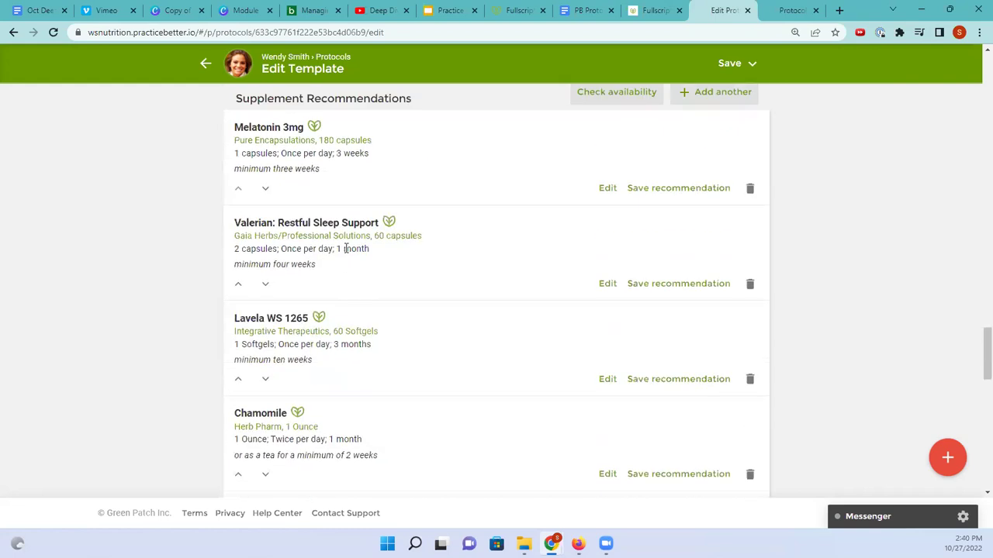
scroll(306, 250, down, 2)
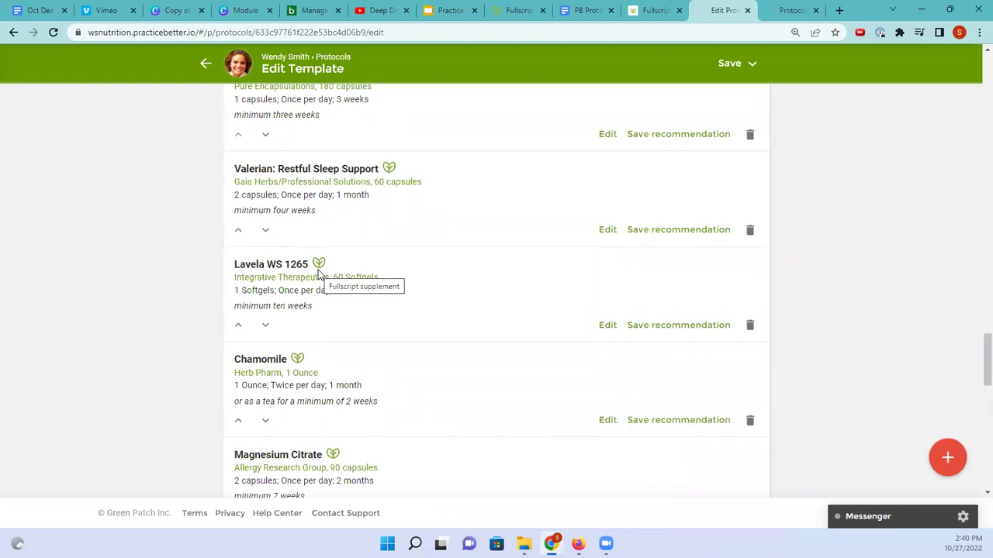
scroll(317, 271, down, 3)
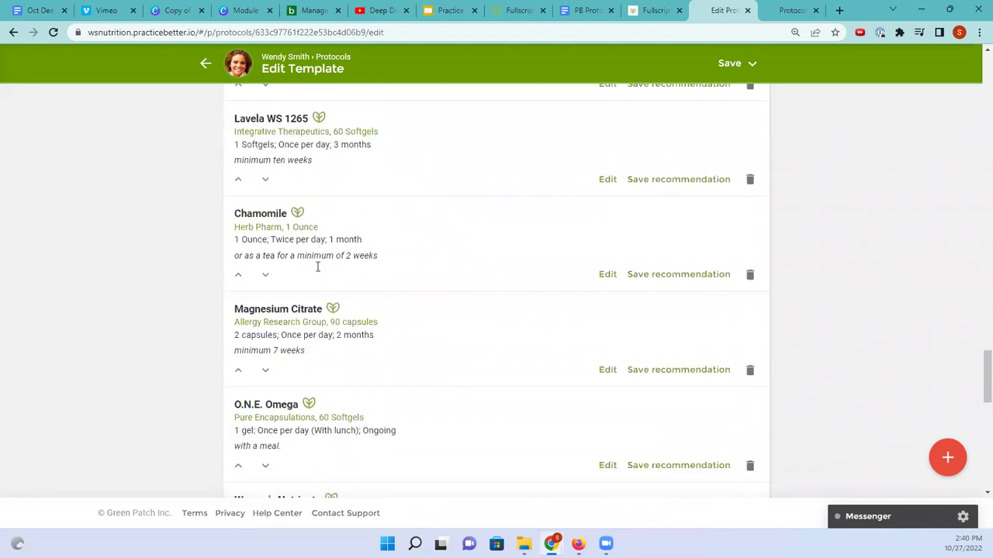
scroll(316, 270, down, 2)
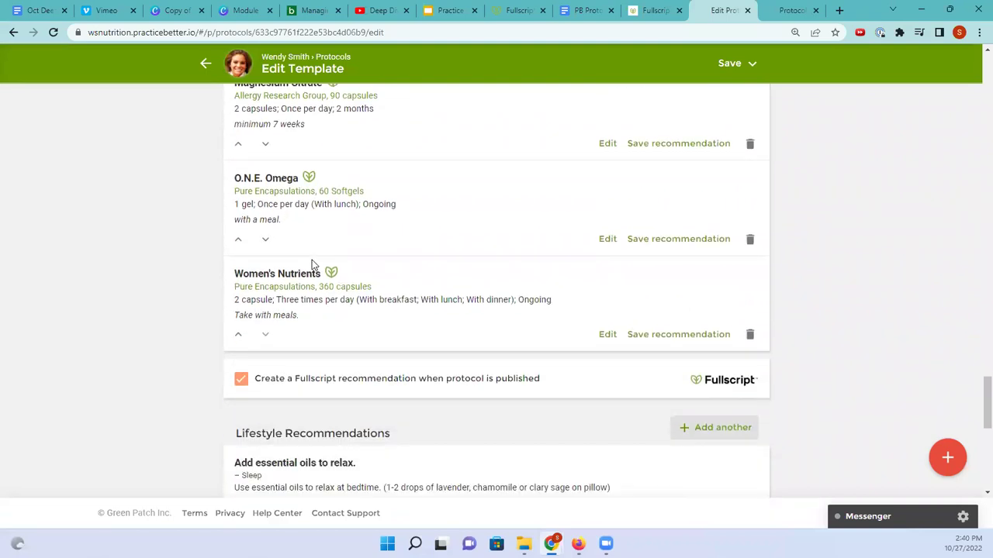
scroll(314, 265, down, 2)
scroll(268, 315, down, 2)
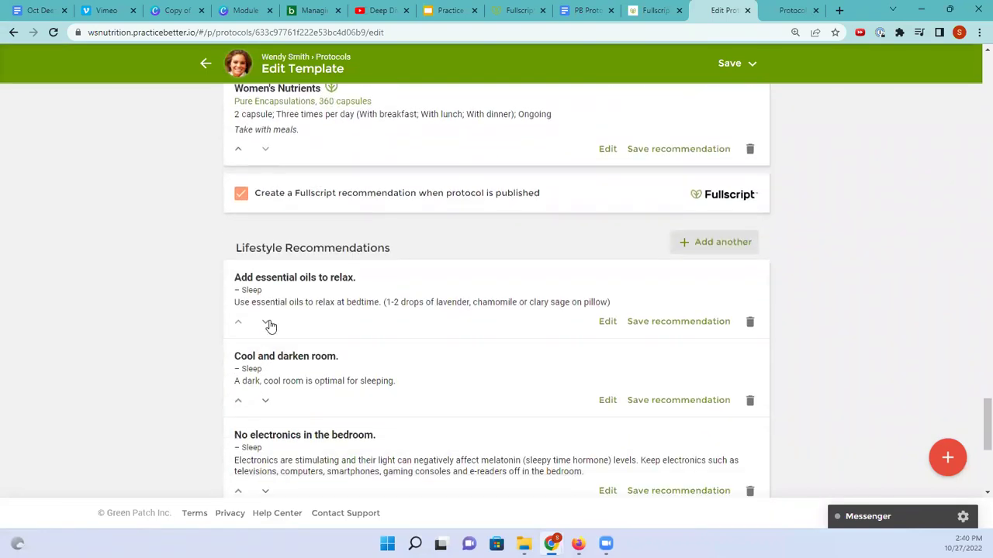
scroll(269, 318, down, 2)
scroll(269, 317, up, 8)
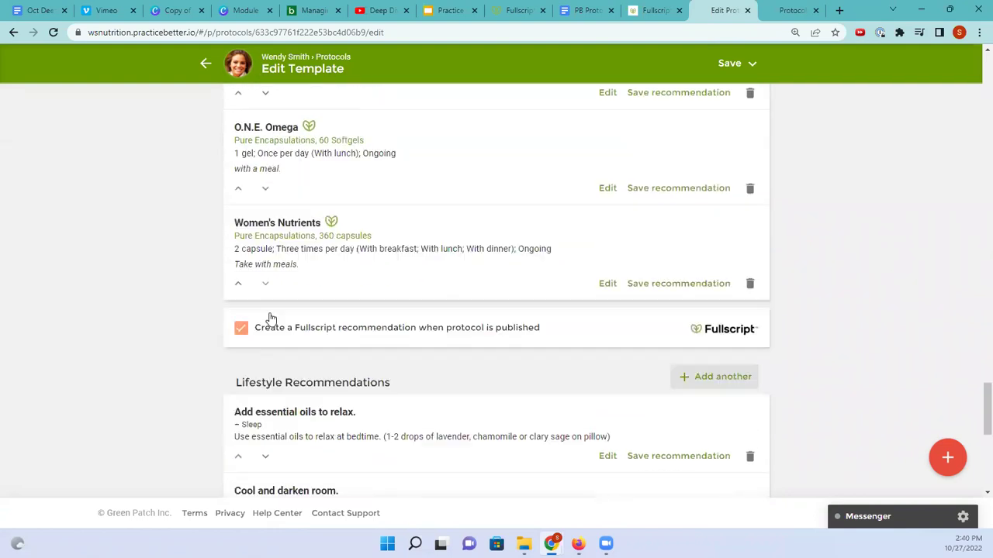
Step: Return to the template list and create a protocol from the October 27 @ 2:35 PM Phase 1 sleep template for the client active 2 days ago
click(202, 67)
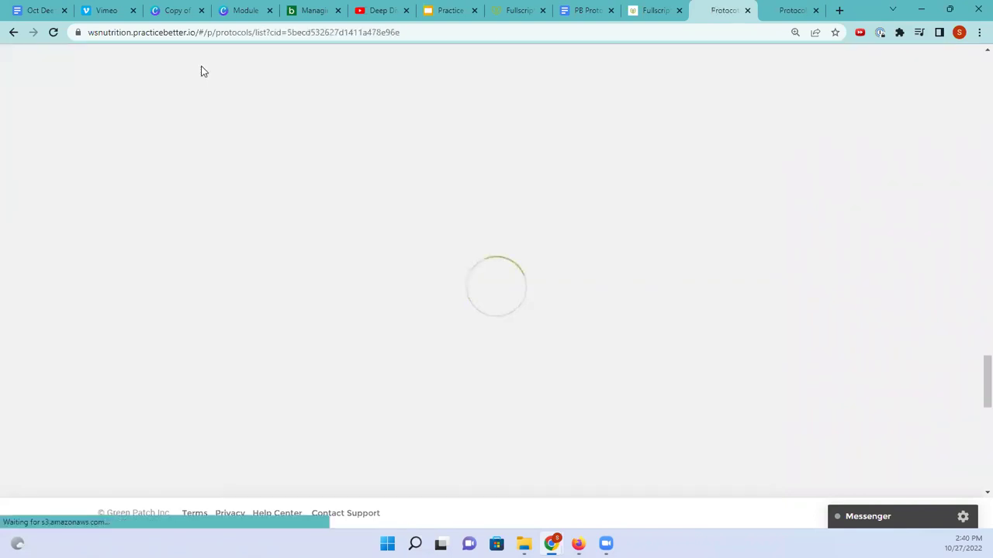
scroll(490, 323, down, 1)
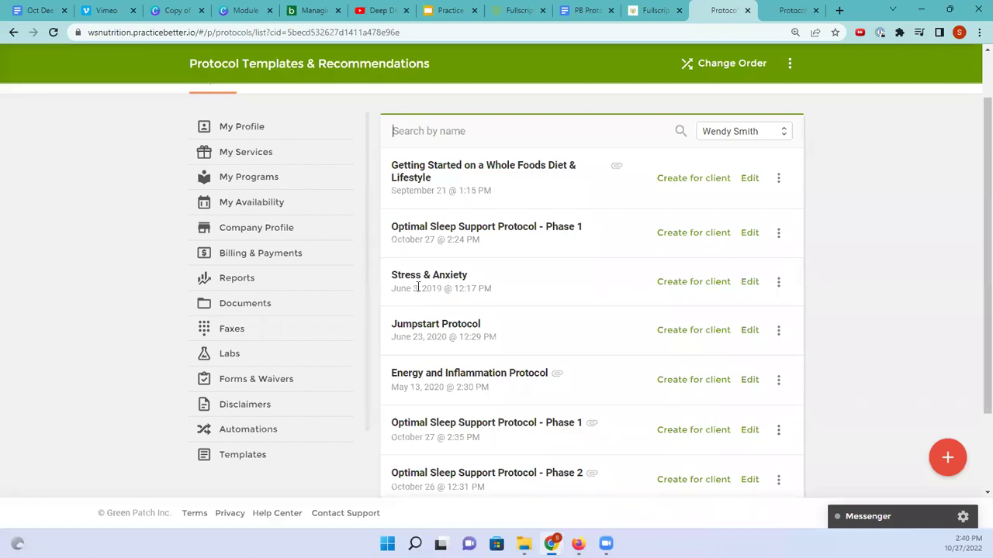
scroll(418, 287, down, 2)
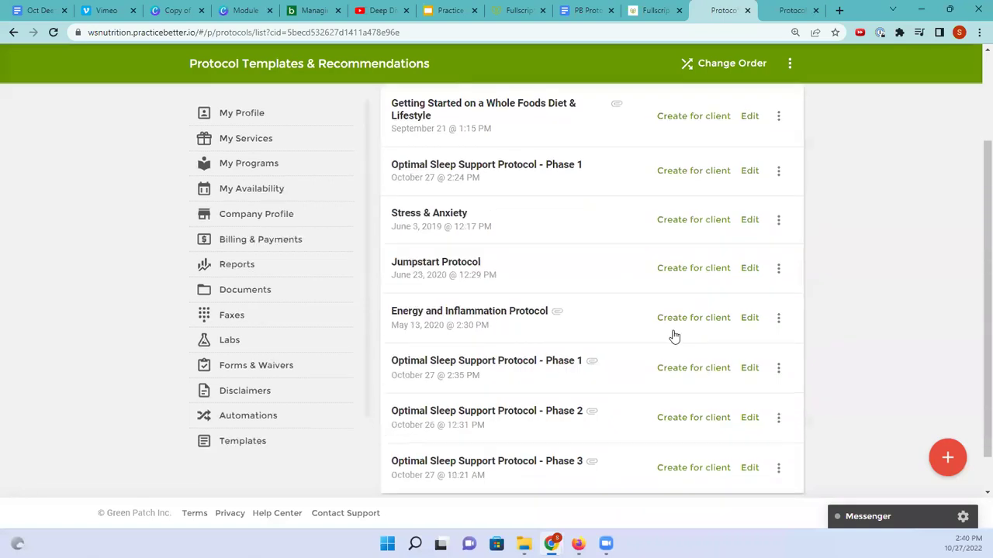
click(711, 371)
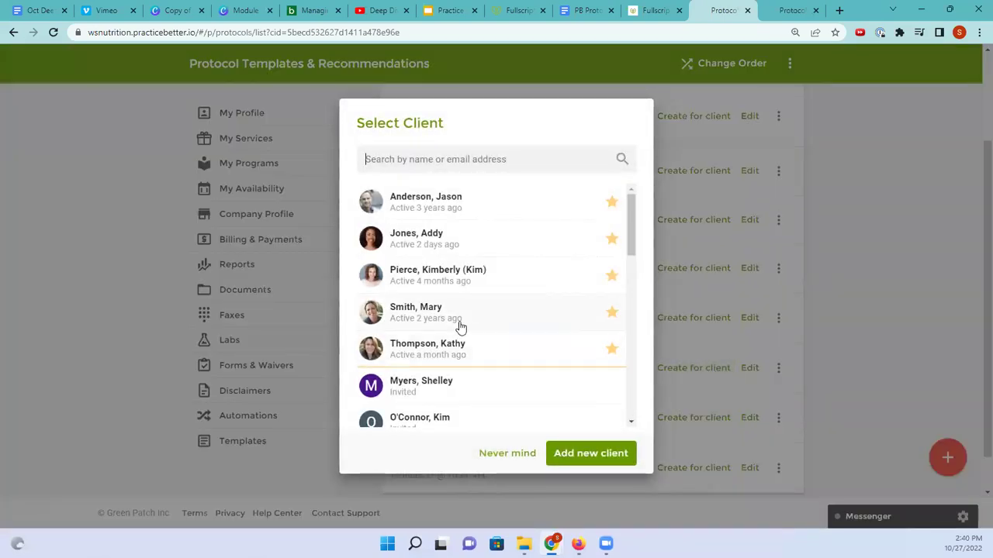
click(416, 238)
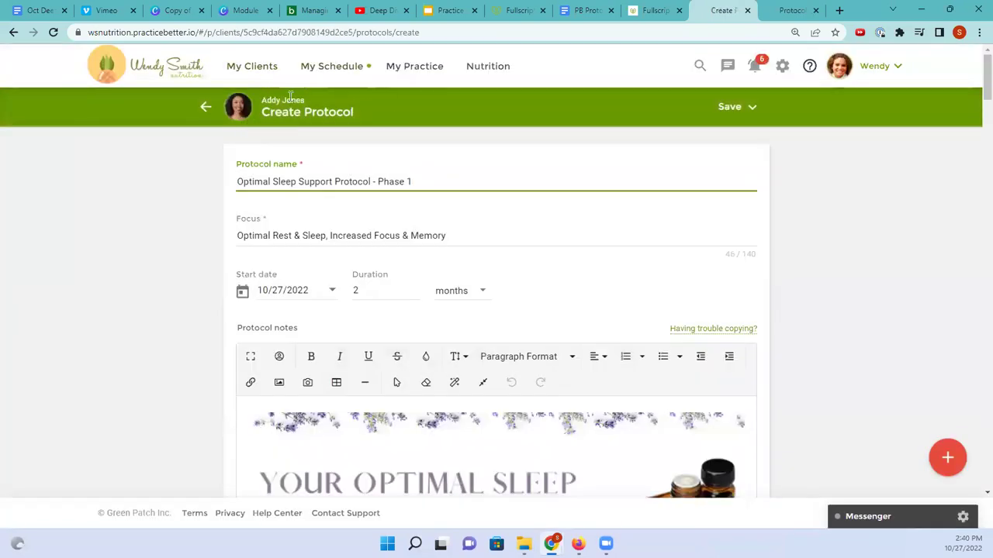
Step: Set the start date of the client's protocol to 11/01/2022
scroll(324, 249, down, 1)
click(334, 230)
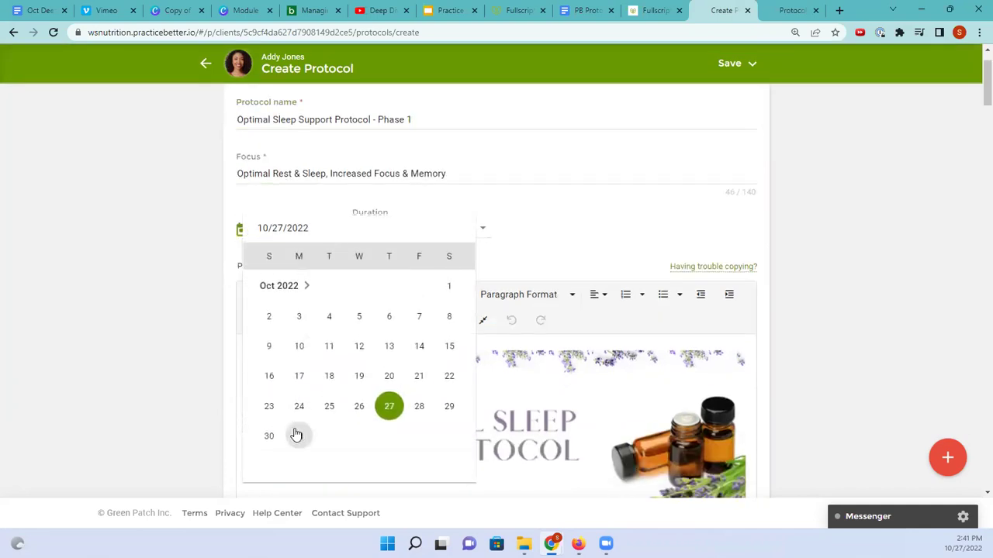
click(309, 287)
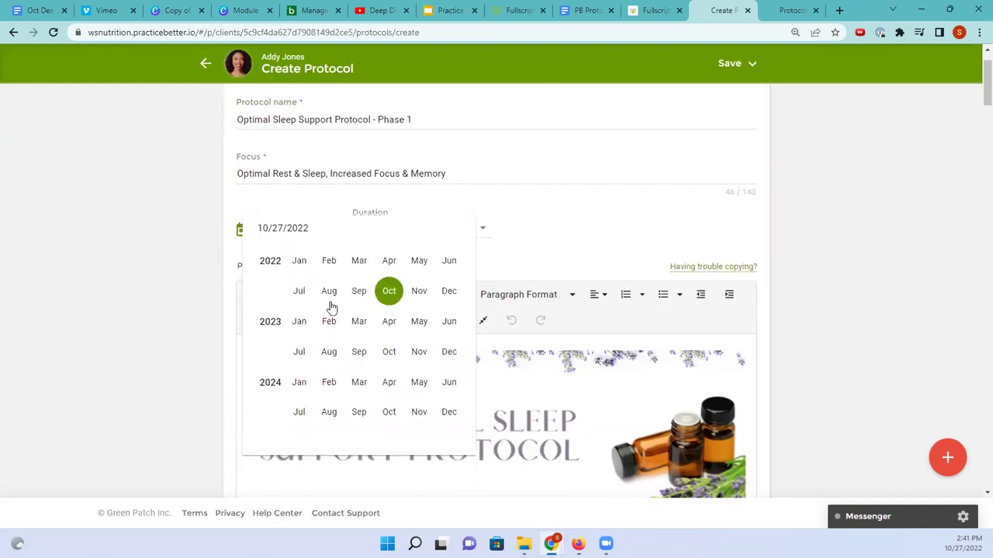
click(419, 293)
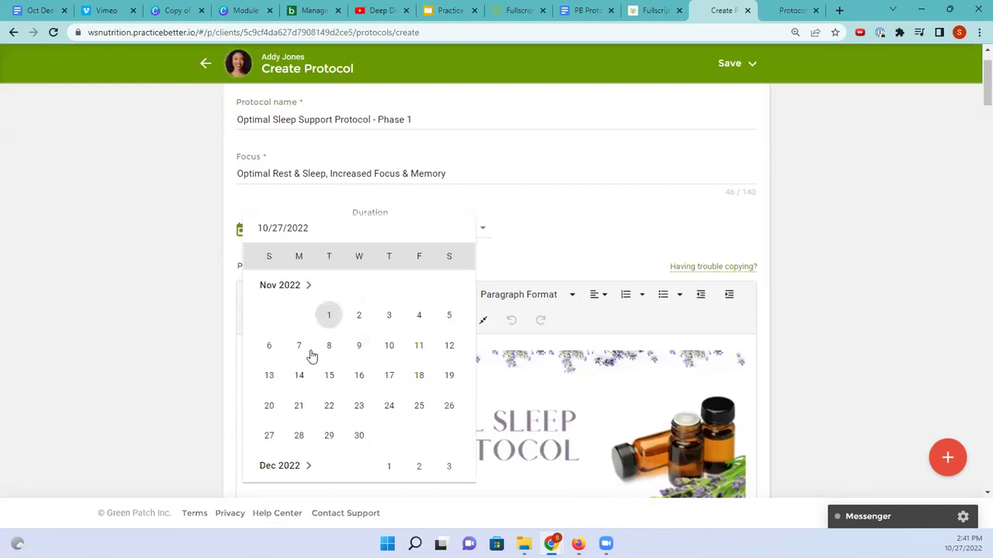
click(330, 316)
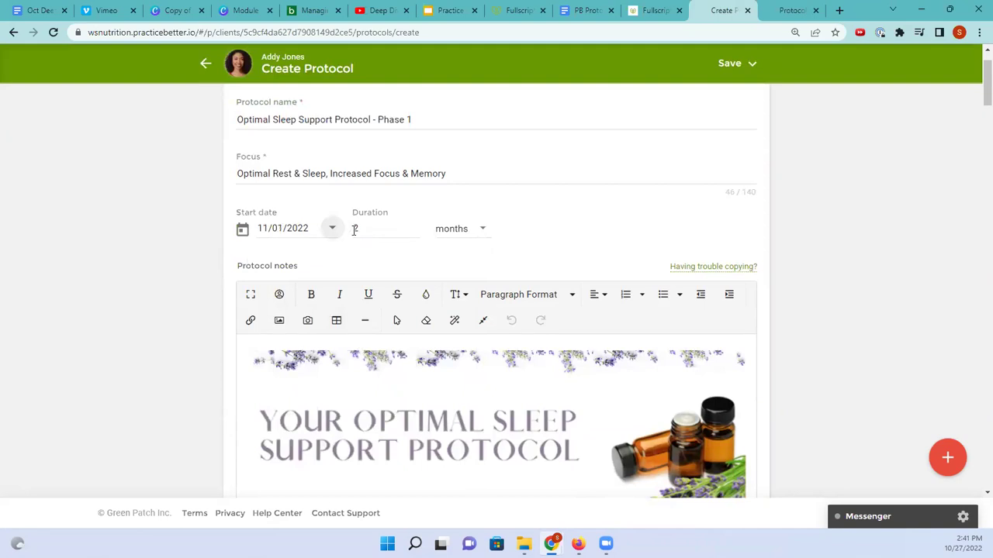
Step: Delete the Fatty Fish and REDUCE - Alcoholic beverages items from the client protocol's food recommendations
scroll(385, 233, down, 10)
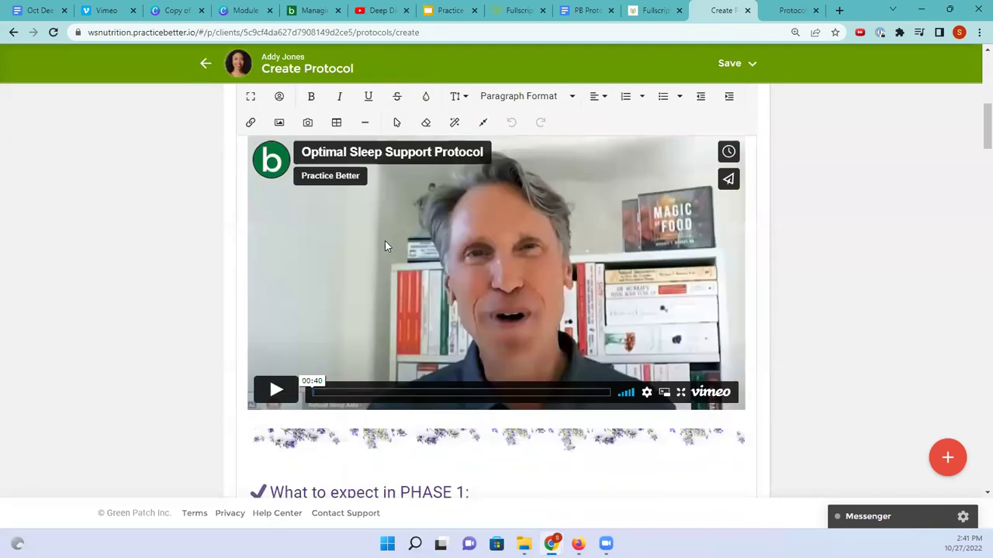
scroll(385, 240, down, 15)
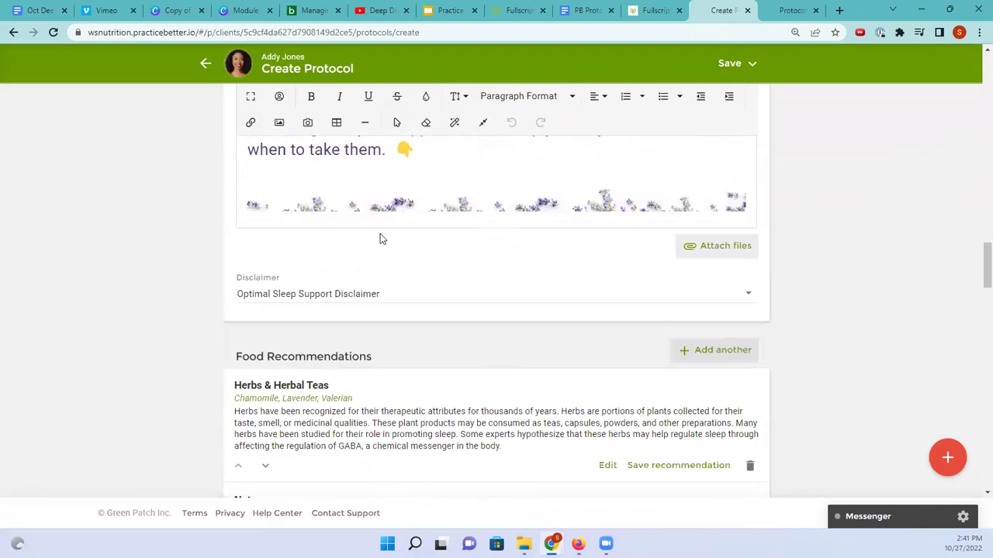
scroll(380, 239, down, 4)
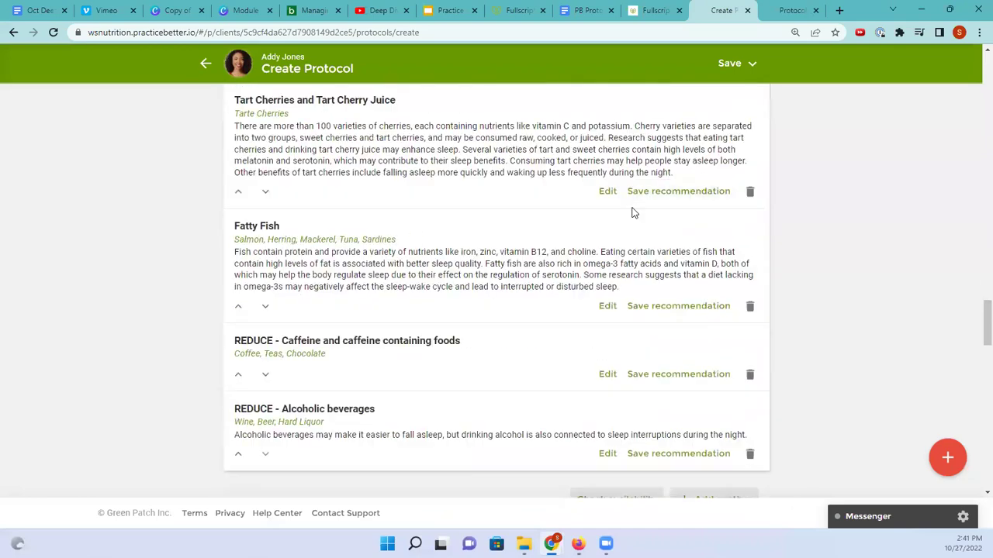
scroll(589, 227, up, 2)
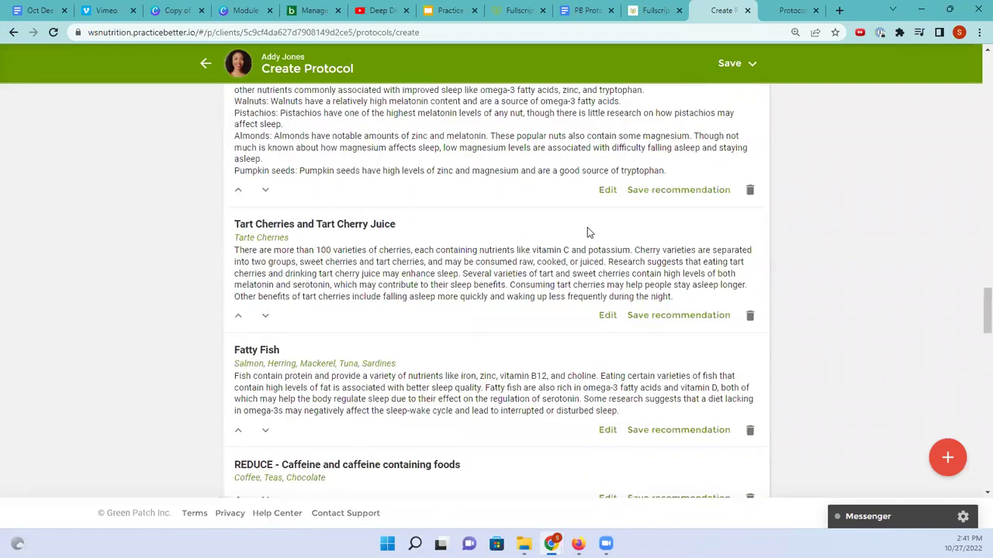
scroll(587, 227, up, 2)
scroll(587, 227, down, 2)
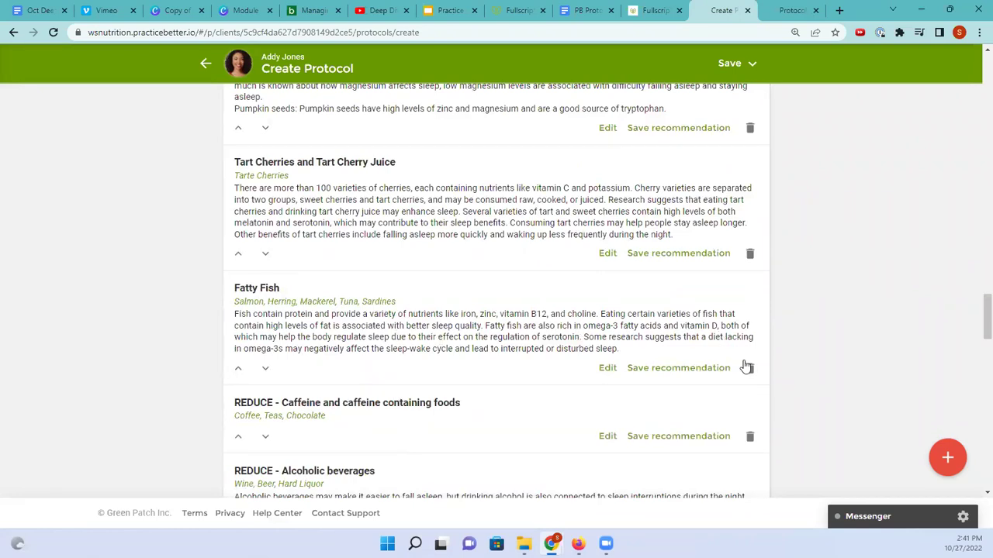
click(750, 369)
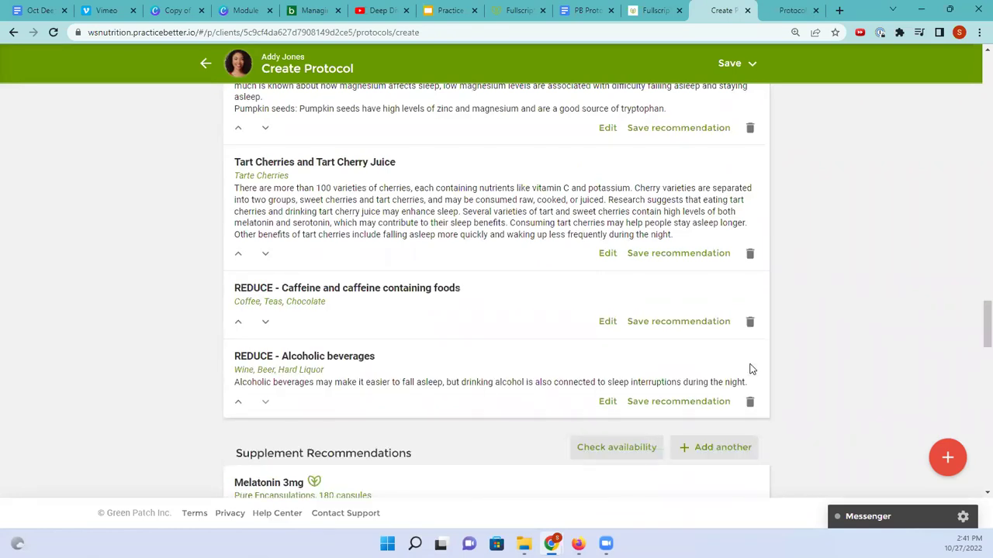
click(750, 404)
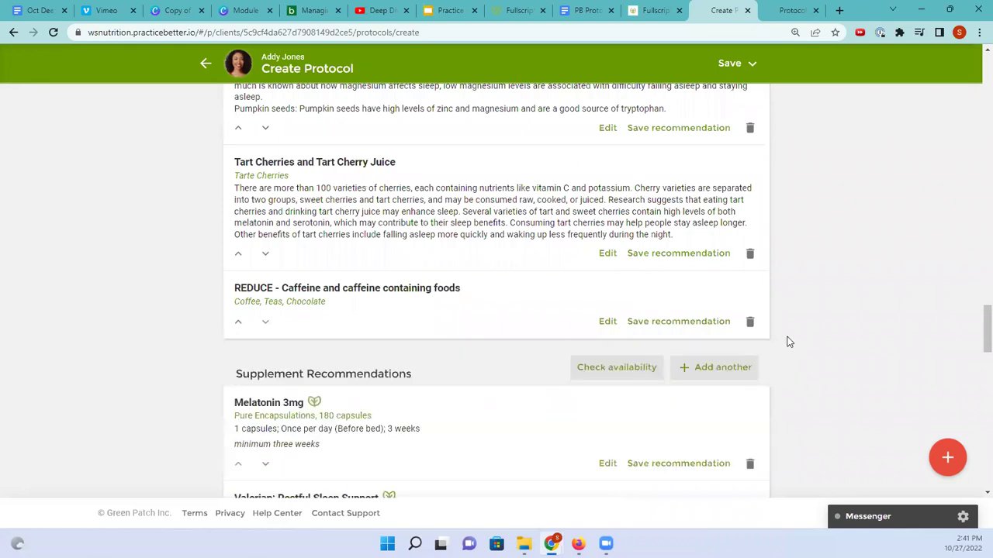
scroll(789, 340, down, 2)
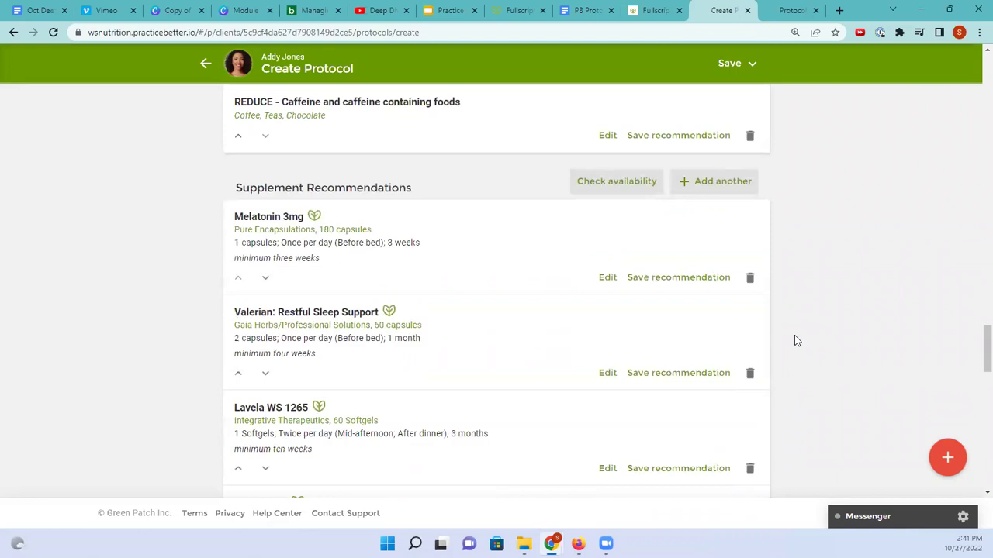
Step: Check the availability of the protocol's recommended supplements, along with their prices and the client's Fullscript discount
scroll(794, 337, down, 2)
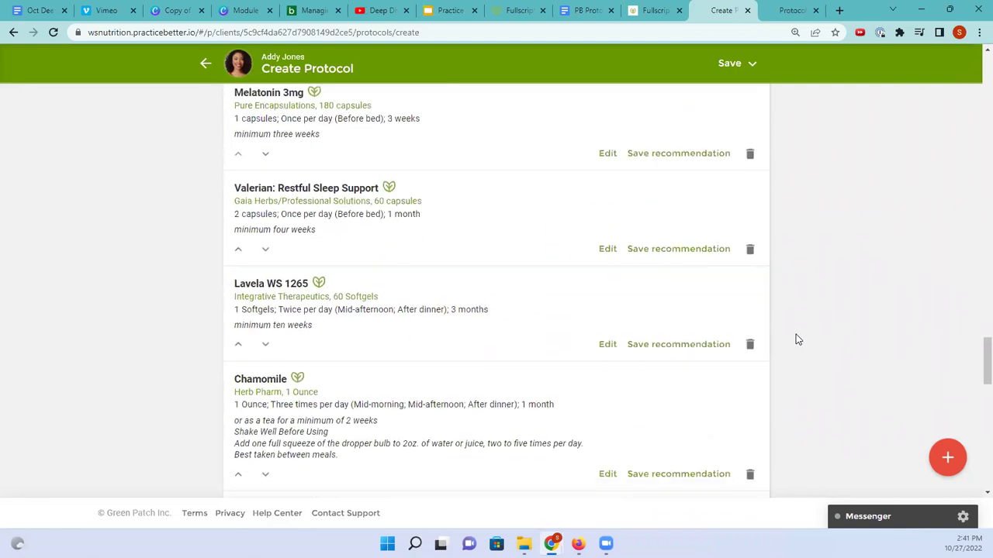
scroll(796, 334, up, 3)
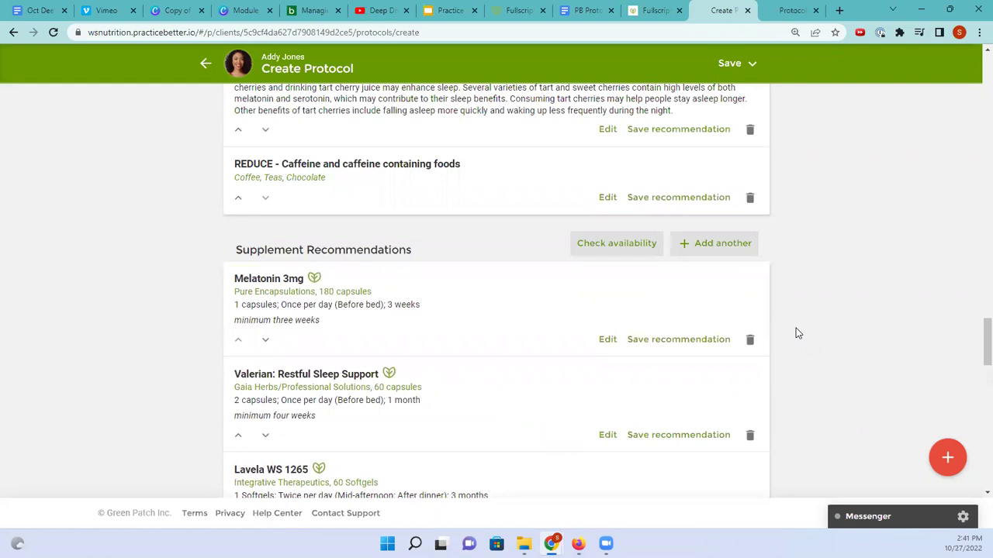
click(609, 246)
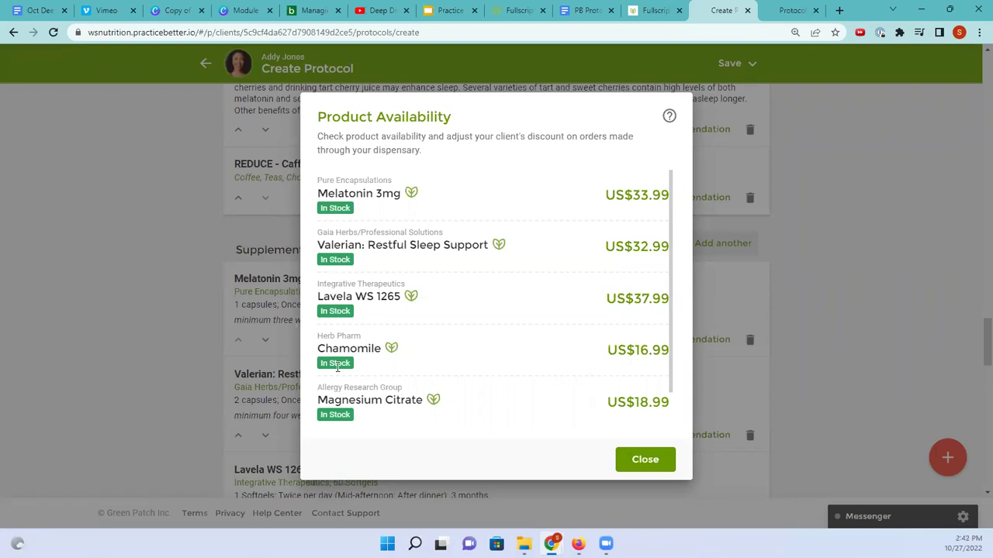
scroll(337, 366, down, 2)
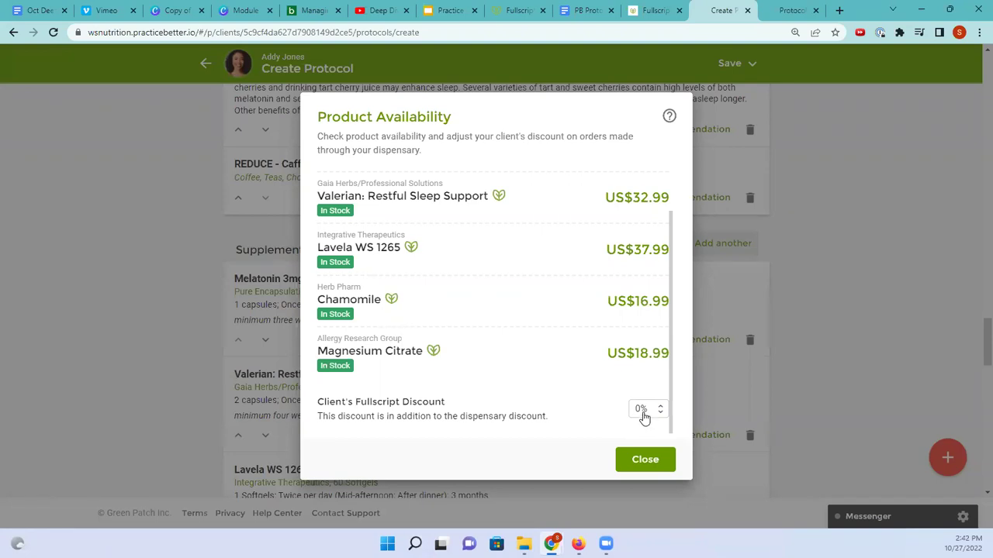
click(640, 461)
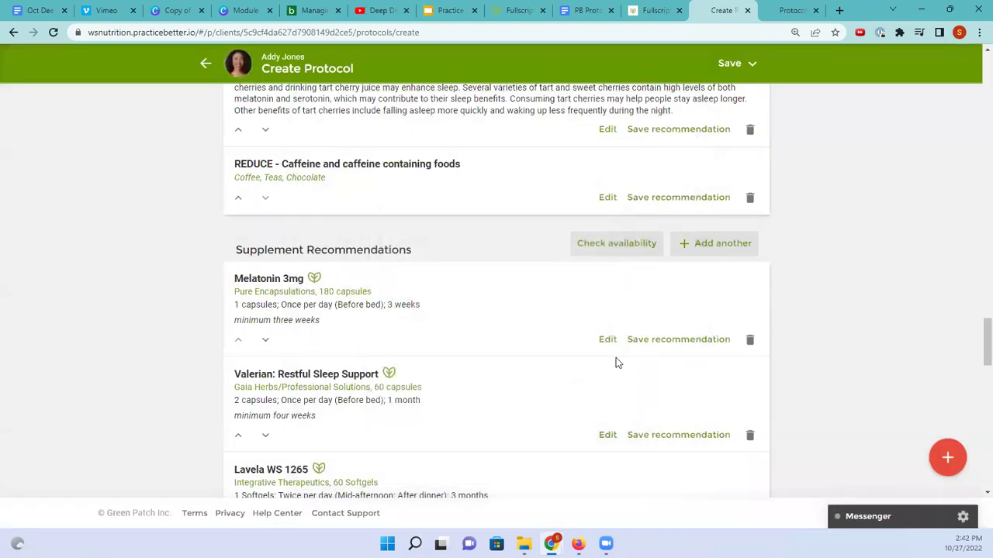
Step: Save and publish the client's protocol with a confirmation notification sent, finishing without an in-office checkout or discount adjustment
scroll(616, 360, up, 3)
click(725, 65)
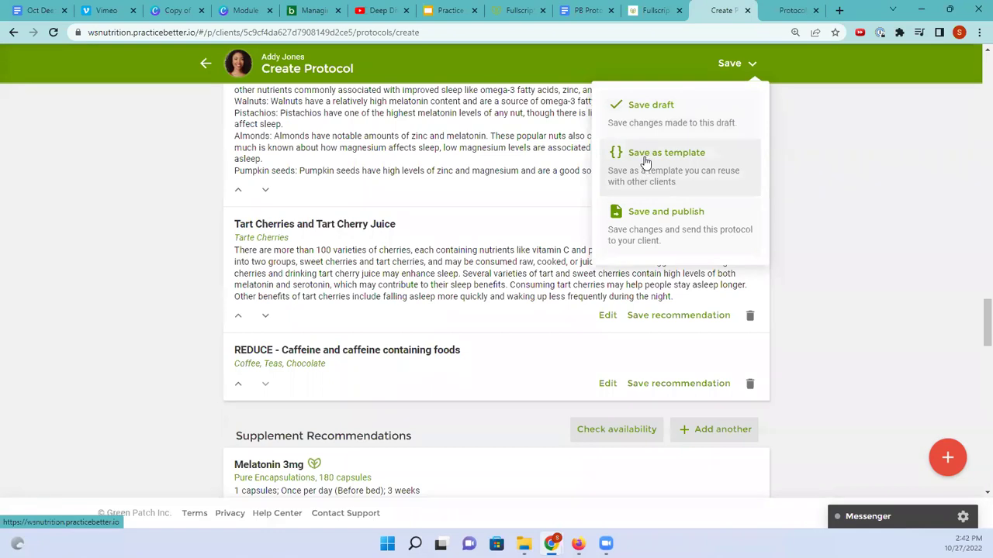
click(681, 221)
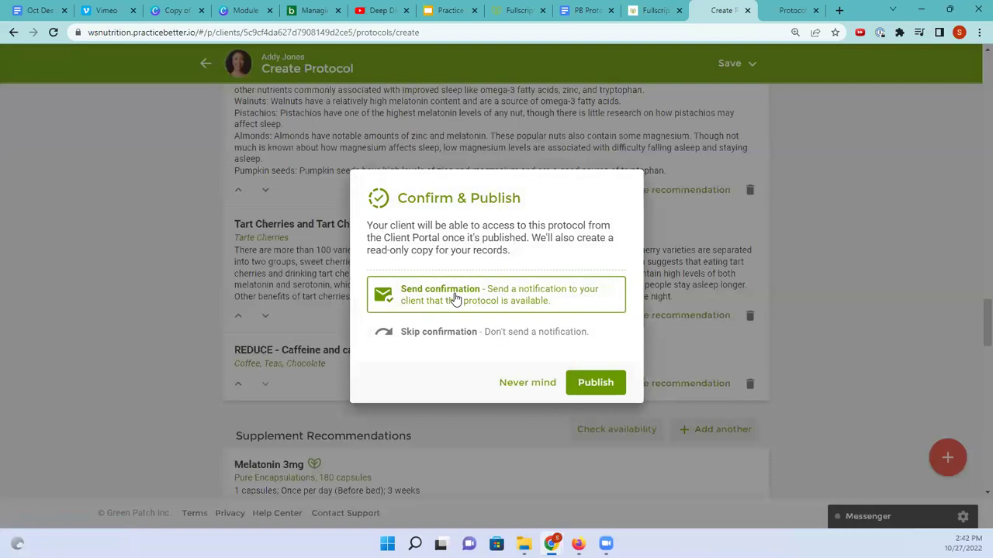
click(596, 383)
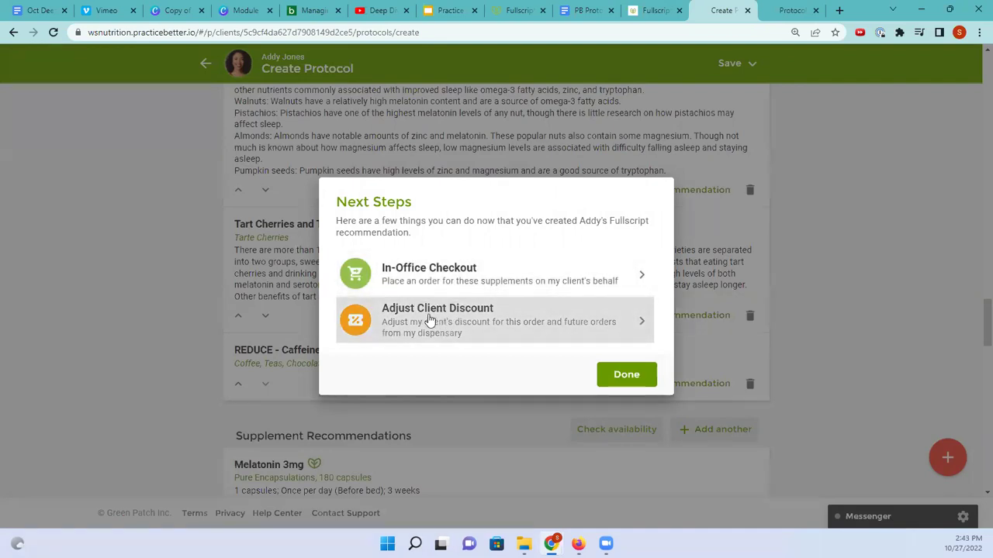
click(623, 375)
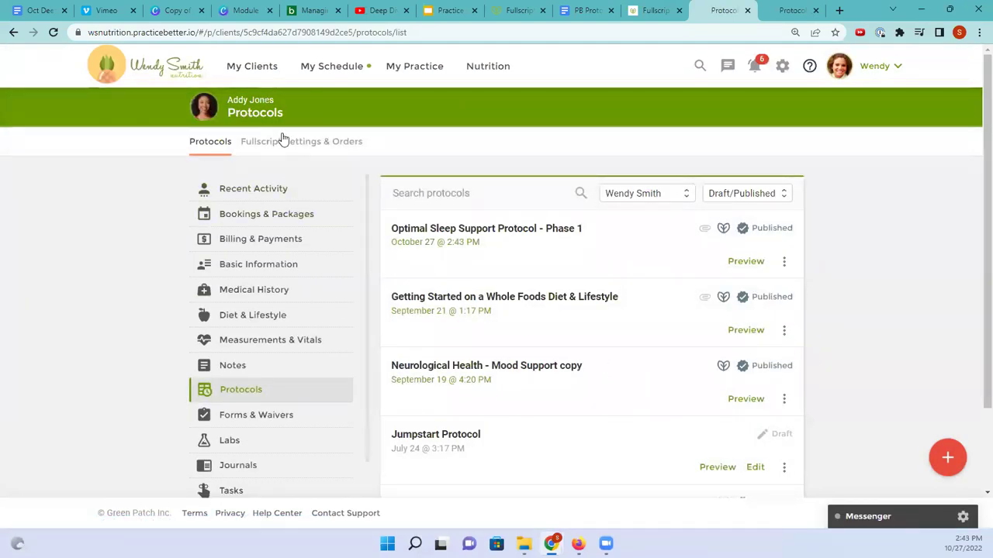
Step: Go to the practice home page and open the same client's protocol list from the client's record
click(168, 66)
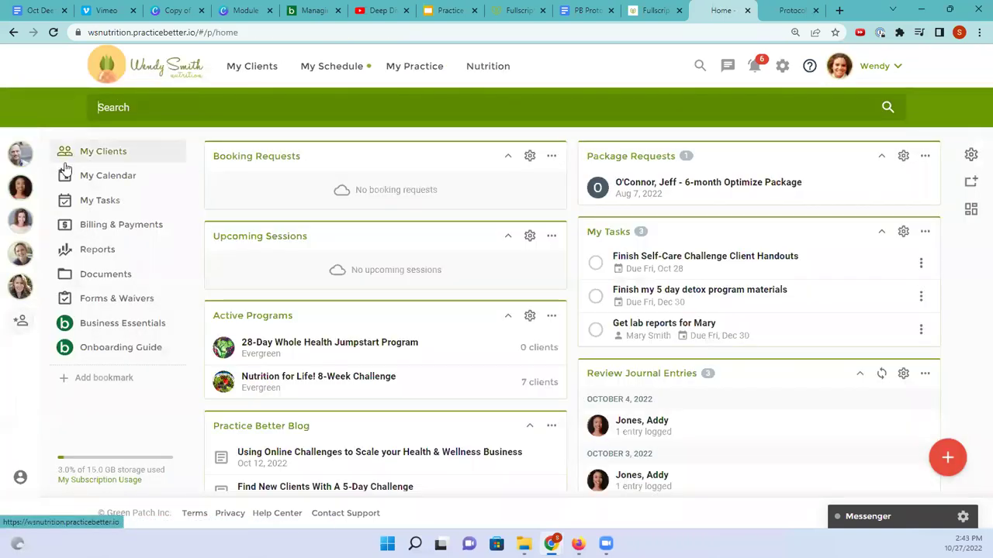
click(20, 188)
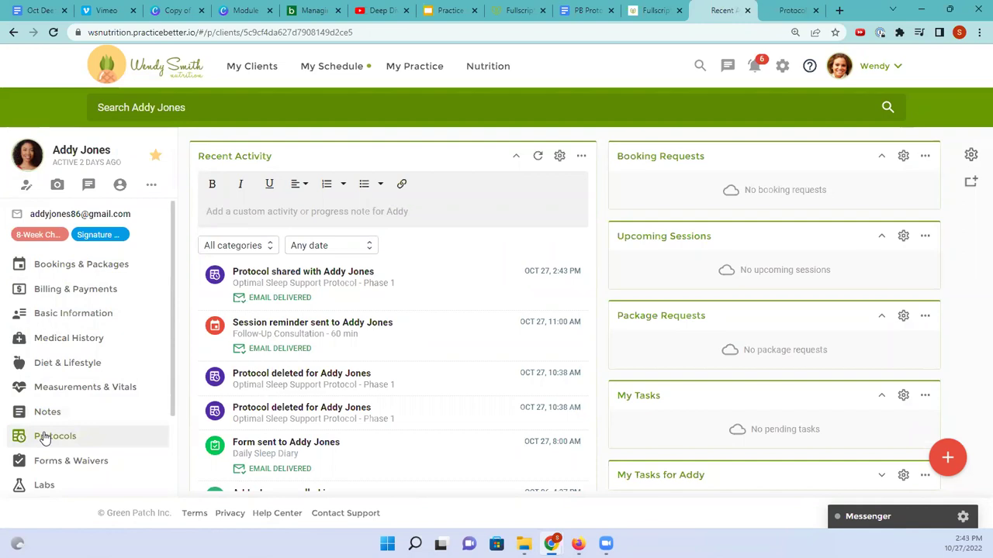
click(45, 438)
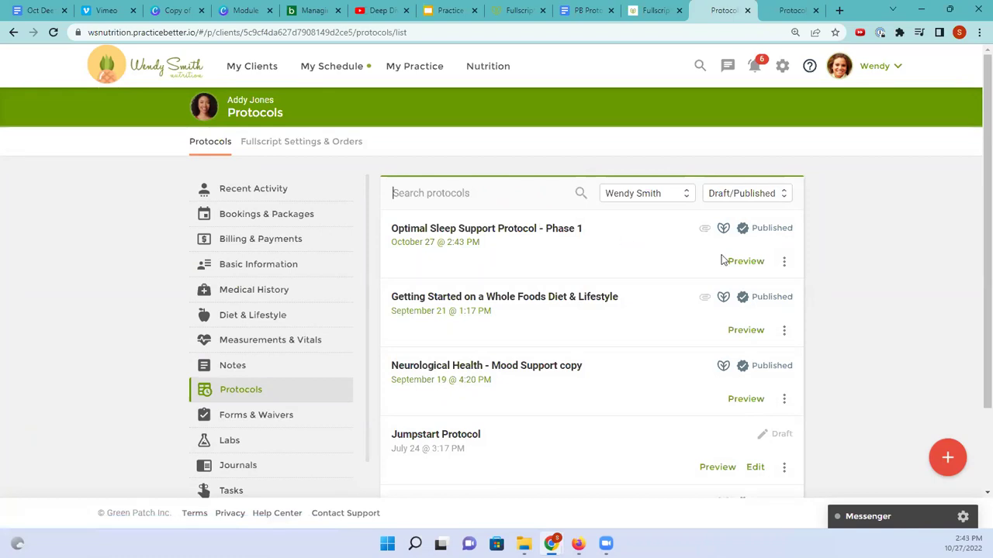
Step: Preview the published Optimal Sleep Support Protocol - Phase 1 and look through its header, video, essential oils graphic and resource instructions
mouse_move(723, 231)
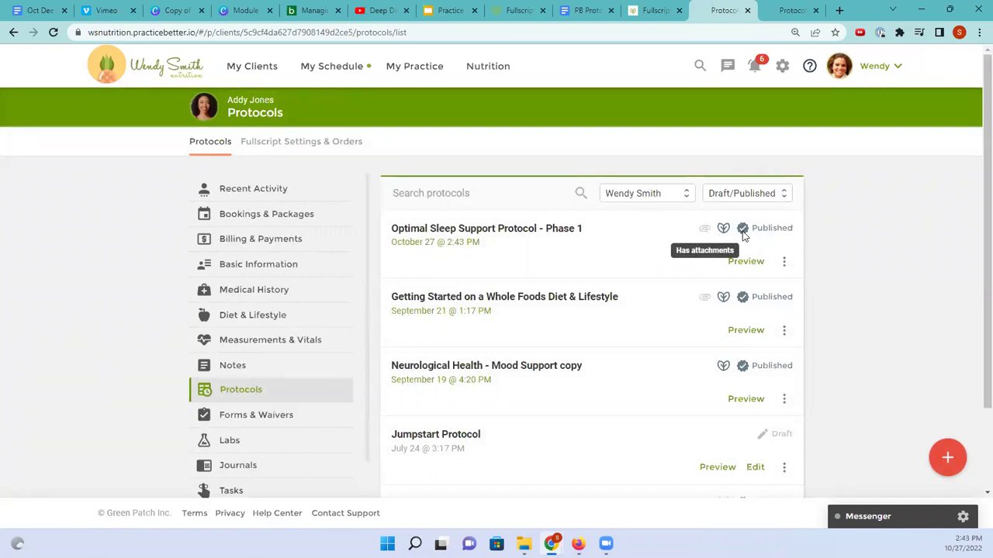
click(747, 262)
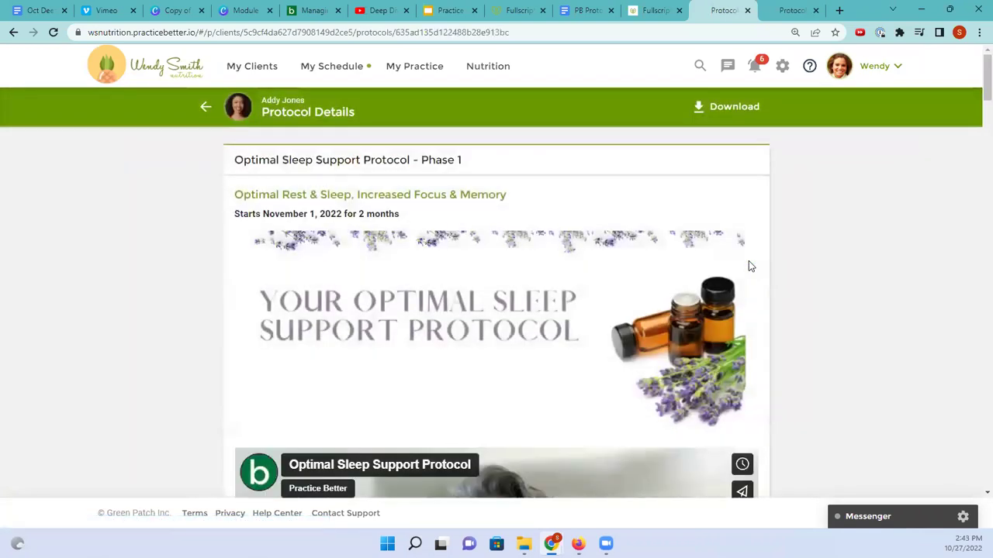
scroll(662, 256, down, 1)
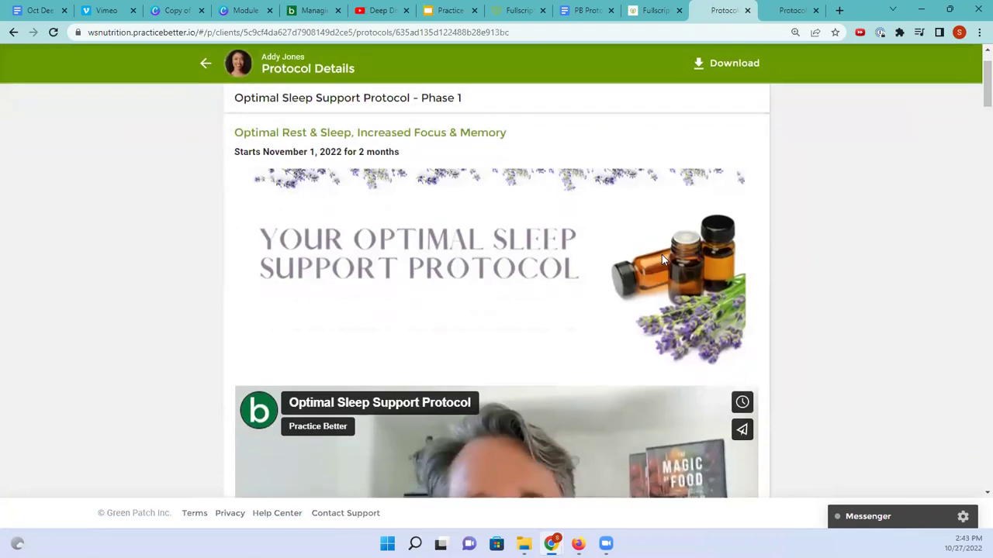
scroll(657, 244, down, 3)
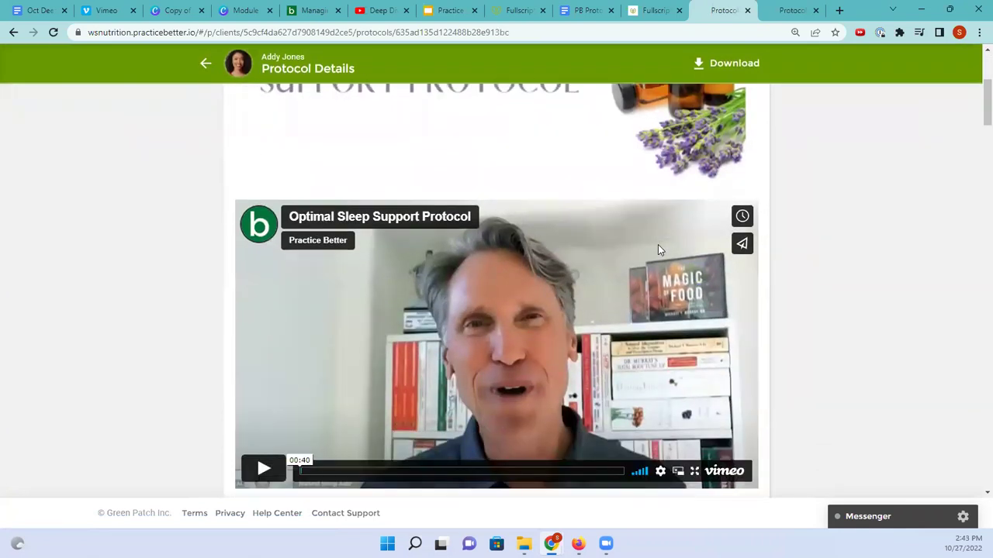
scroll(657, 249, down, 10)
scroll(656, 250, down, 15)
scroll(650, 231, down, 4)
scroll(650, 230, up, 12)
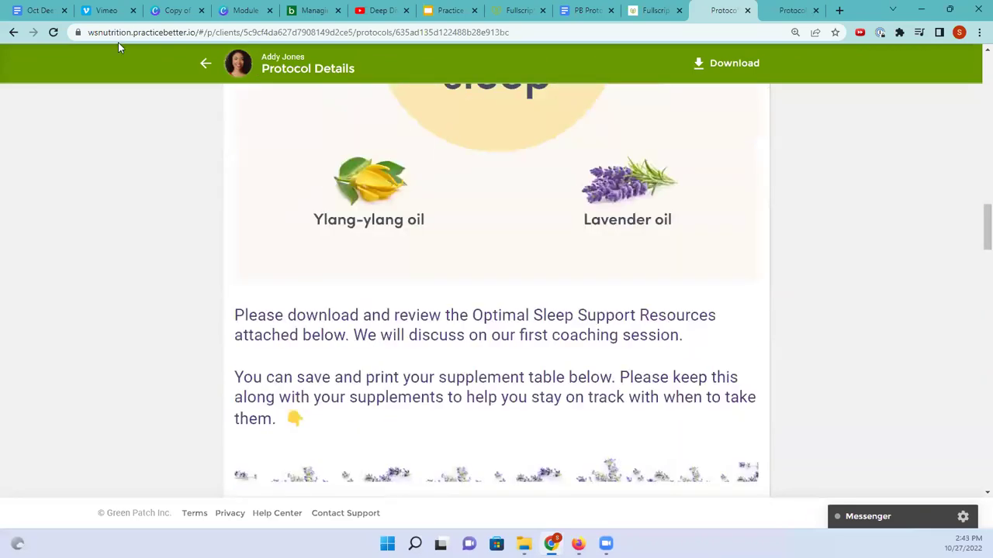
Step: Return to the client's protocol list and view the client's Fullscript discount settings
click(206, 63)
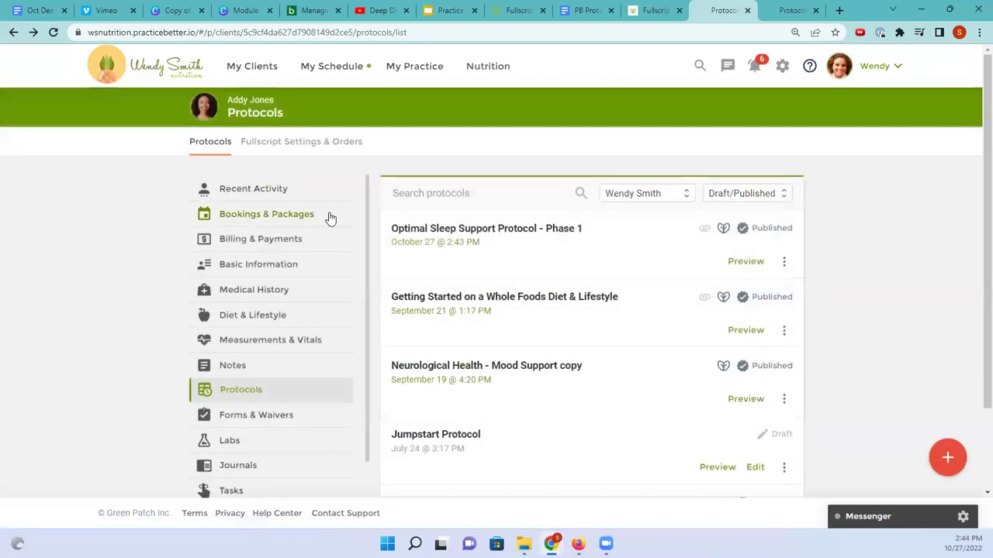
click(302, 145)
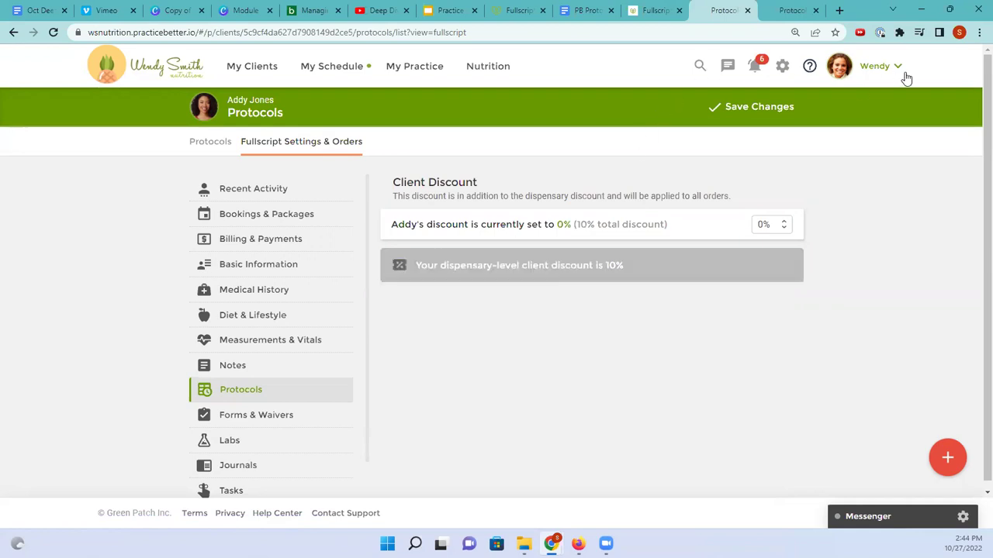
Step: Switch to the client portal in Firefox and open the new protocol from its notification
click(921, 11)
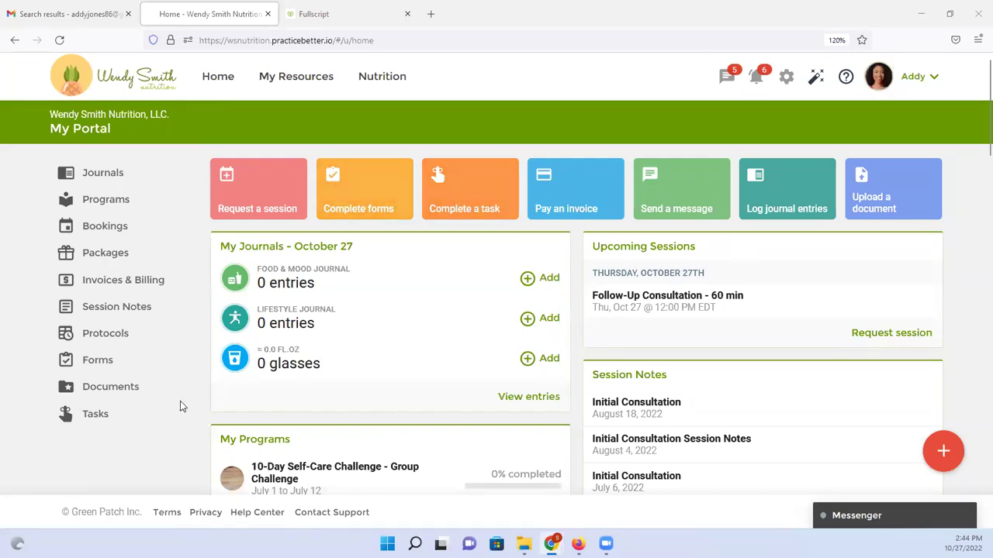
click(757, 78)
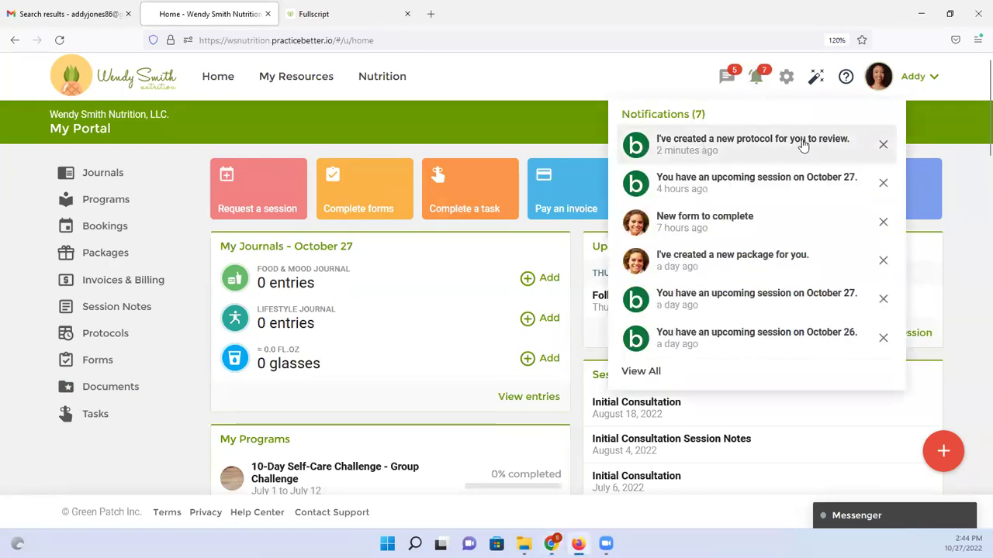
click(804, 146)
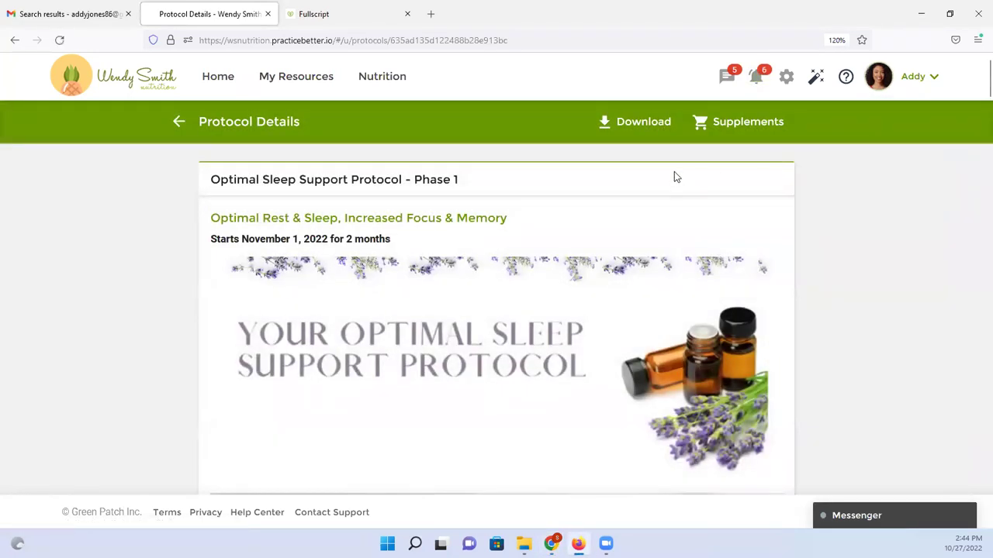
Step: Return to the portal home and view the Optimal Sleep Support Protocol - Phase 1 from the client's list of protocols
click(130, 75)
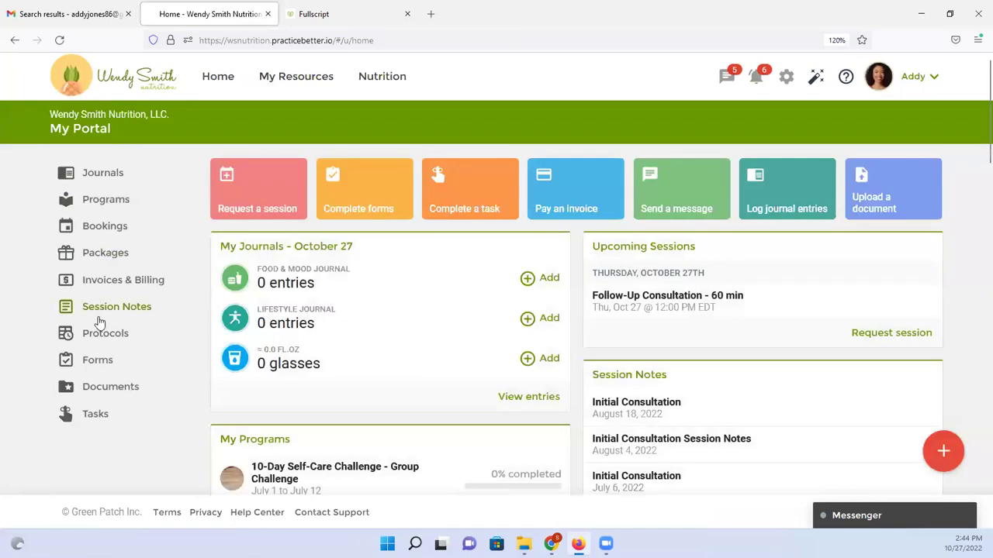
click(98, 334)
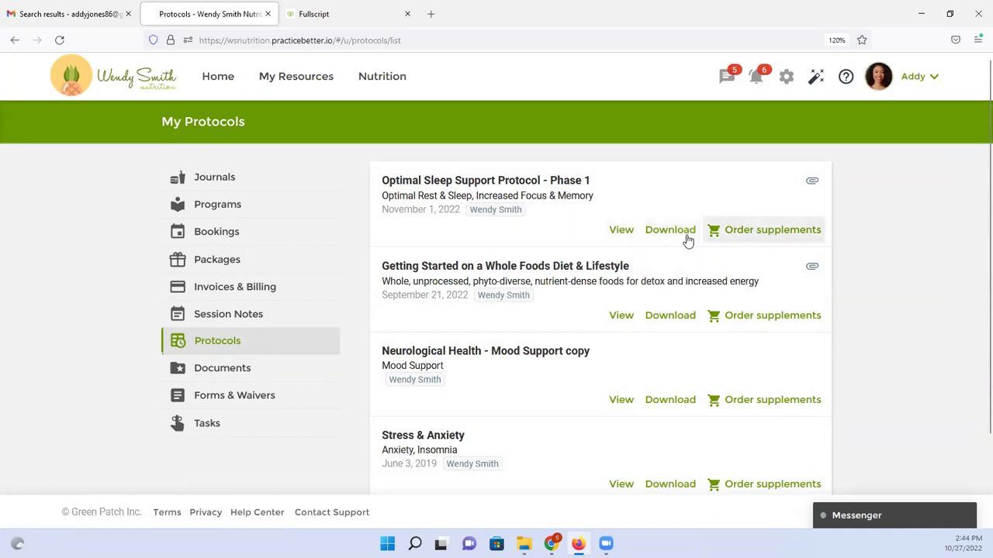
click(622, 230)
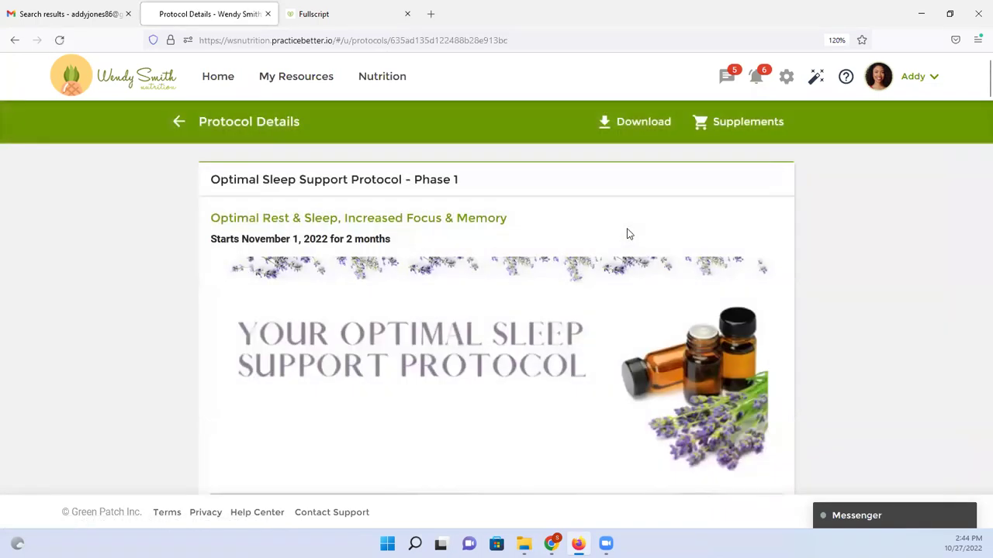
Step: Examine the client's view of the protocol, including the food and lifestyle recommendations, supplement recommendations and the dosing times in the Supplement Chart
scroll(576, 215, down, 10)
scroll(576, 215, down, 15)
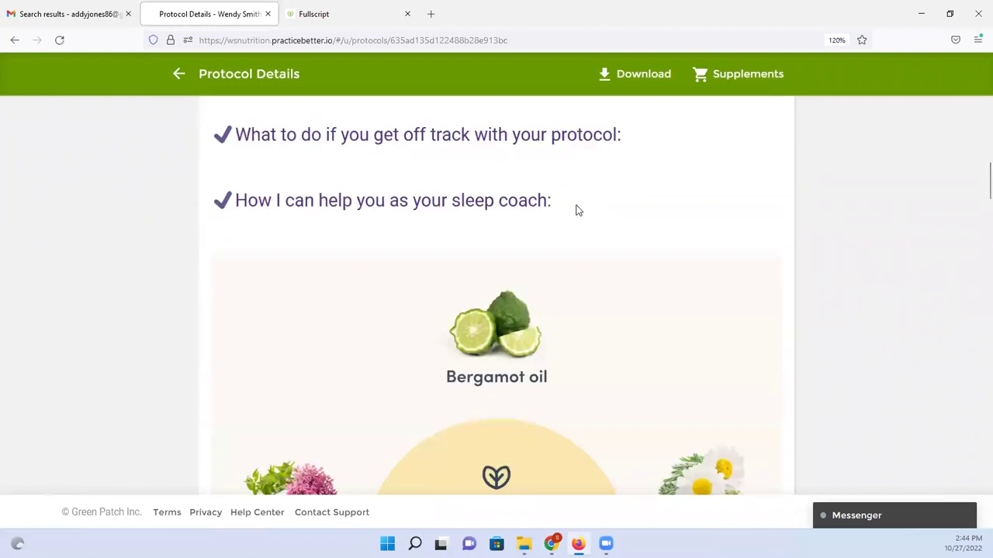
scroll(575, 203, down, 5)
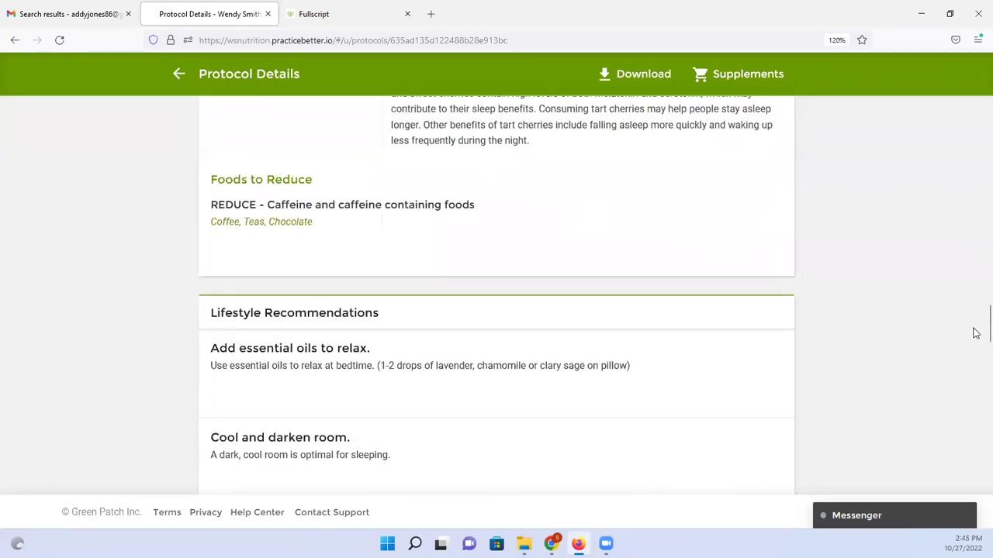
scroll(975, 348, down, 10)
scroll(975, 434, down, 10)
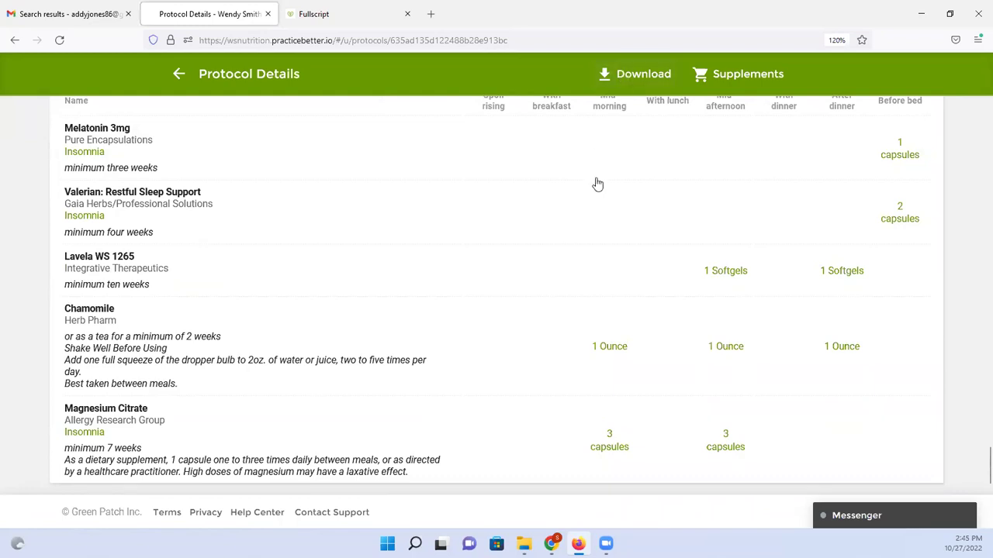
scroll(597, 184, up, 1)
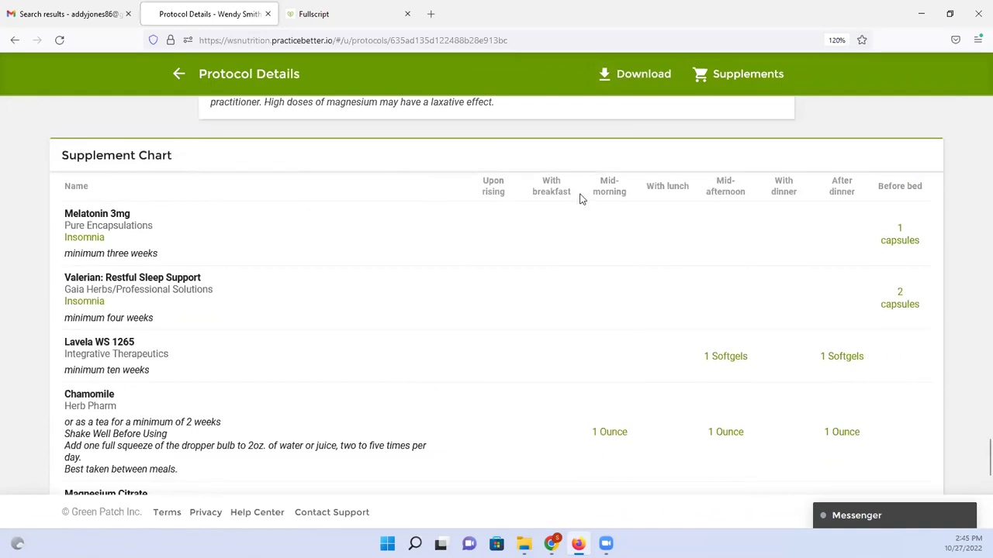
scroll(549, 194, down, 2)
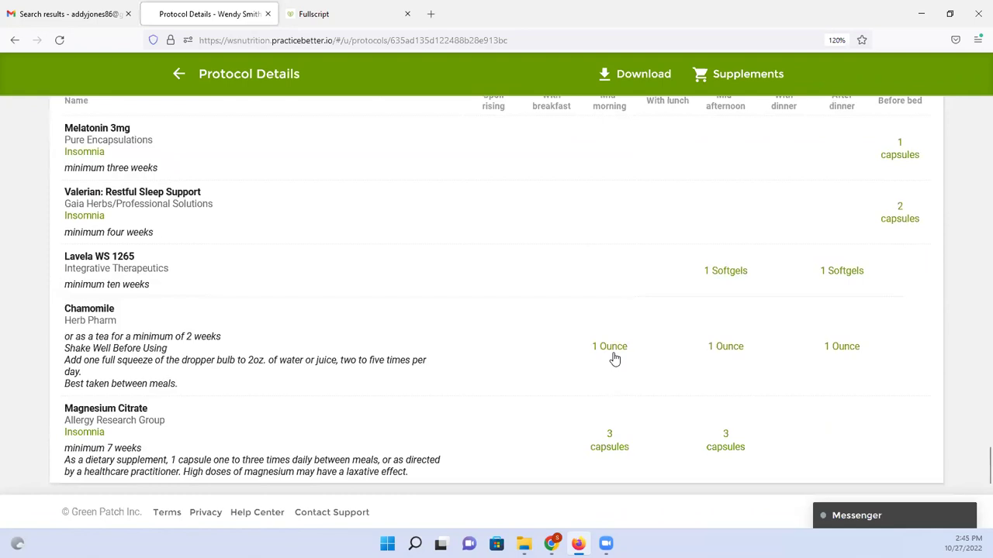
scroll(596, 336, down, 1)
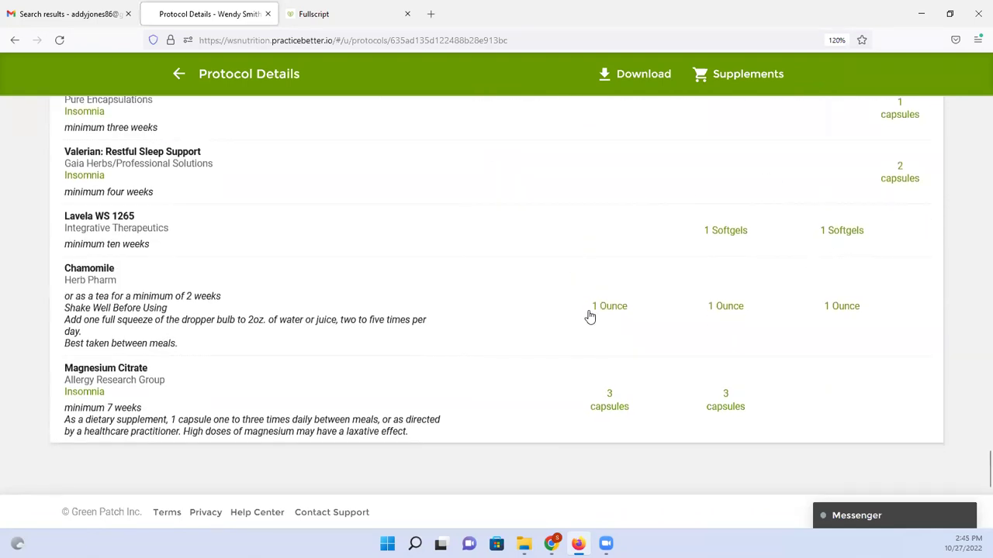
scroll(589, 314, up, 10)
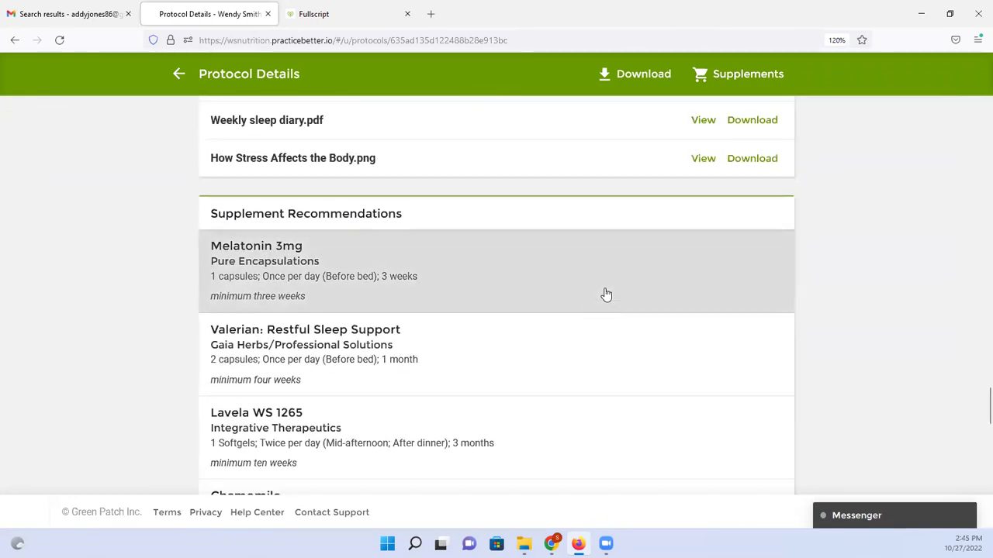
Step: Open the protocol's supplements in Fullscript and review the recommended products, dosages and prices in the client's plan
click(739, 76)
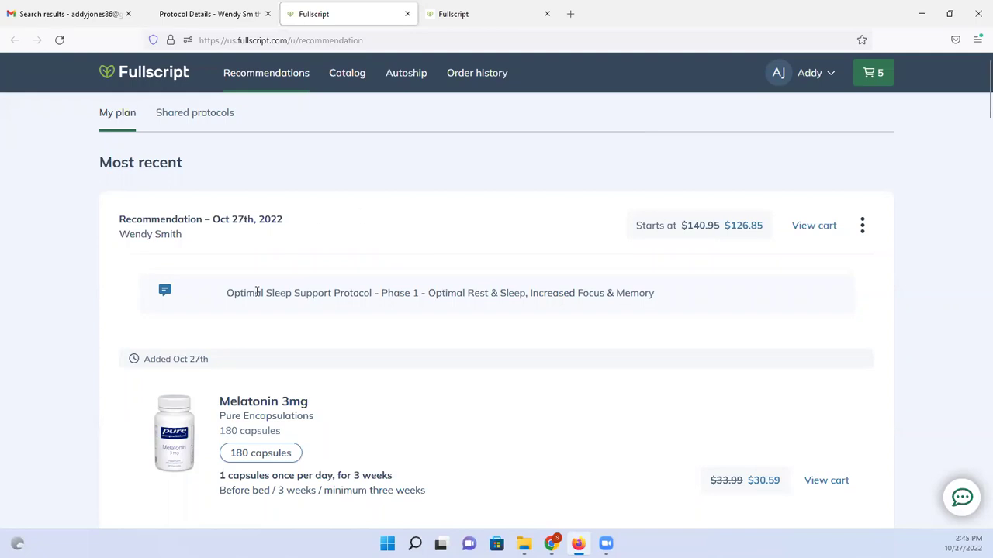
scroll(494, 243, down, 1)
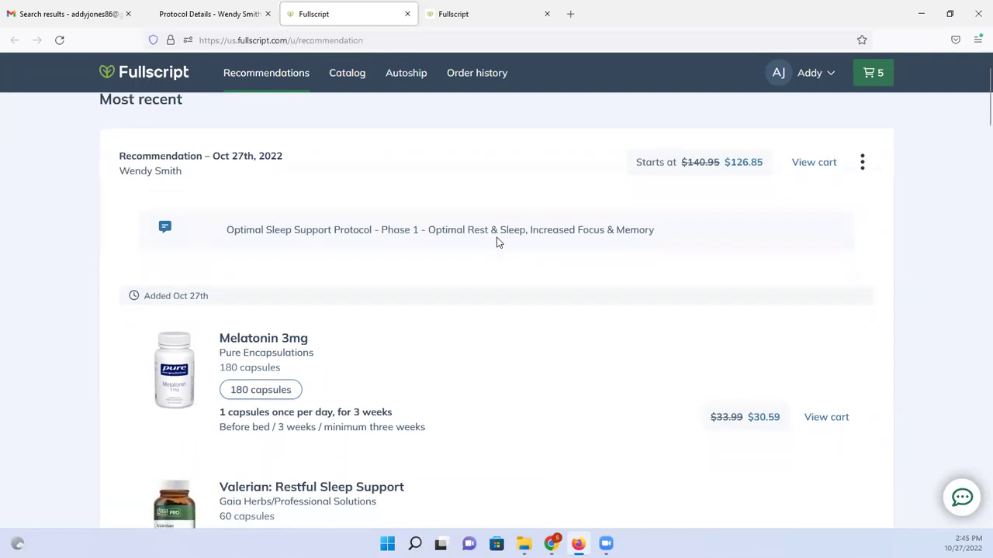
scroll(501, 241, down, 2)
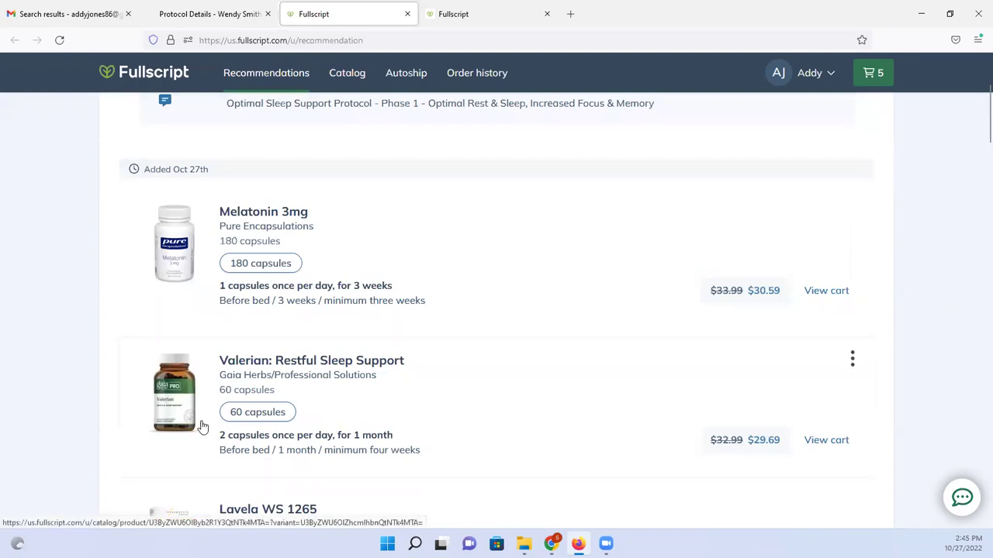
scroll(204, 428, down, 1)
scroll(203, 428, down, 3)
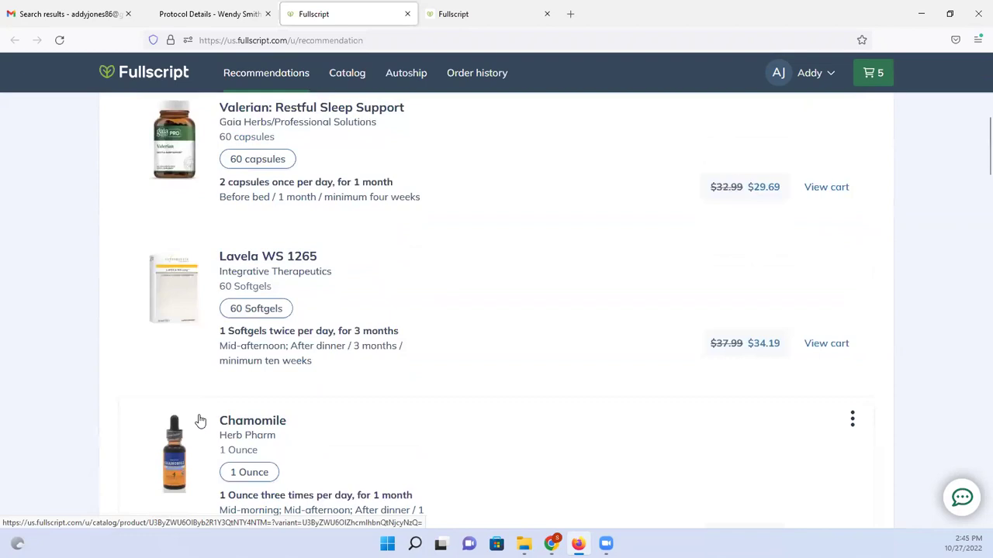
scroll(200, 421, down, 2)
scroll(196, 407, up, 6)
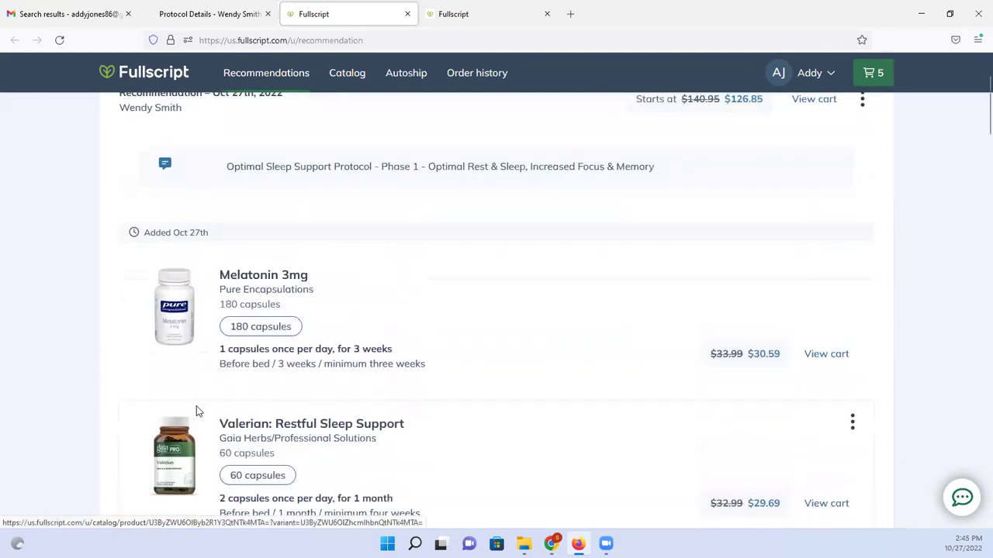
Step: Open the client's Fullscript cart and view the autoship frequency options for Magnesium Citrate
click(871, 75)
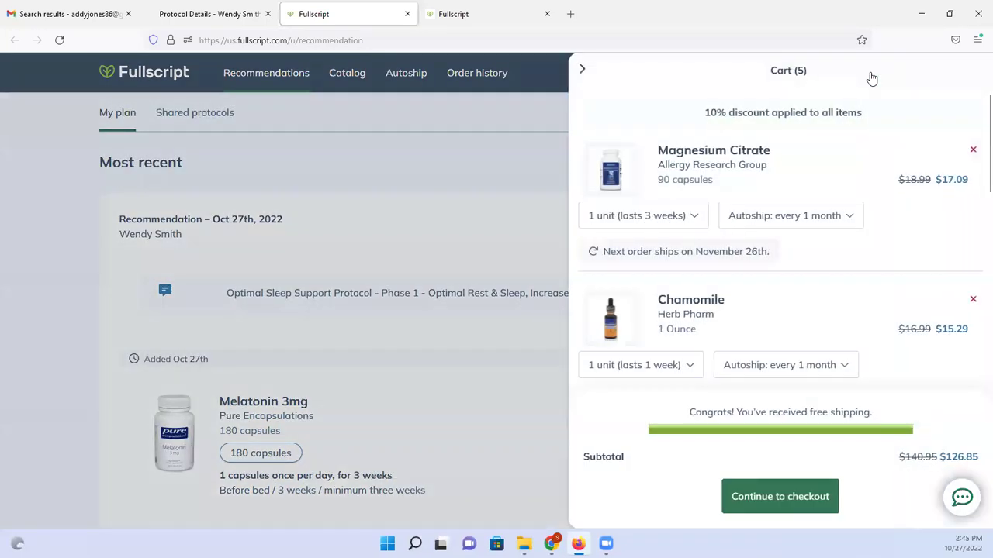
click(809, 220)
scroll(805, 273, down, 2)
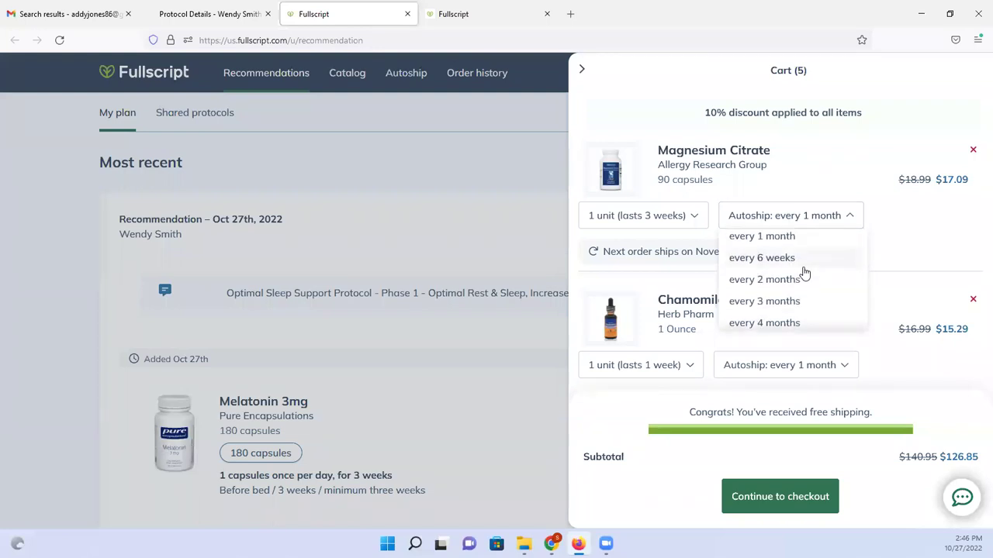
click(914, 233)
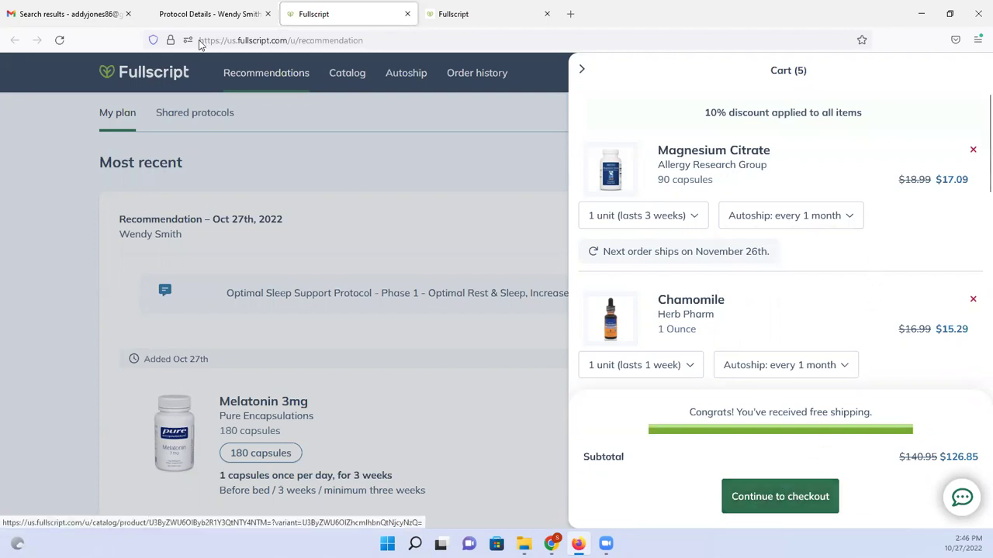
Step: Revisit the food recommendations in the client's protocol details, and return to the Fullscript cart
click(208, 14)
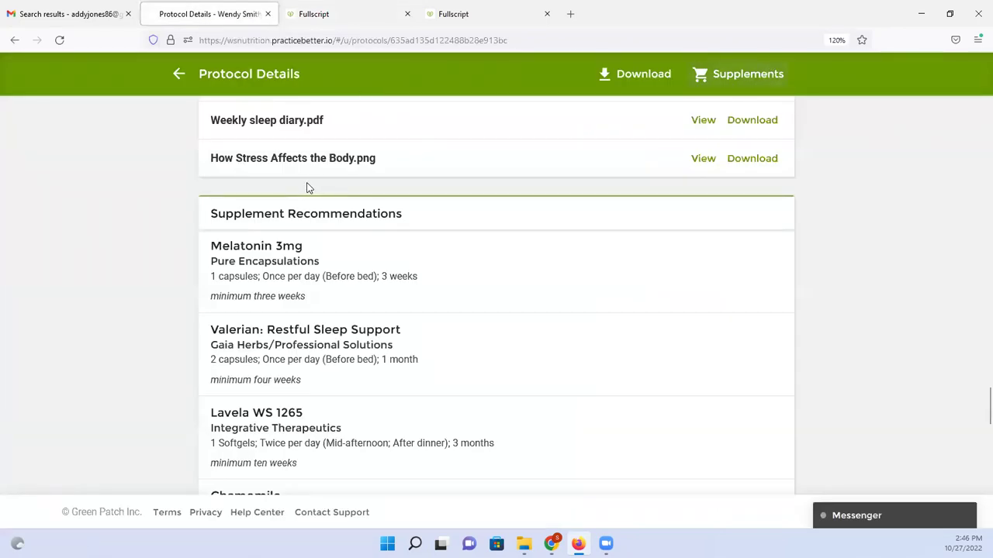
scroll(307, 187, up, 15)
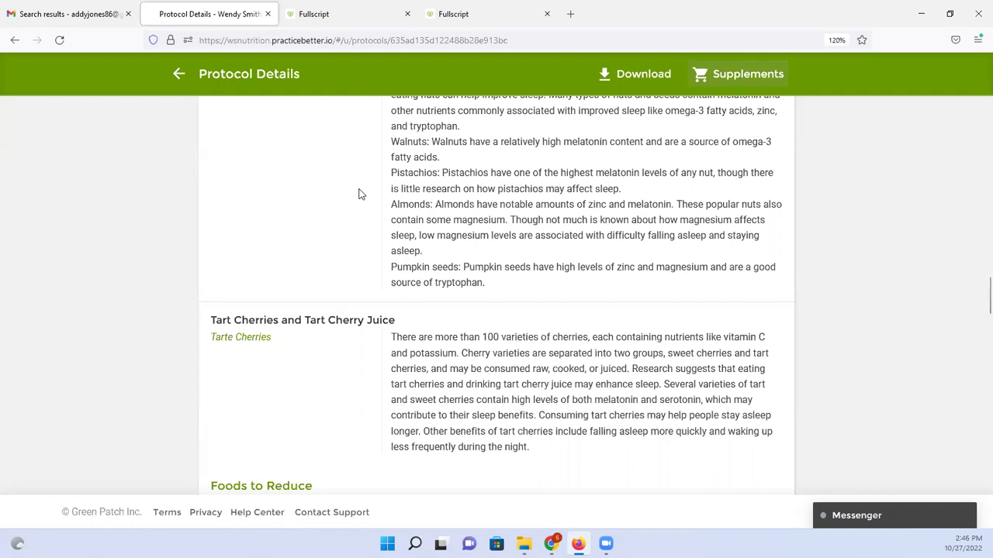
scroll(360, 194, up, 1)
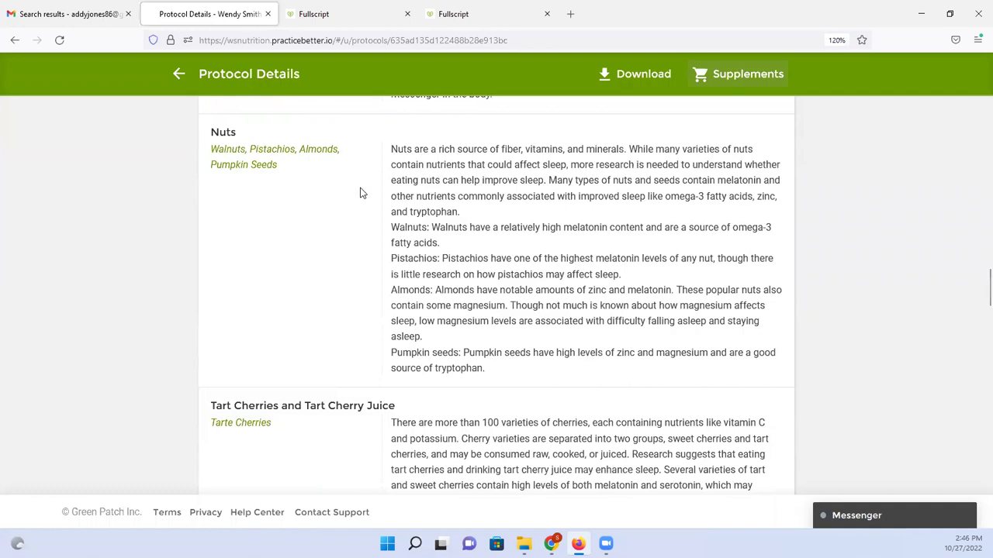
click(316, 17)
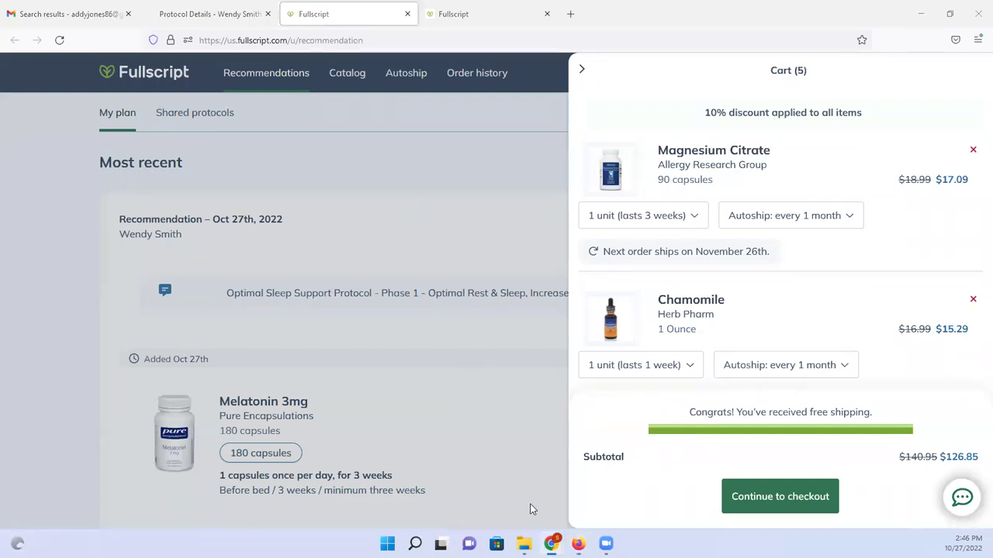
Step: Switch to Chrome and open the practitioner's Recommendations page in Fullscript
mouse_move(551, 543)
click(587, 500)
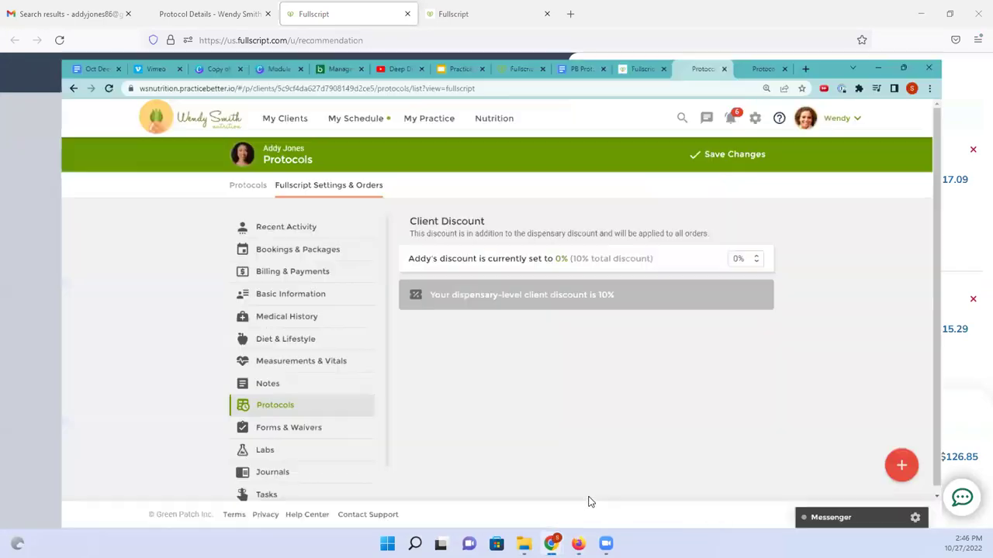
click(644, 11)
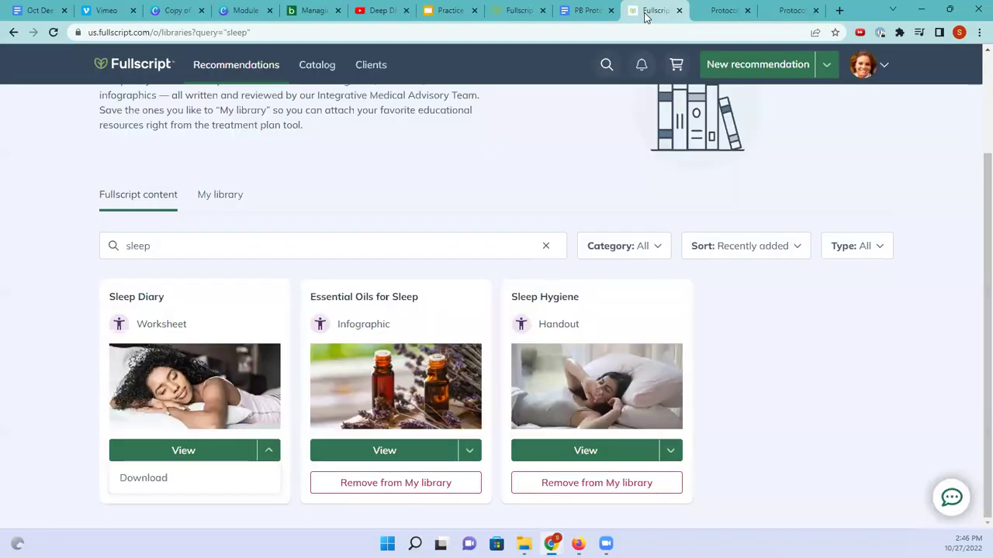
click(138, 71)
click(230, 68)
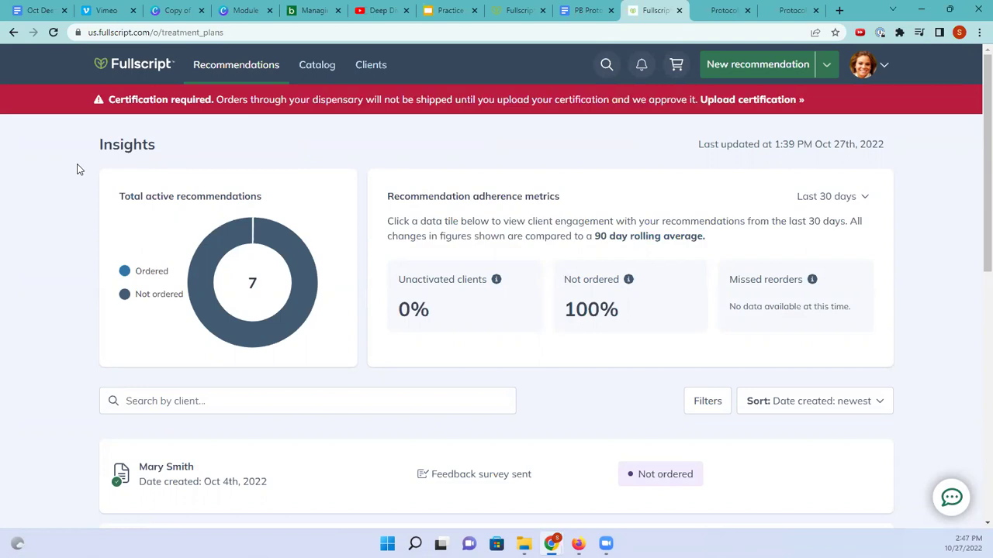
Step: Review the list of client recommendations with their order statuses and show its filter options
scroll(76, 164, down, 2)
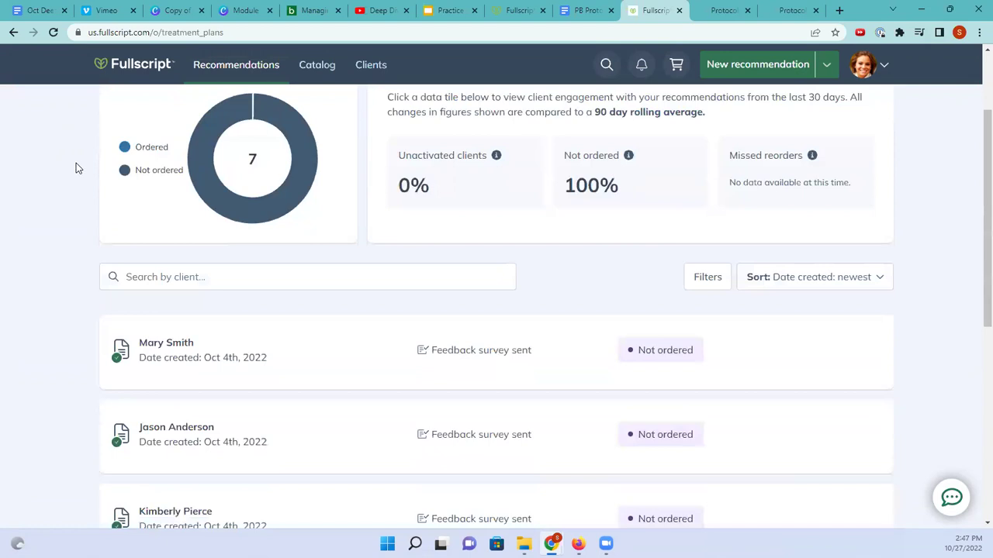
scroll(76, 167, down, 2)
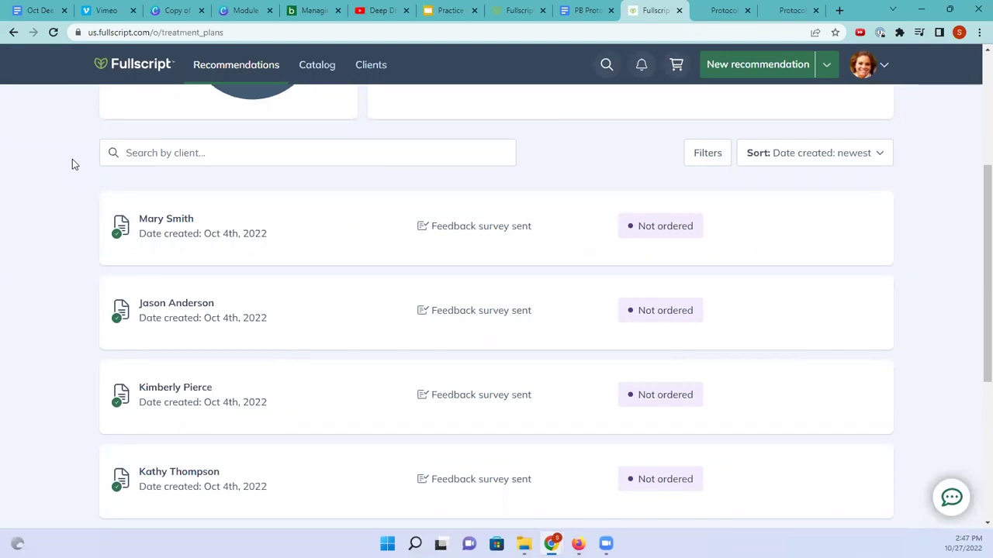
click(707, 156)
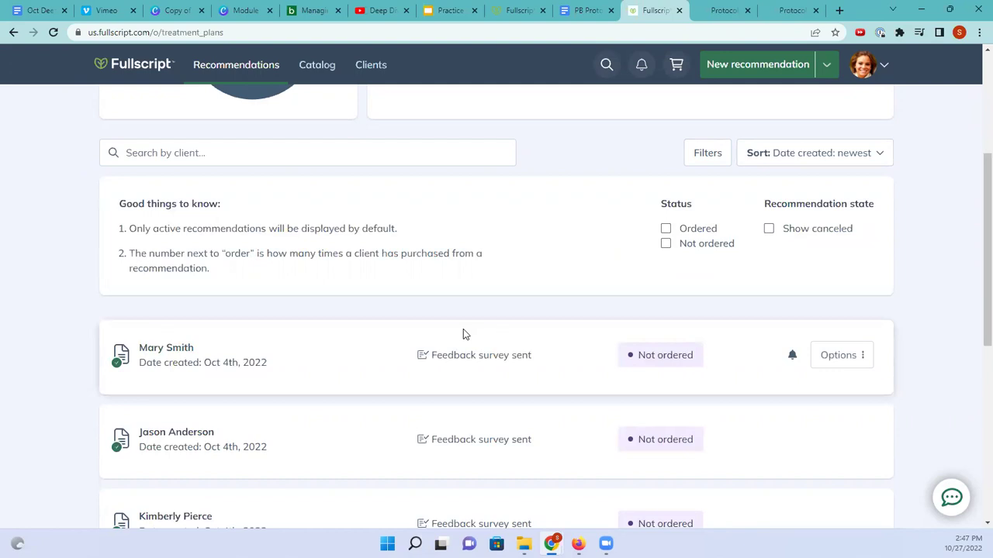
Step: Switch to the PB Protocols - Fullscript document and examine the "Just checking in" feedback survey e-mail with its reasons for not ordering
click(587, 12)
scroll(482, 194, down, 10)
scroll(481, 189, down, 3)
scroll(477, 241, up, 2)
scroll(350, 249, down, 1)
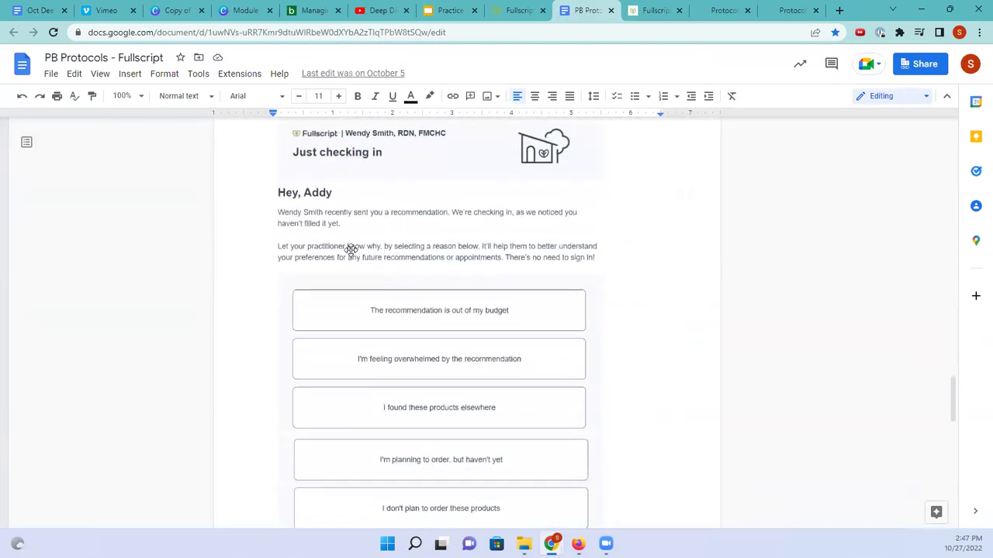
scroll(343, 350, down, 1)
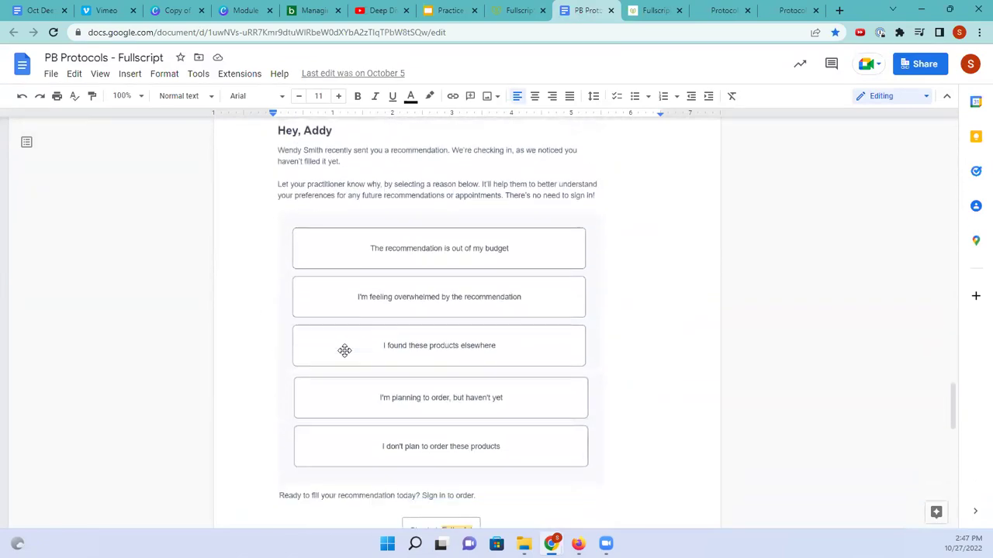
scroll(344, 351, up, 1)
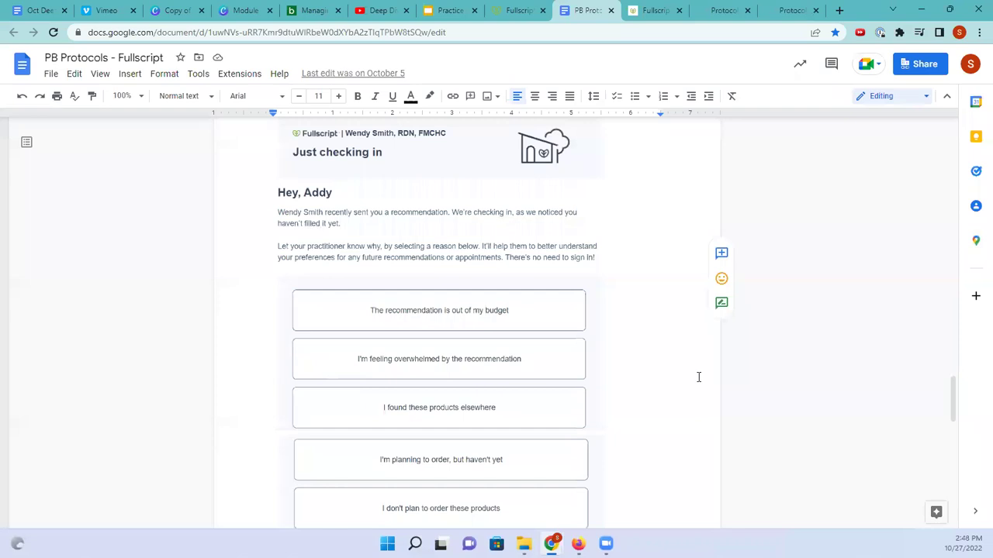
scroll(697, 376, down, 2)
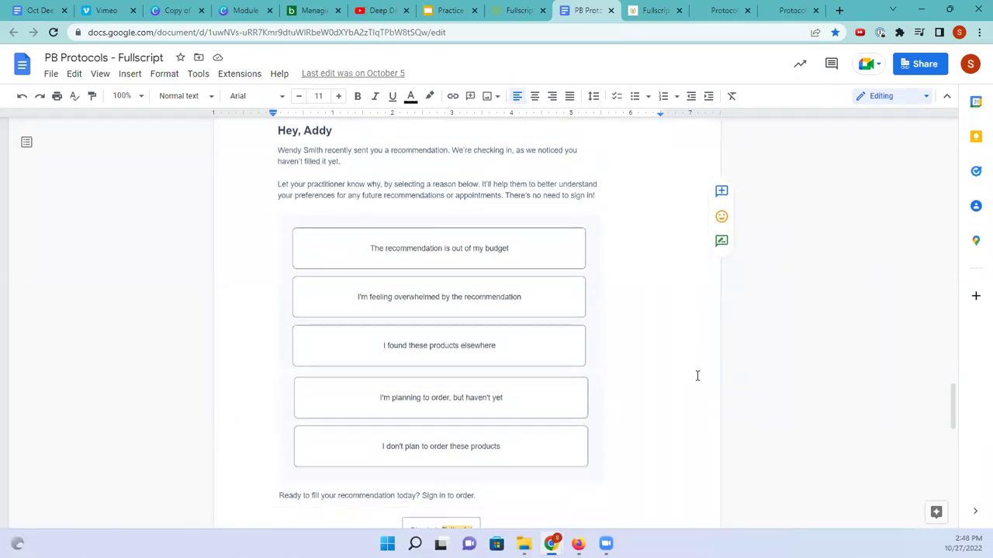
scroll(697, 376, down, 2)
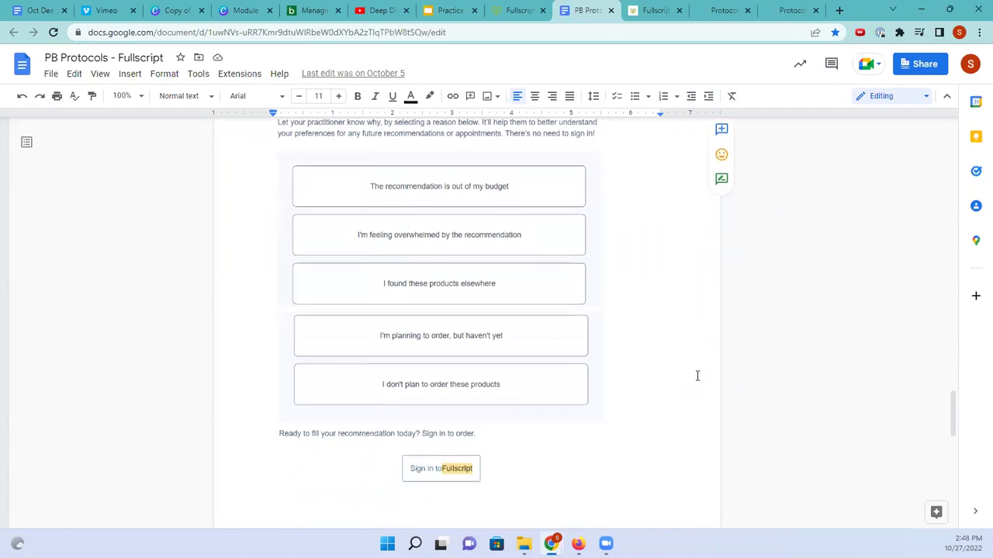
click(698, 375)
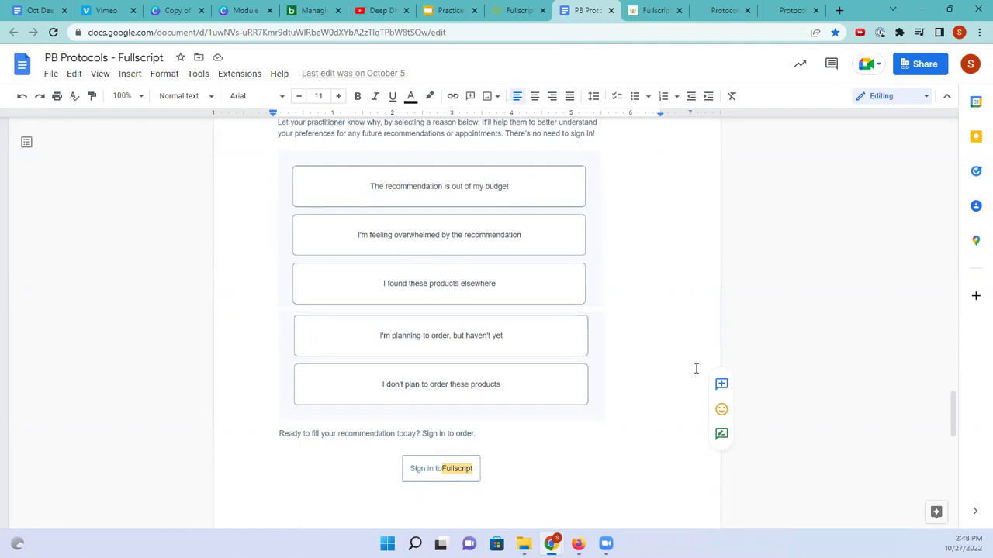
scroll(696, 368, up, 1)
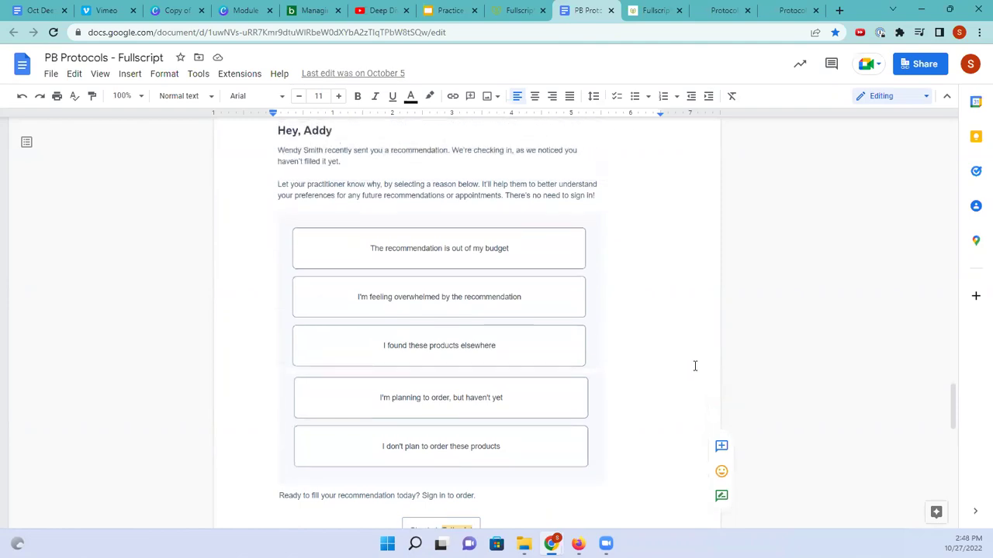
Step: Compare Fullscript's recommendations list with the client's discount settings in Practice Better, ending at the recommendation Insights
click(644, 11)
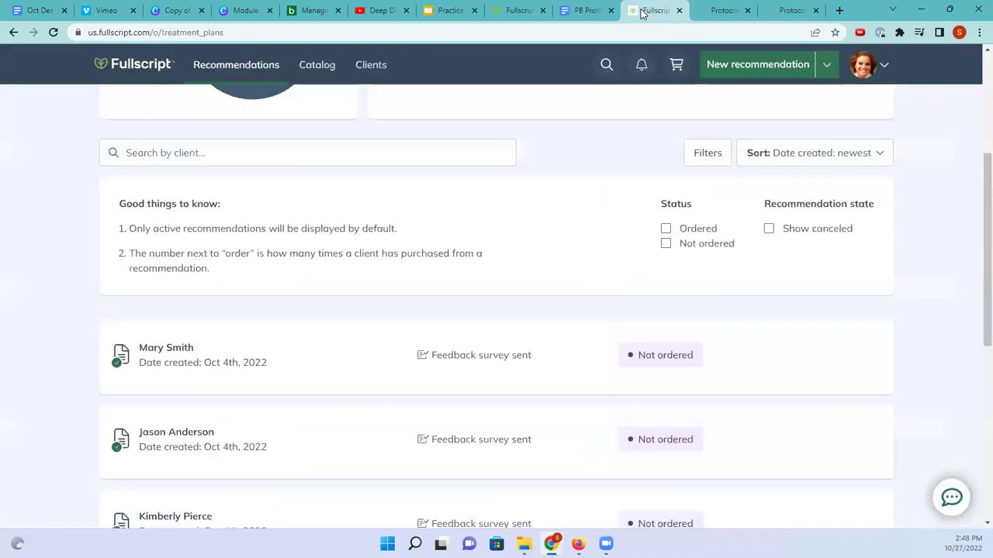
mouse_move(536, 348)
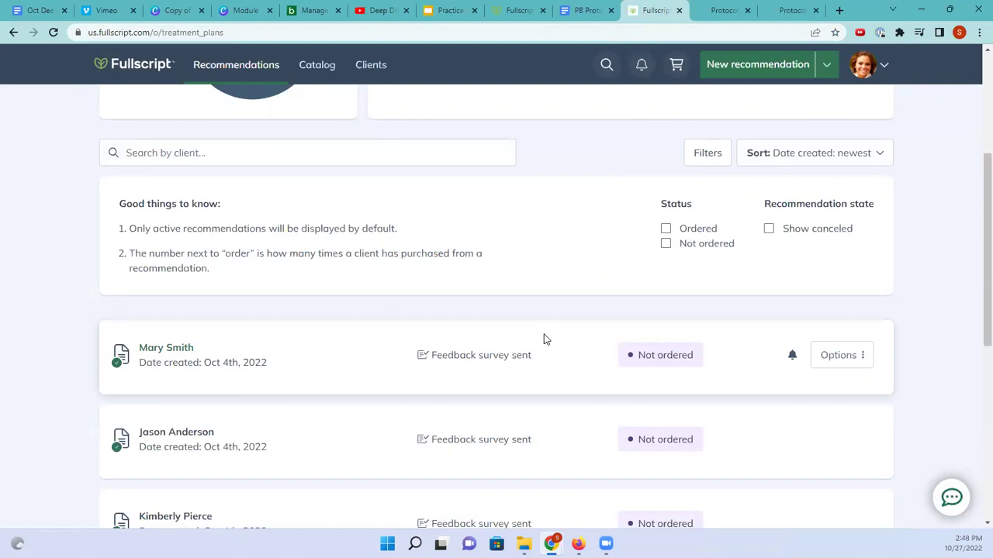
click(715, 10)
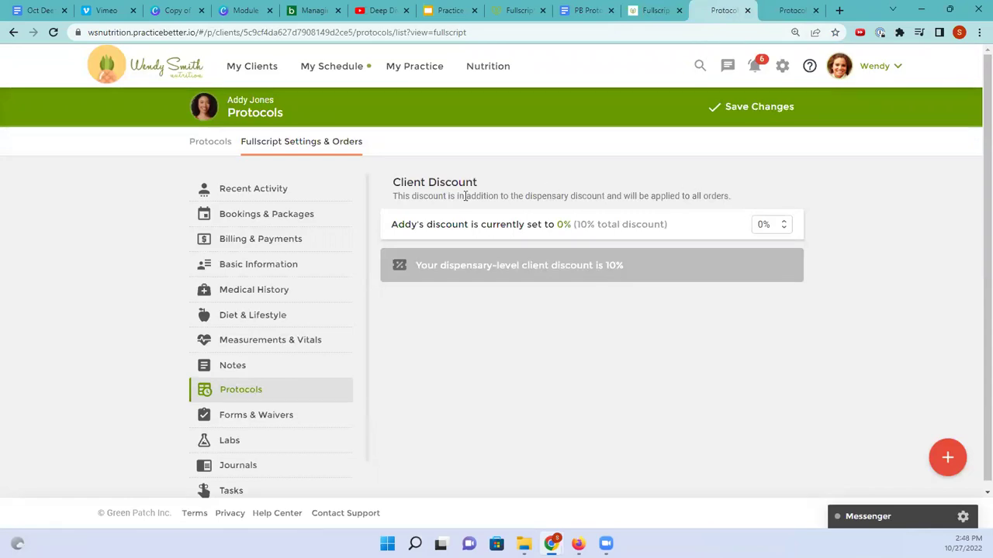
click(653, 10)
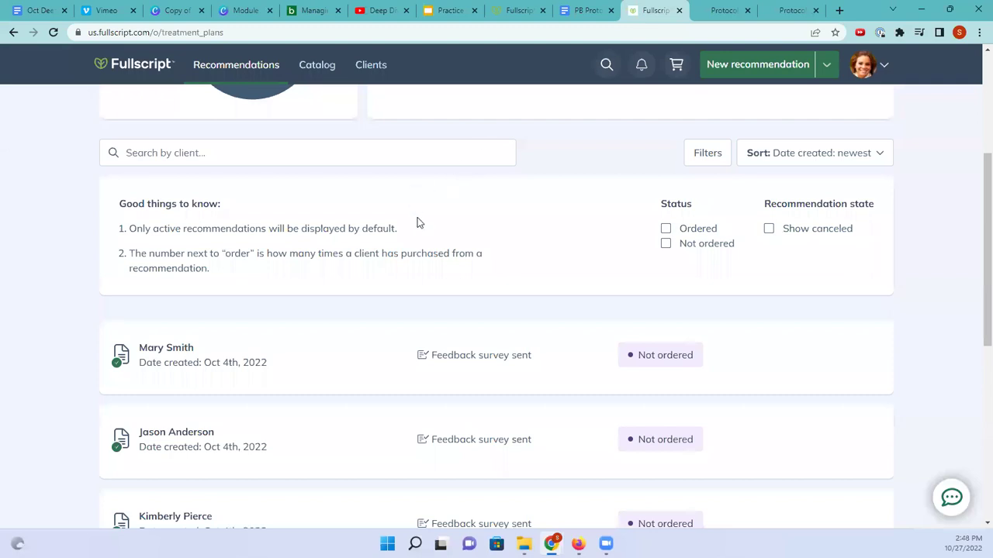
scroll(417, 217, up, 3)
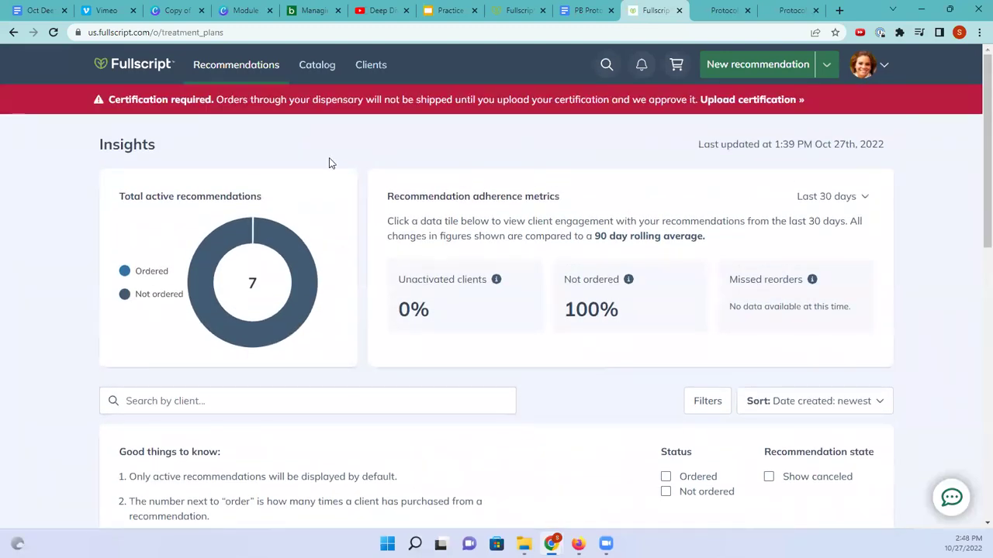
mouse_move(226, 71)
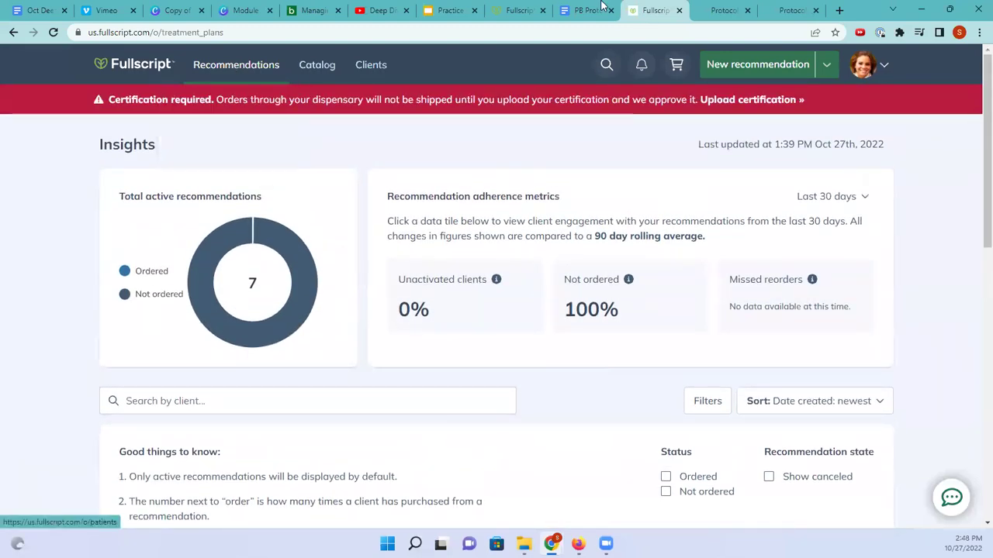
Step: Return to the client's record in Practice Better and view the full list of protocols
click(723, 10)
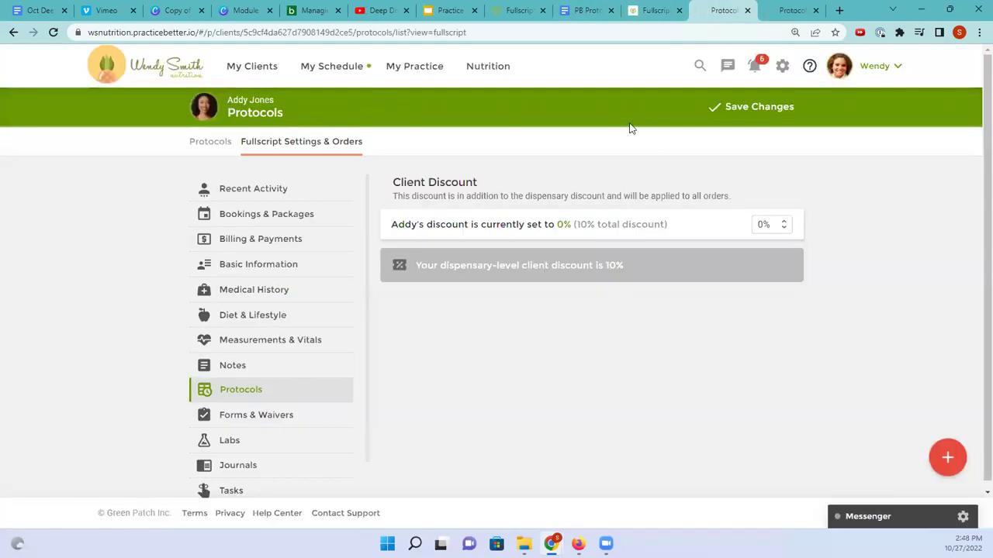
click(222, 147)
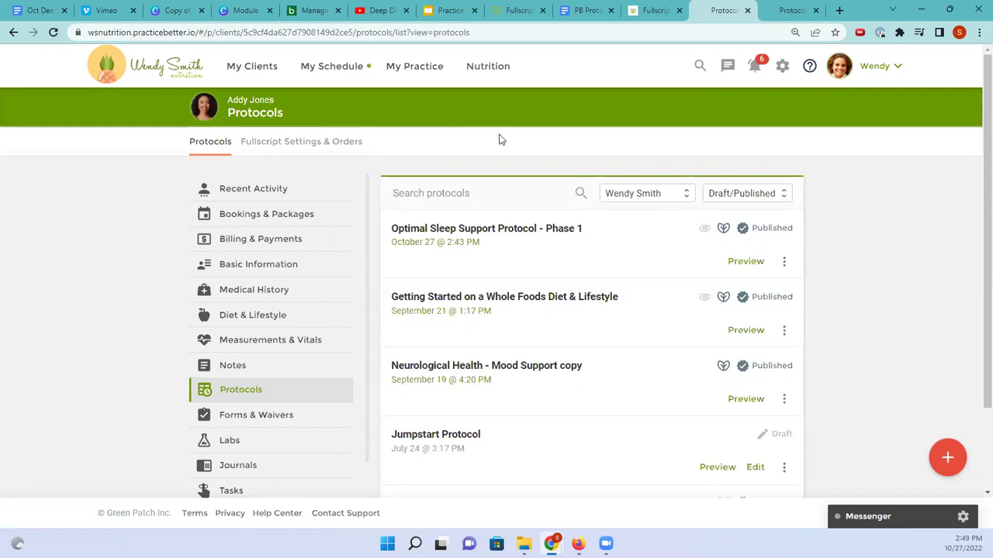
scroll(535, 187, down, 2)
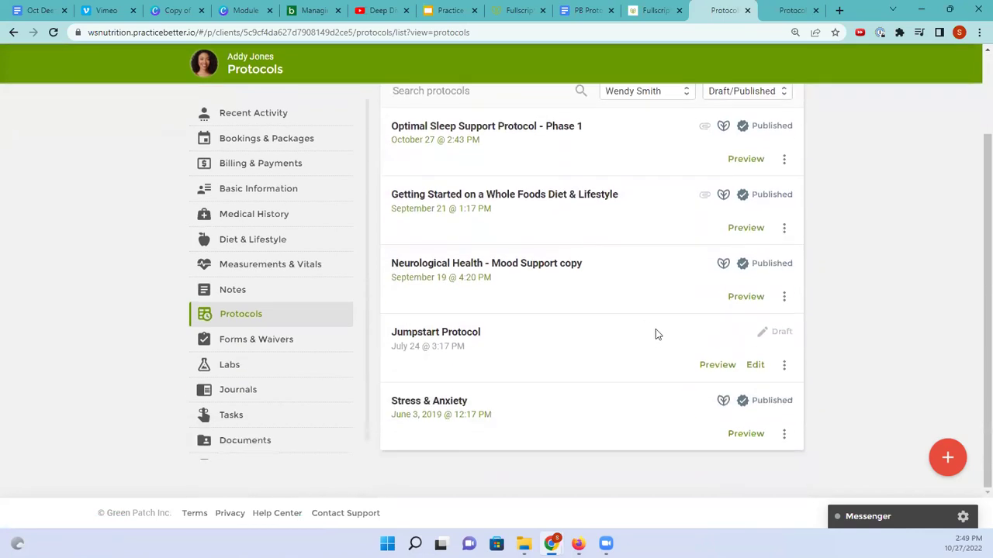
scroll(655, 333, up, 2)
Step: Open the Optimal Sleep Support Protocol - Phase 2 template for editing and go to its supplement recommendations
mouse_move(419, 72)
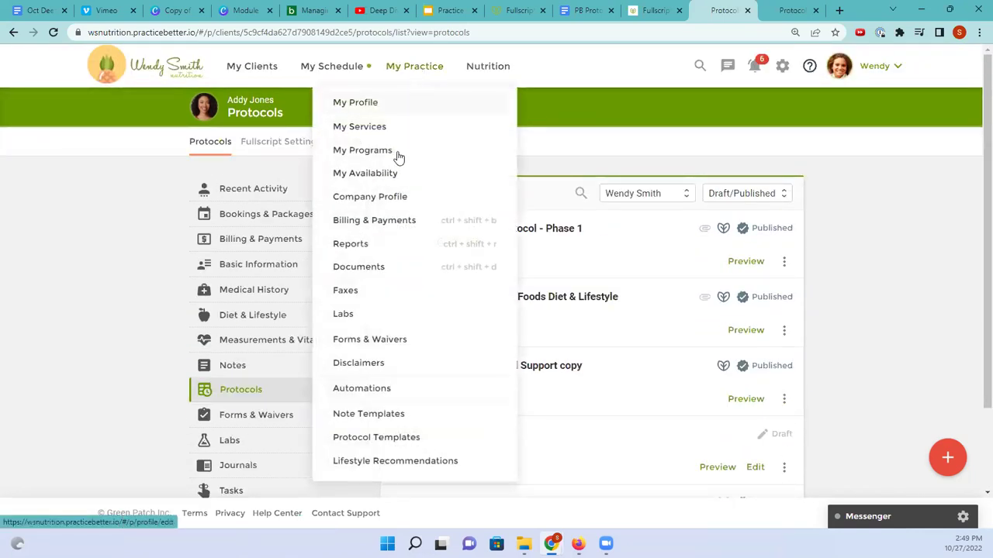
click(373, 439)
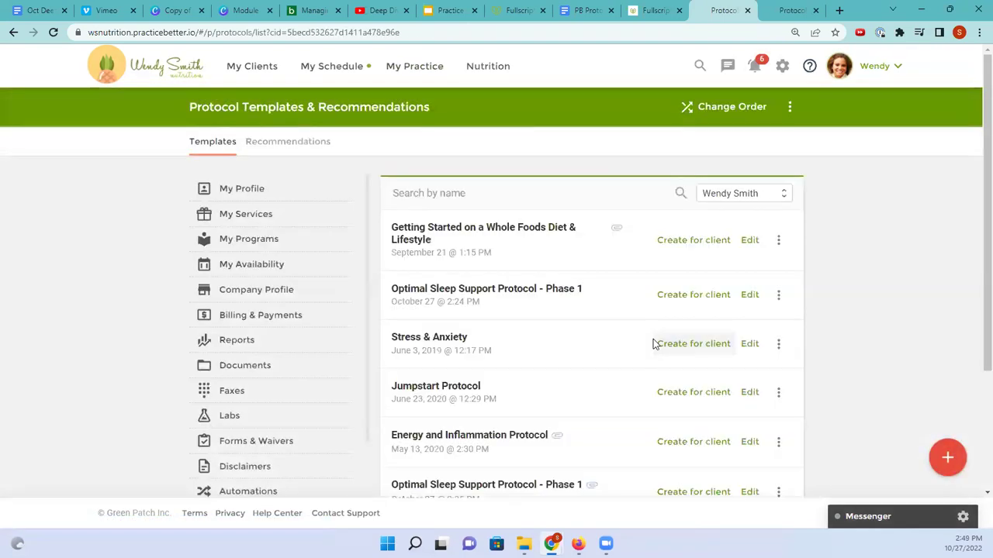
scroll(653, 344, down, 2)
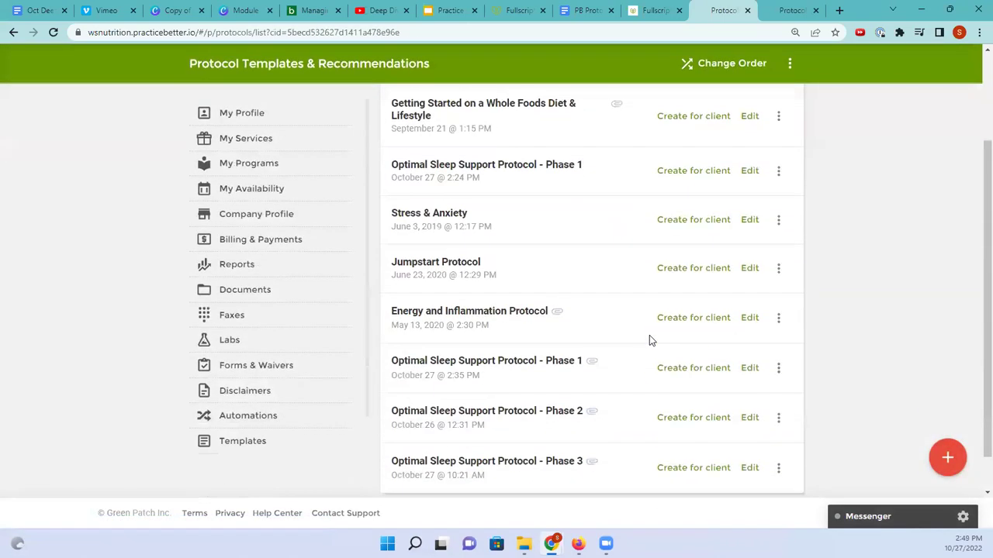
click(750, 418)
scroll(624, 379, down, 2)
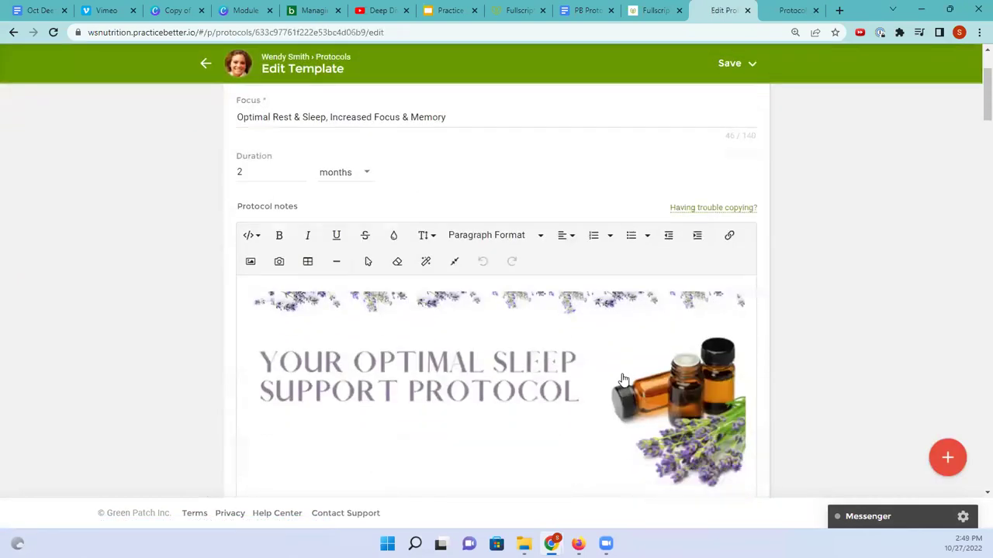
scroll(624, 379, down, 5)
scroll(624, 376, down, 15)
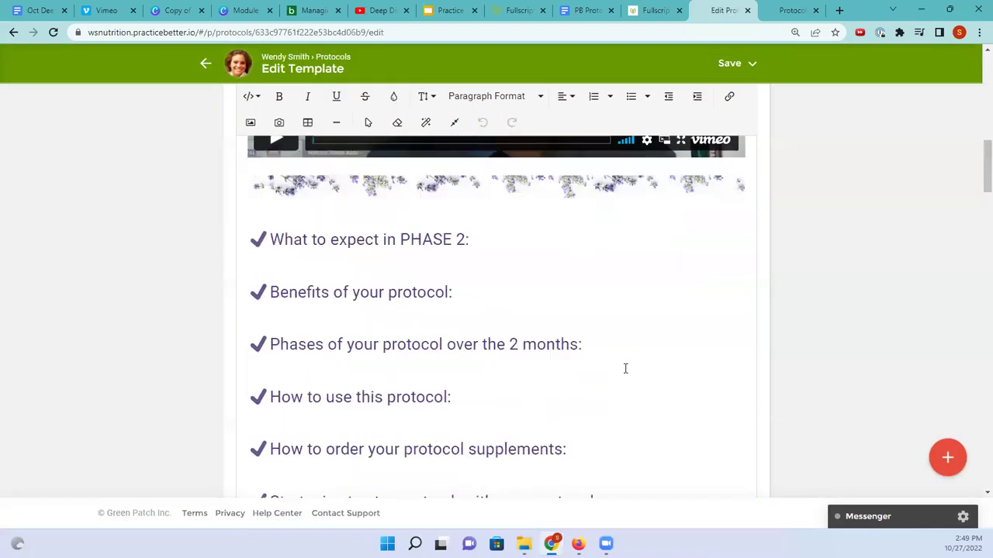
scroll(508, 386, down, 10)
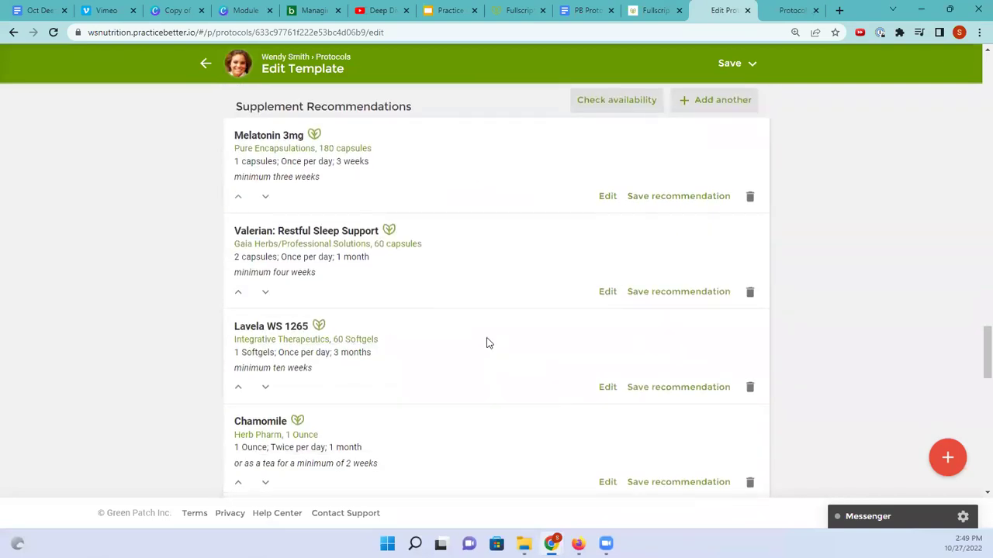
Step: View the Fullscript catalog for adding another supplement recommendation, and return to the template without adding one
click(720, 102)
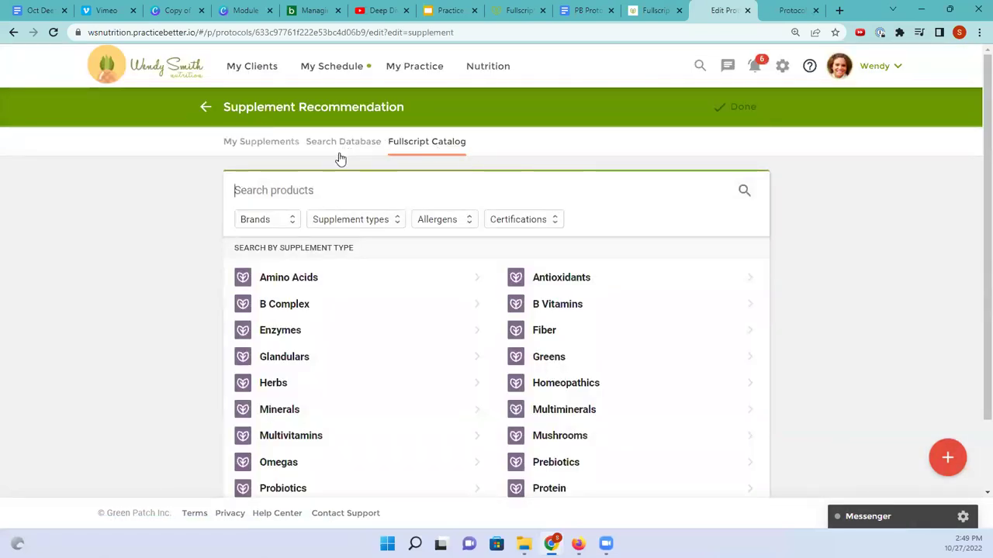
click(401, 177)
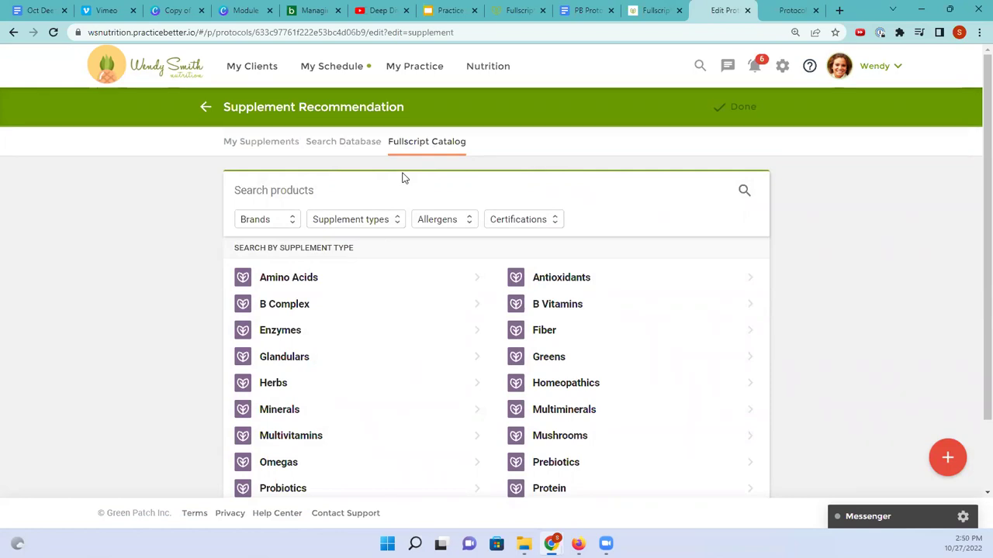
click(206, 107)
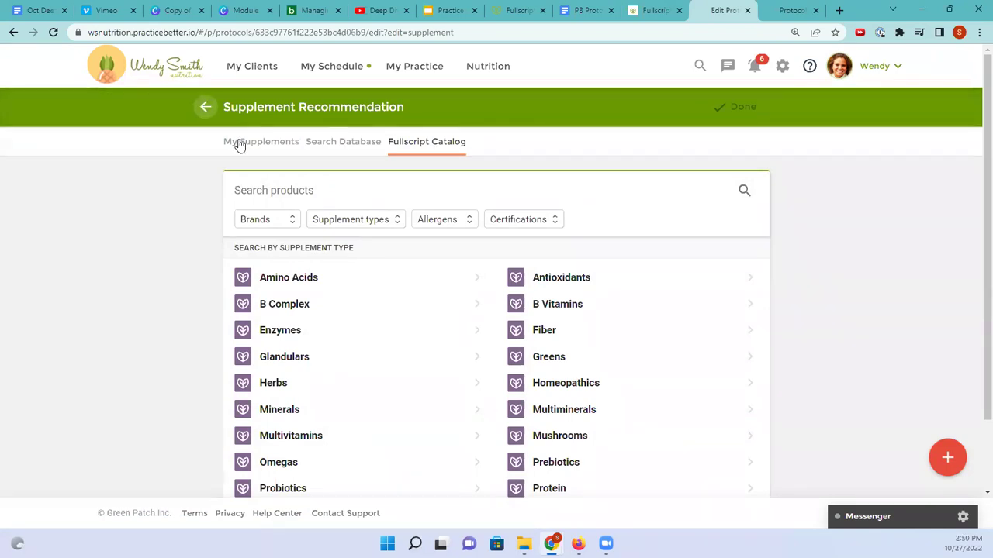
Step: Go to the template's disclaimer setting and view the available disclaimers, leaving the selection as it is
scroll(346, 201, down, 6)
scroll(381, 218, down, 5)
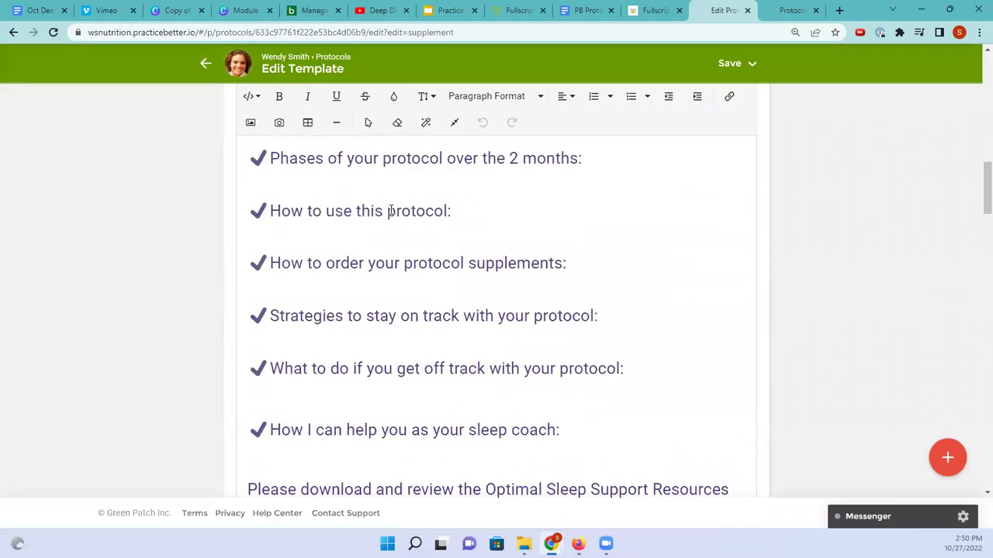
scroll(330, 245, down, 3)
scroll(335, 239, down, 2)
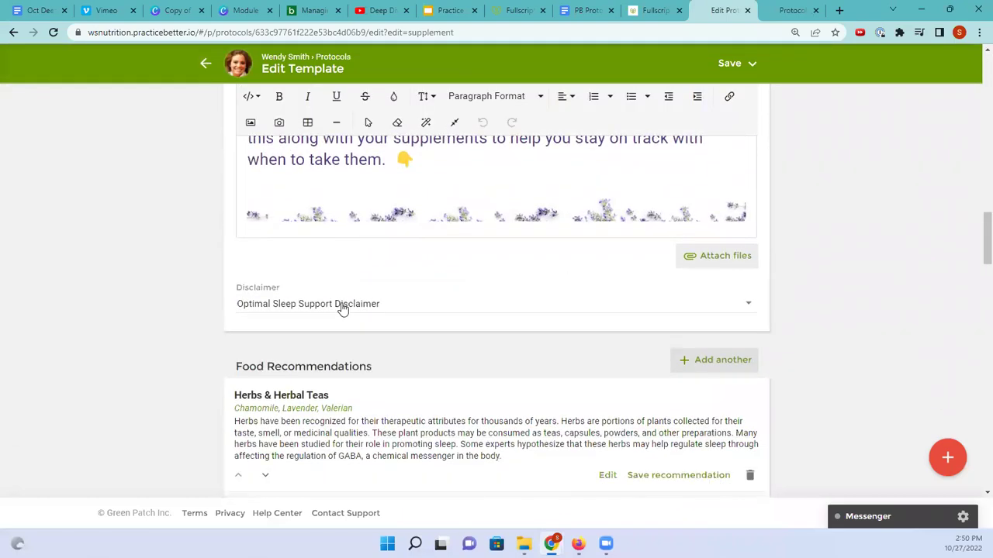
click(340, 304)
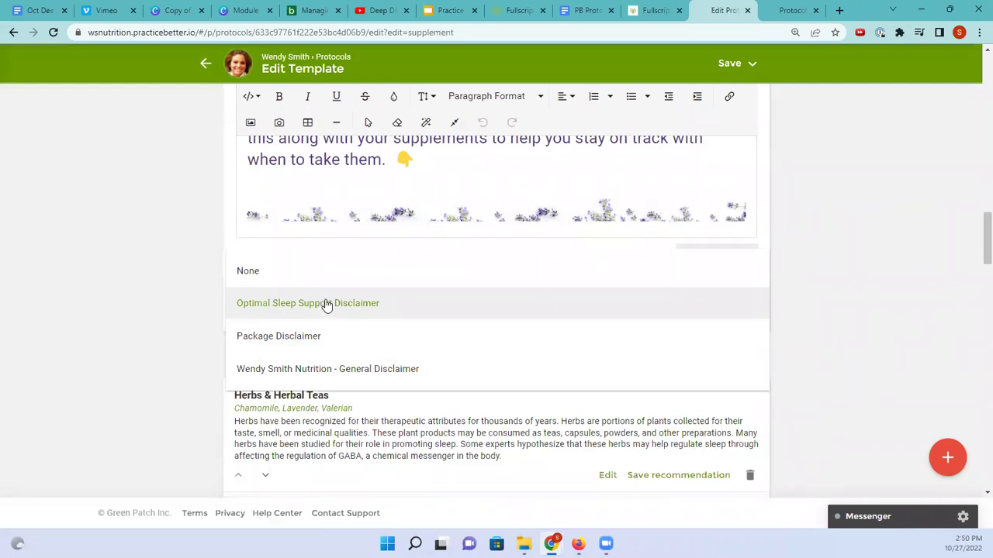
click(835, 281)
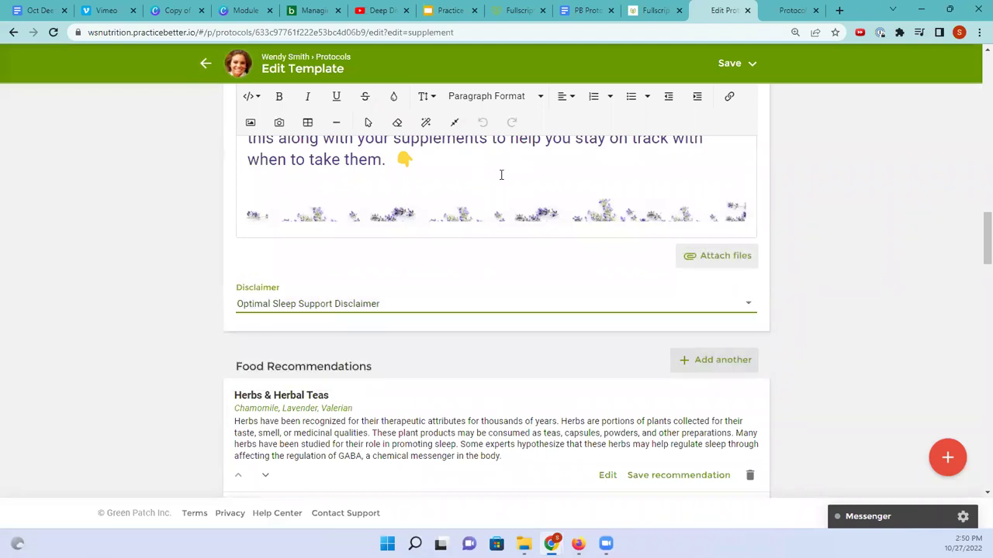
Step: Review the protocol notes from the Phase 2 outline to the resource instructions, and check the disclaimer choices again
drag(982, 259, 975, 195)
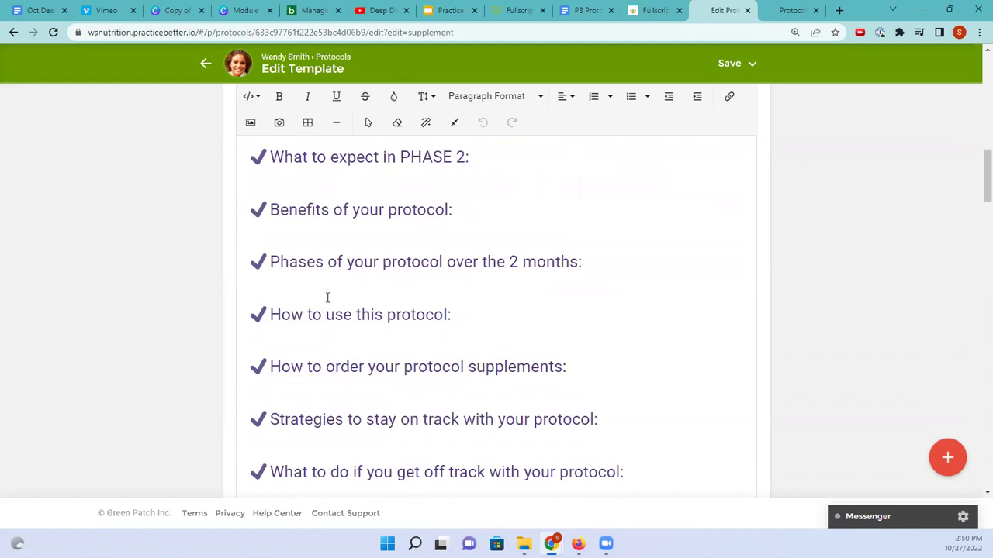
drag(270, 262, 511, 256)
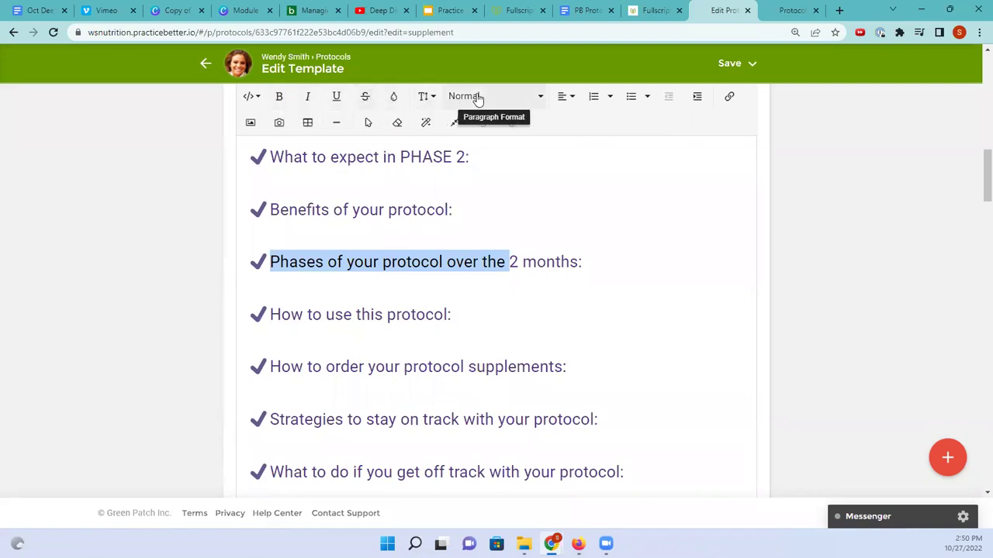
scroll(318, 388, down, 3)
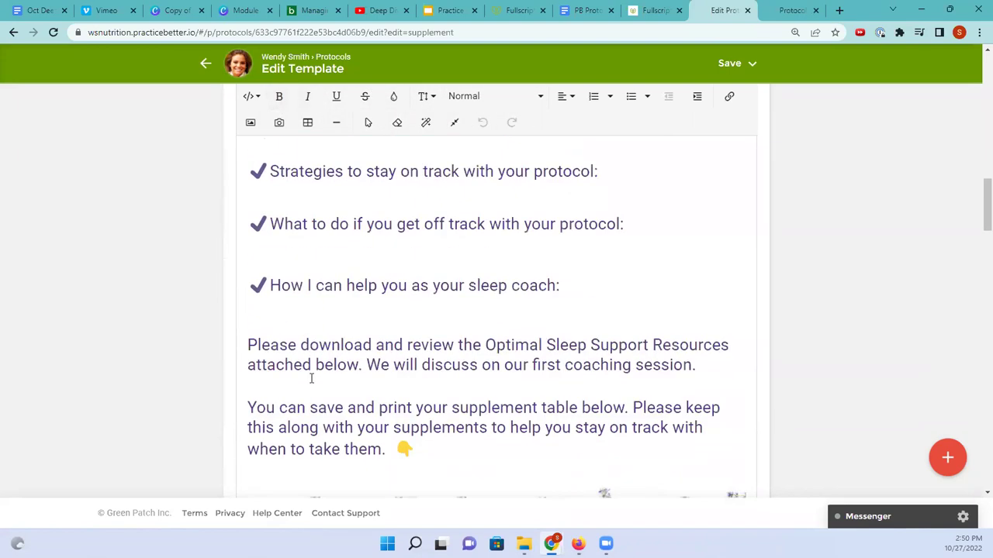
scroll(311, 379, down, 2)
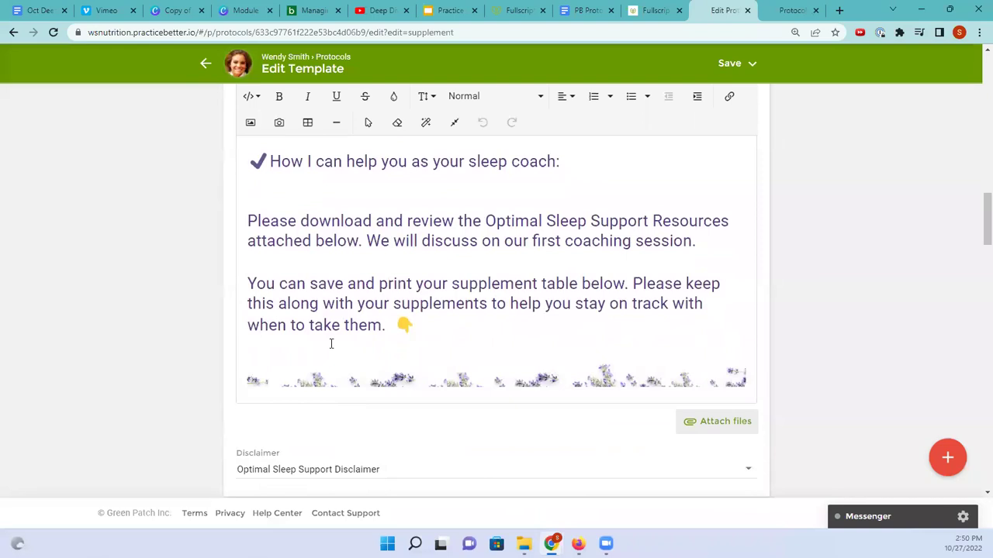
scroll(331, 342, down, 1)
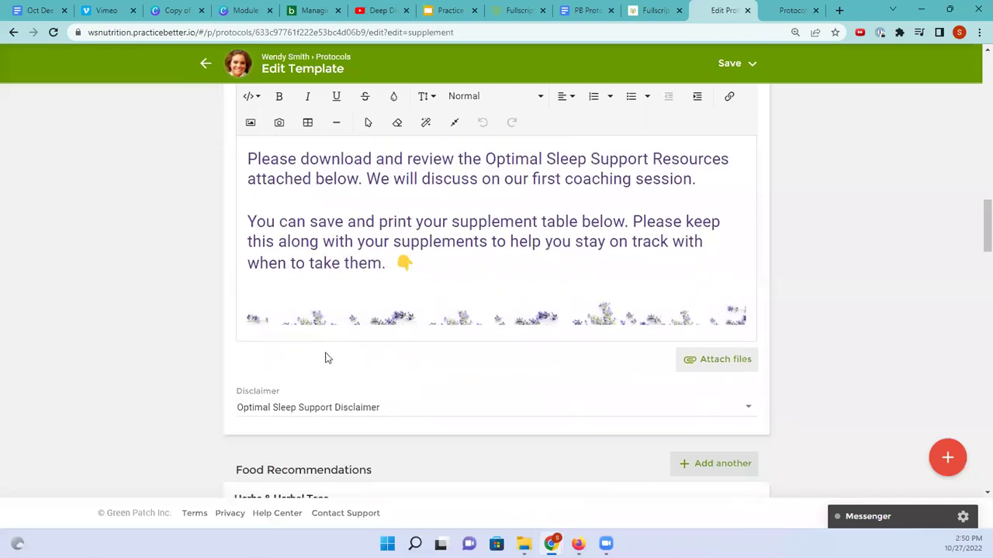
click(295, 412)
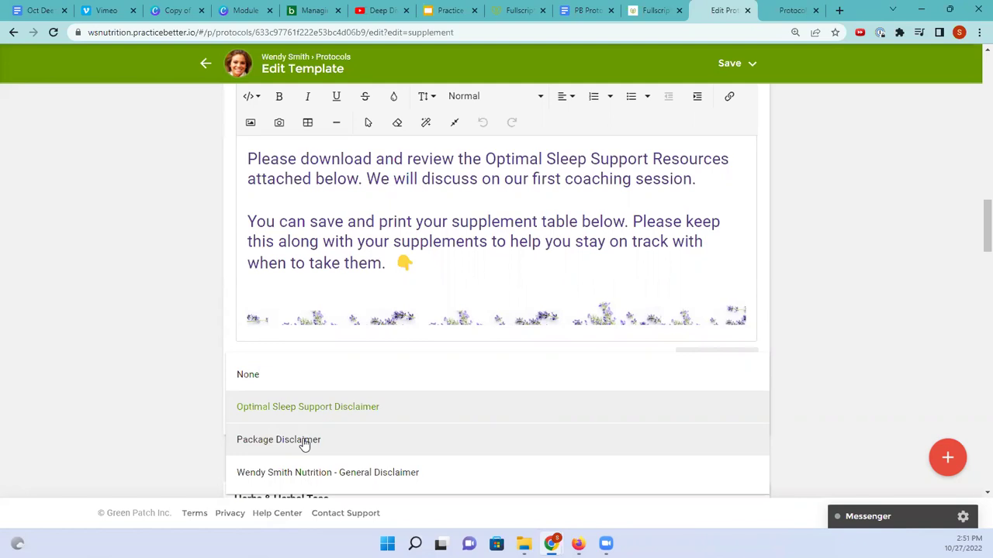
click(171, 361)
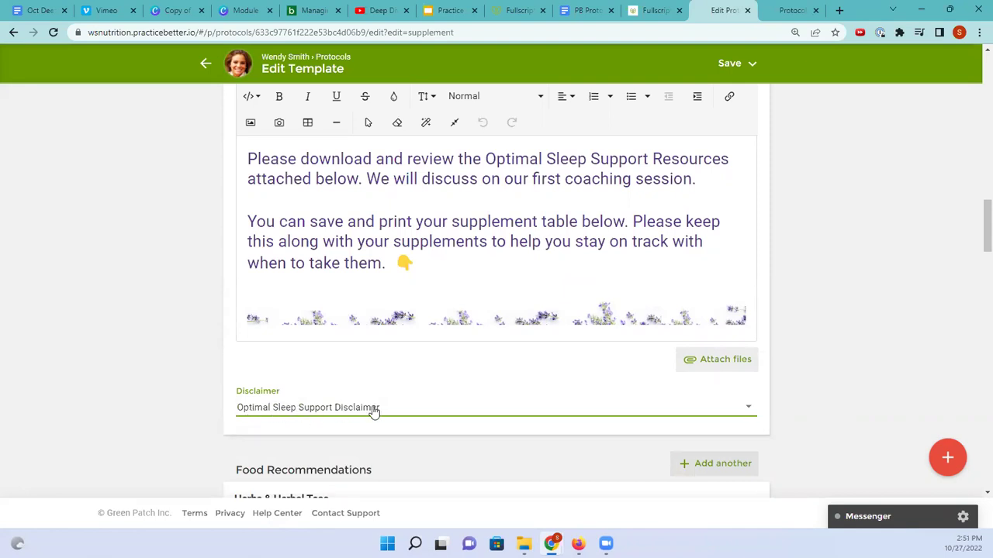
Step: Look through the food and supplement recommendations and open the Valerian: Restful Sleep Support recommendation with its dosage settings
scroll(152, 381, up, 1)
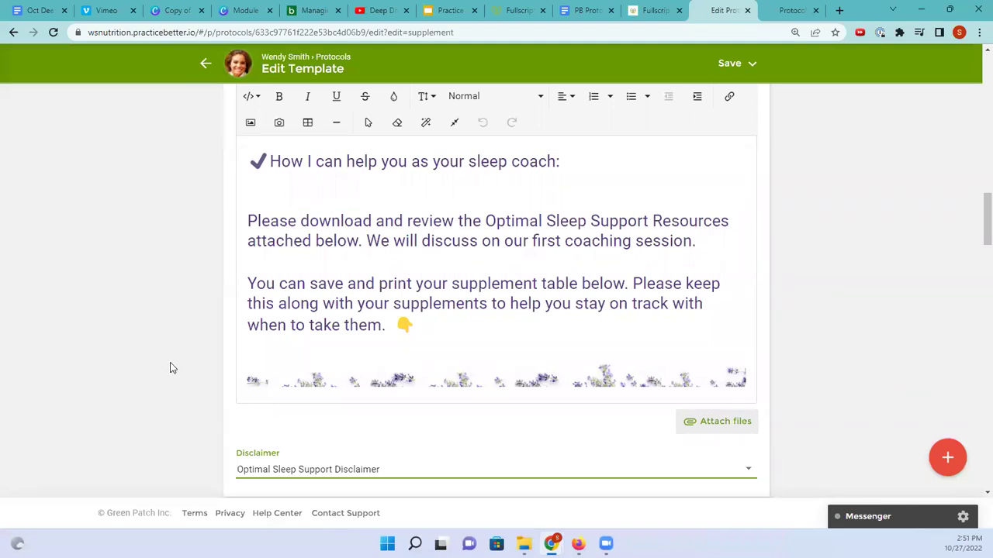
scroll(173, 367, down, 4)
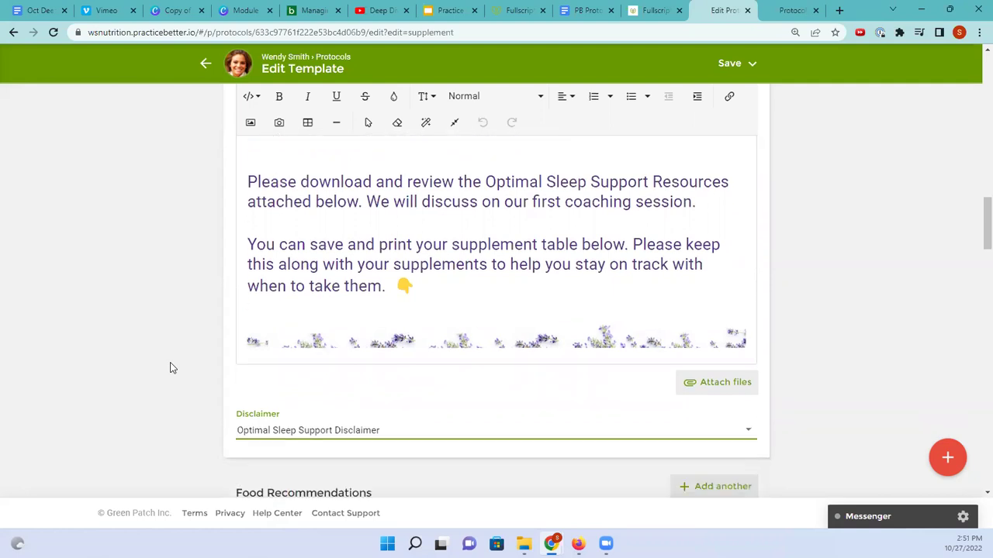
scroll(174, 360, down, 12)
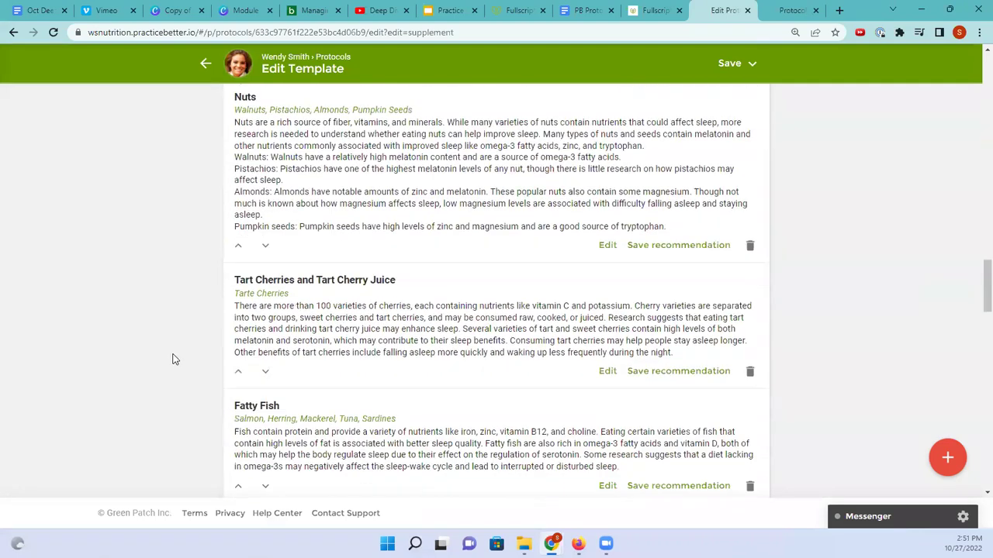
scroll(174, 360, down, 1)
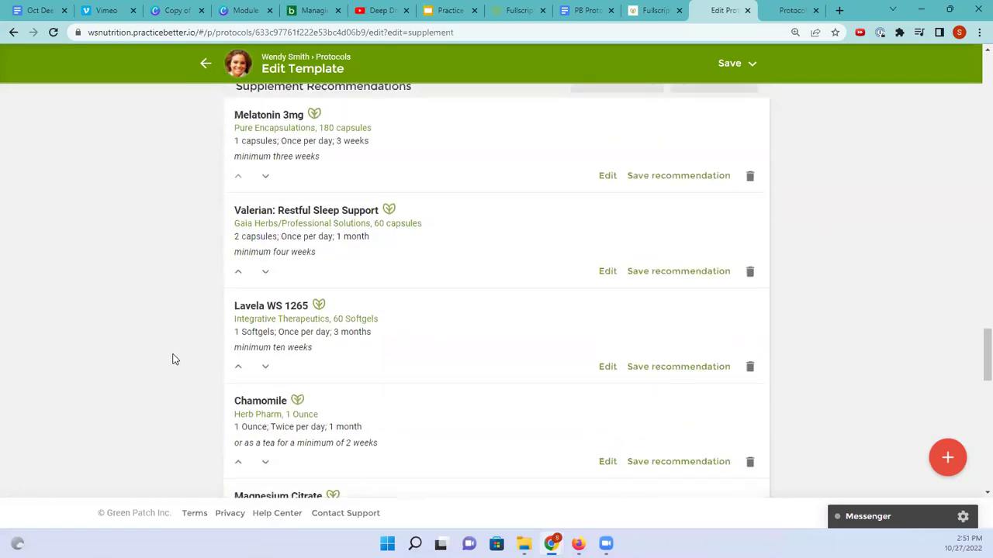
click(607, 276)
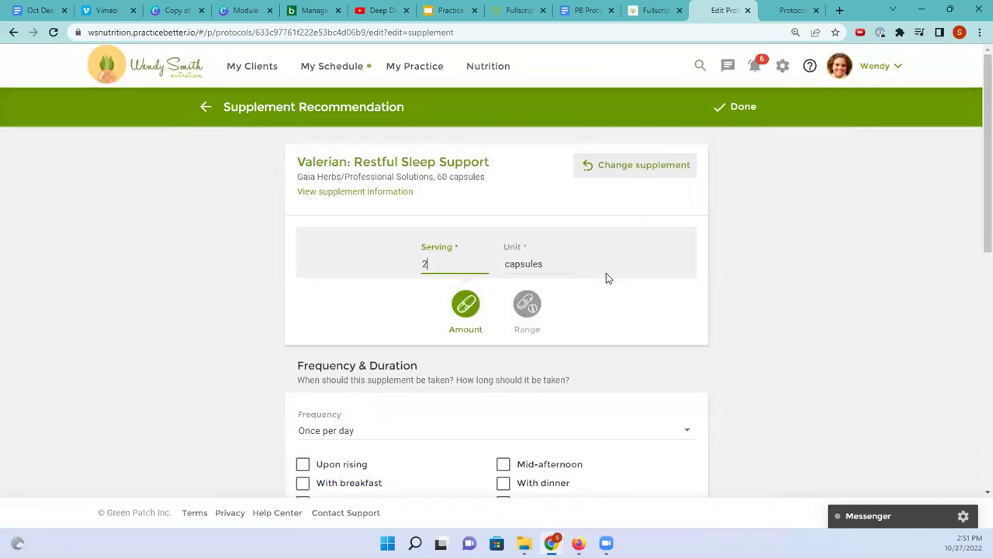
scroll(608, 281, down, 2)
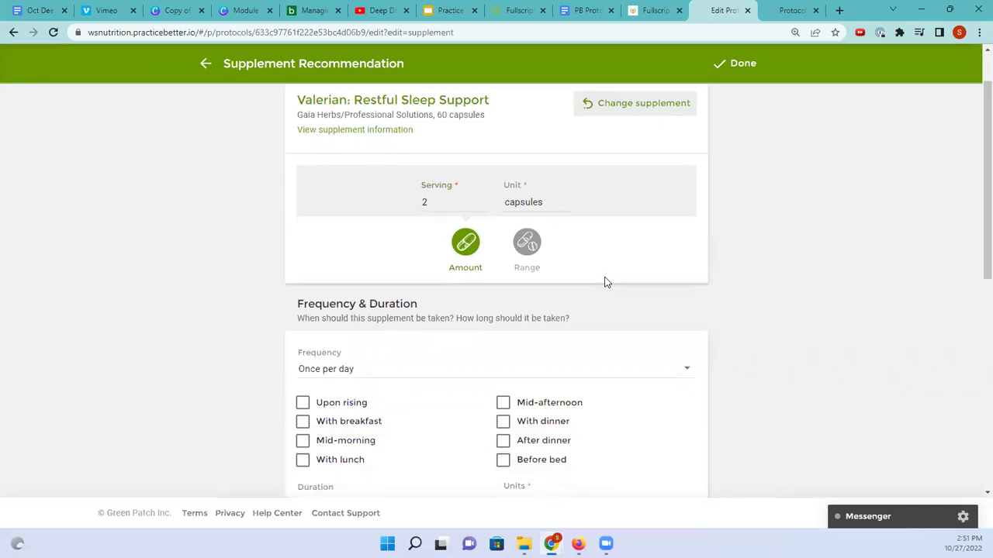
Step: Read Valerian's supplement information, including its description, suggested use and ingredients, and return to the template
click(365, 129)
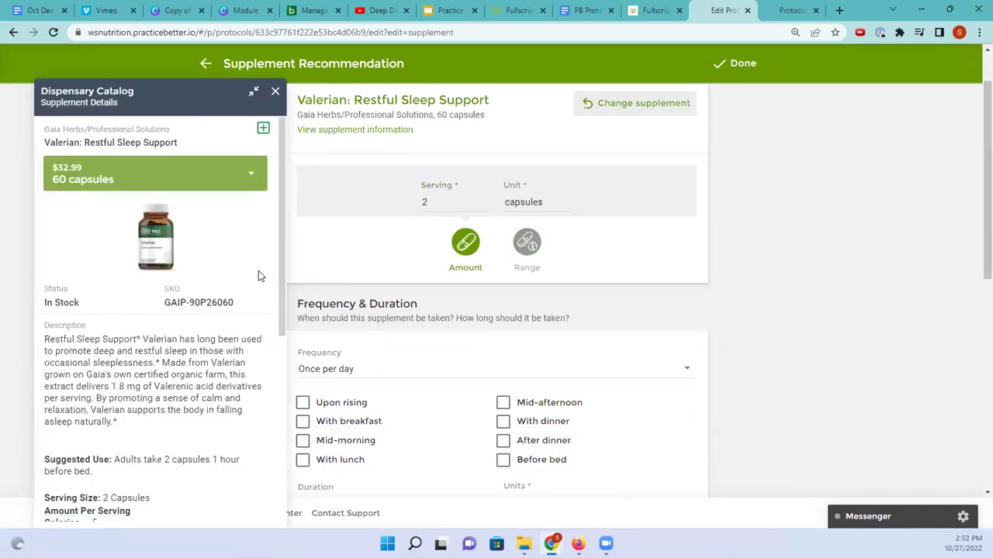
scroll(259, 271, down, 3)
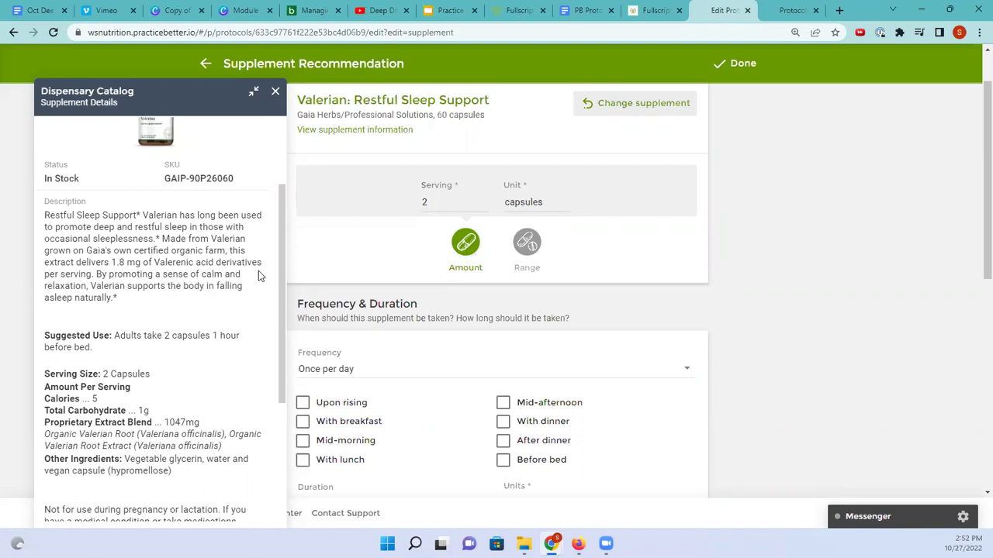
scroll(259, 270, down, 1)
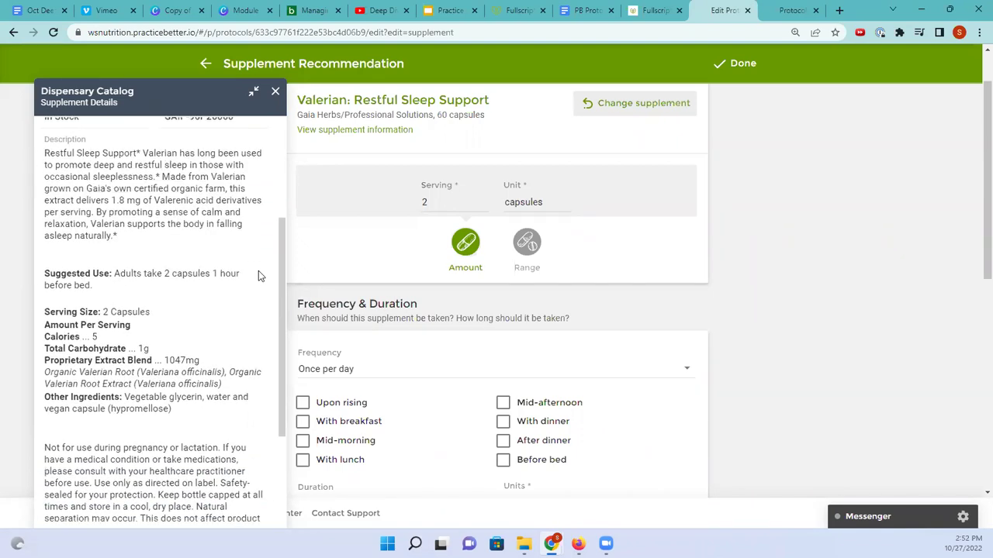
scroll(258, 276, up, 1)
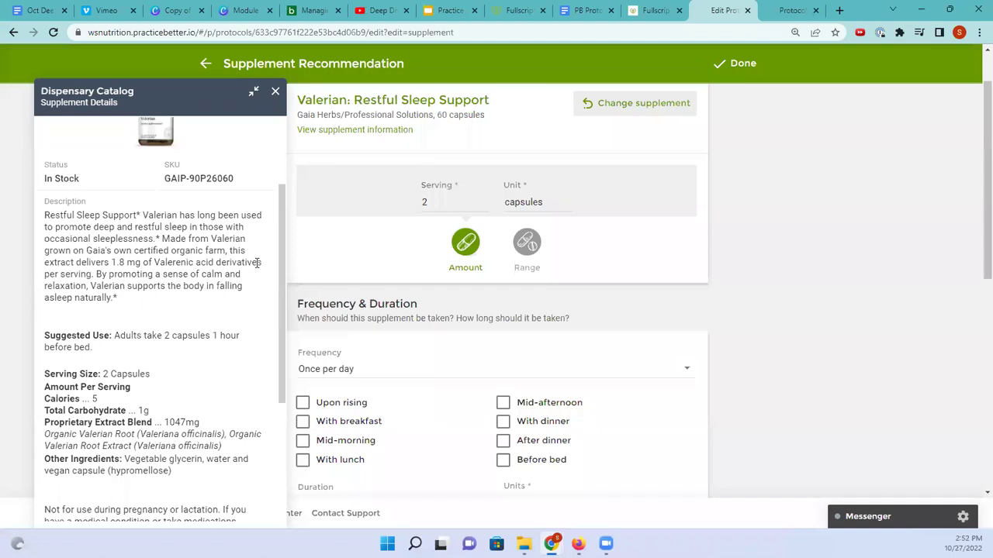
click(275, 92)
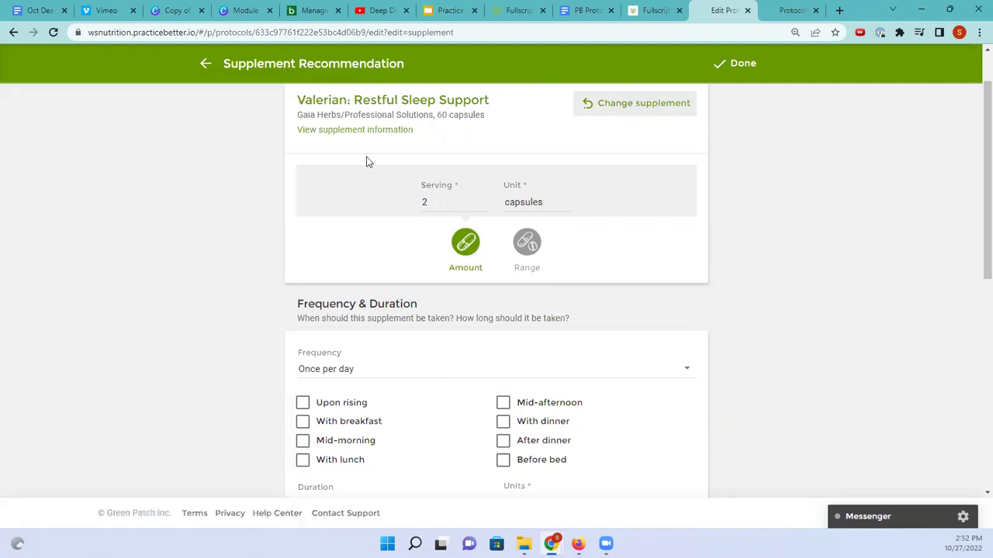
click(205, 64)
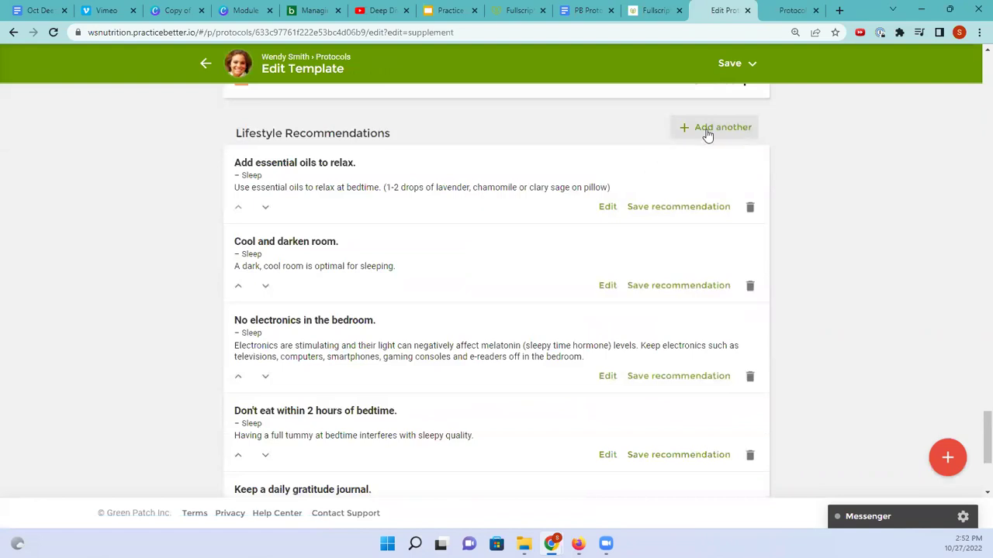
Step: Open a blank lifestyle recommendation, leave it without adding anything, and return to the template's supplement recommendations
click(707, 133)
click(204, 74)
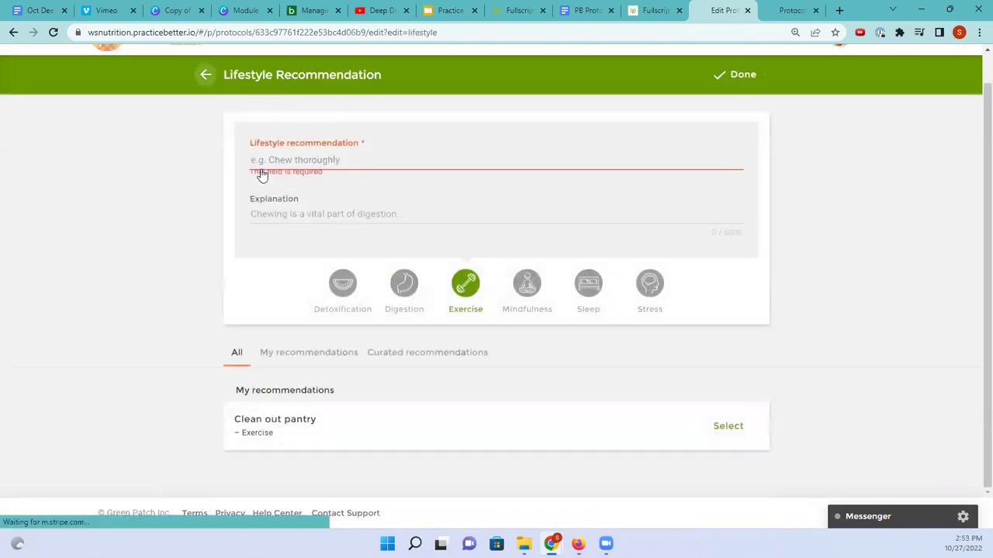
scroll(262, 170, down, 6)
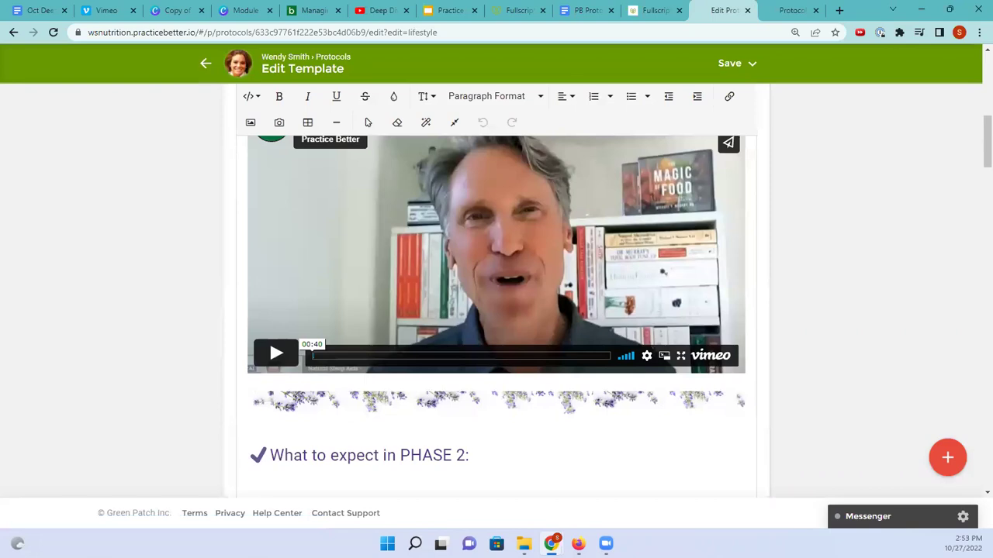
drag(987, 142, 988, 314)
scroll(831, 204, down, 3)
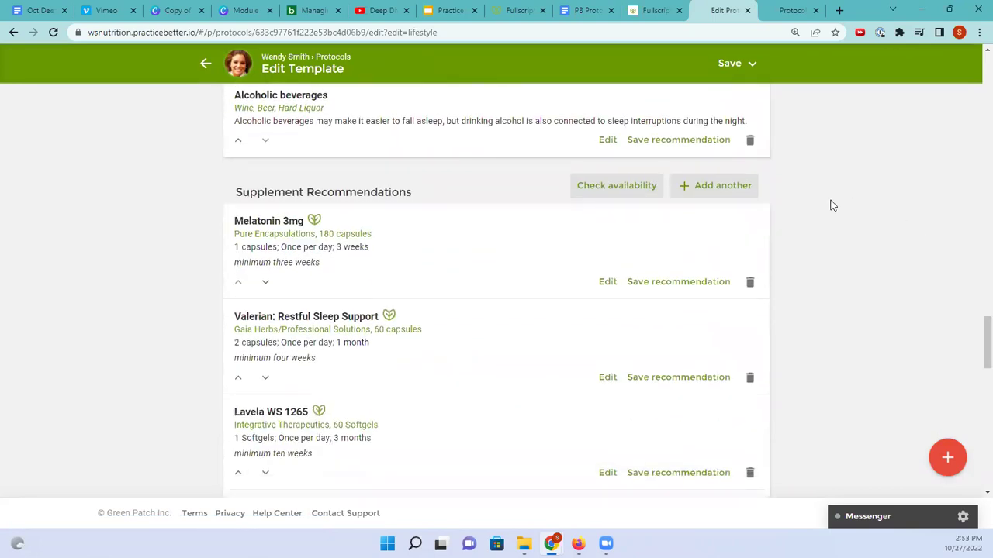
Step: Start another supplement recommendation from the Fullscript catalog and look over its brand and supplement type filters
click(718, 194)
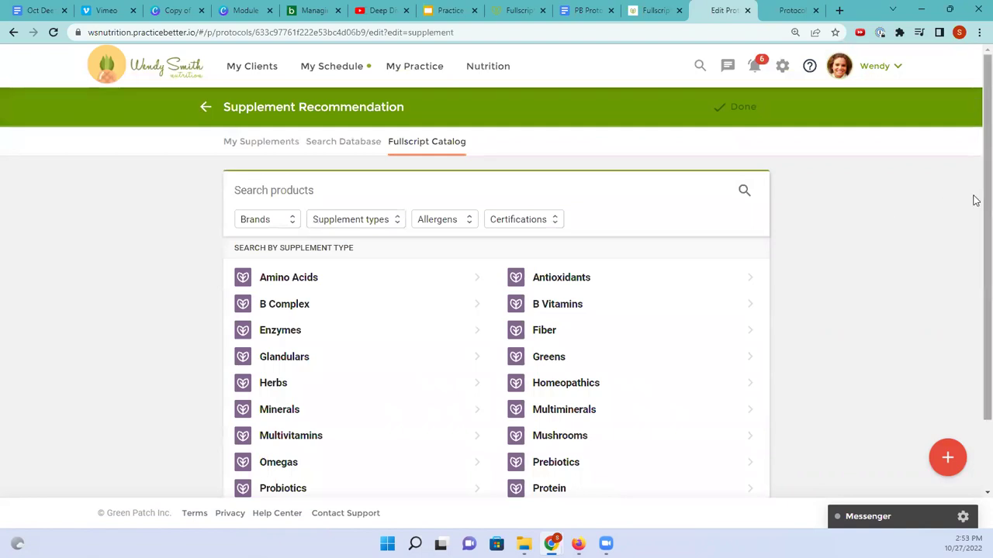
scroll(976, 238, down, 1)
drag(976, 246, 976, 238)
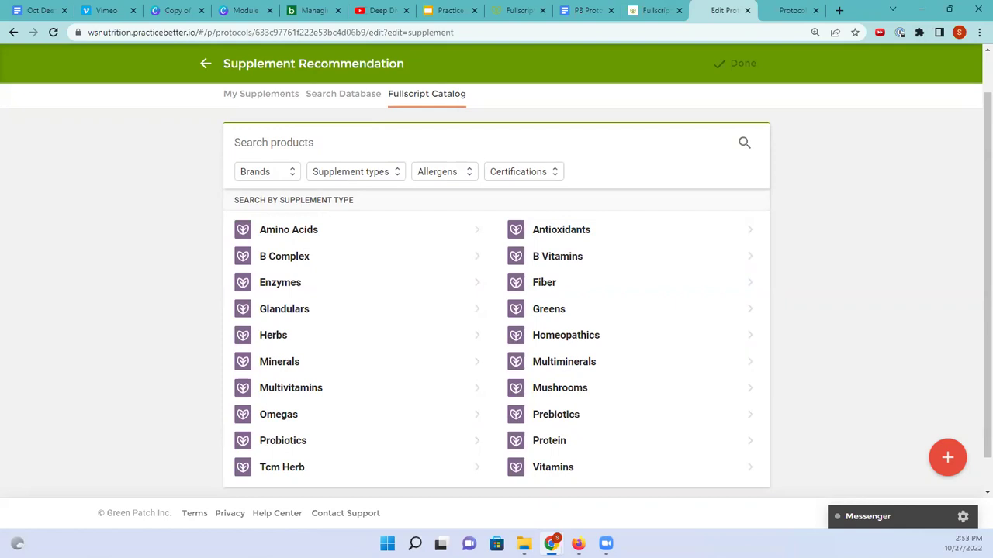
click(247, 175)
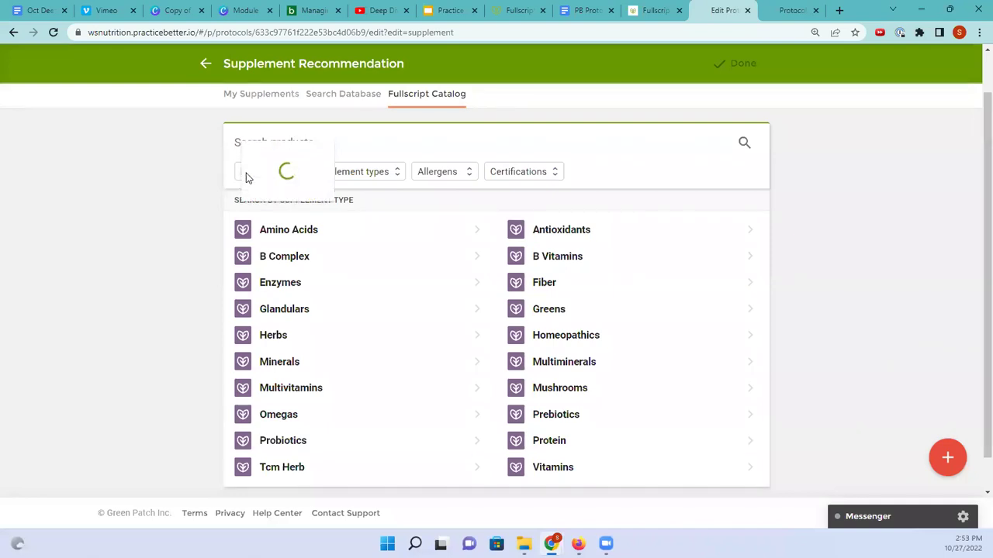
click(183, 212)
click(366, 172)
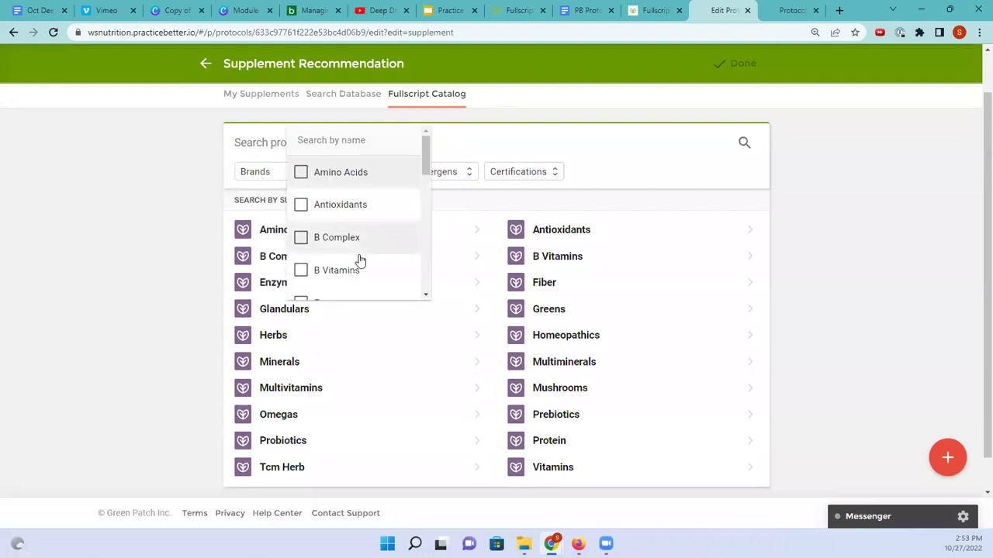
Step: Search the Fullscript catalog for "thorne" and filter the products to the B Vitamins supplement type
click(259, 143)
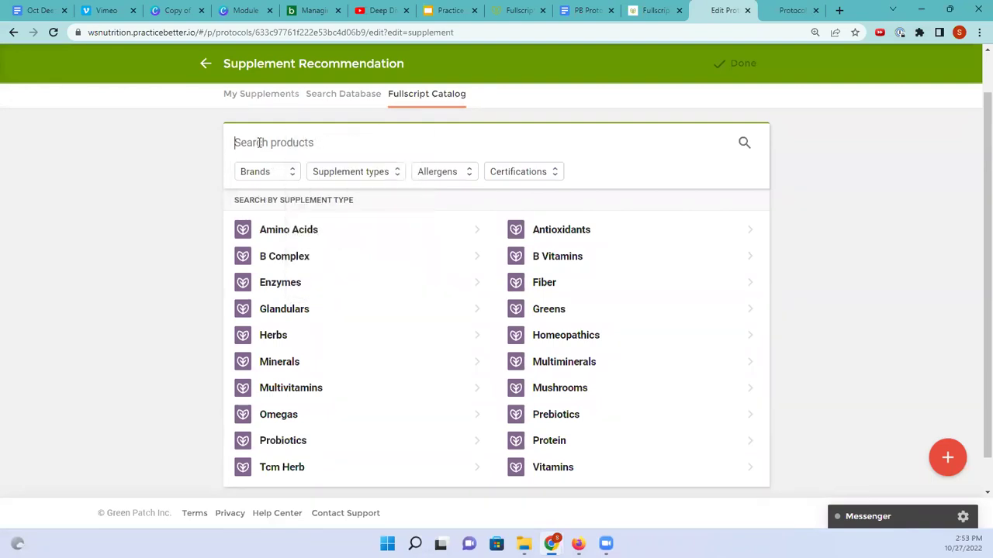
text(thorne)
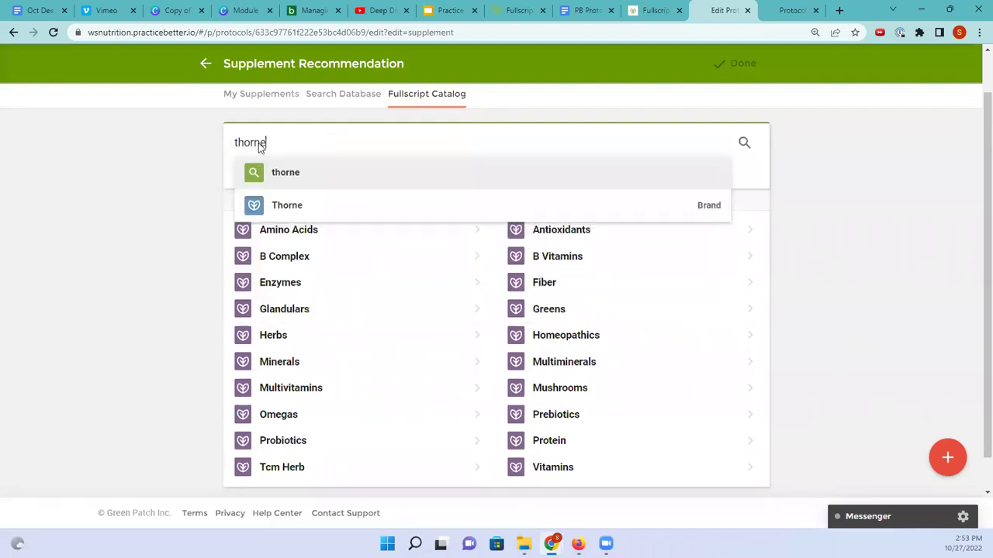
click(285, 172)
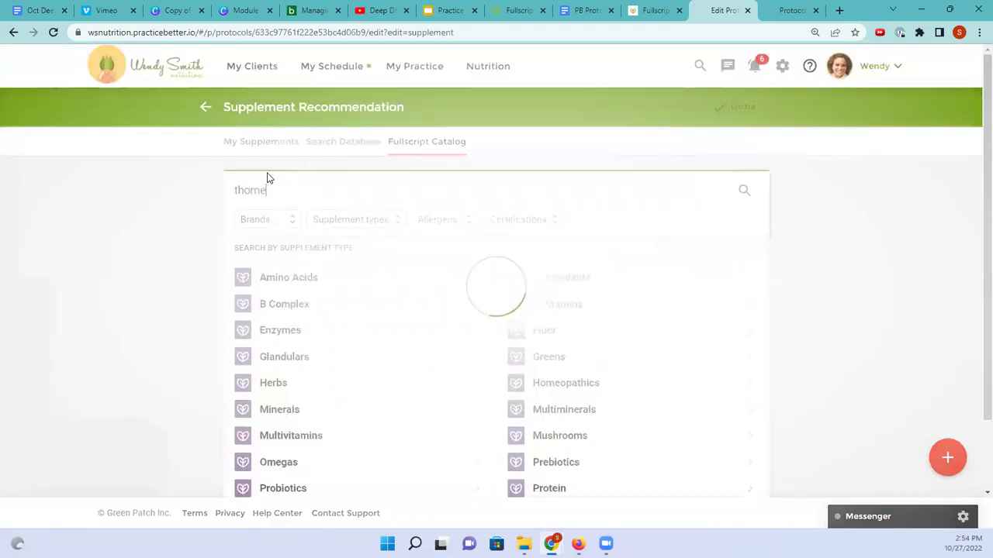
click(338, 225)
scroll(336, 231, down, 3)
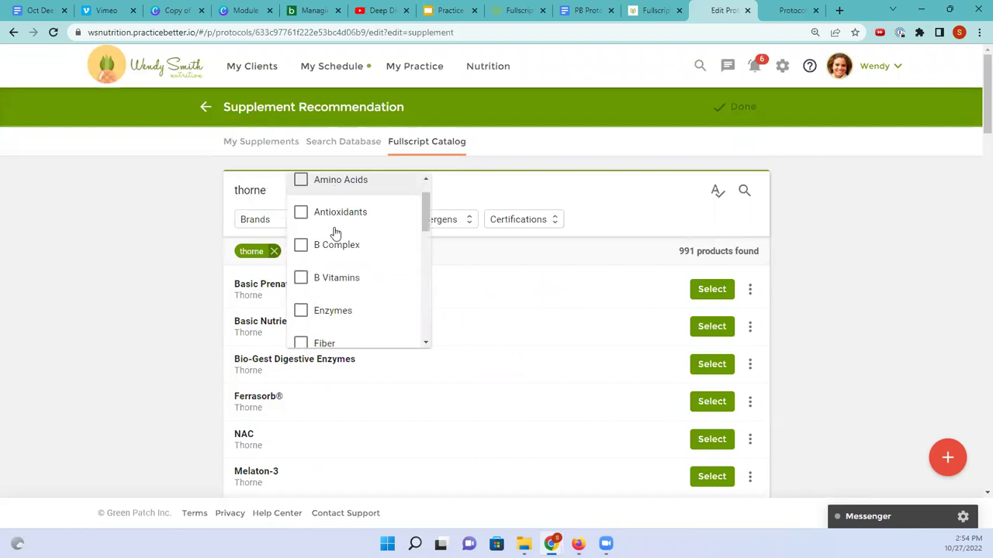
click(337, 199)
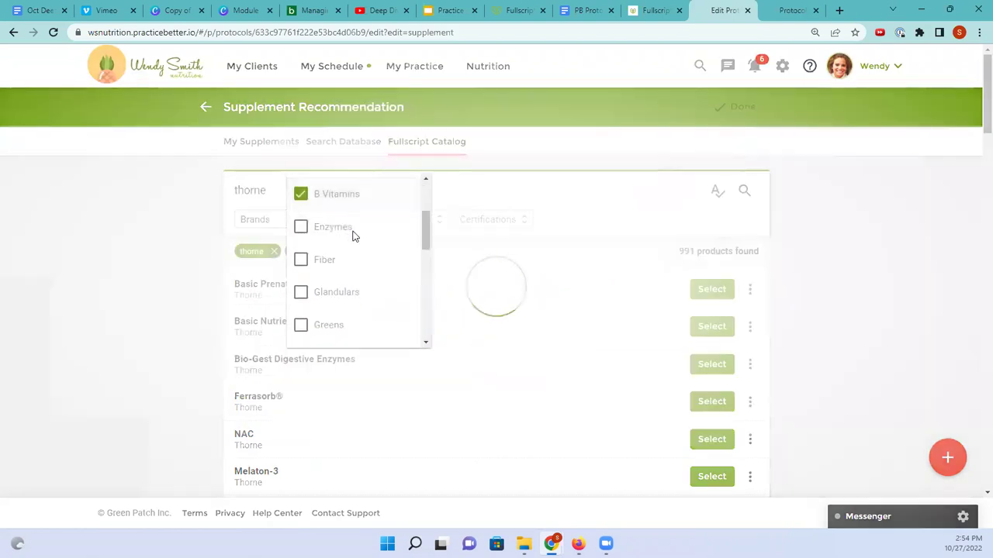
click(173, 257)
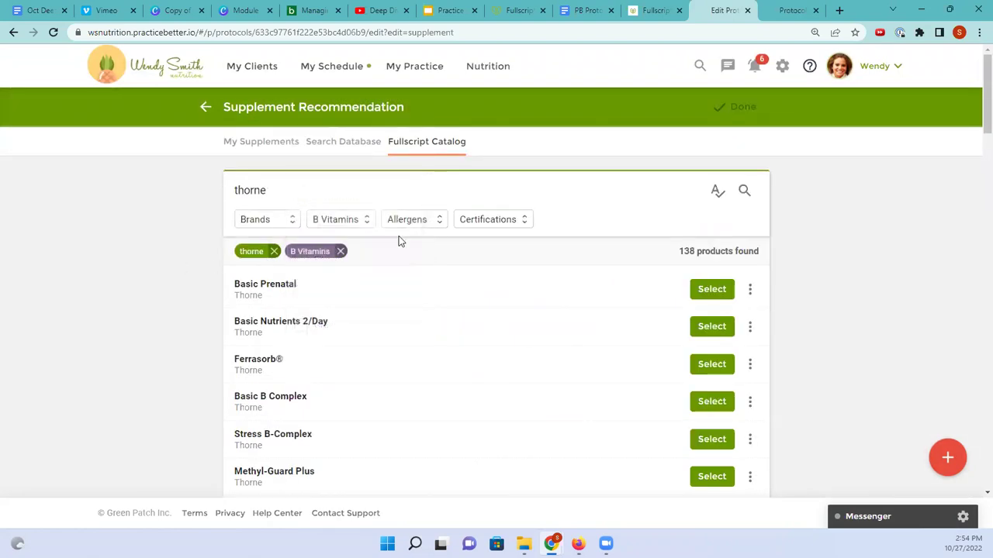
Step: Narrow the catalog results with the Non GMO allergen filter and look through the certification choices without selecting one
click(413, 225)
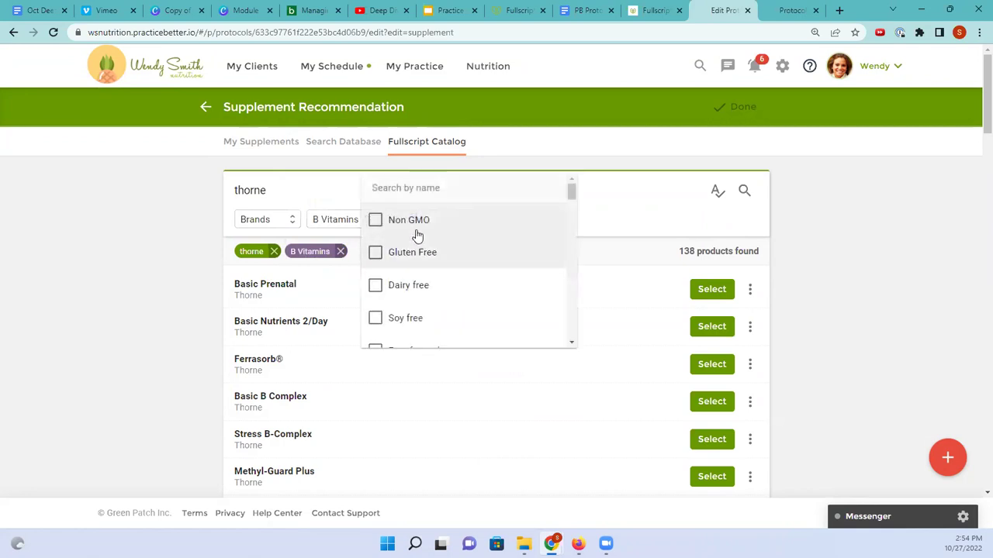
scroll(413, 260, down, 3)
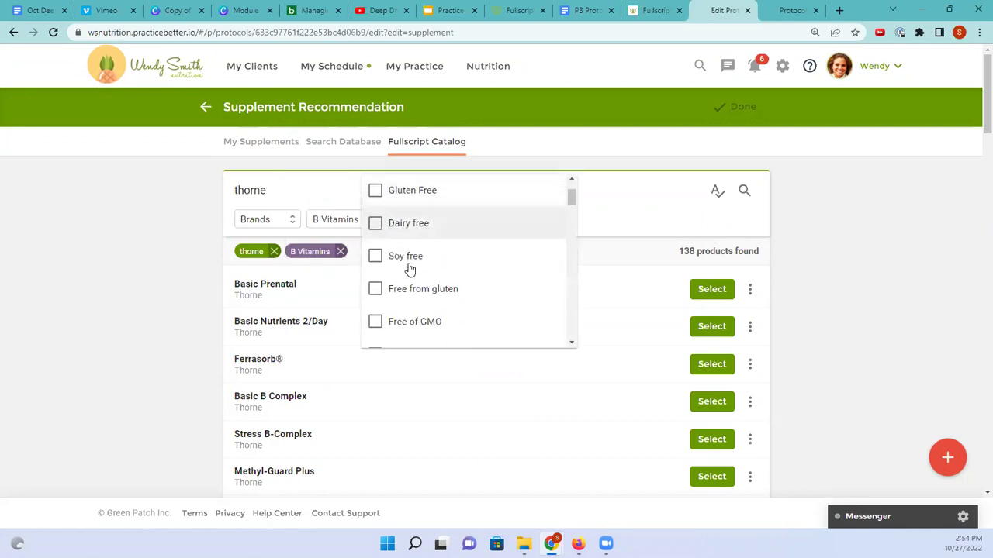
scroll(414, 269, up, 3)
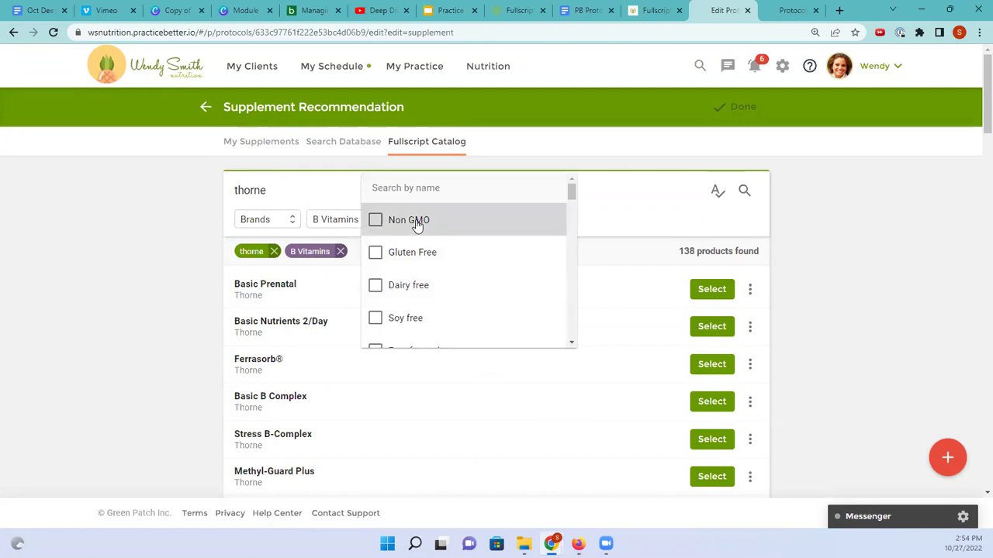
click(416, 221)
click(164, 280)
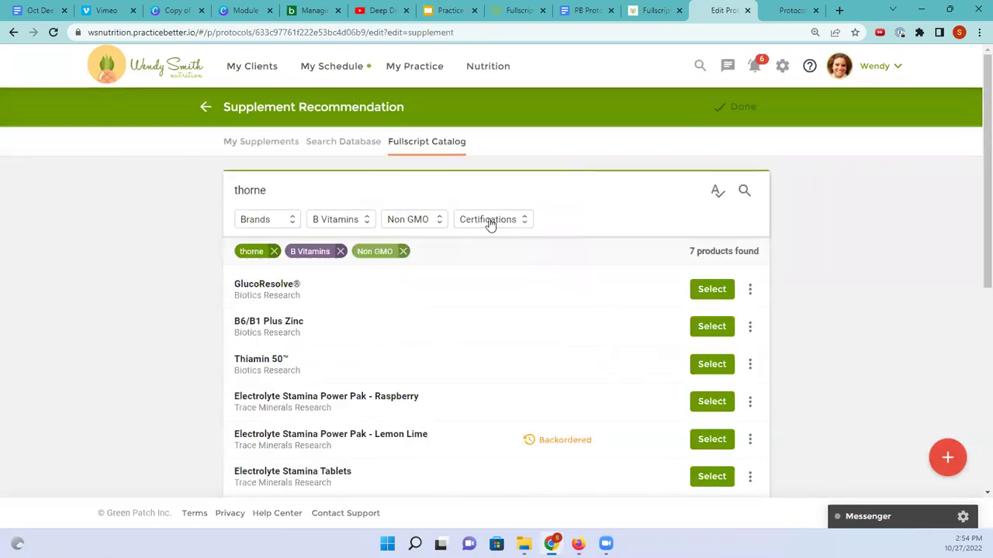
click(487, 224)
scroll(457, 279, down, 3)
scroll(455, 277, up, 3)
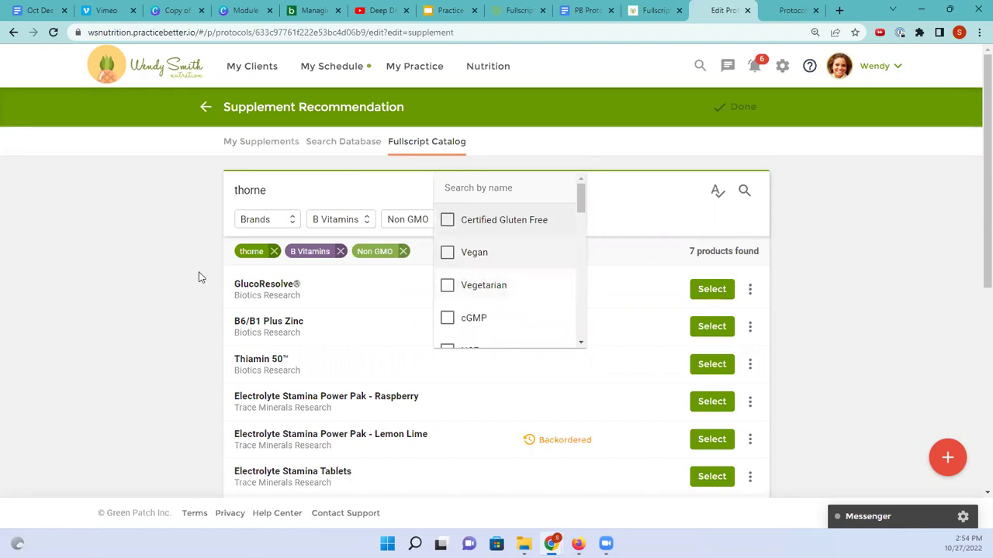
click(153, 282)
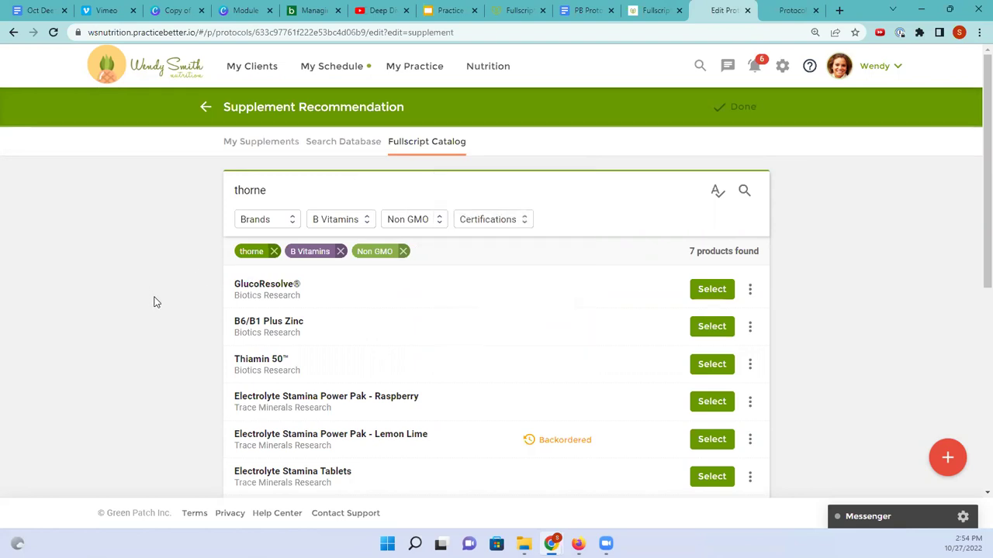
Step: View the details of Electrolyte Stamina Power Pak - Lemon Lime, close them, and return to the template without adding a supplement
scroll(154, 302, down, 2)
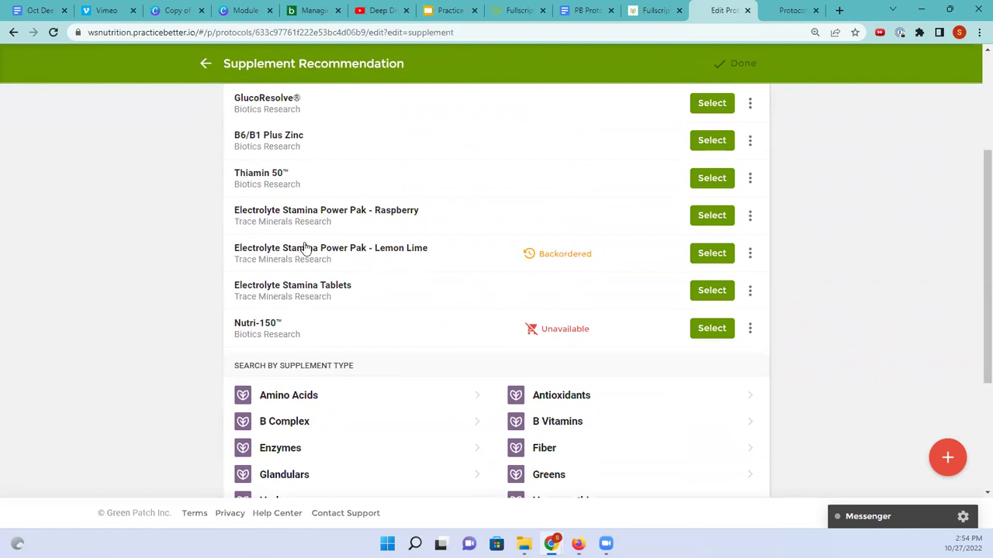
click(749, 257)
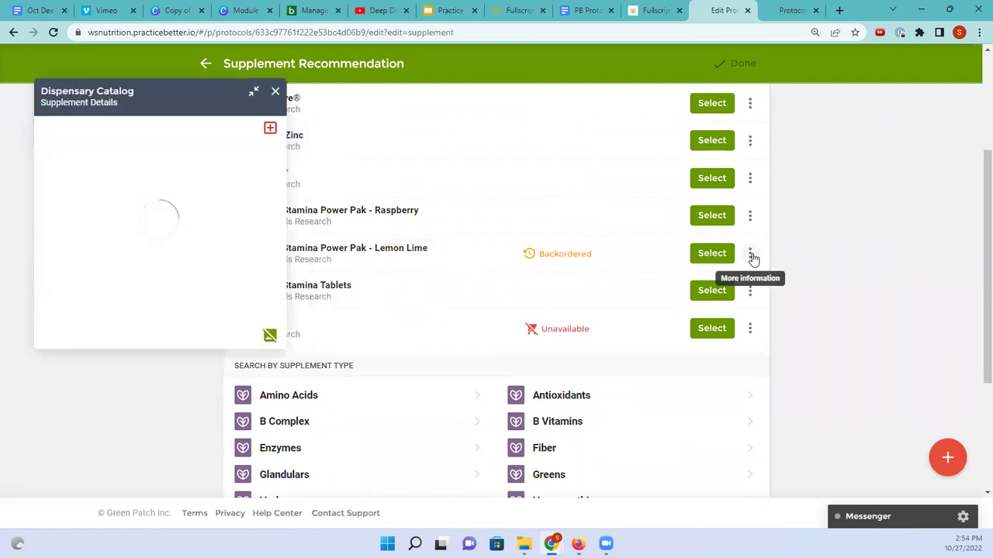
drag(280, 199, 315, 88)
click(276, 92)
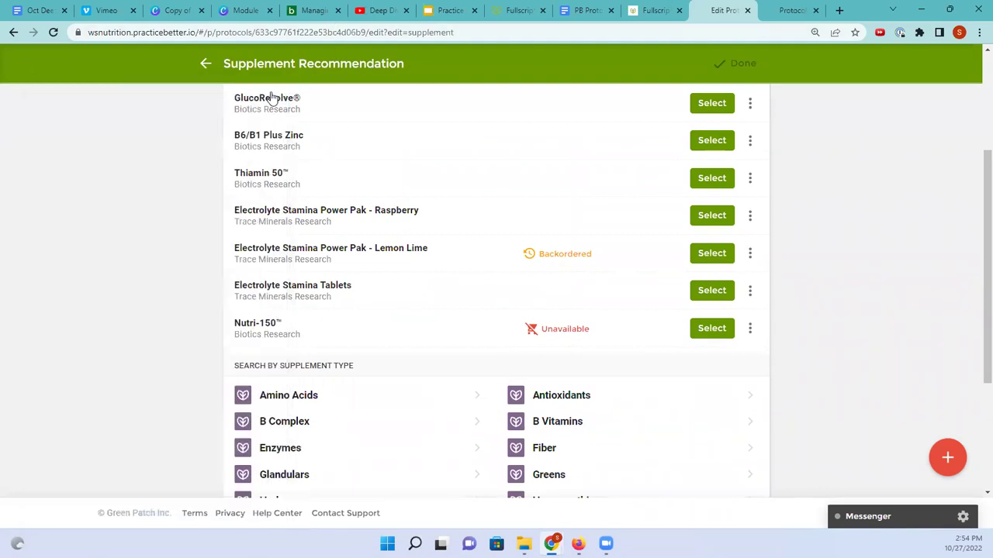
click(205, 65)
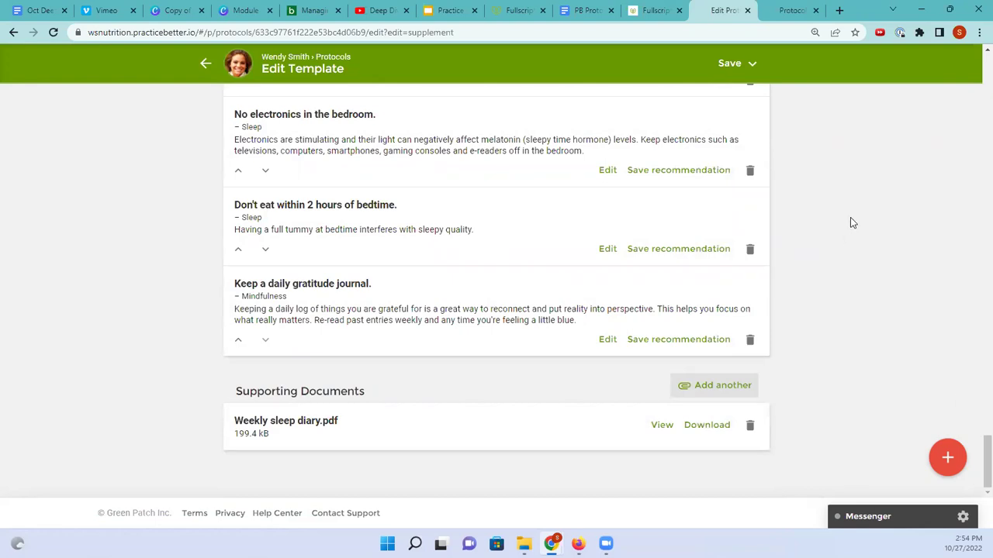
Step: Look back over the template's food recommendations, glance at the Fullscript recommendations dashboard, and return to the template
drag(987, 463, 987, 301)
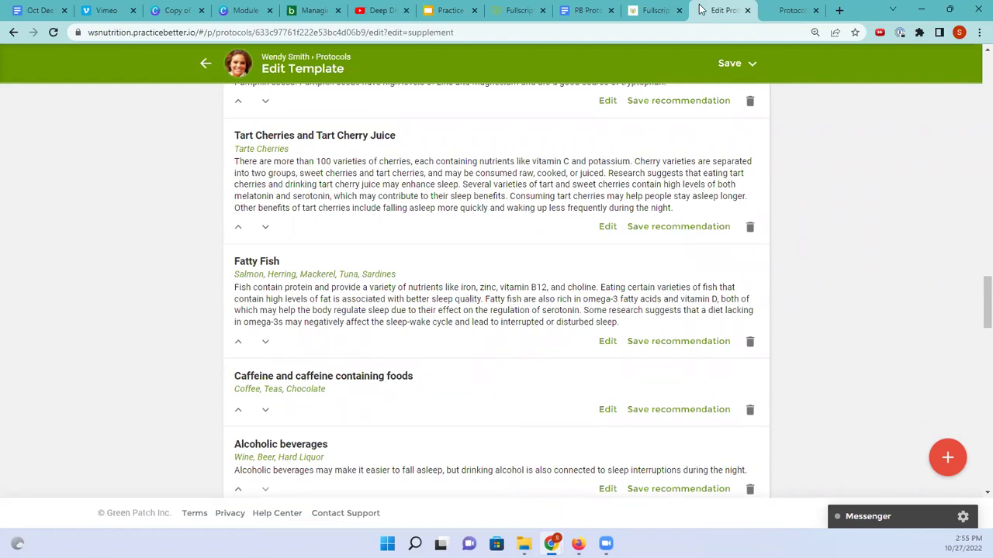
click(654, 10)
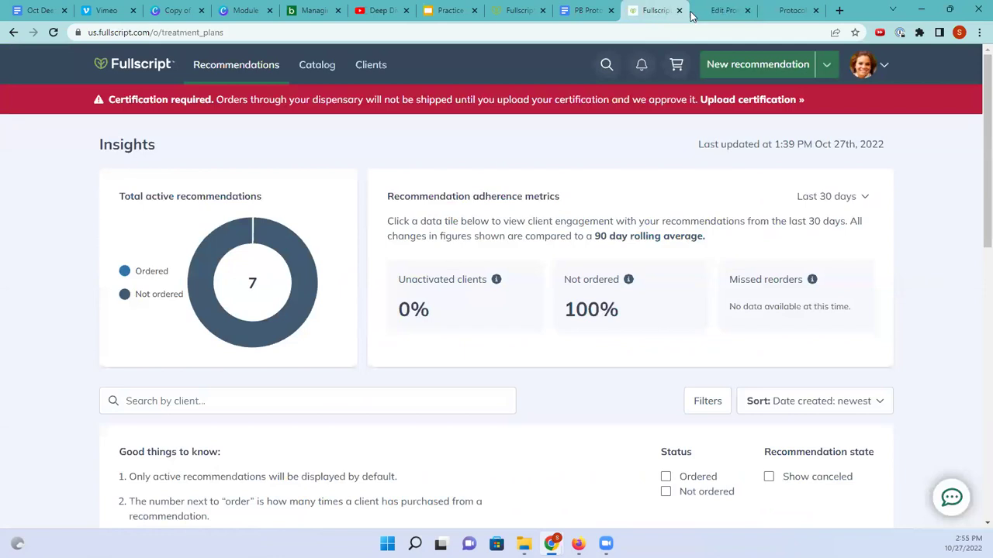
click(722, 11)
Step: Set the duration of the Optimal Sleep Support Protocol - Phase 2 template to 6 months
scroll(974, 256, up, 1)
scroll(975, 228, up, 20)
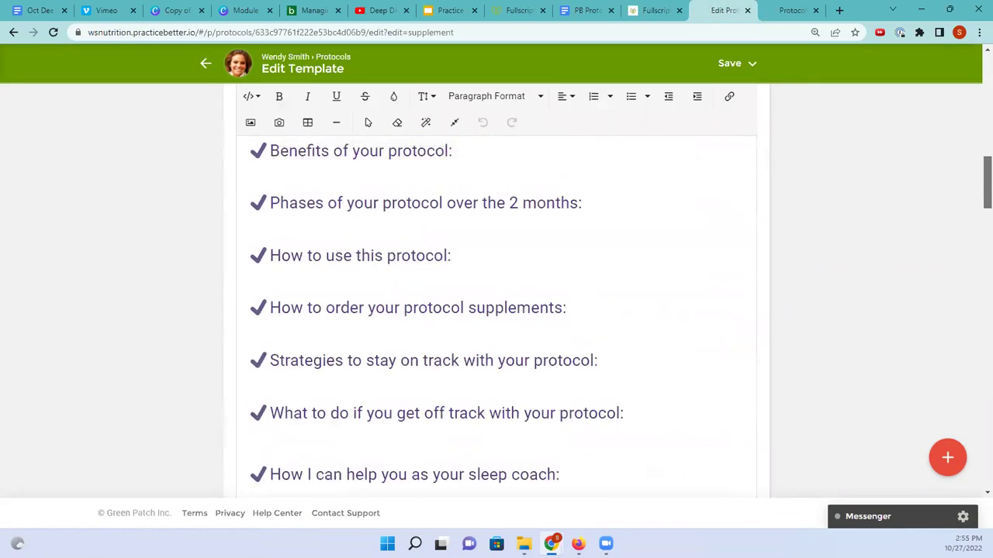
scroll(975, 228, up, 2)
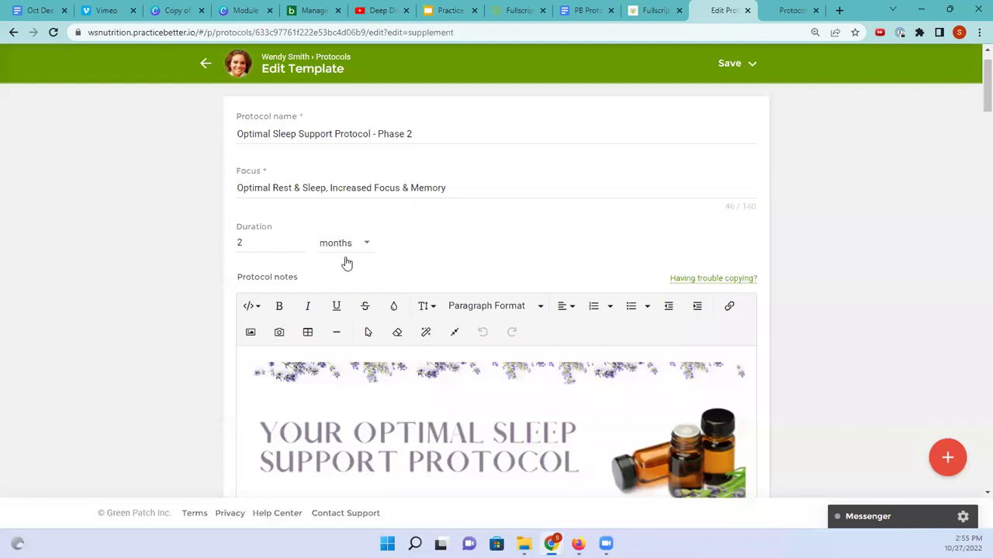
click(250, 241)
key(BackSpace)
text(6)
click(186, 238)
Step: Review the protocol notes down to the disclaimer and look at the available disclaimers, keeping Optimal Sleep Support Disclaimer
scroll(827, 221, down, 2)
scroll(827, 221, down, 7)
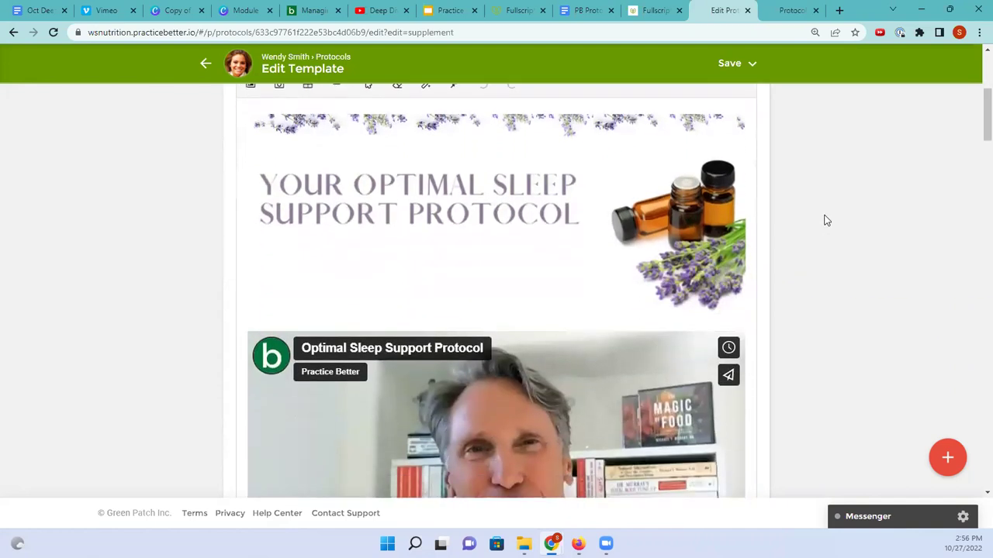
scroll(826, 221, down, 8)
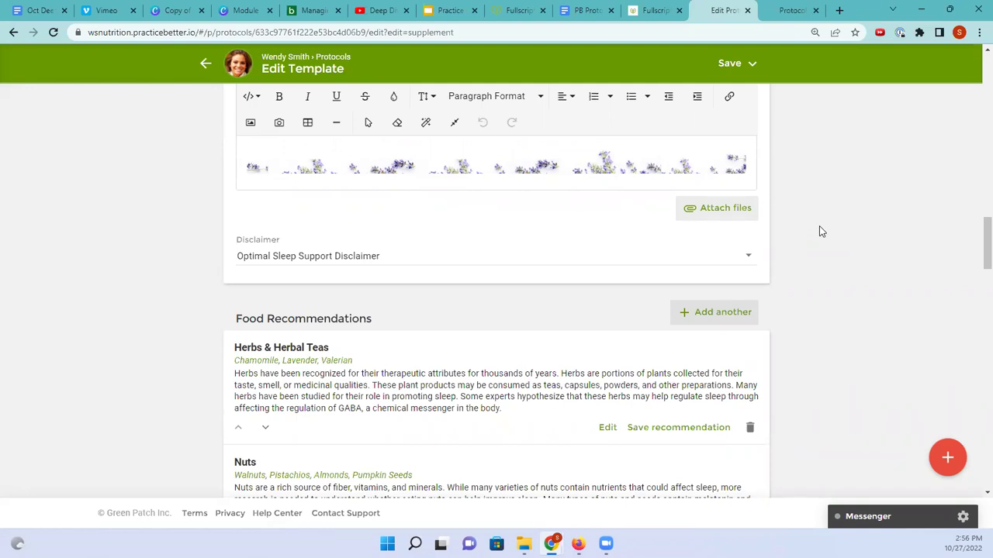
click(285, 261)
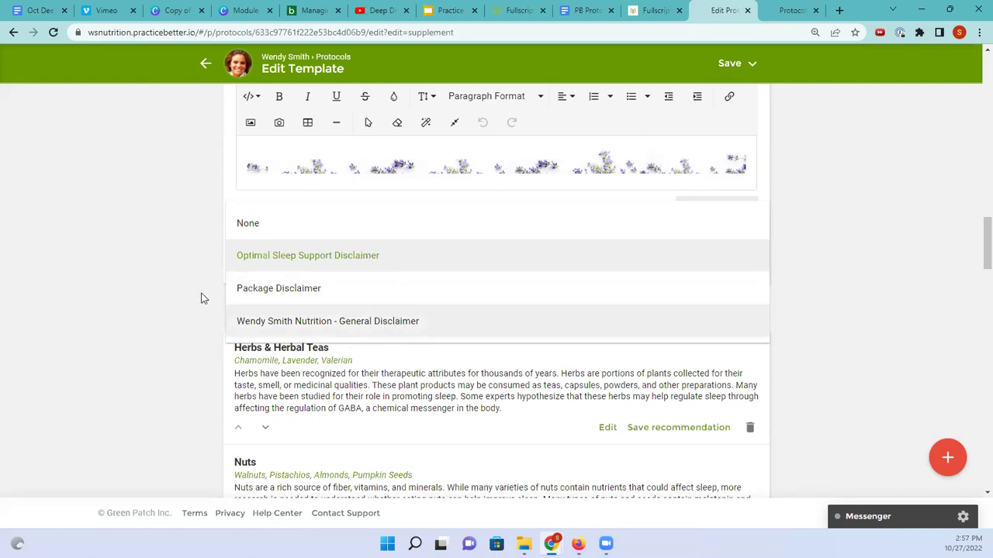
click(177, 292)
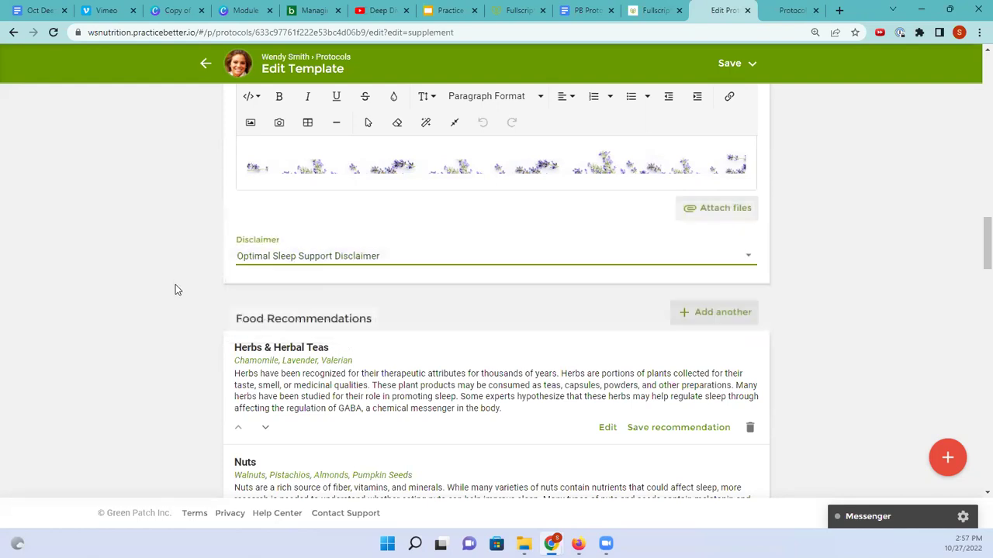
scroll(173, 284, up, 8)
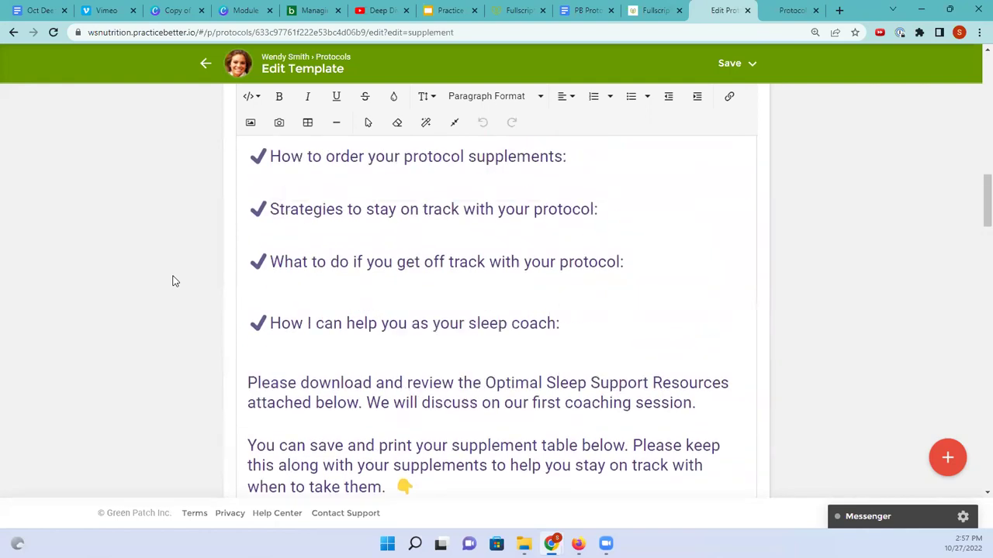
Step: Save the Phase 2 template and return to the list of protocol templates
click(729, 64)
click(682, 104)
scroll(973, 212, down, 3)
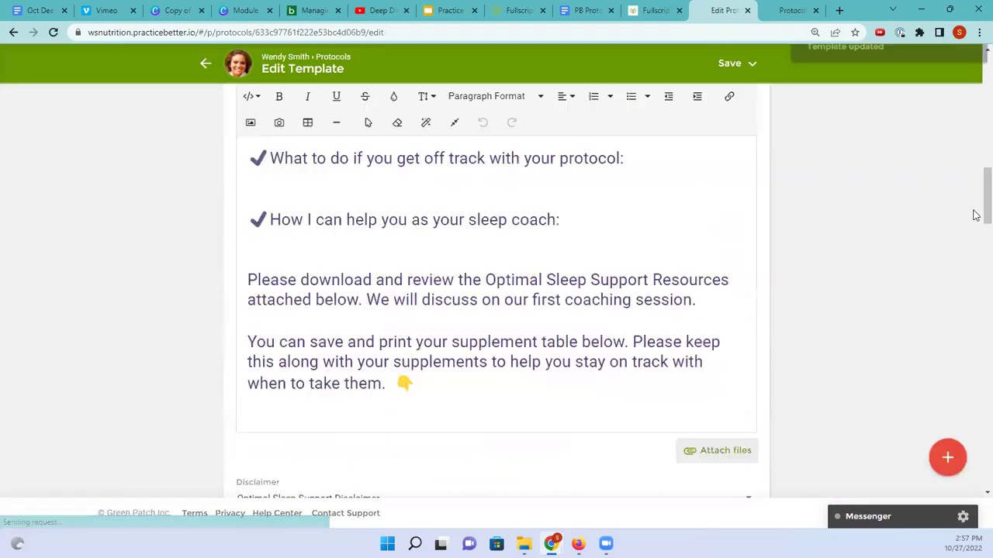
scroll(903, 230, up, 15)
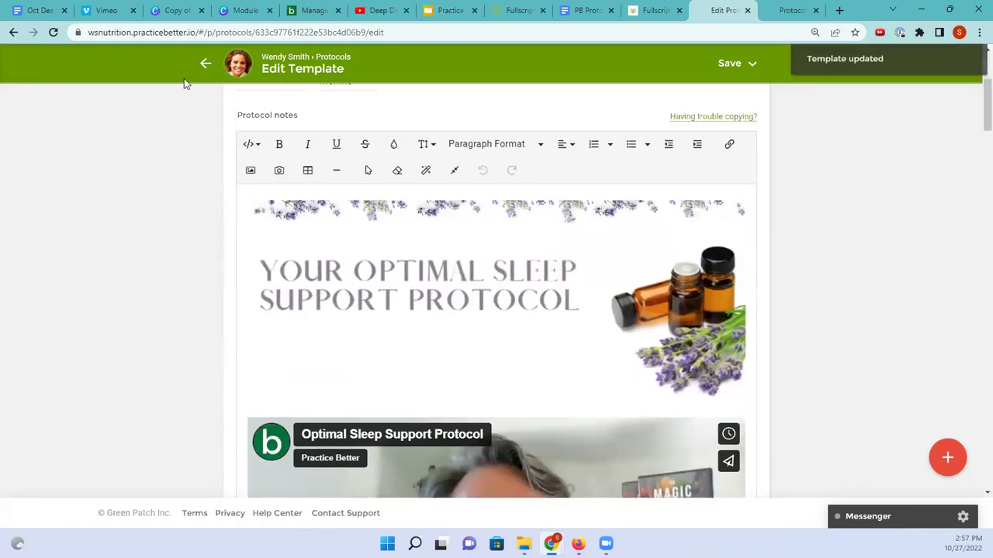
click(205, 64)
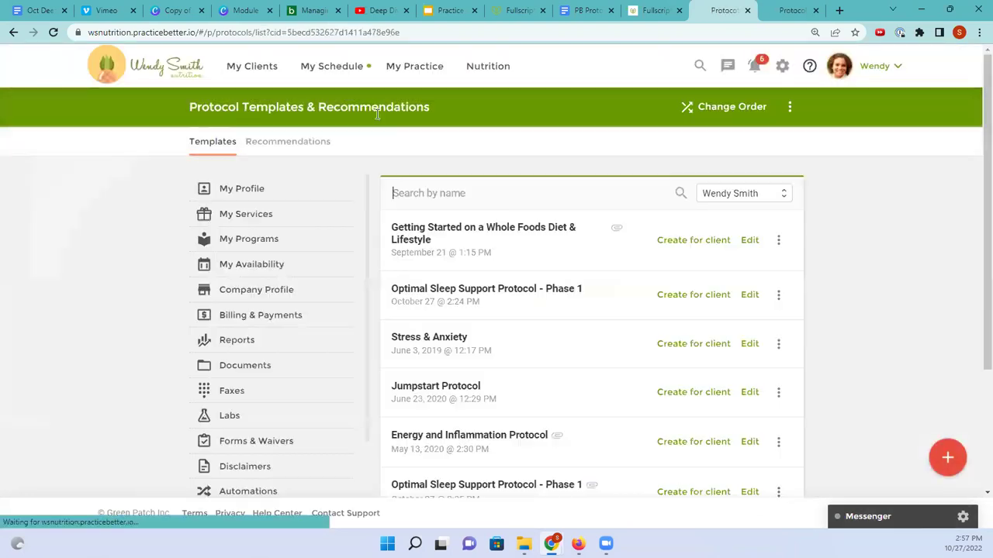
Step: Go to the practice's packages and open "Better Sleep Better Life - Coaching & Protocols, 12-months" for editing
click(412, 66)
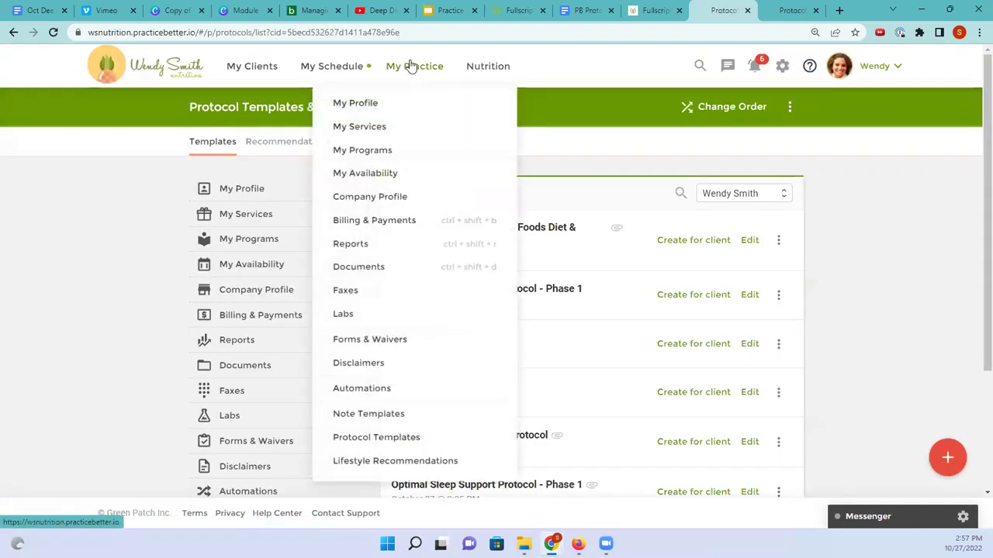
click(373, 128)
click(287, 146)
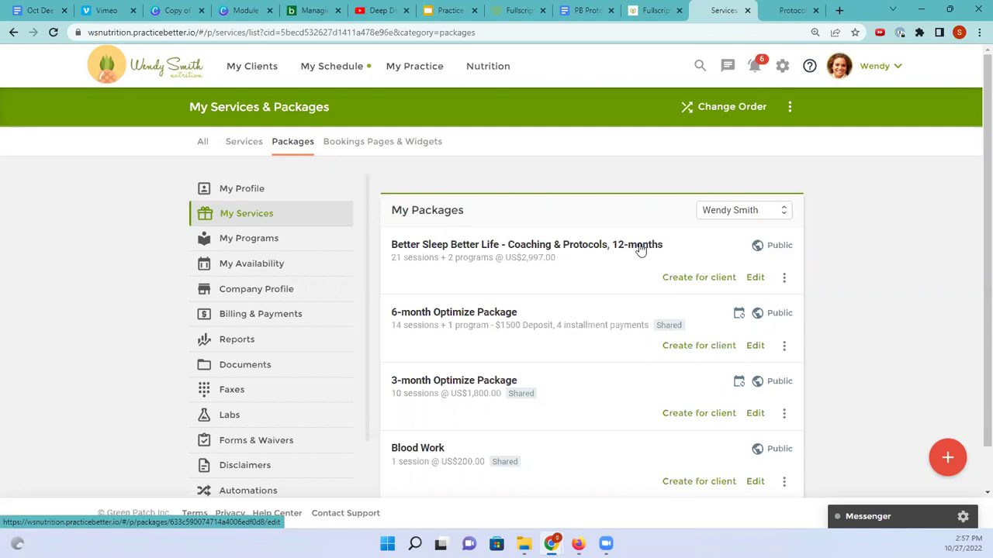
click(752, 279)
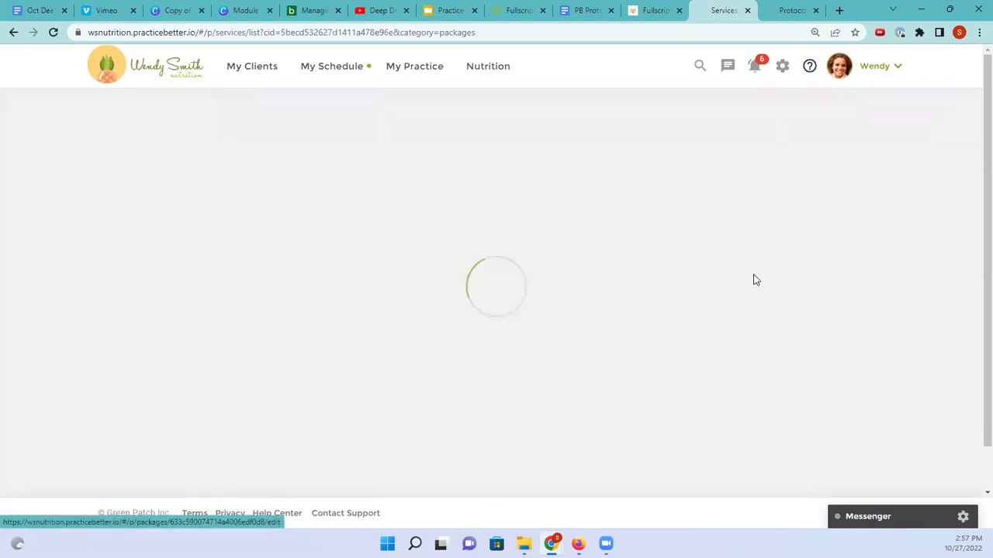
Step: Review the Better Sleep Better Life package's description, covering the included consultations, sleep protocols, online programs and fee
scroll(512, 256, down, 3)
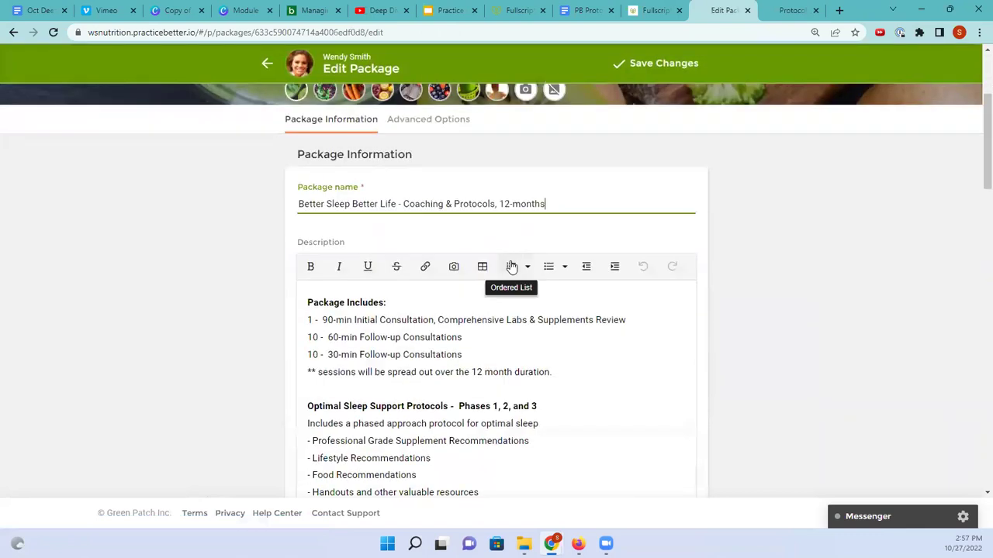
scroll(512, 253, down, 4)
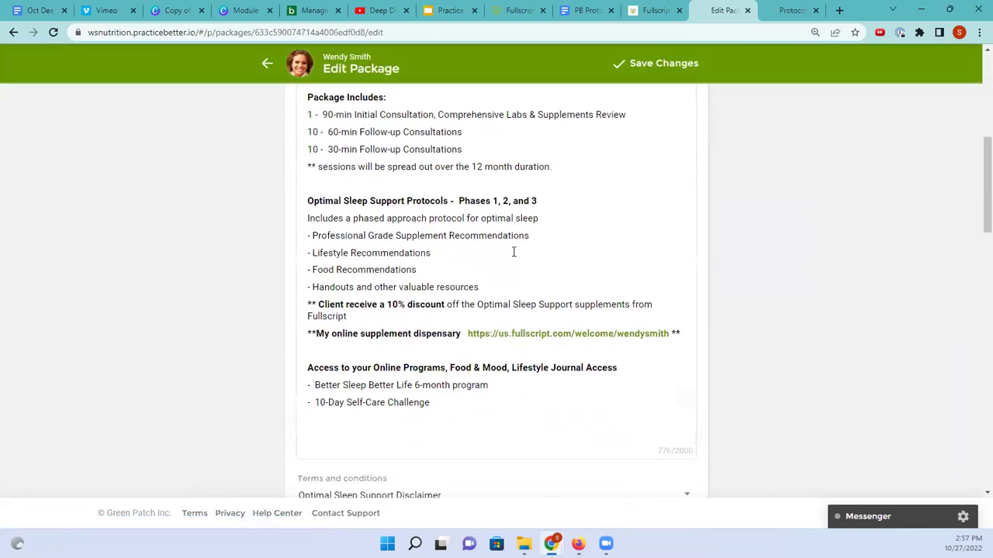
scroll(511, 254, down, 1)
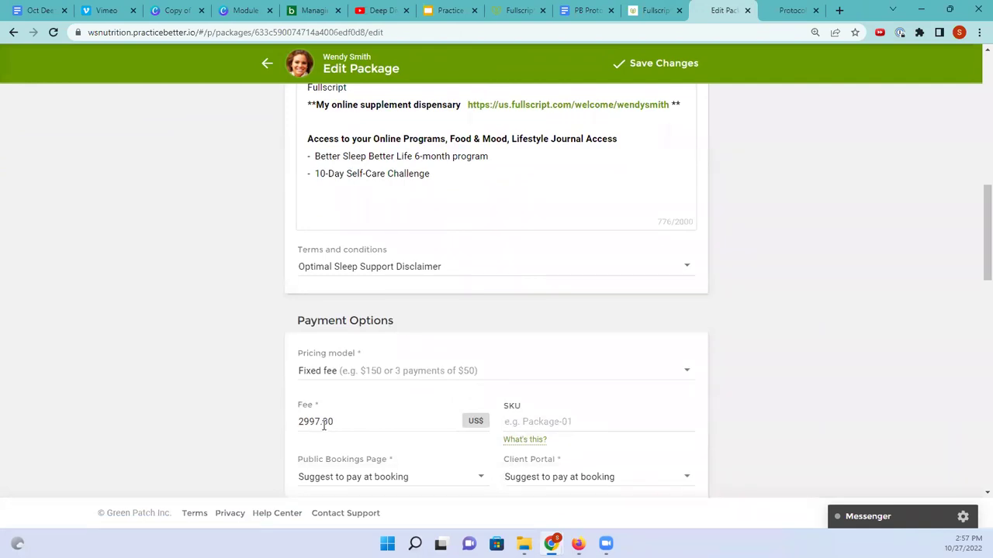
scroll(323, 425, up, 4)
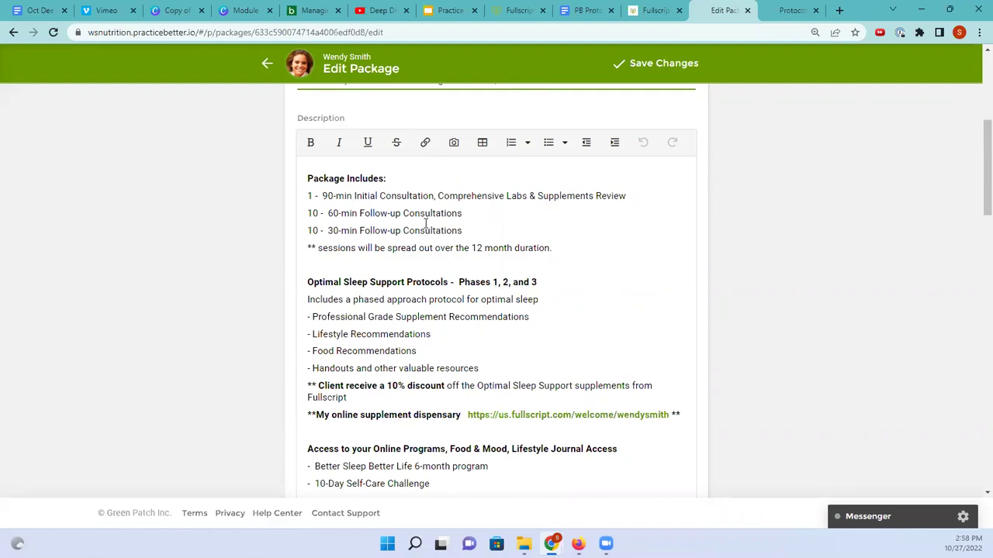
scroll(417, 247, down, 1)
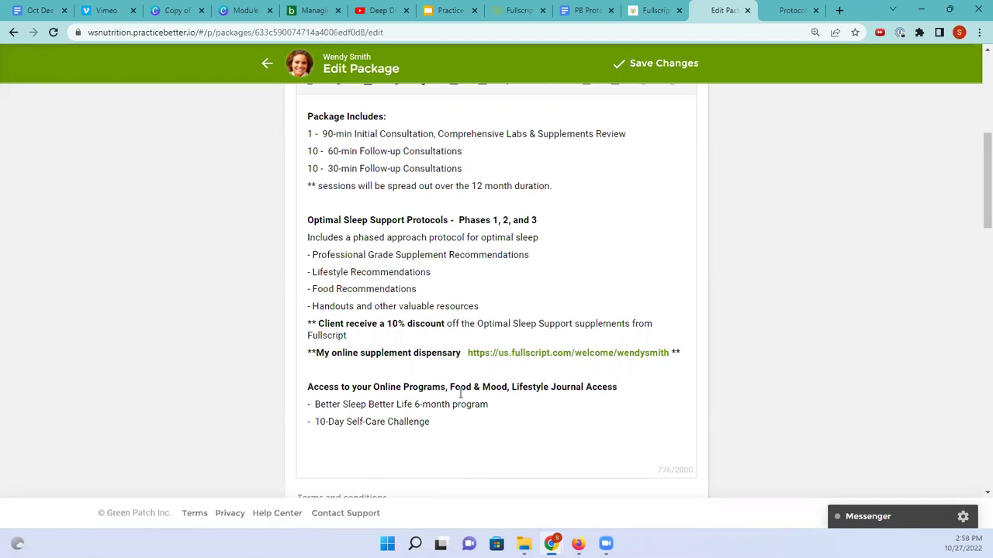
scroll(450, 388, down, 1)
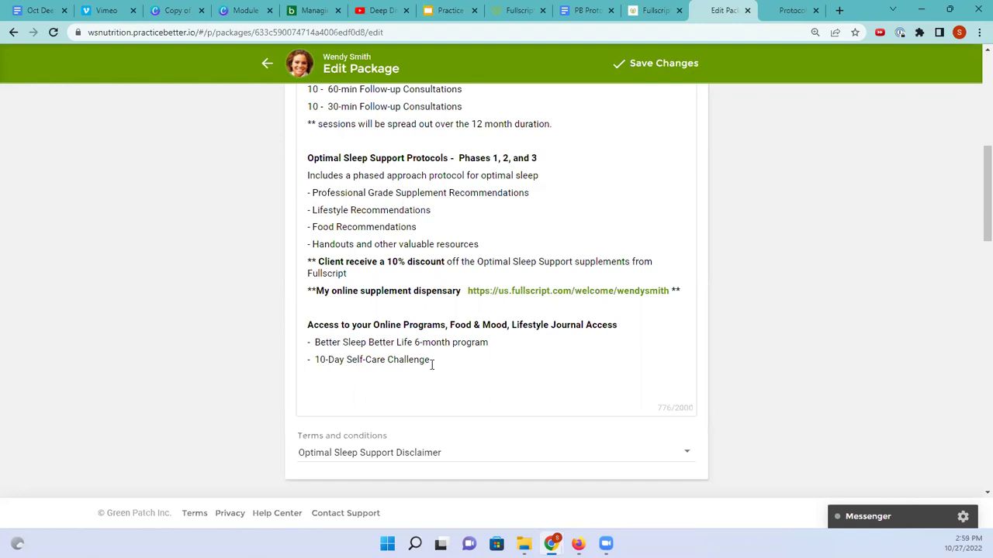
Step: Review the package's payment options, sessions and included programs, and return to the packages list without saving
scroll(429, 363, down, 1)
scroll(788, 302, down, 10)
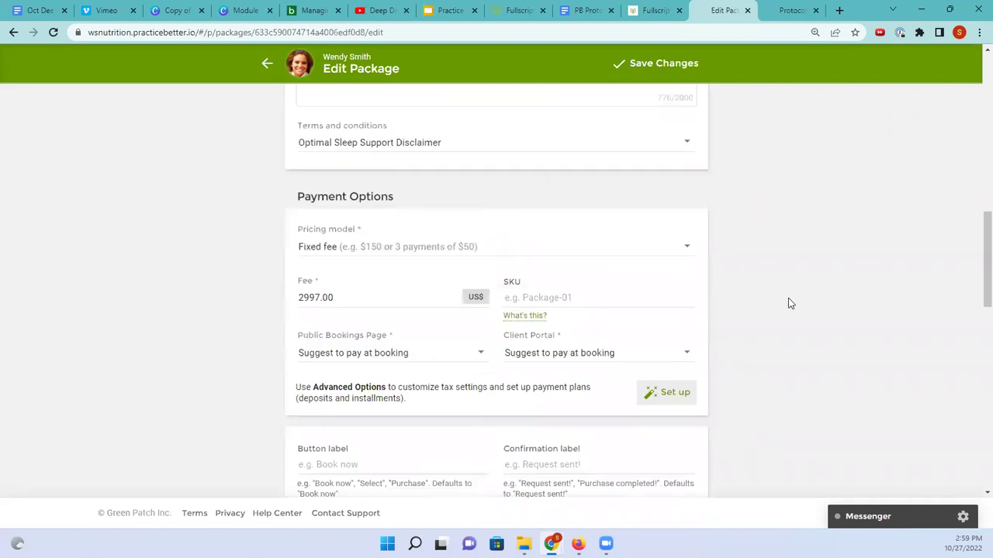
scroll(786, 302, down, 2)
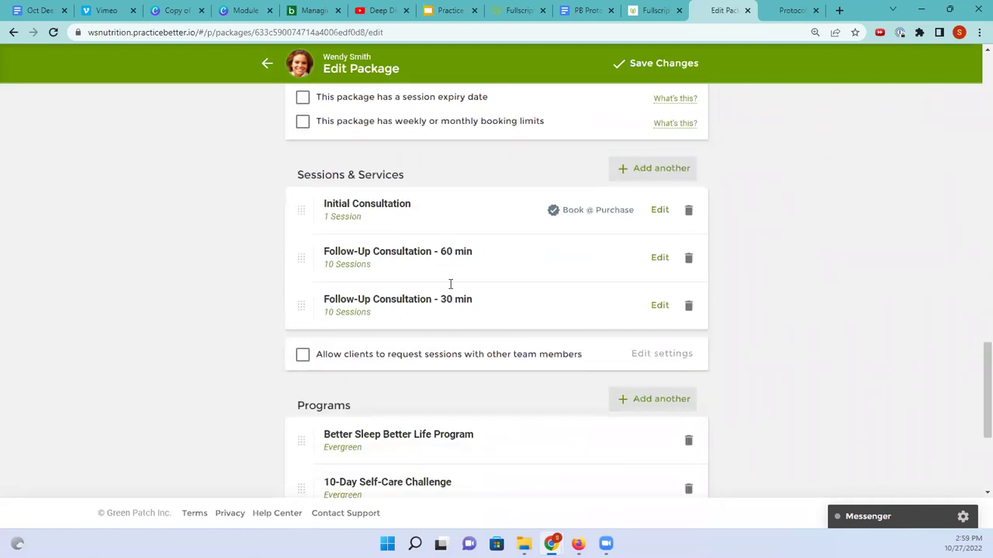
scroll(398, 294, down, 1)
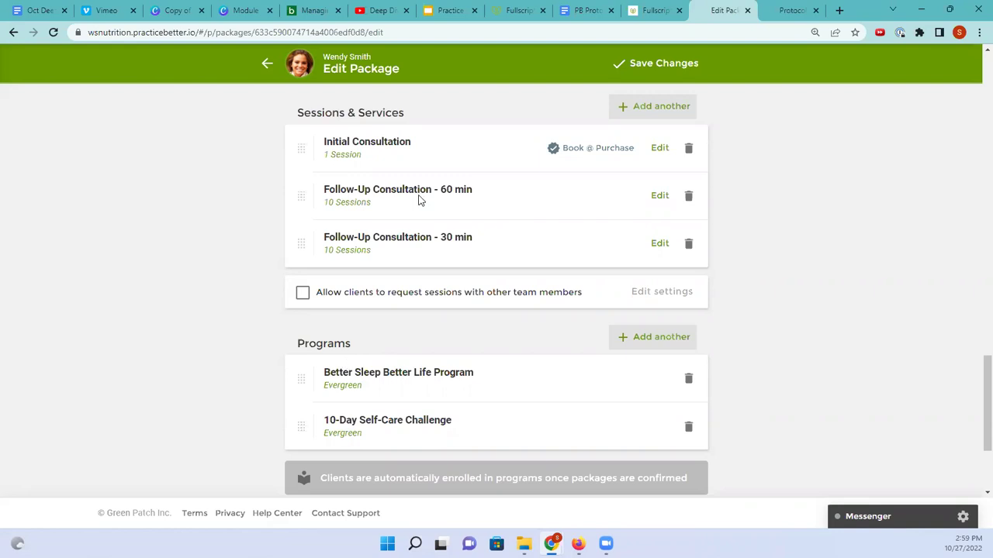
click(269, 63)
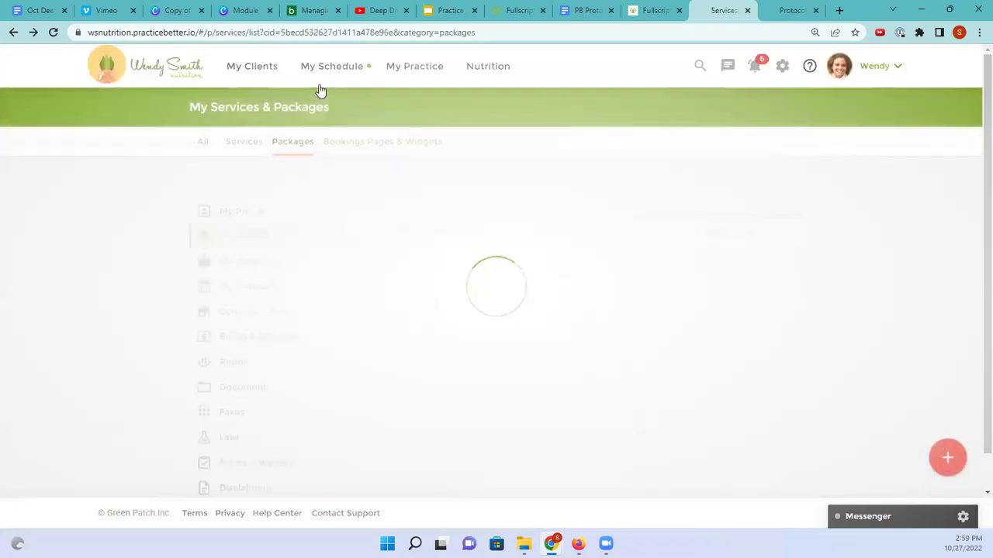
Step: Go to the practice's programs, open Better Sleep Better Life Program for management, and look through its first modules
click(440, 66)
click(373, 152)
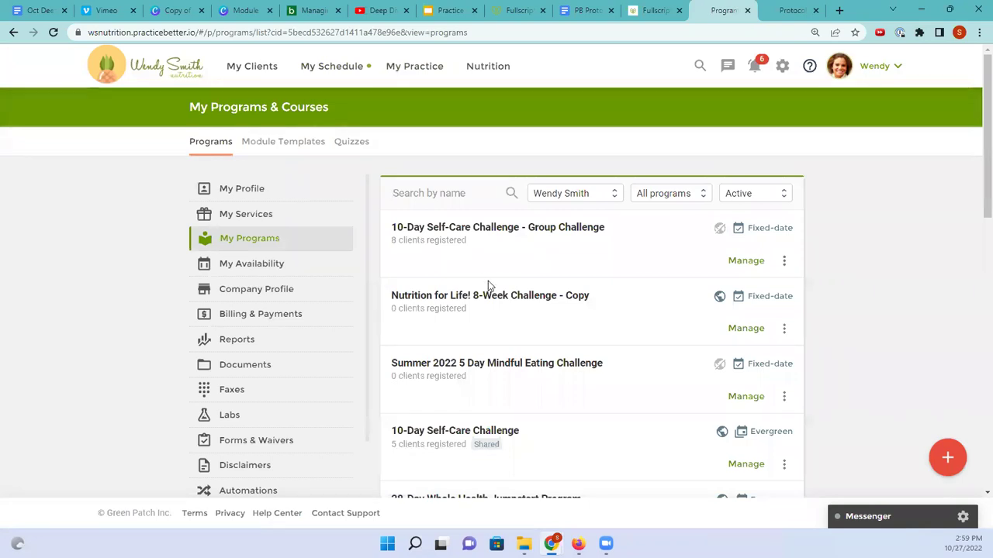
scroll(493, 287, down, 4)
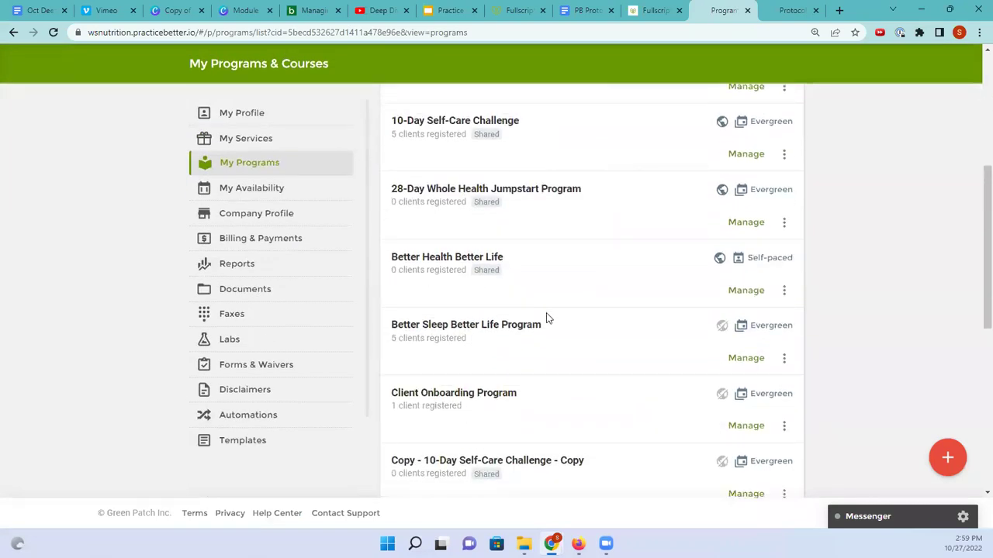
click(746, 356)
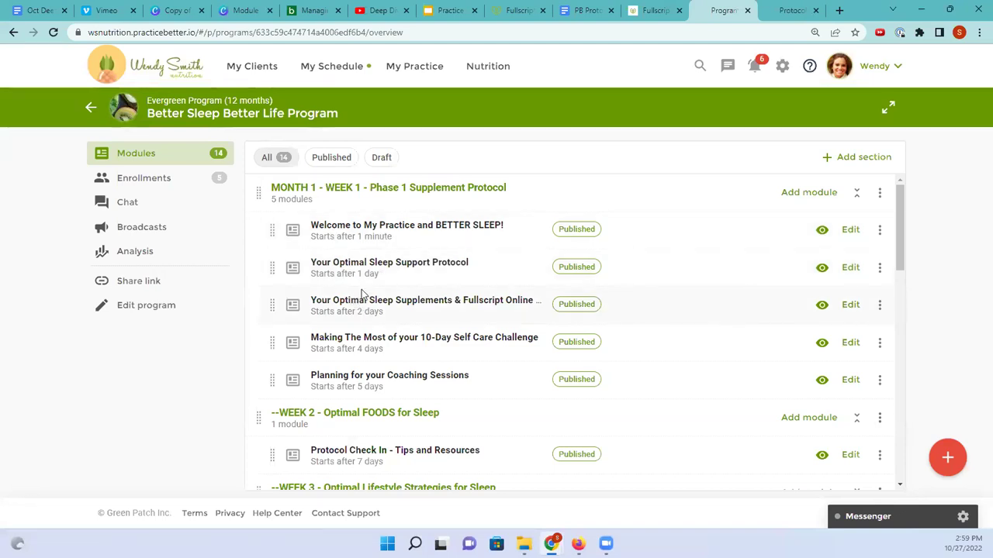
scroll(361, 294, down, 1)
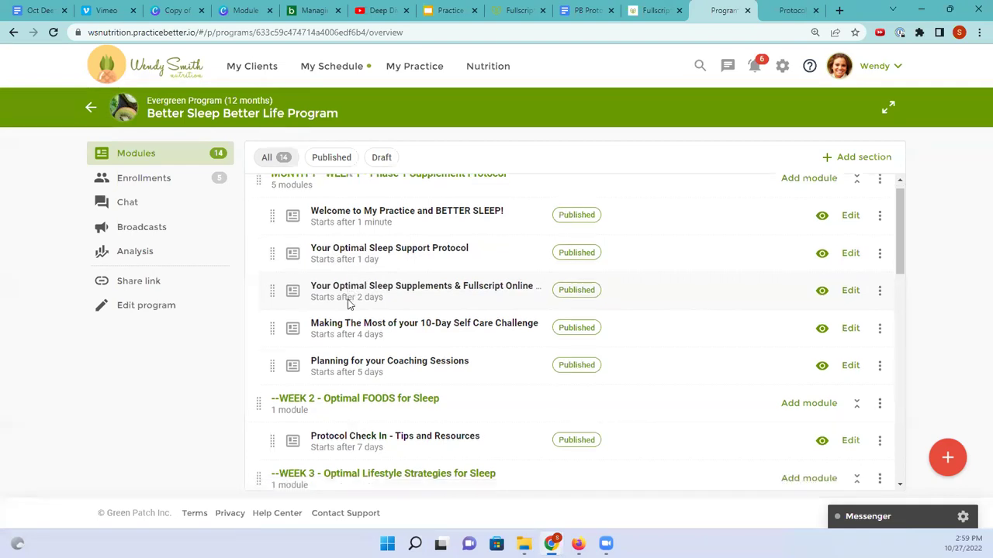
scroll(349, 305, down, 1)
scroll(349, 306, up, 3)
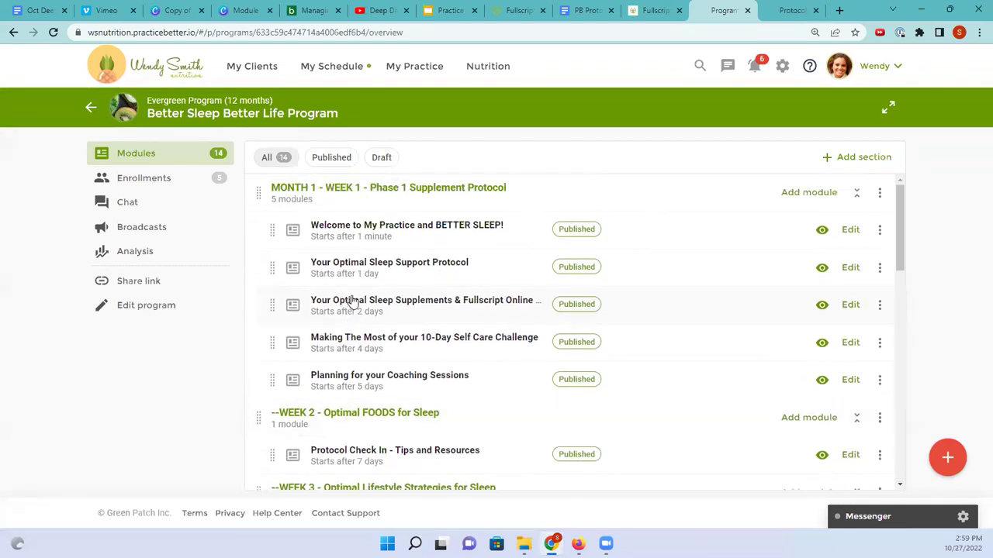
Step: Review the content, tasks and attached protocols of the "Welcome to My Practice and BETTER SLEEP!" module and return to the program
click(378, 233)
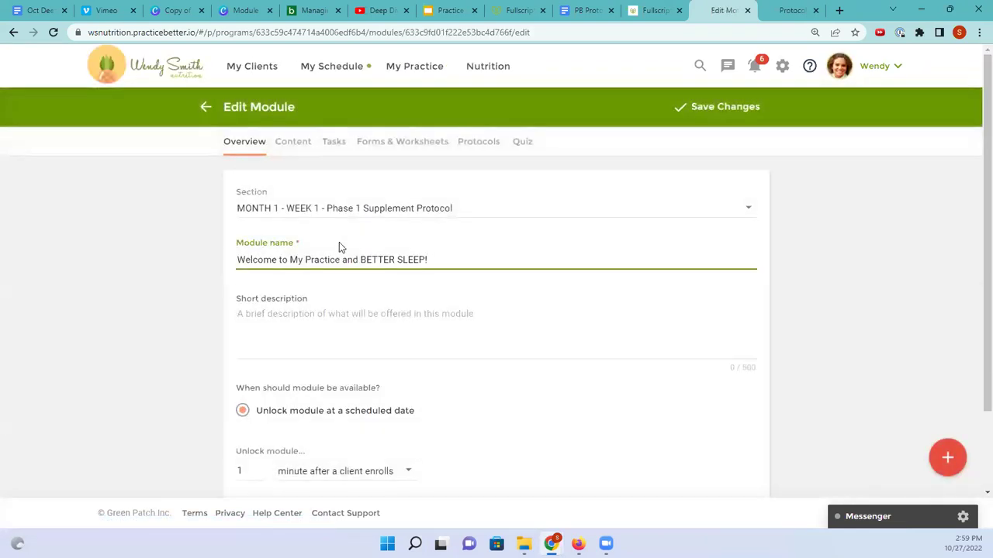
click(293, 148)
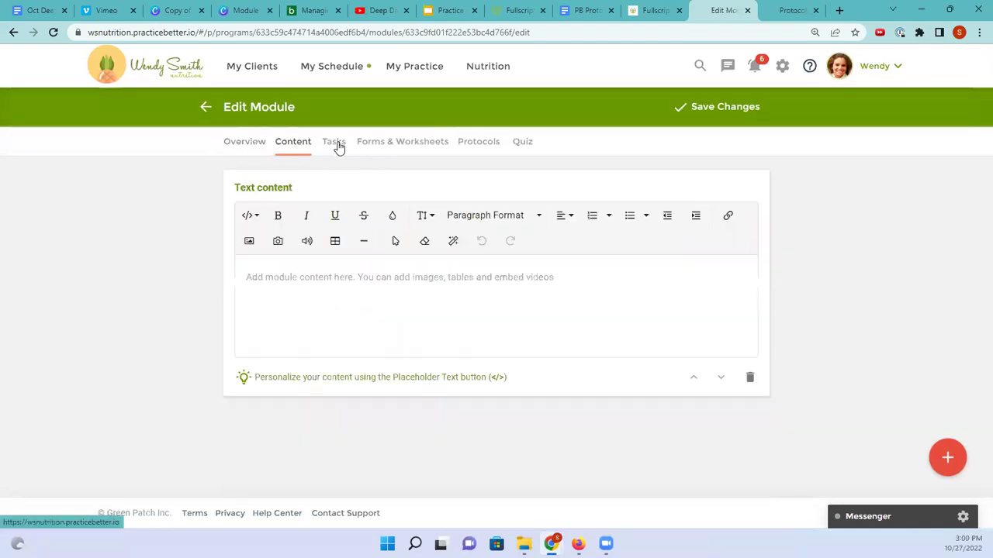
click(334, 146)
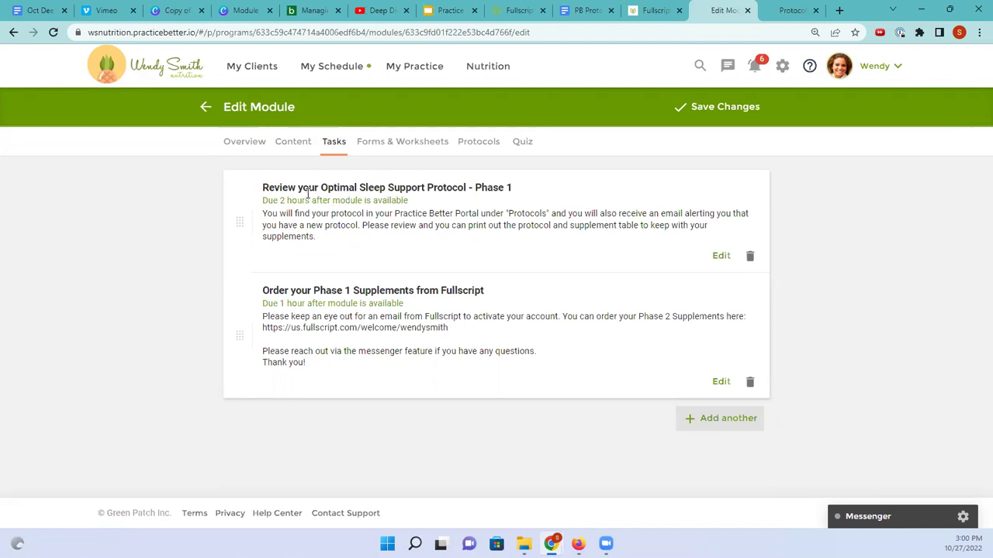
click(467, 146)
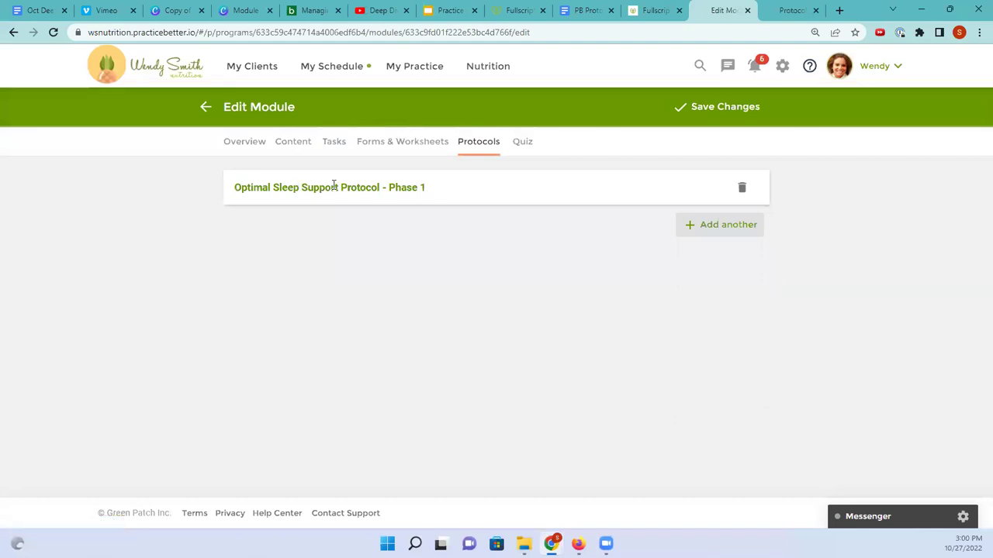
click(207, 109)
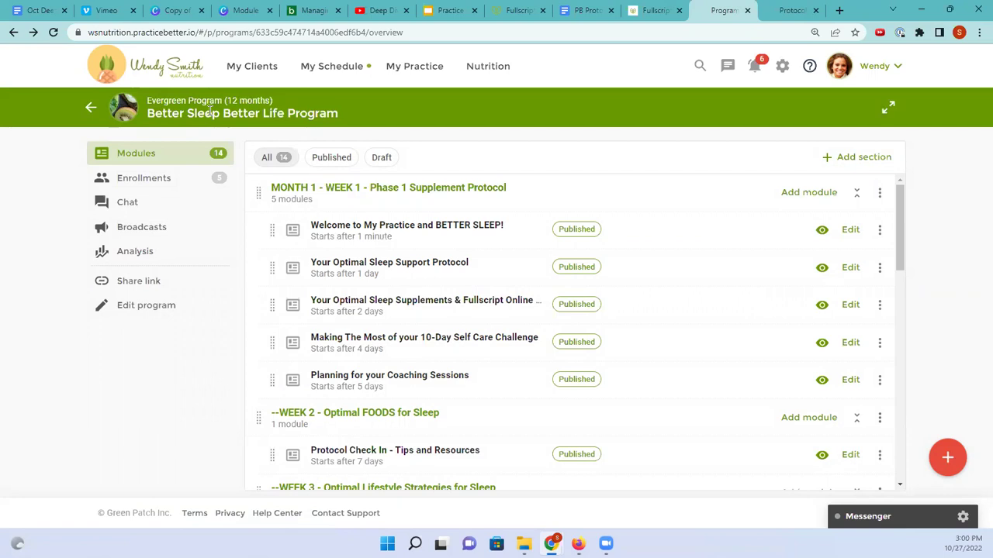
Step: From the home dashboard, open the journal of the client with unreviewed entries and read the October 3 and October 4, 2022 sleep entries
click(172, 64)
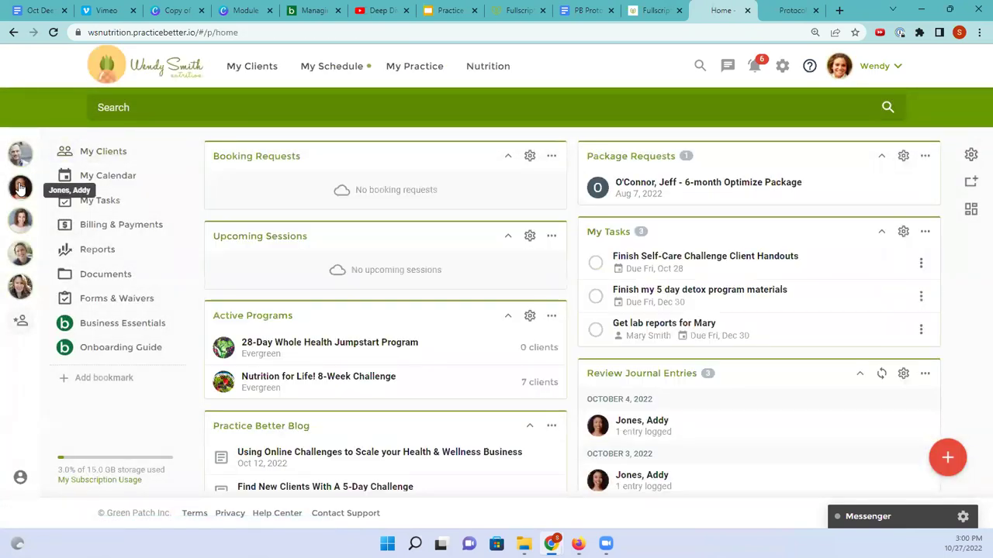
click(19, 183)
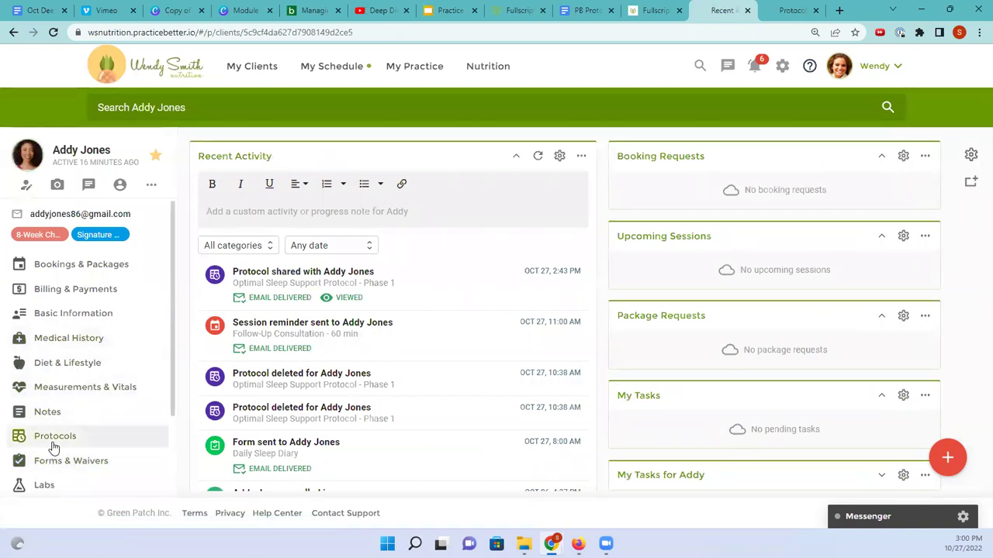
scroll(56, 459, down, 2)
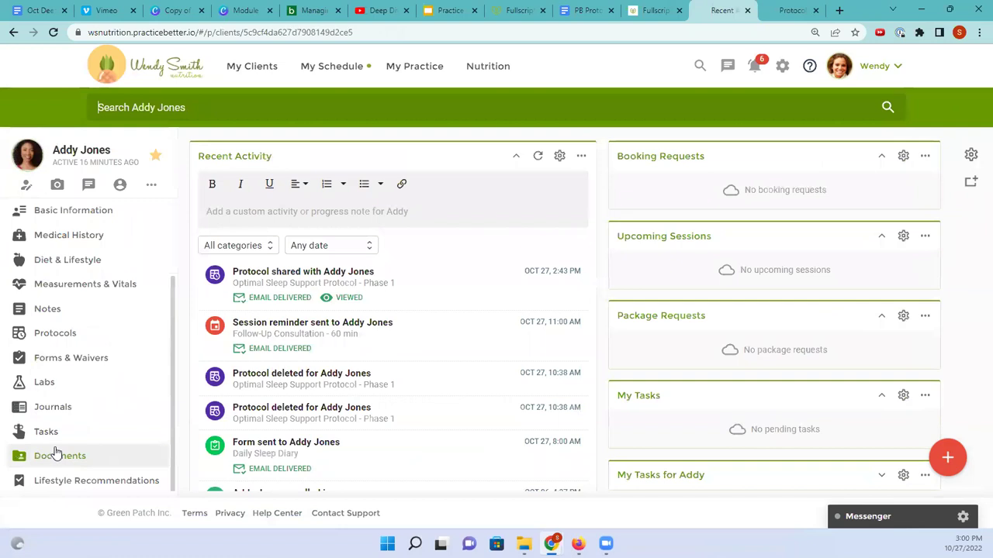
click(53, 409)
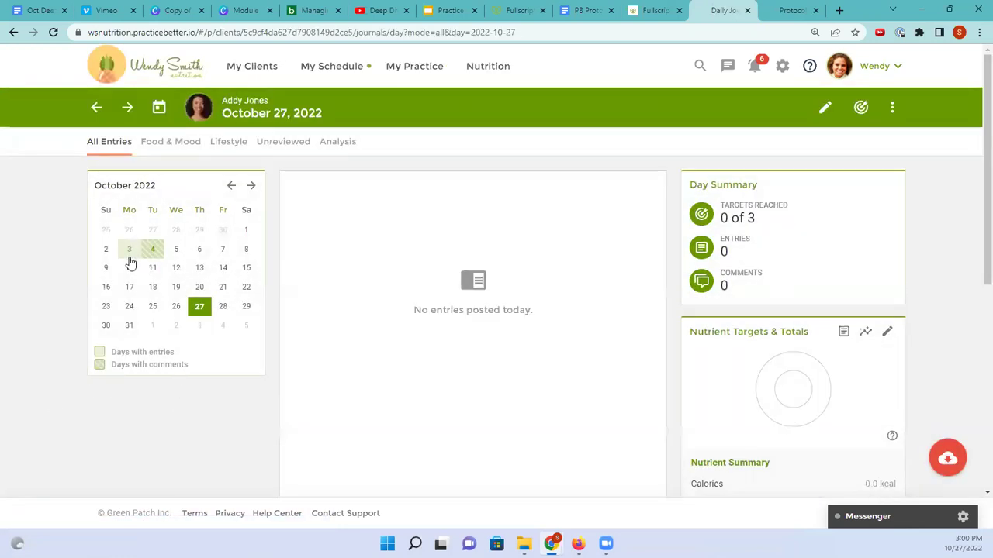
click(130, 249)
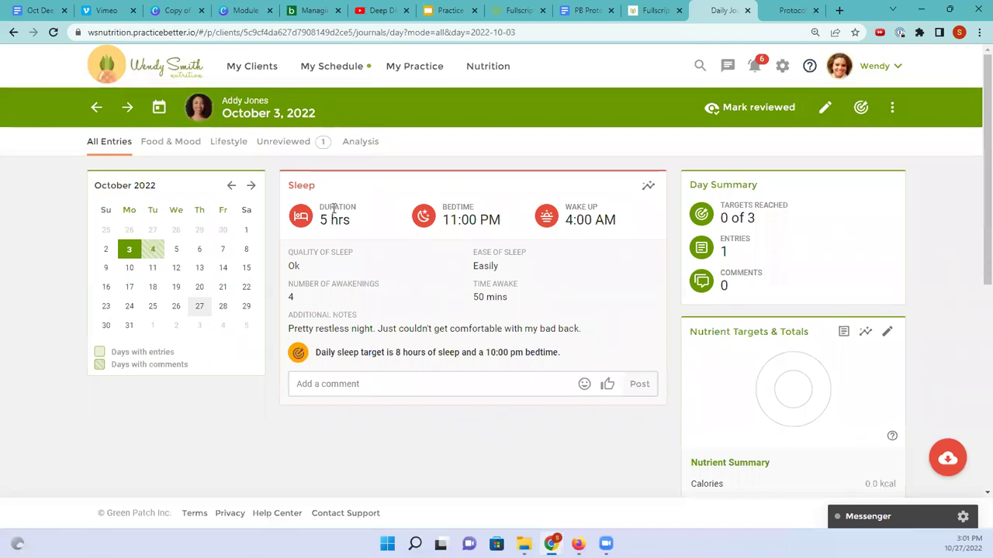
click(154, 251)
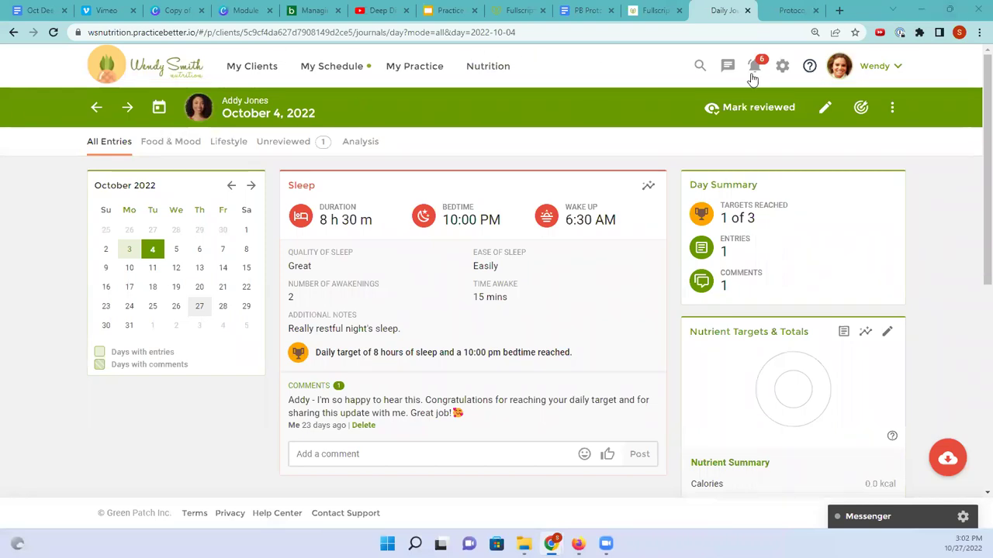
Step: Look through the third-party integrations in the settings, down to the supplement dispensaries such as Fullscript
click(781, 65)
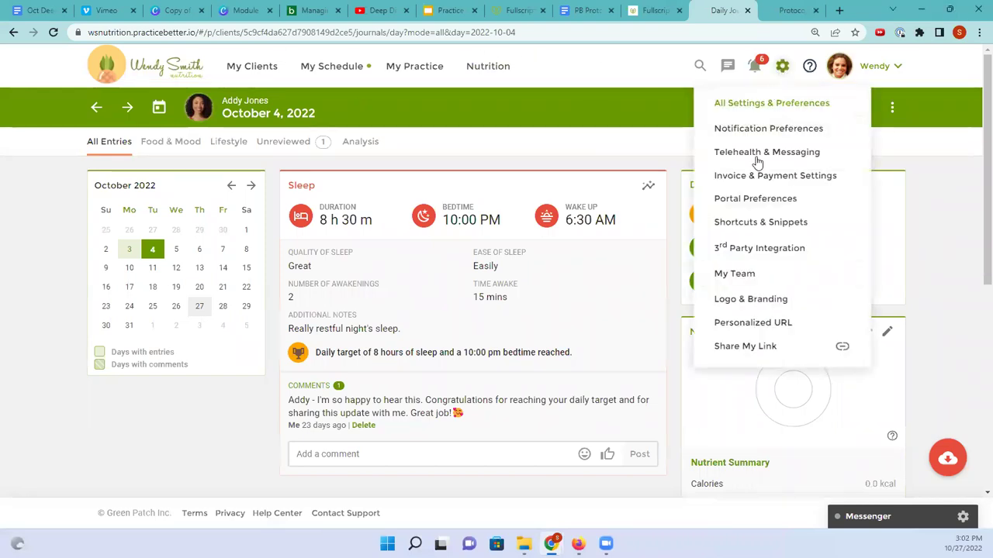
click(747, 250)
scroll(787, 306, down, 6)
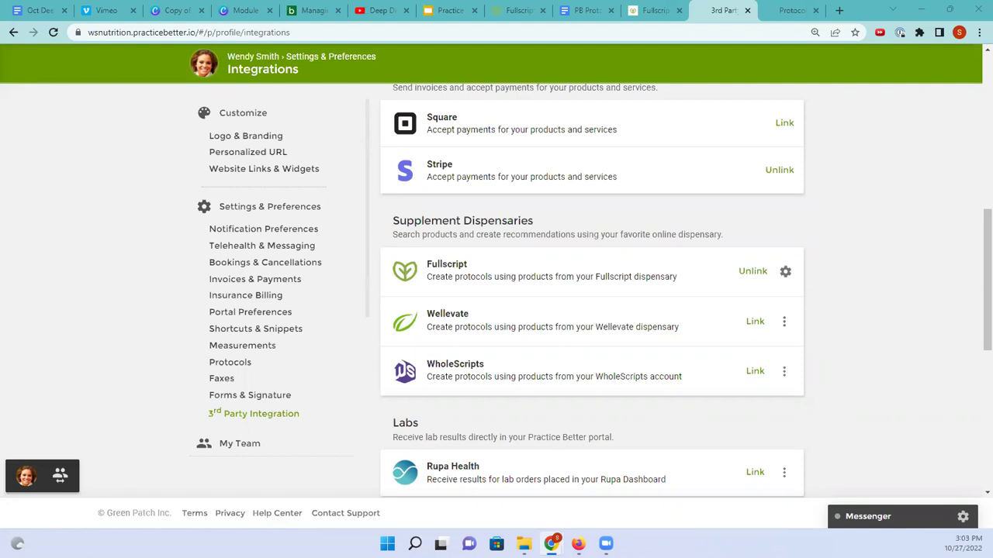
scroll(373, 205, up, 10)
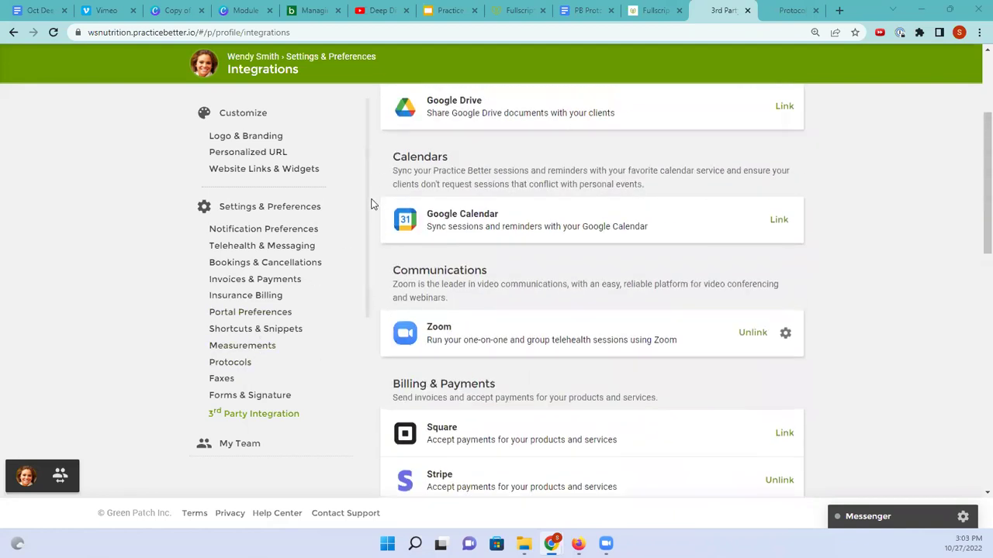
Step: Go to the practice's protocol templates and bring up the list of Fullscript templates for creating a new protocol template
mouse_move(408, 69)
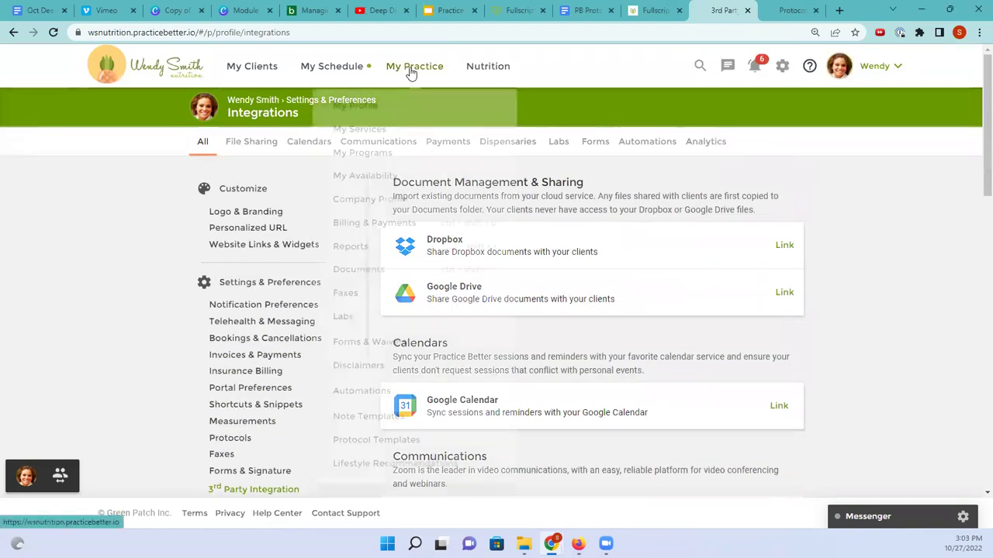
click(404, 437)
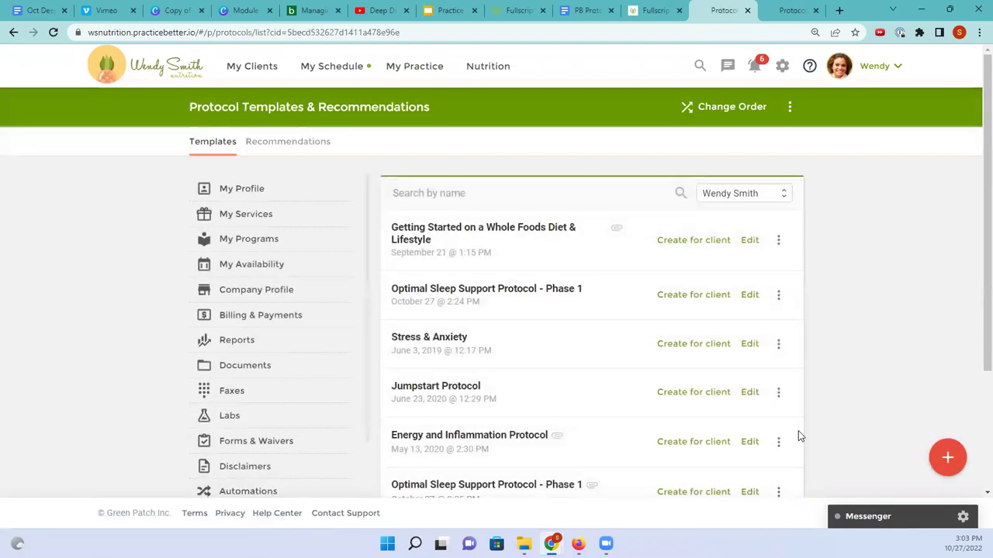
click(955, 463)
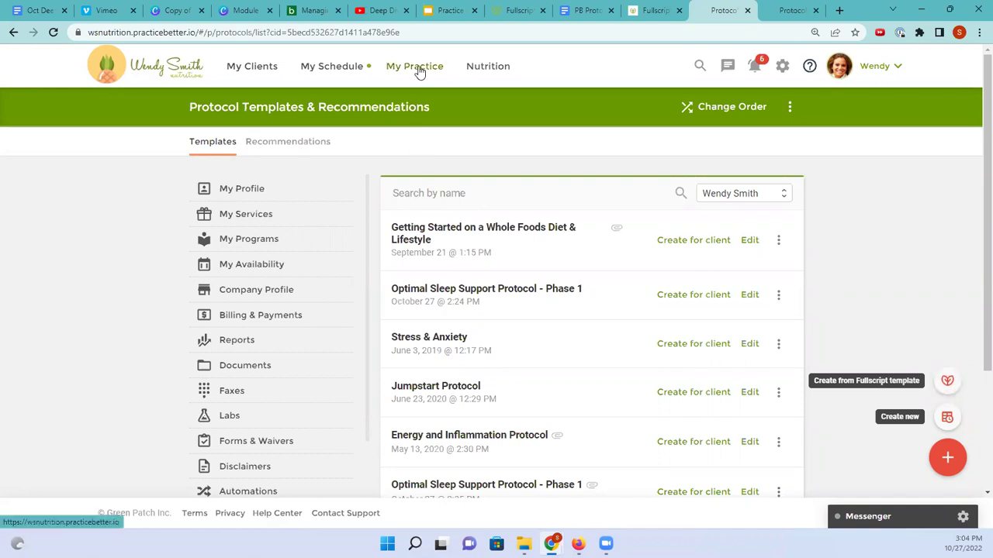
mouse_move(416, 71)
click(364, 436)
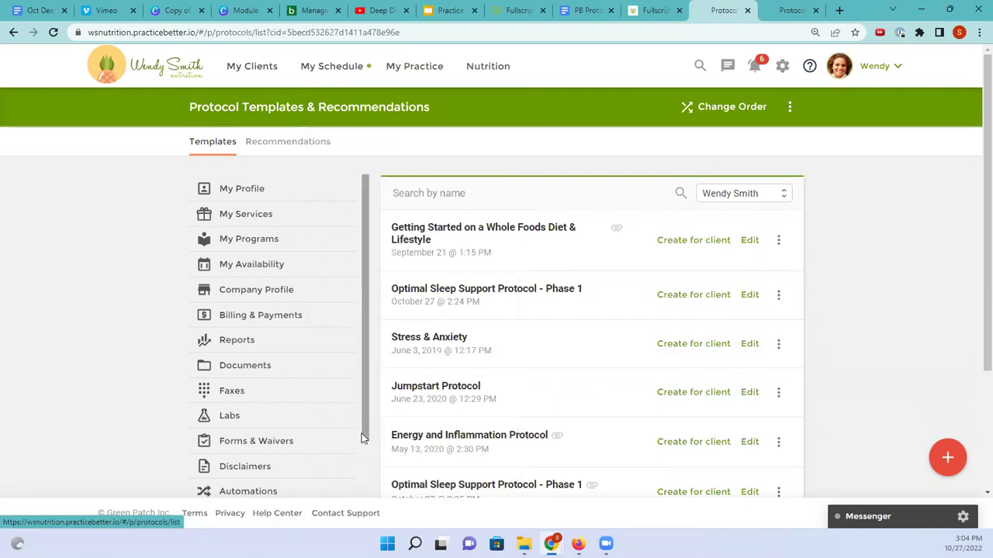
click(948, 458)
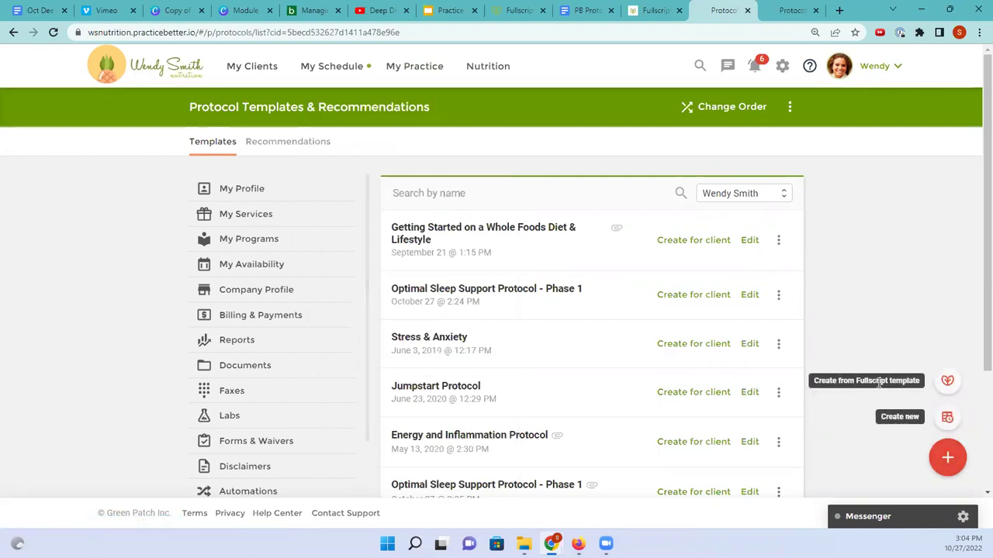
click(943, 381)
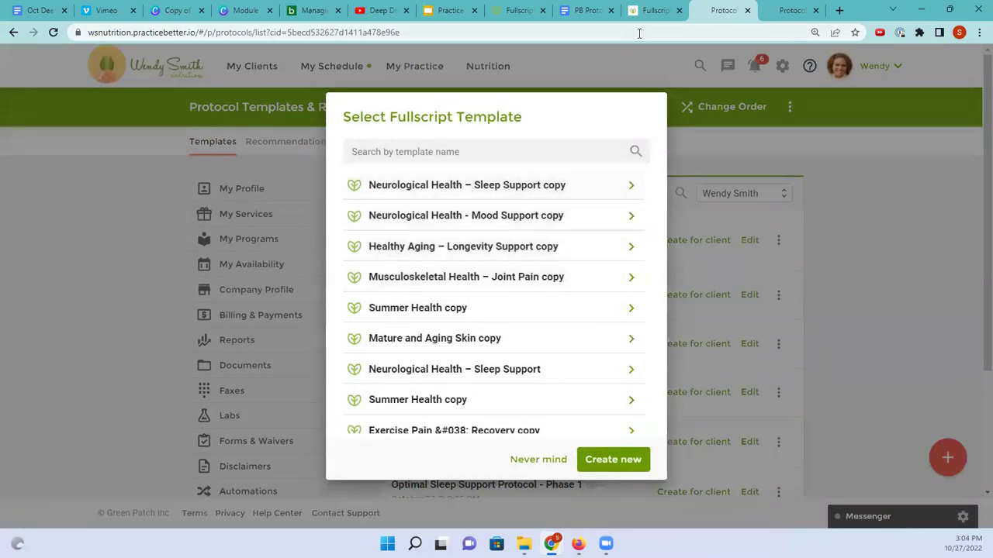
Step: Switch to Fullscript and look through its ready-made protocol library and the practitioner's own saved protocols
click(656, 11)
mouse_move(233, 68)
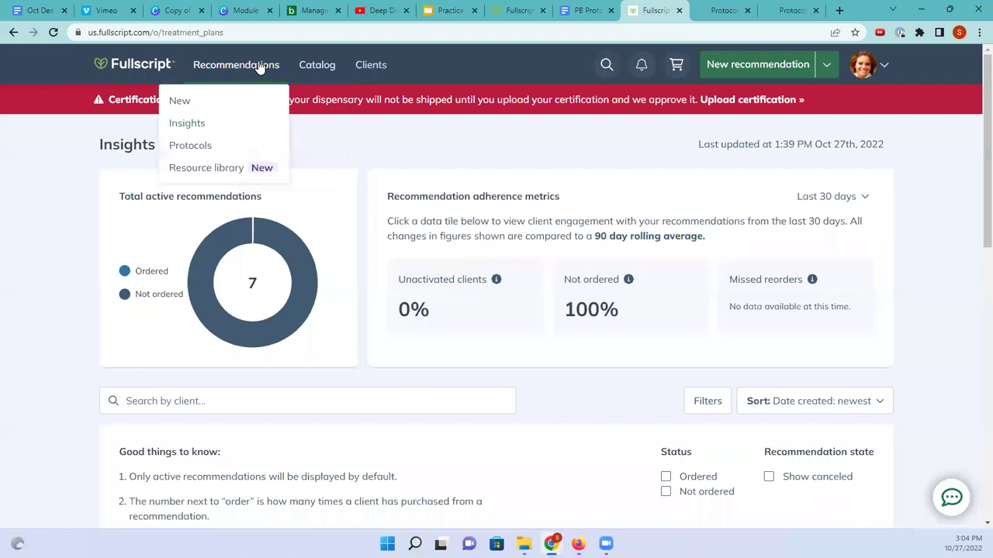
click(188, 145)
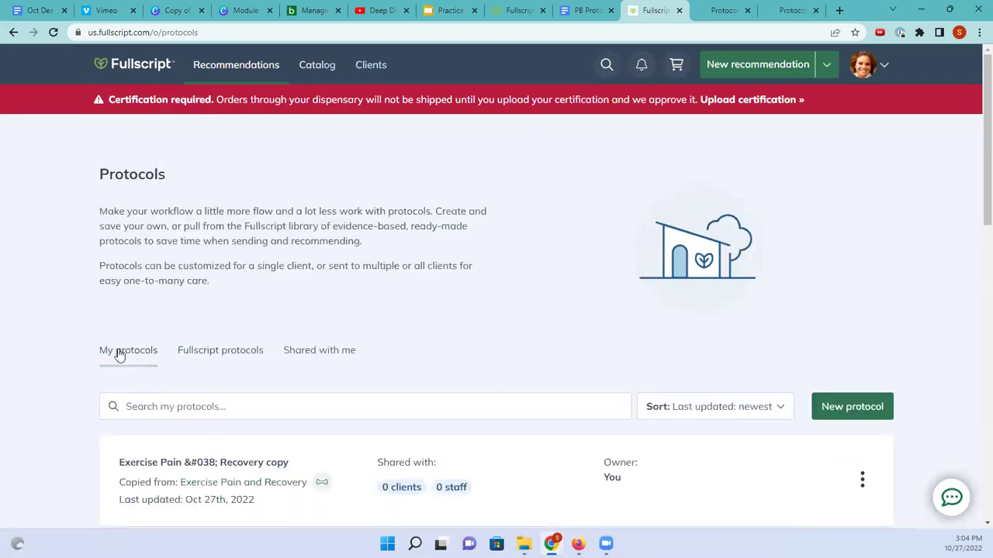
click(199, 353)
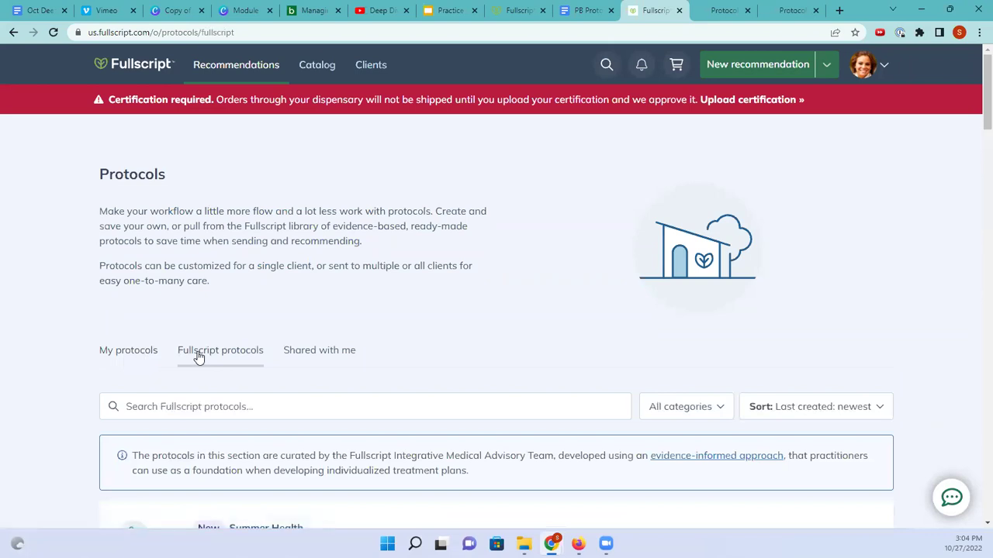
scroll(233, 345, down, 3)
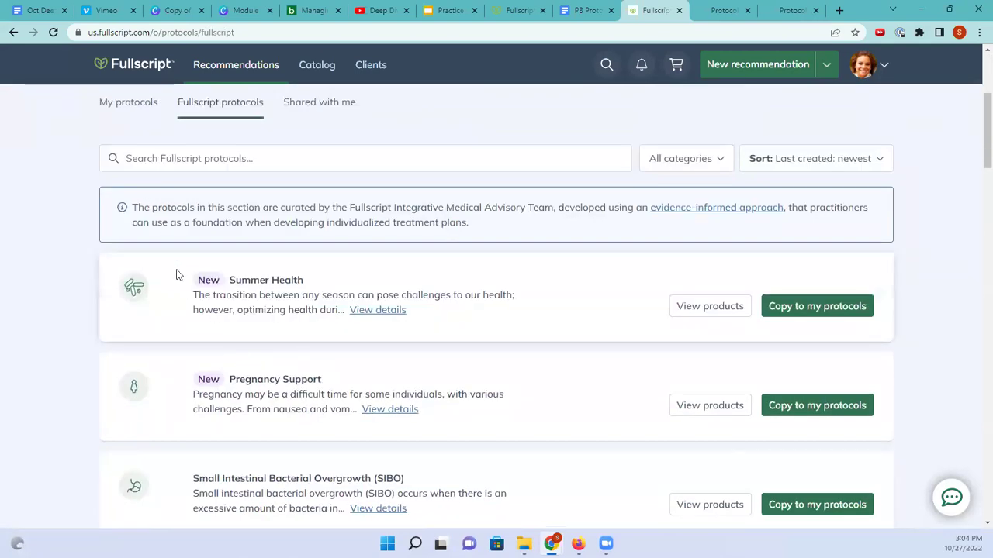
scroll(155, 233, up, 1)
click(121, 167)
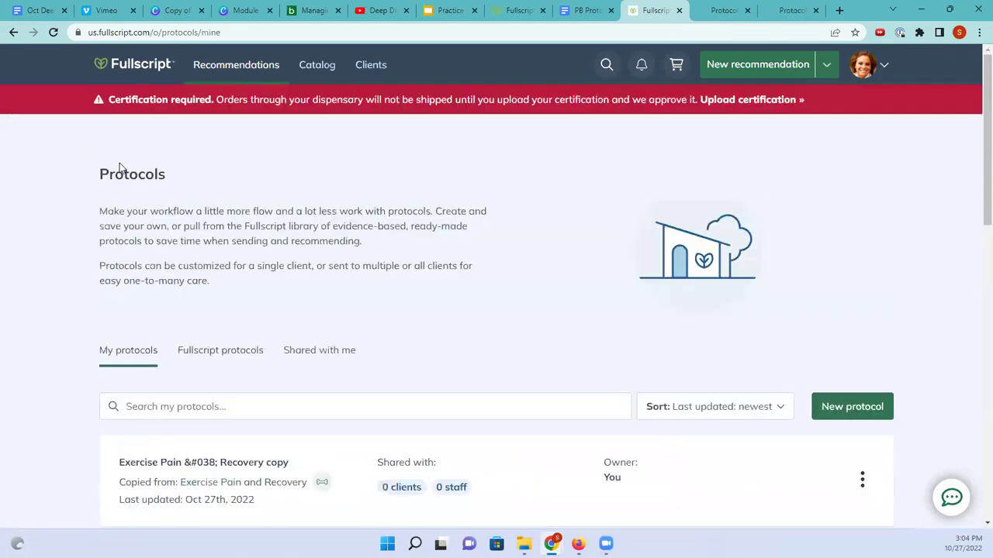
Step: Return to Practice Better, review the rest of the Fullscript template list and dismiss it without choosing a template
click(707, 12)
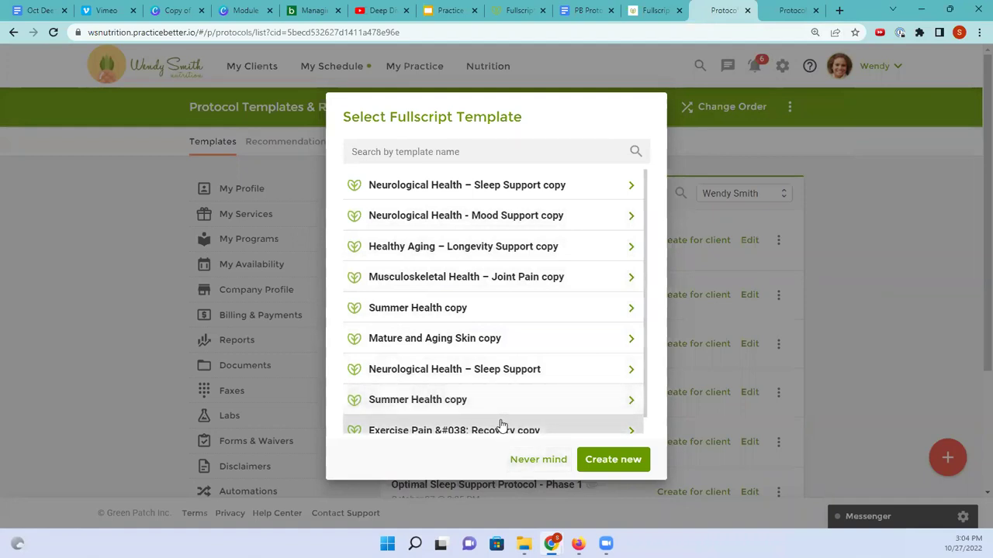
scroll(501, 425, down, 1)
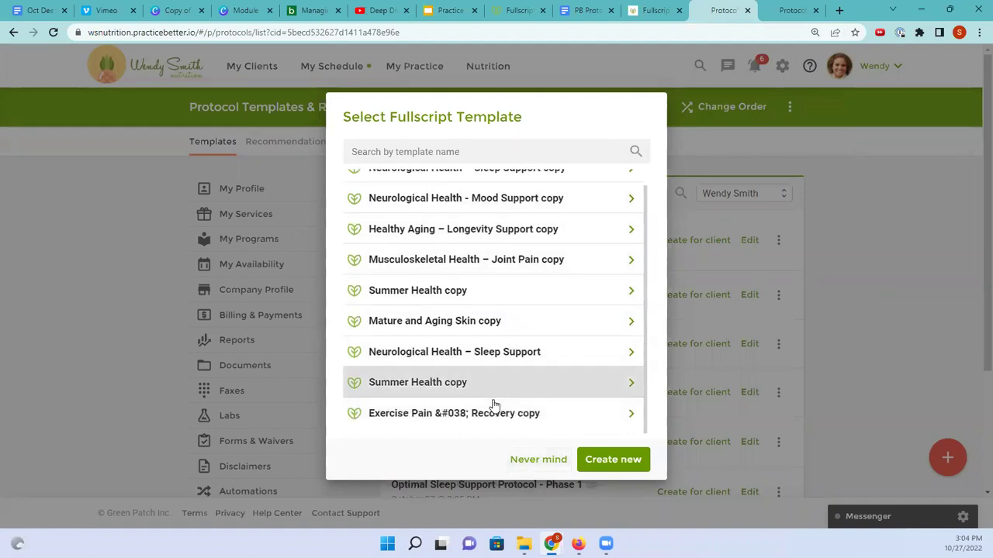
click(531, 463)
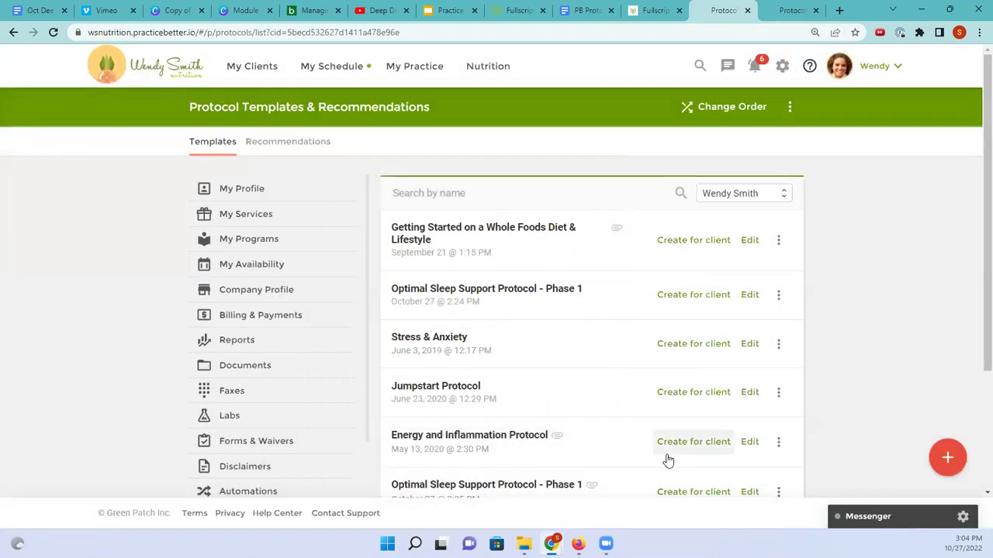